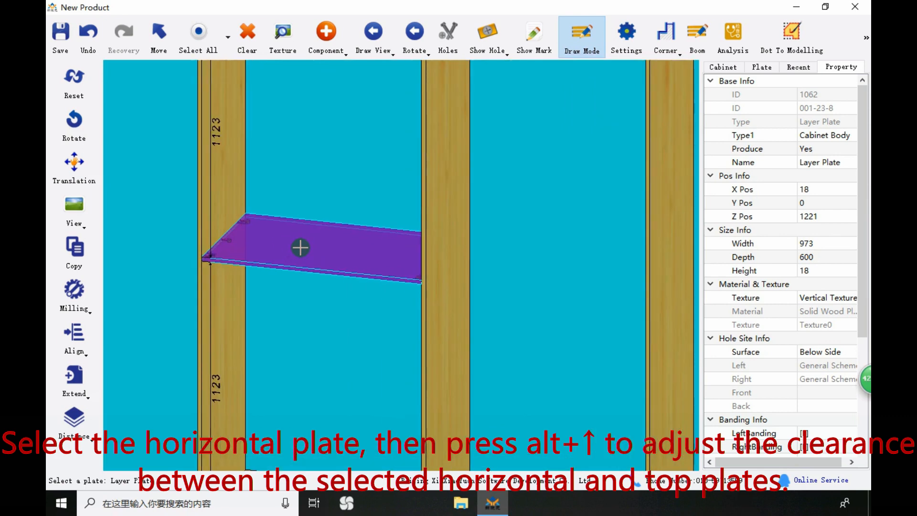
# Set the clearance above the selected horizontal shelf, up to the top plate, to 600
pyautogui.hotkey('alt', 'Up')
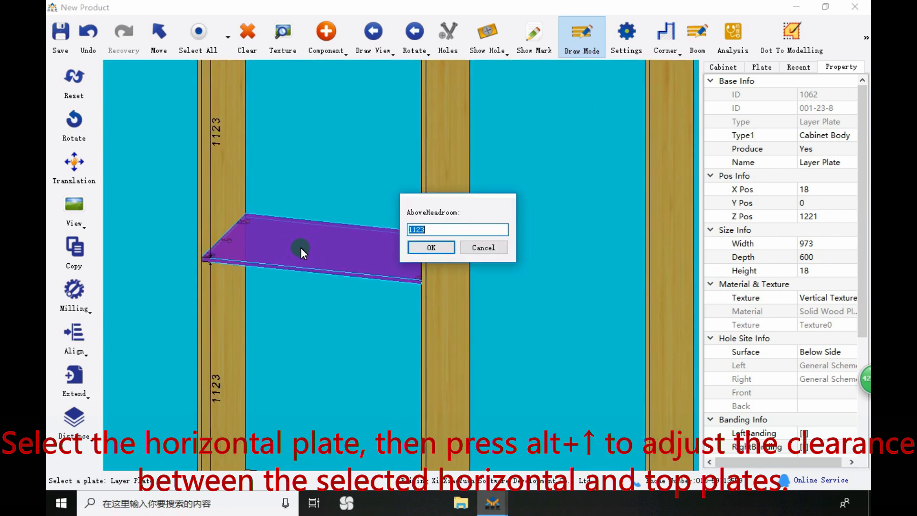
pyautogui.write('600')
pyautogui.click(432, 258)
pyautogui.scroll(-3, 450, 293)
pyautogui.scroll(3, 322, 141)
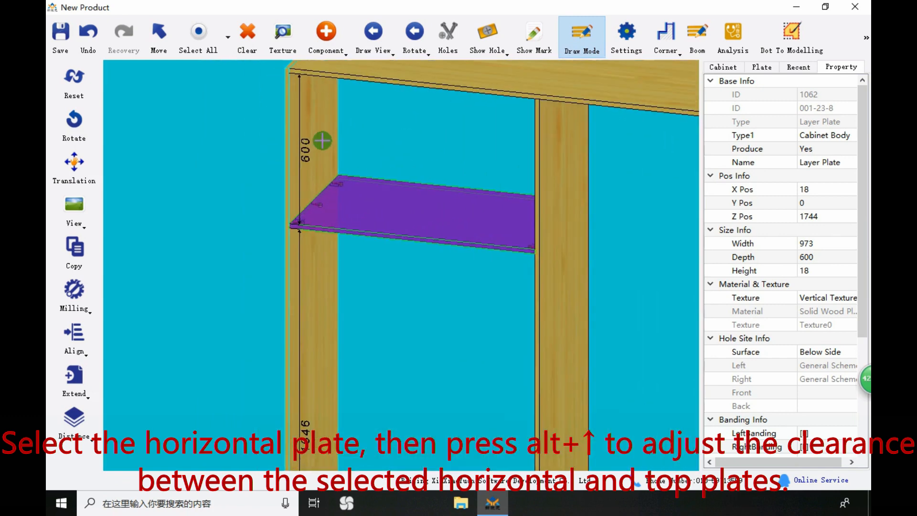
pyautogui.scroll(-3, 330, 140)
pyautogui.scroll(3, 354, 205)
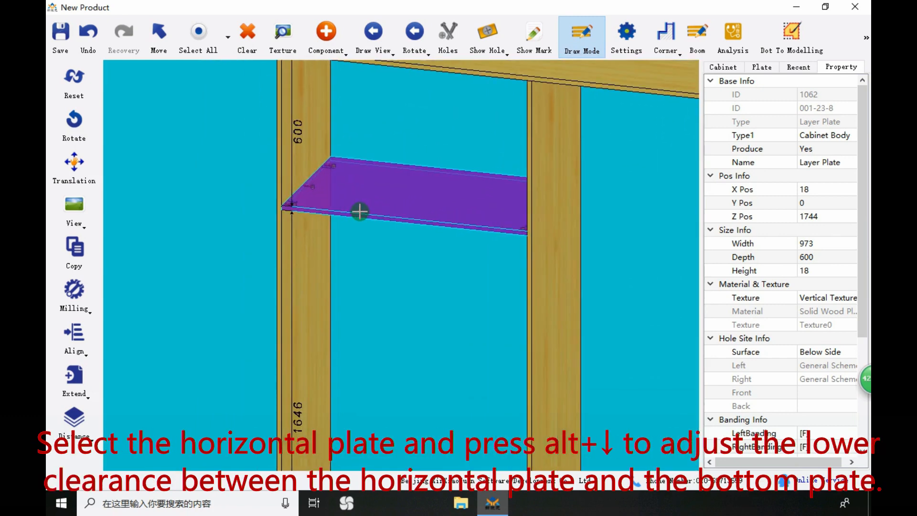
# Set the clearance below the selected shelf, down to the bottom plate, to 300
pyautogui.hotkey('alt', 'Down')
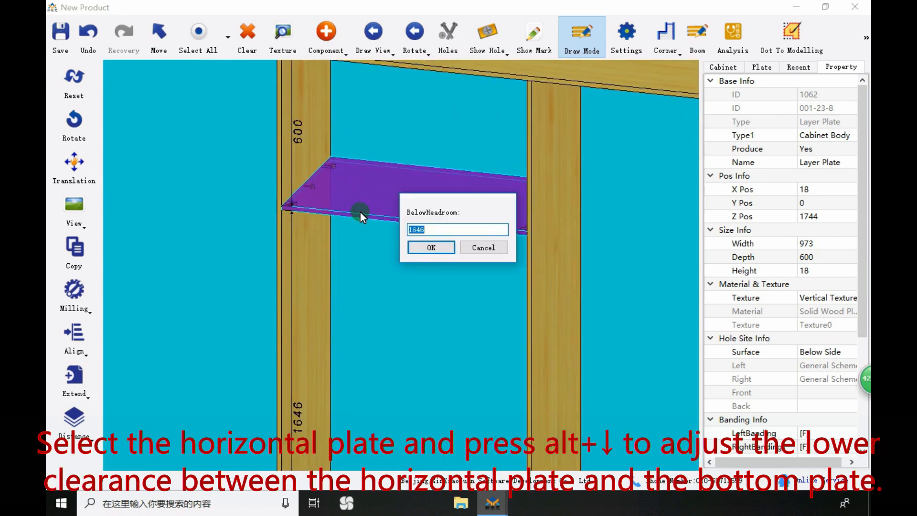
pyautogui.write('300')
pyautogui.click(451, 247)
pyautogui.scroll(-4, 323, 137)
pyautogui.scroll(3, 288, 367)
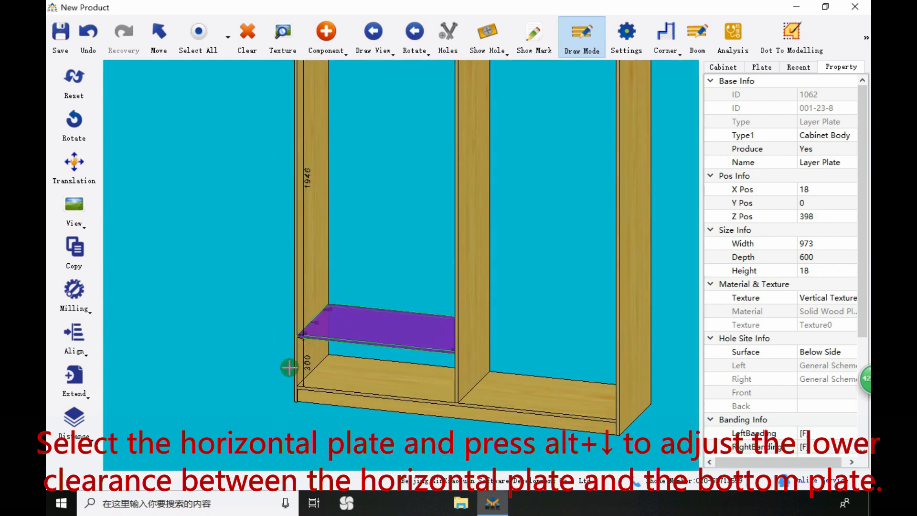
pyautogui.scroll(3, 288, 367)
pyautogui.scroll(-2, 351, 339)
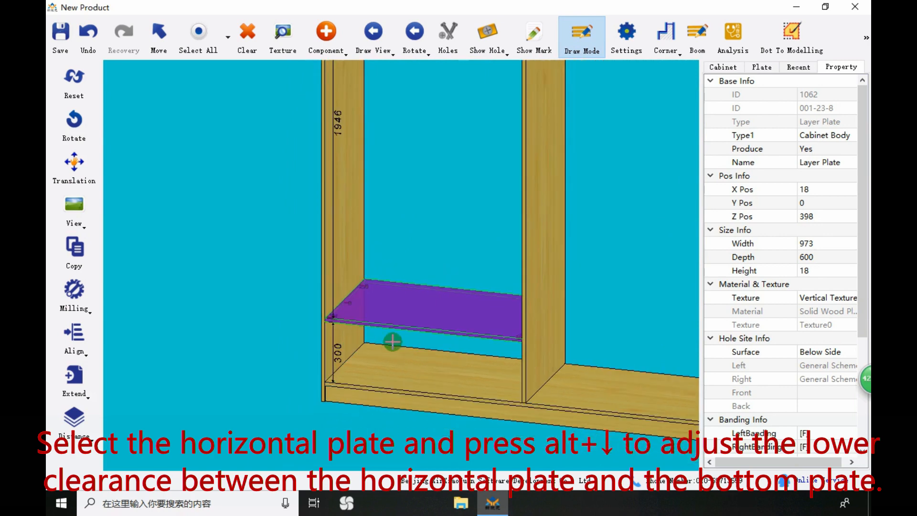
# Set the clearance below the selected shelf to 1646
pyautogui.hotkey('alt', 'Down')
pyautogui.write('1646')
pyautogui.press('Return')
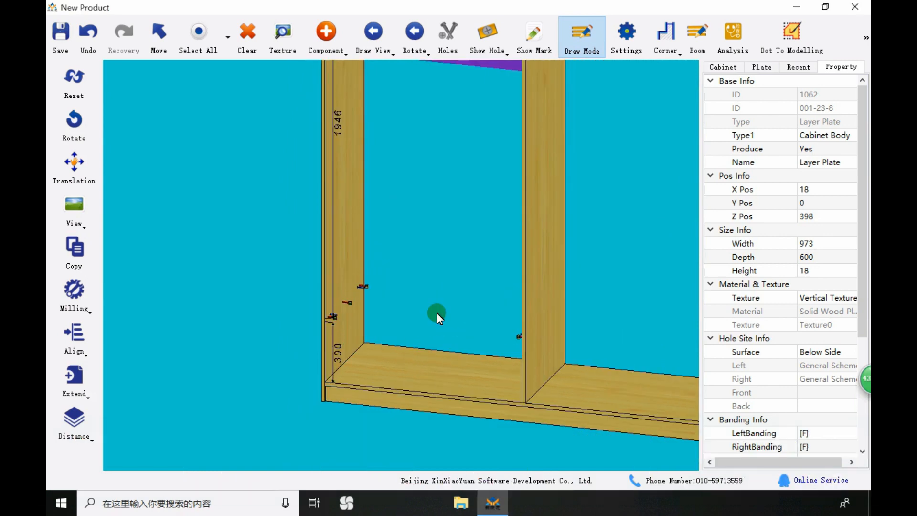
# Select the middle vertical plate and set its clearance to the left side plate to 300
pyautogui.scroll(-3, 436, 311)
pyautogui.moveTo(420, 264); pyautogui.dragTo(503, 193)
pyautogui.click(503, 193)
pyautogui.scroll(3, 518, 302)
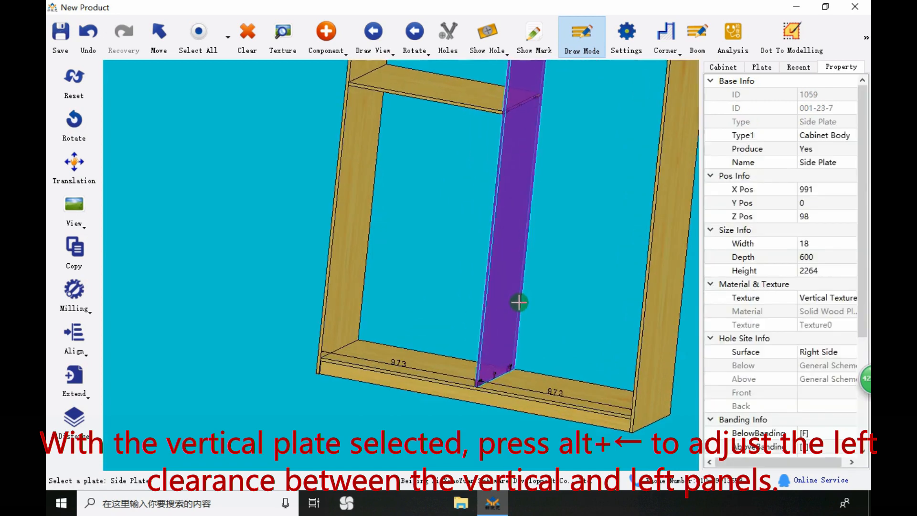
pyautogui.hotkey('alt', 'Left')
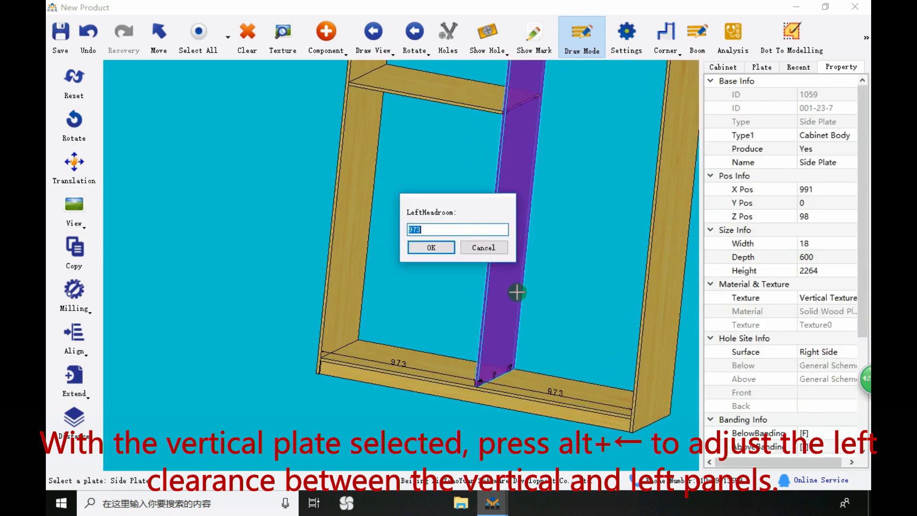
pyautogui.write('300')
pyautogui.press('Return')
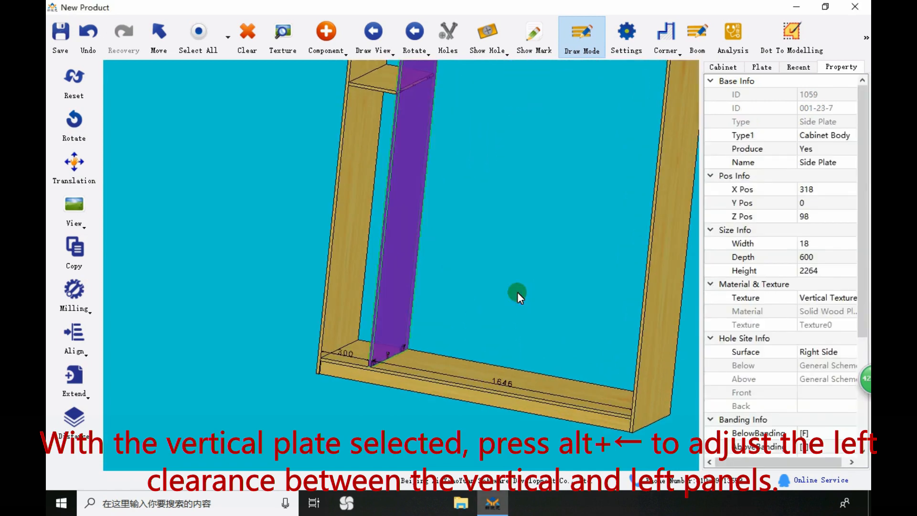
pyautogui.scroll(4, 393, 362)
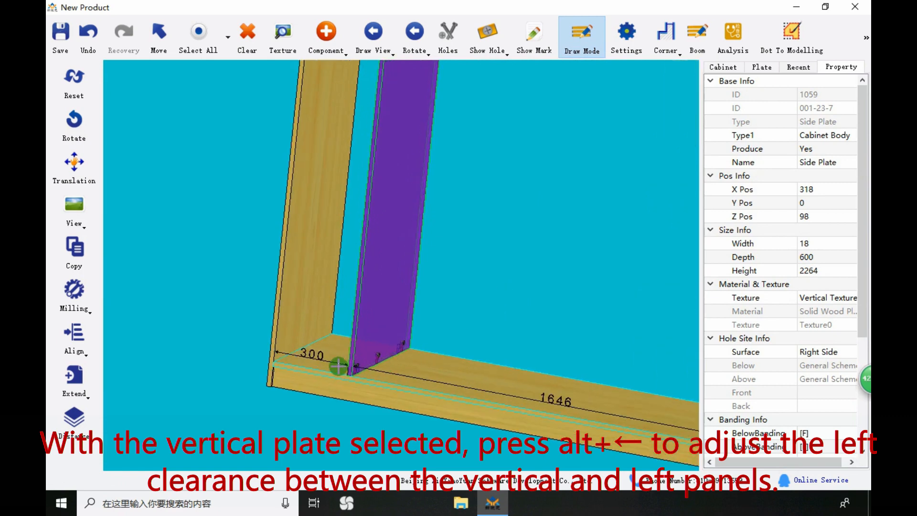
pyautogui.scroll(-3, 324, 359)
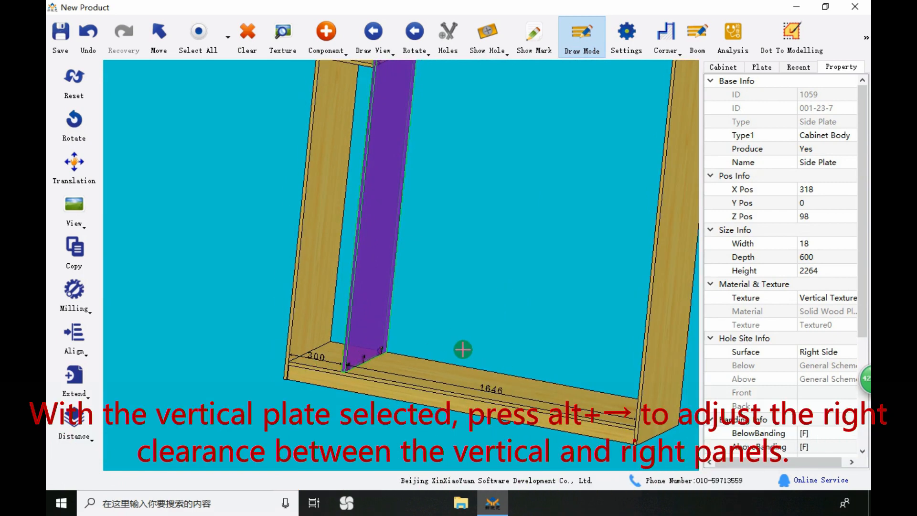
# Set the vertical plate's clearance to the right side plate to 300
pyautogui.hotkey('alt', 'Right')
pyautogui.write('300')
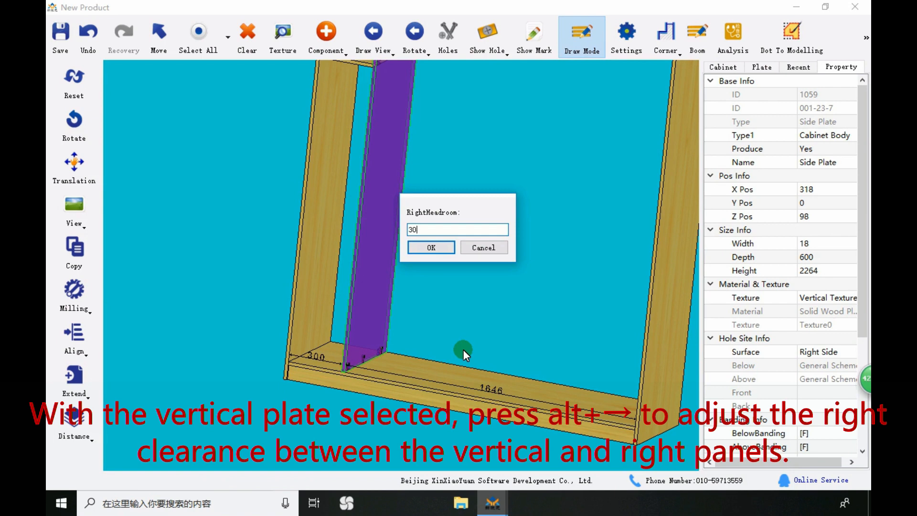
pyautogui.press('Return')
pyautogui.moveTo(535, 342); pyautogui.dragTo(618, 376)
pyautogui.scroll(3, 594, 403)
pyautogui.click(591, 402)
pyautogui.scroll(1, 606, 409)
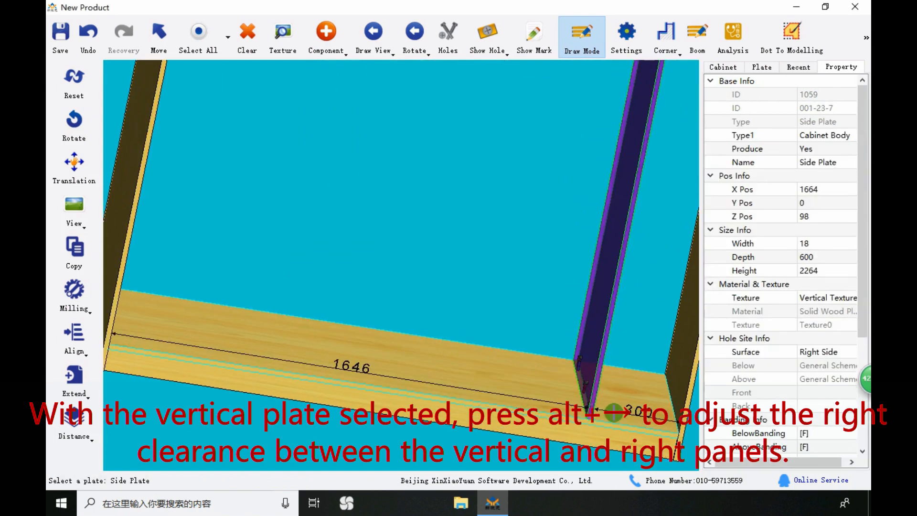
pyautogui.scroll(-7, 530, 405)
pyautogui.scroll(2, 625, 170)
pyautogui.scroll(2, 561, 213)
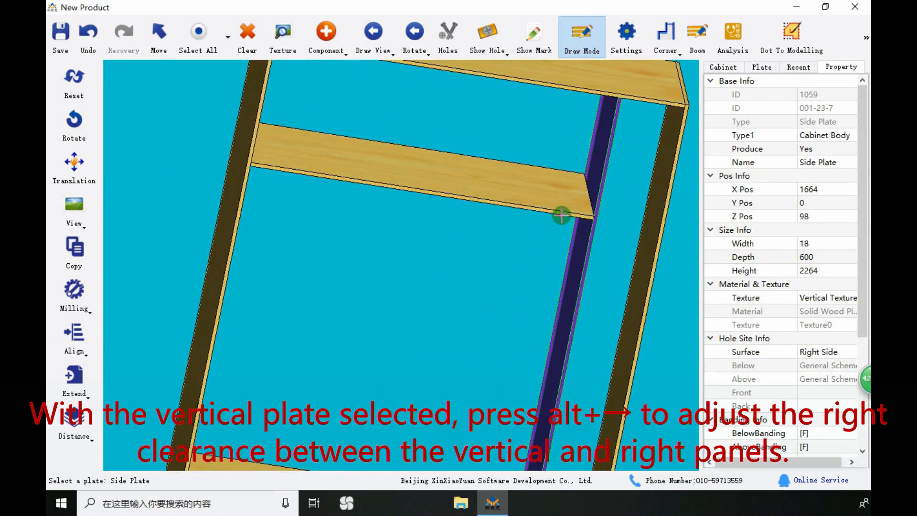
# Examine how the shelf between the left side plate and the moved vertical plate has adapted, and compare it with the top plate
pyautogui.click(525, 208)
pyautogui.scroll(2, 525, 208)
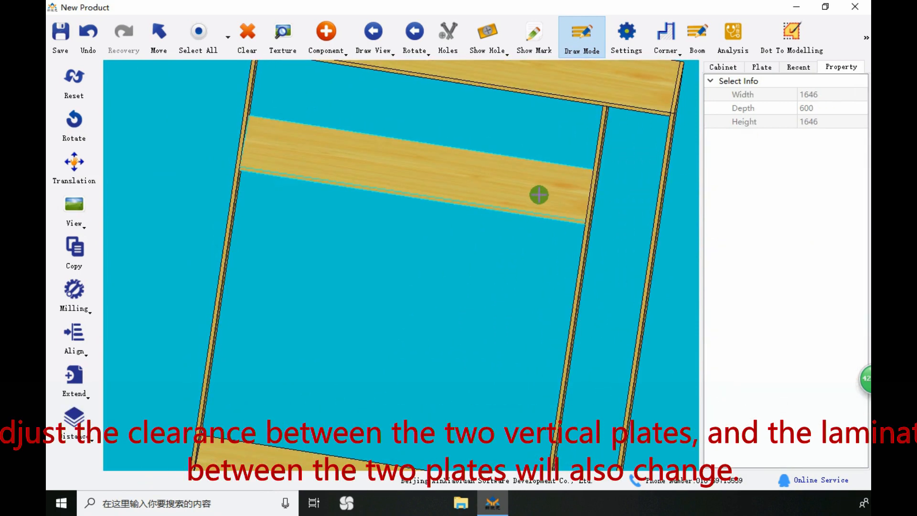
pyautogui.scroll(-3, 537, 192)
pyautogui.click(507, 189)
pyautogui.scroll(-1, 518, 226)
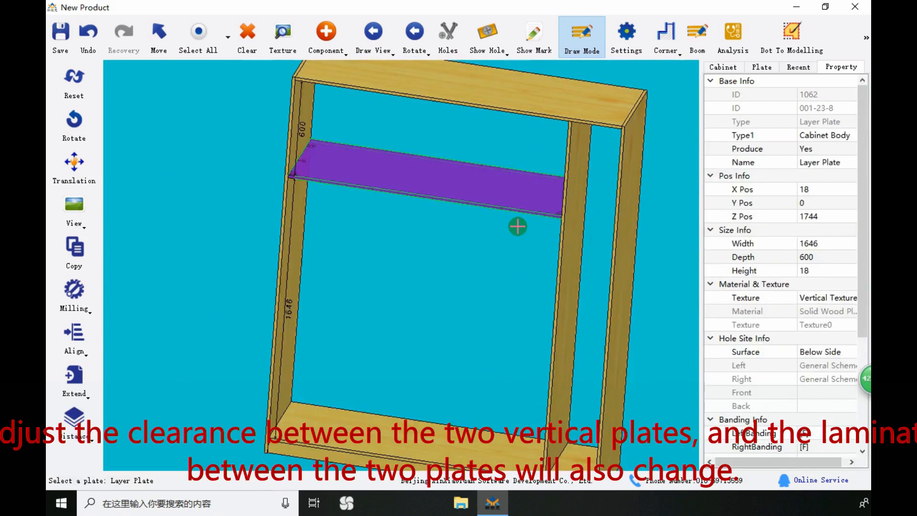
pyautogui.scroll(-2, 520, 224)
pyautogui.scroll(2, 565, 196)
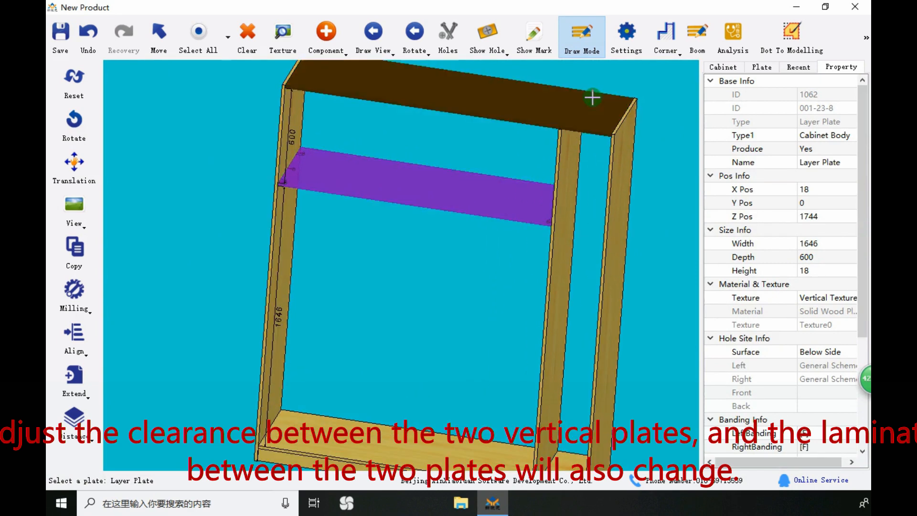
pyautogui.click(592, 97)
pyautogui.scroll(-2, 568, 158)
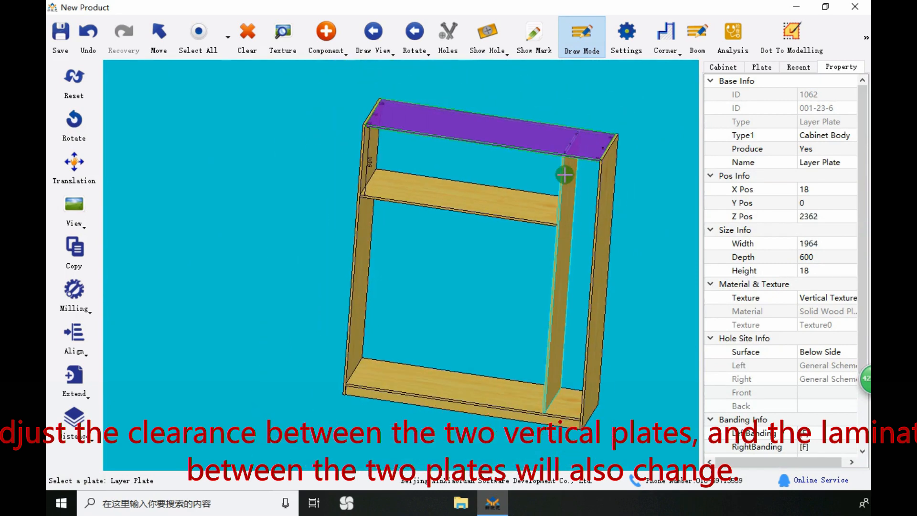
pyautogui.click(504, 218)
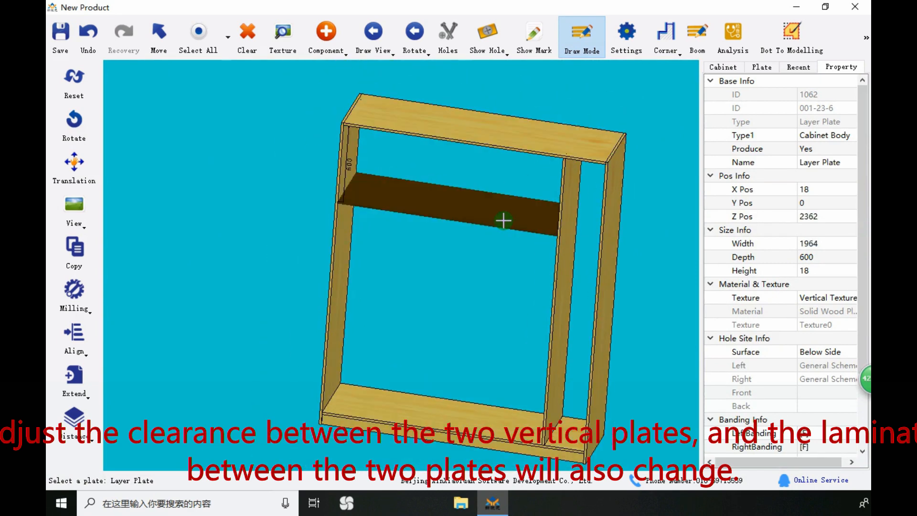
# Select the inner vertical plate and disable the Plate Auto Move option in the settings
pyautogui.click(576, 206)
pyautogui.click(626, 34)
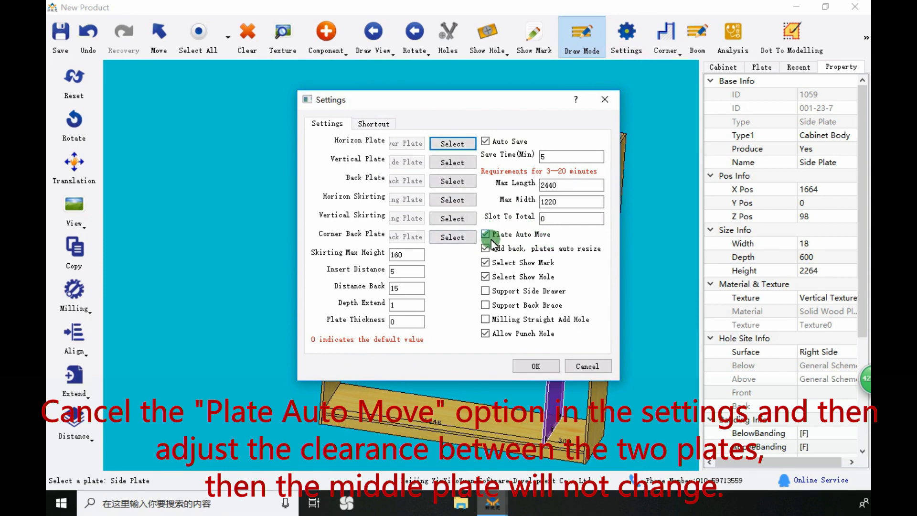
pyautogui.click(535, 365)
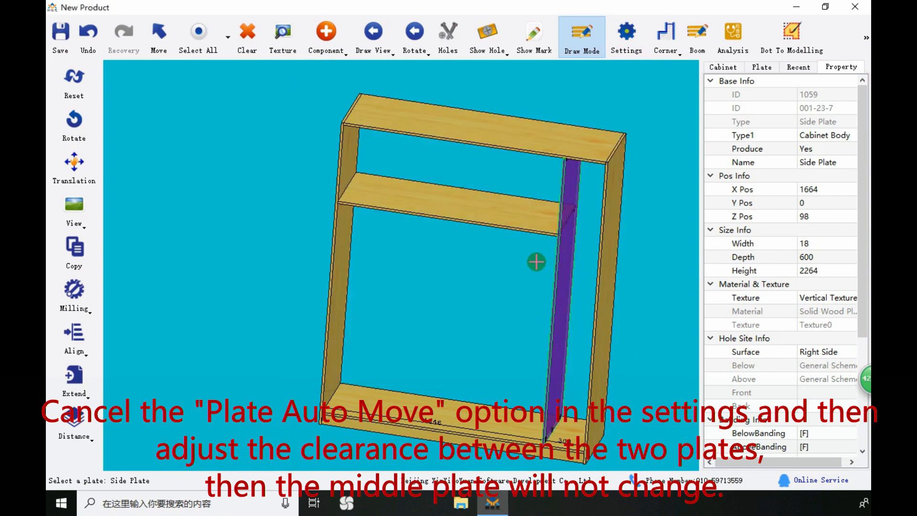
# Set the vertical plate's left clearance to 900 with Plate Auto Move disabled
pyautogui.click(536, 261)
pyautogui.write('900')
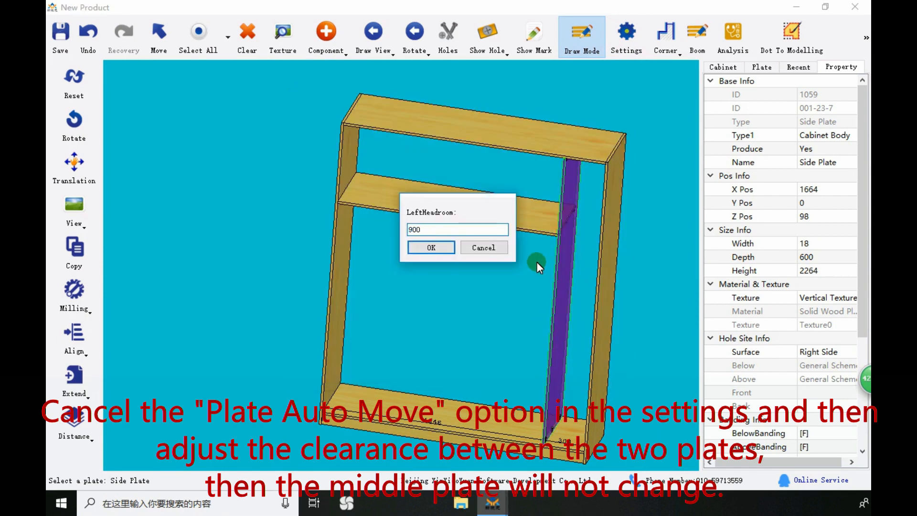
pyautogui.press('Return')
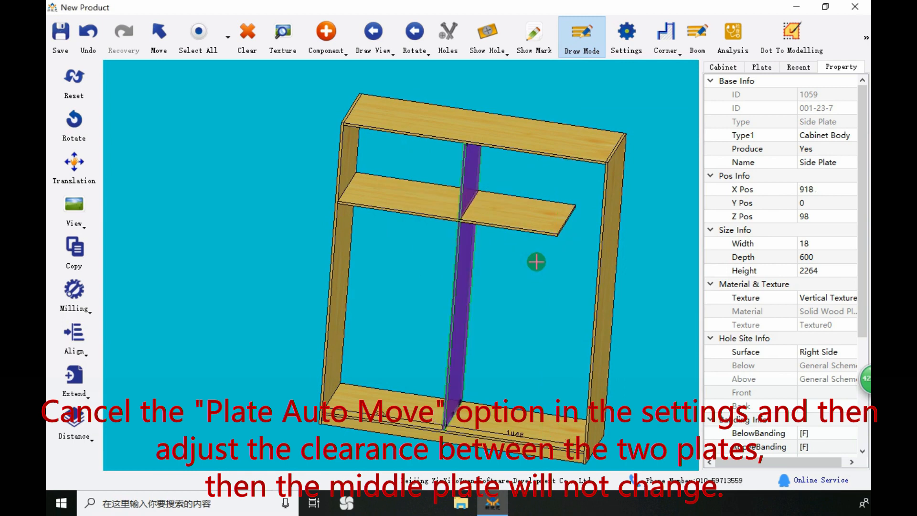
# Undo the vertical plate's last clearance change and re-enable the Plate Auto Move option in the settings
pyautogui.click(88, 34)
pyautogui.click(625, 35)
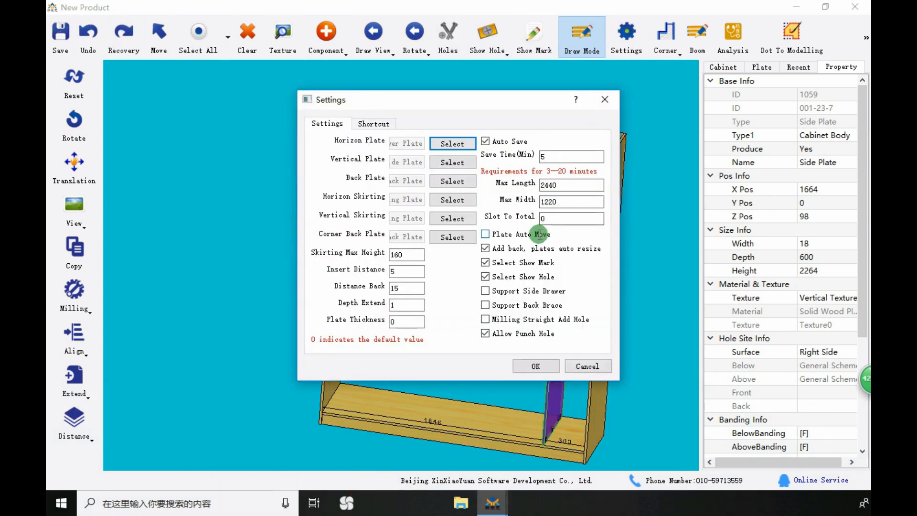
pyautogui.click(535, 366)
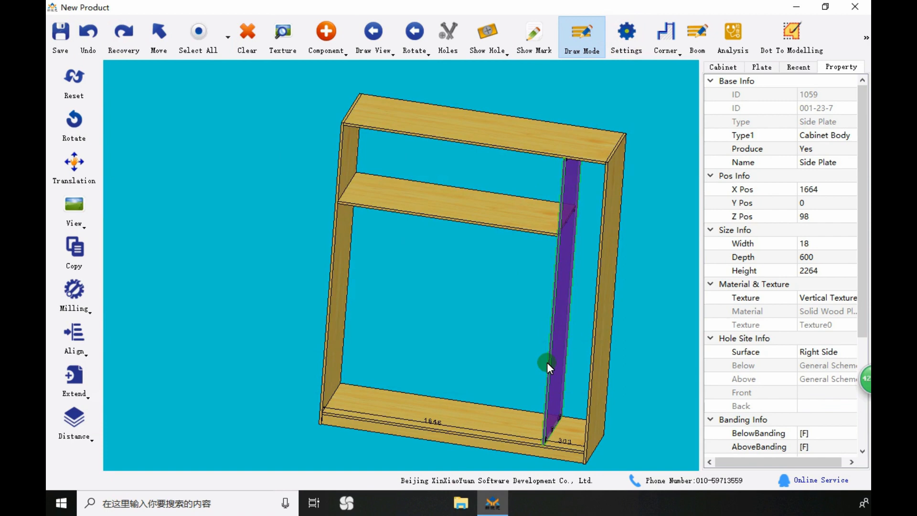
# Set the vertical plate's left clearance to 900 with Plate Auto Move enabled
pyautogui.click(529, 314)
pyautogui.write('900')
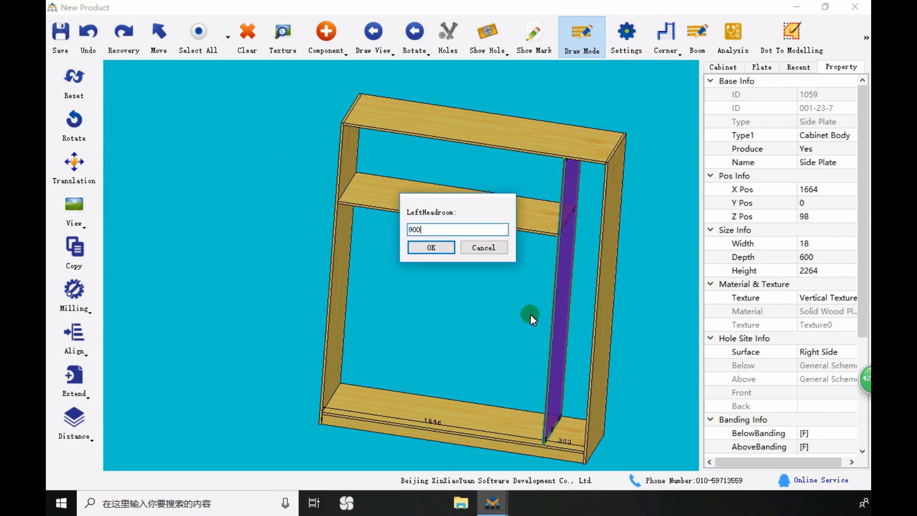
pyautogui.press('Return')
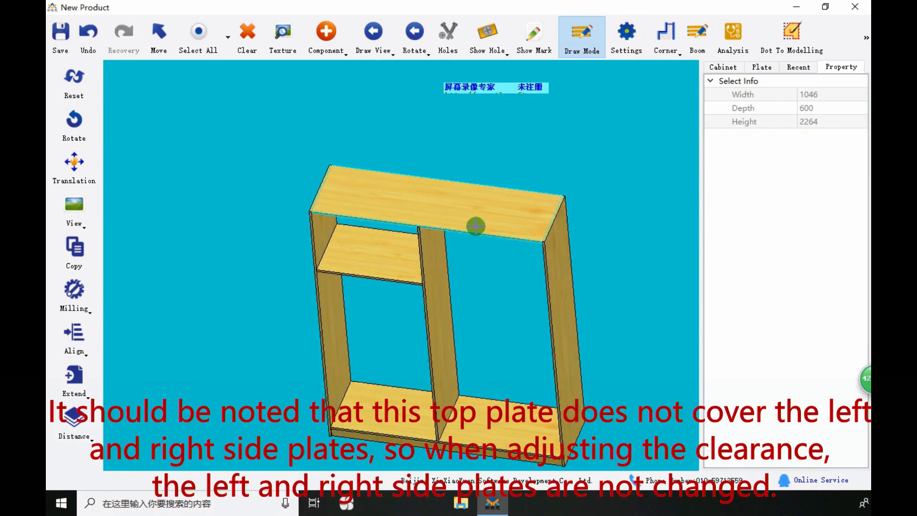
# Select the top plate and set the clearance between it and the shelf below to 200
pyautogui.click(476, 226)
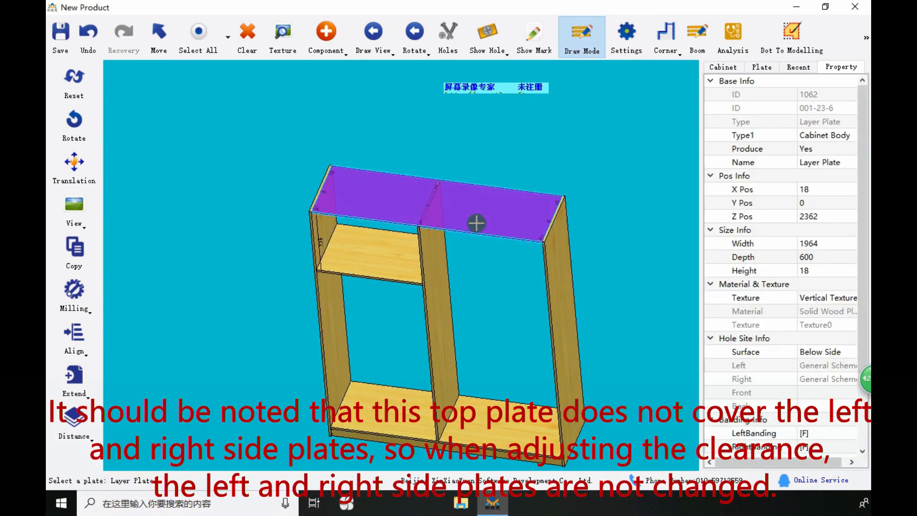
pyautogui.click(406, 247)
pyautogui.click(419, 210)
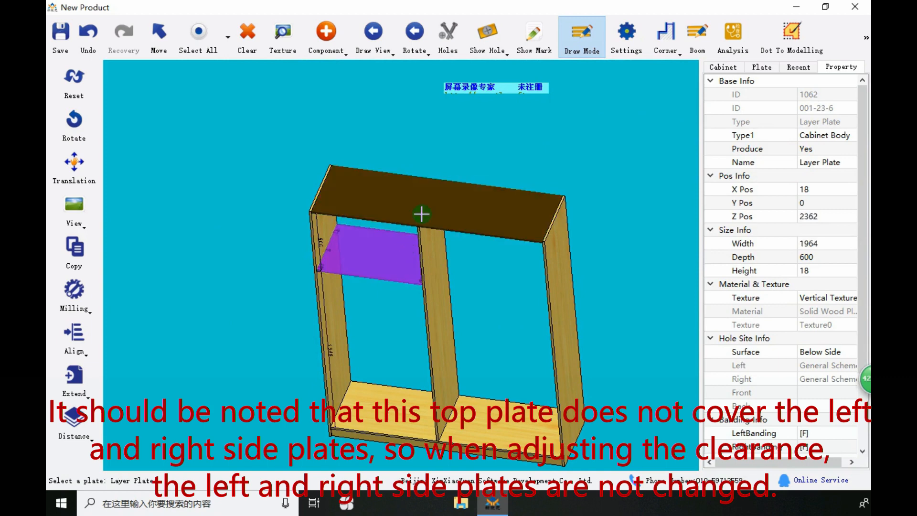
pyautogui.click(422, 214)
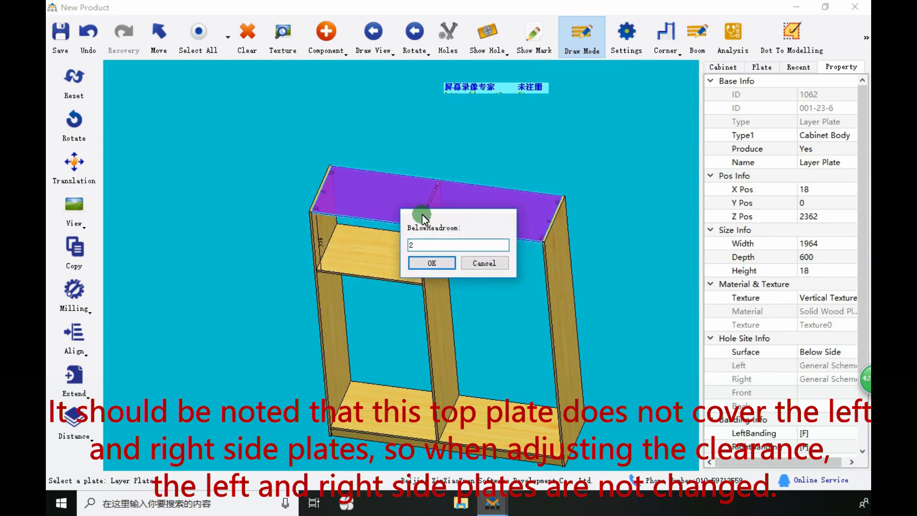
pyautogui.write('200')
pyautogui.press('Return')
pyautogui.scroll(3, 422, 214)
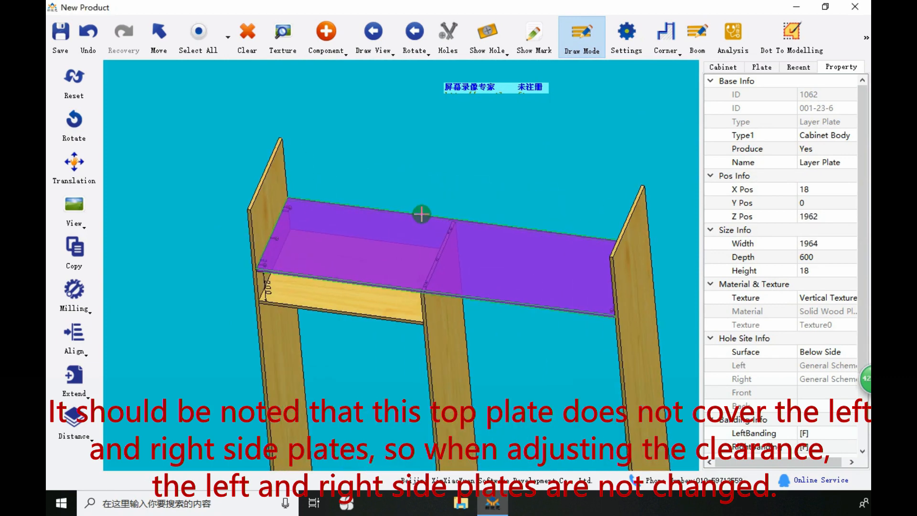
pyautogui.moveTo(464, 302); pyautogui.dragTo(473, 266)
pyautogui.click(409, 266)
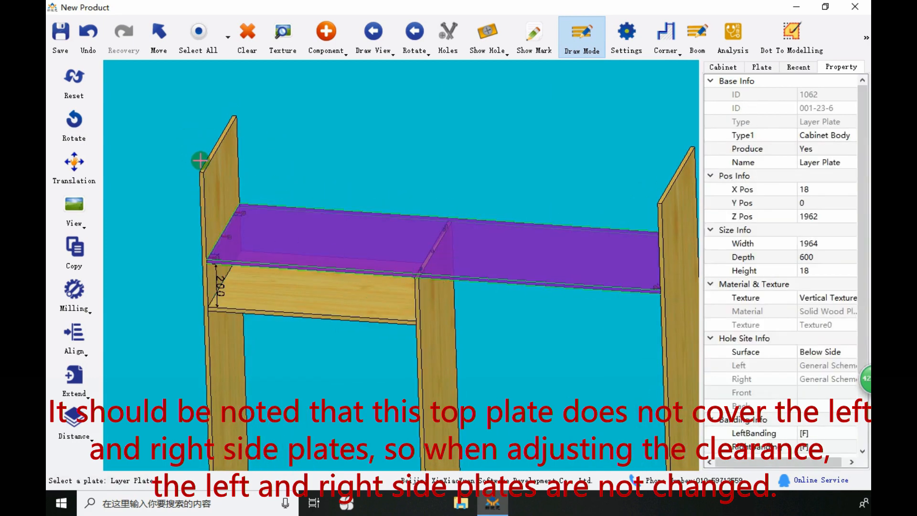
pyautogui.scroll(-2, 201, 165)
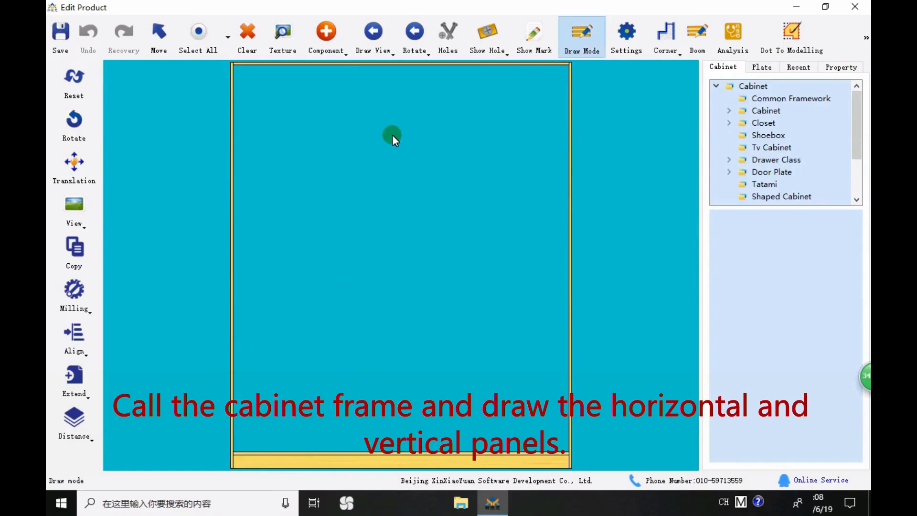
# Draw a vertical plate in the middle of the empty cabinet frame and three evenly spaced horizontal plates in its left bay
pyautogui.moveTo(392, 134); pyautogui.dragTo(399, 325)
pyautogui.moveTo(295, 155)
pyautogui.mouseDown()
pyautogui.moveTo(362, 145)
pyautogui.moveTo(352, 154)
pyautogui.mouseUp()
pyautogui.moveTo(283, 313); pyautogui.dragTo(377, 319)
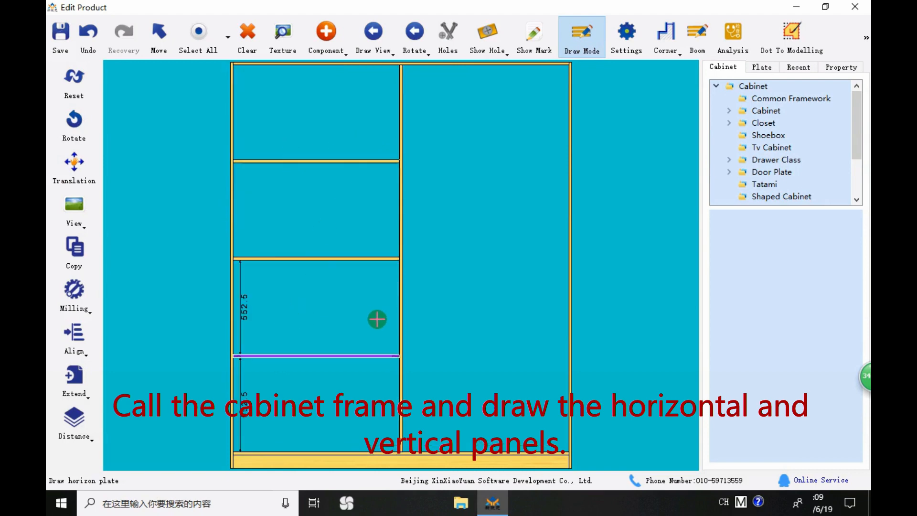
# Draw horizontal plates in the cabinet's empty right bay, setting the average number to 2 for even spacing
pyautogui.moveTo(446, 235); pyautogui.dragTo(501, 228)
pyautogui.click(577, 390)
pyautogui.click(578, 407)
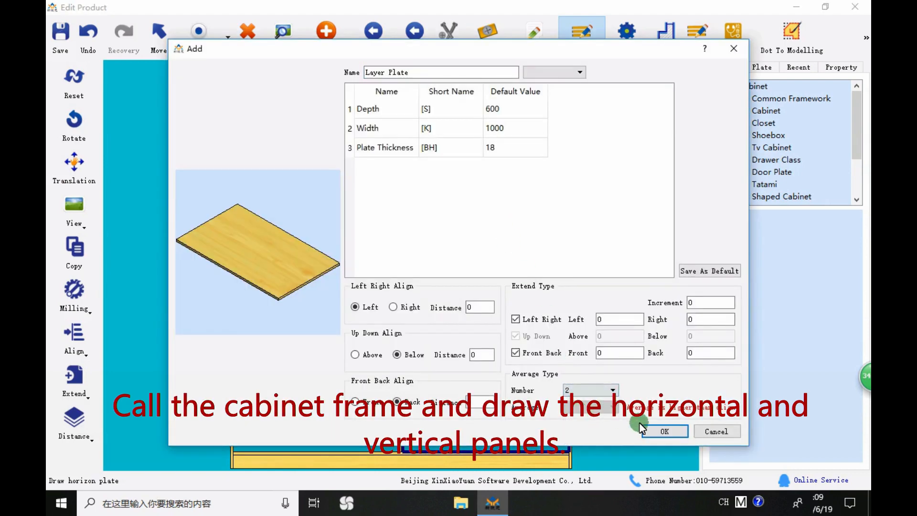
pyautogui.click(659, 430)
# Select the three horizontal plates in the cabinet's left bay and hide them
pyautogui.moveTo(504, 354); pyautogui.dragTo(176, 291, button='middle')
pyautogui.moveTo(401, 272); pyautogui.dragTo(443, 183, button='middle')
pyautogui.scroll(5, 446, 186)
pyautogui.moveTo(468, 227); pyautogui.dragTo(622, 99, button='middle')
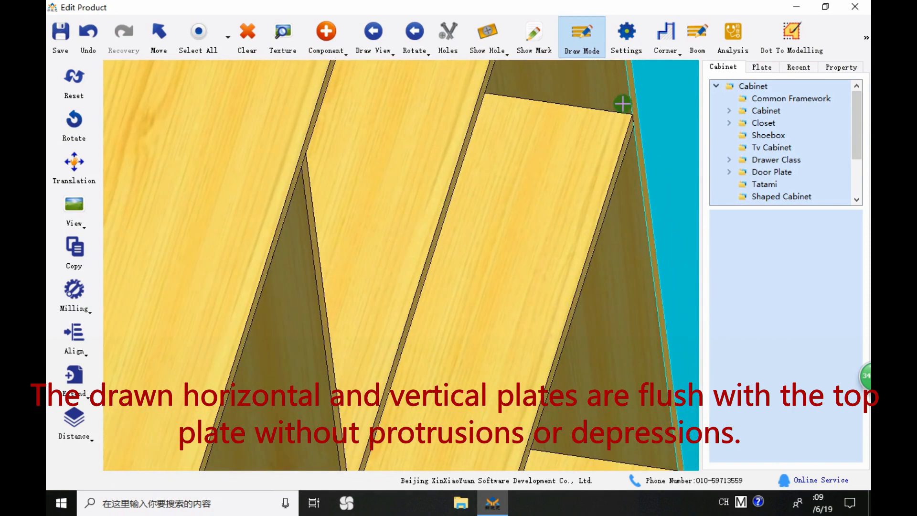
pyautogui.click(74, 81)
pyautogui.moveTo(288, 144); pyautogui.dragTo(270, 237, button='middle')
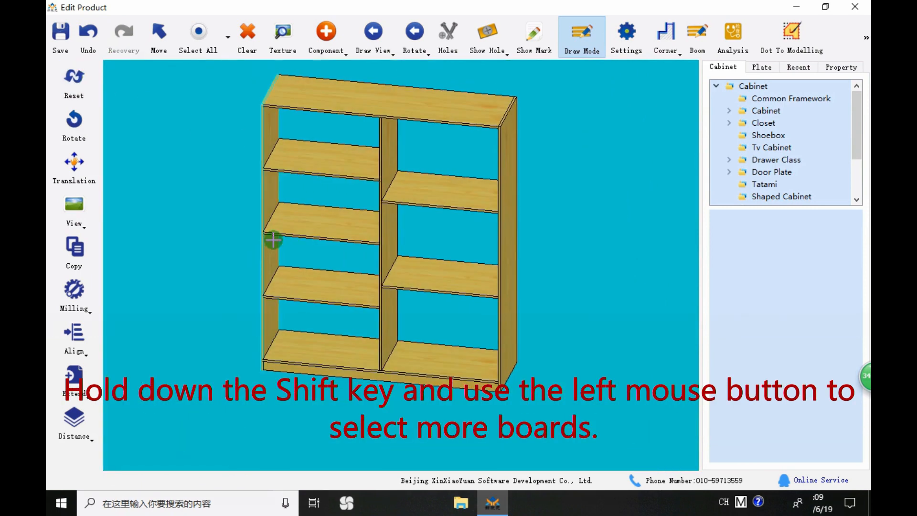
pyautogui.click(286, 233)
pyautogui.keyDown('shift'); pyautogui.click(312, 279); pyautogui.keyUp('shift')
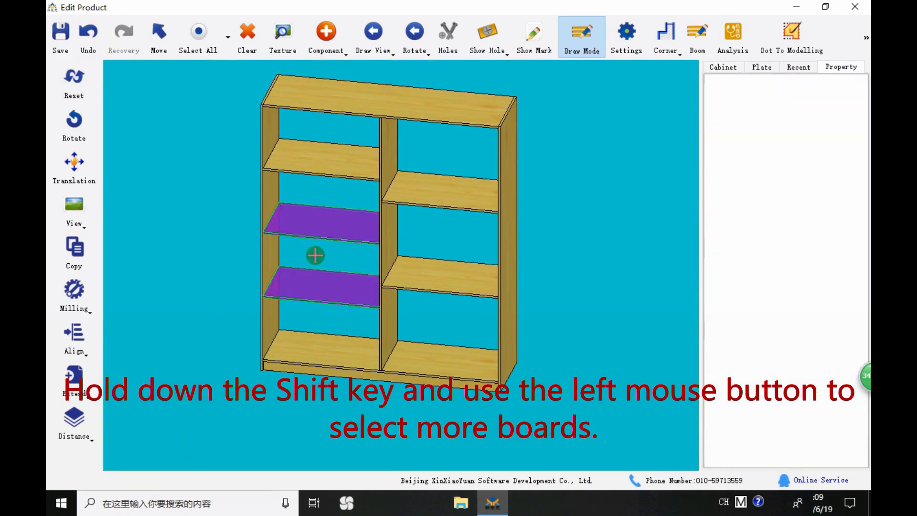
pyautogui.keyDown('shift'); pyautogui.click(317, 163); pyautogui.keyUp('shift')
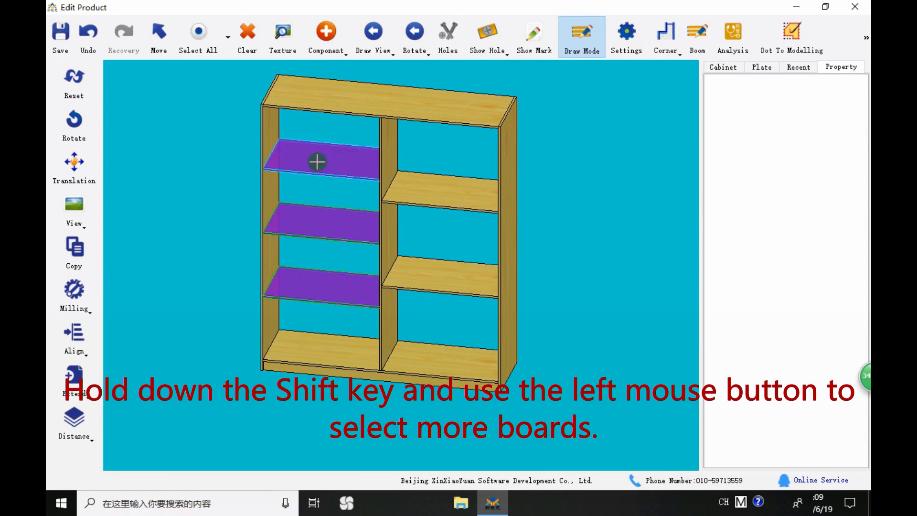
pyautogui.rightClick(317, 163)
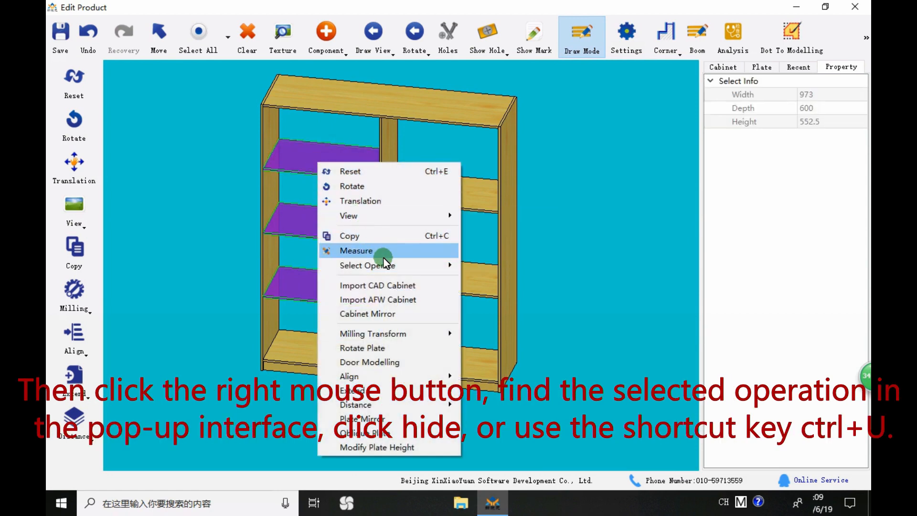
pyautogui.moveTo(394, 270)
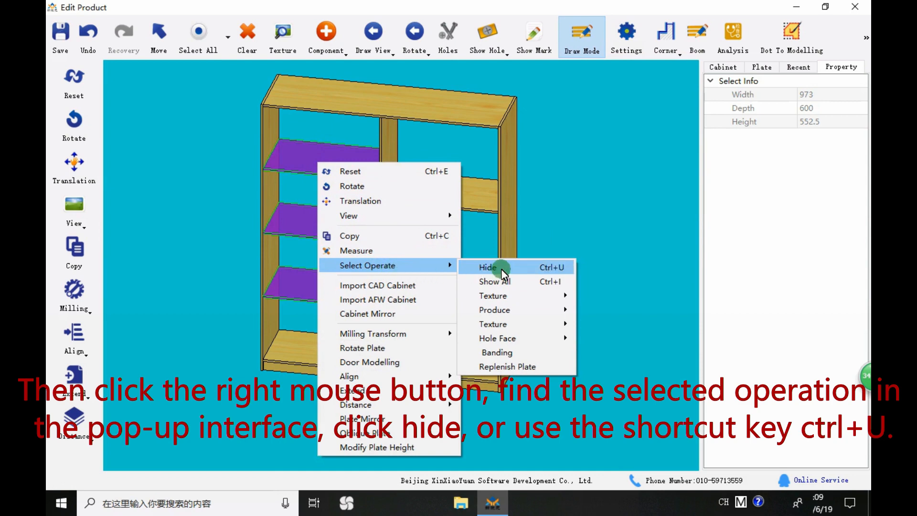
pyautogui.click(488, 267)
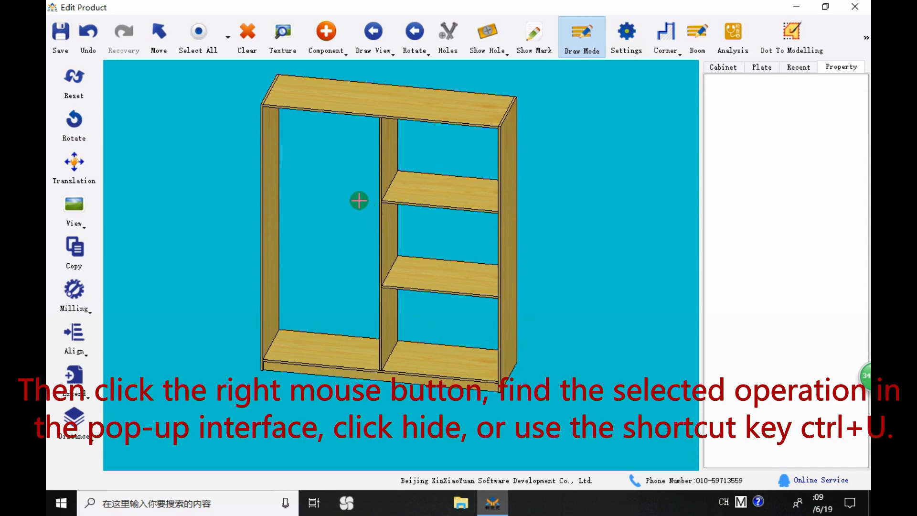
# Draw a back panel across the full left bay and show all hidden plates again
pyautogui.moveTo(314, 149); pyautogui.dragTo(351, 187)
pyautogui.moveTo(266, 188); pyautogui.dragTo(305, 165)
pyautogui.rightClick(305, 165)
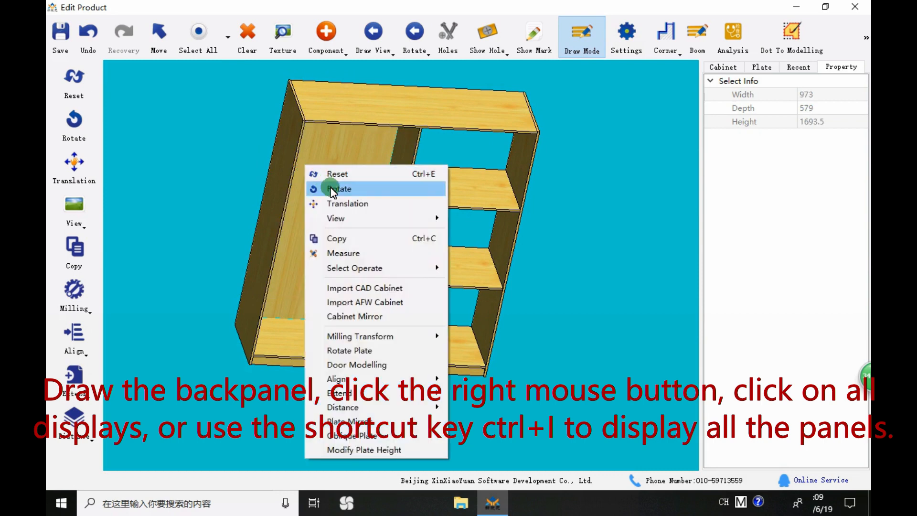
pyautogui.moveTo(406, 267)
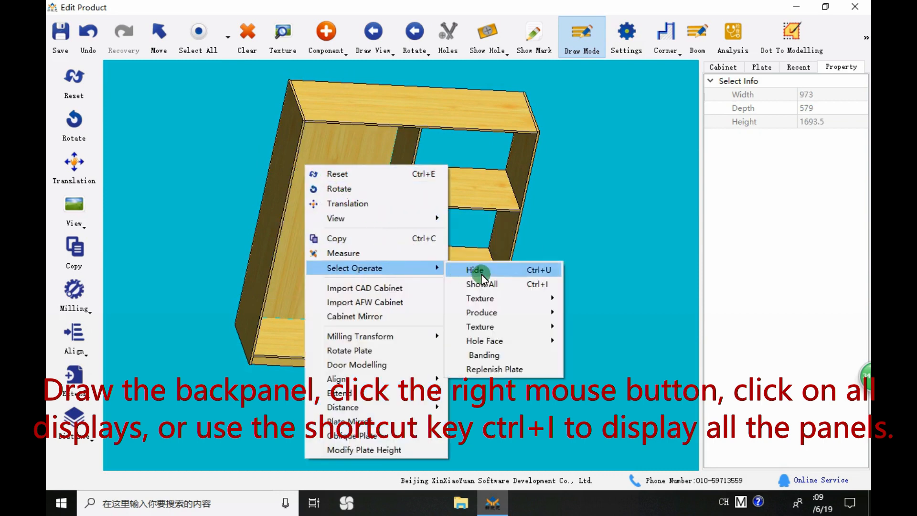
pyautogui.click(549, 285)
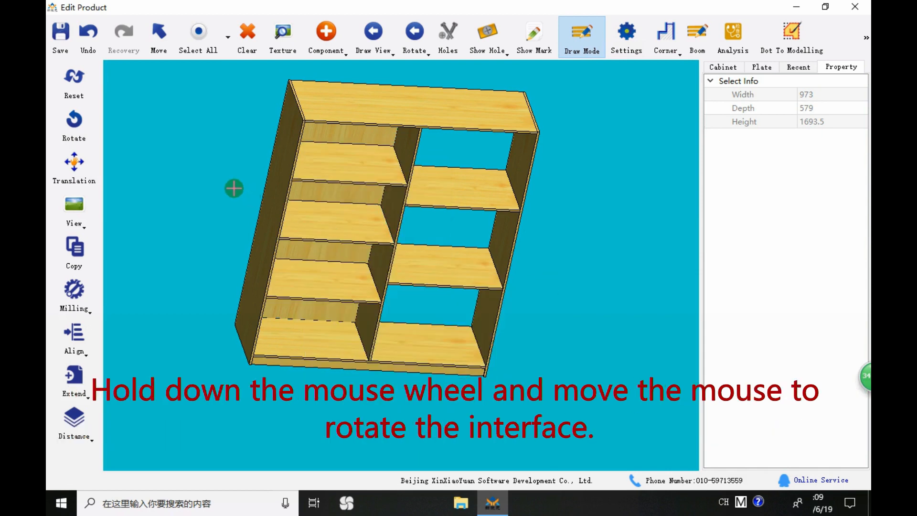
# Examine the cabinet from behind to see how the left bay's horizontal plates sit against the new back panel
pyautogui.moveTo(234, 189); pyautogui.dragTo(547, 278, button='middle')
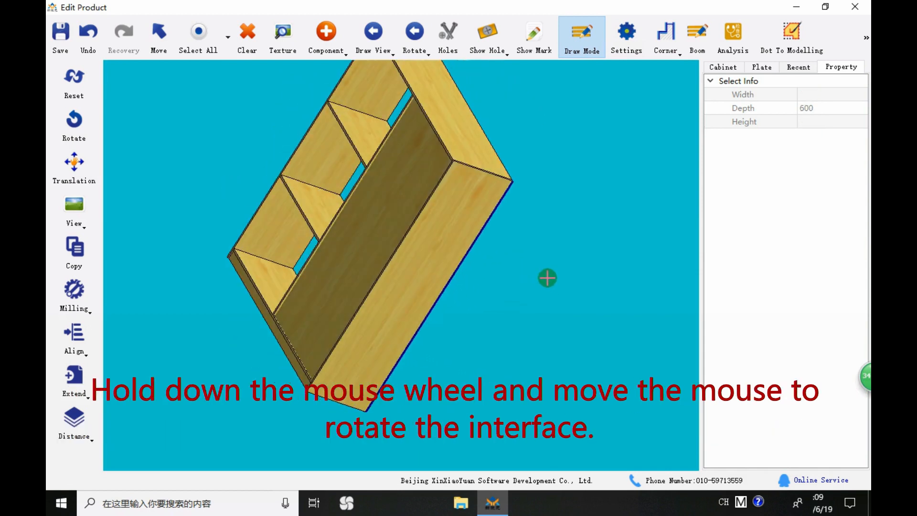
pyautogui.scroll(5, 420, 212)
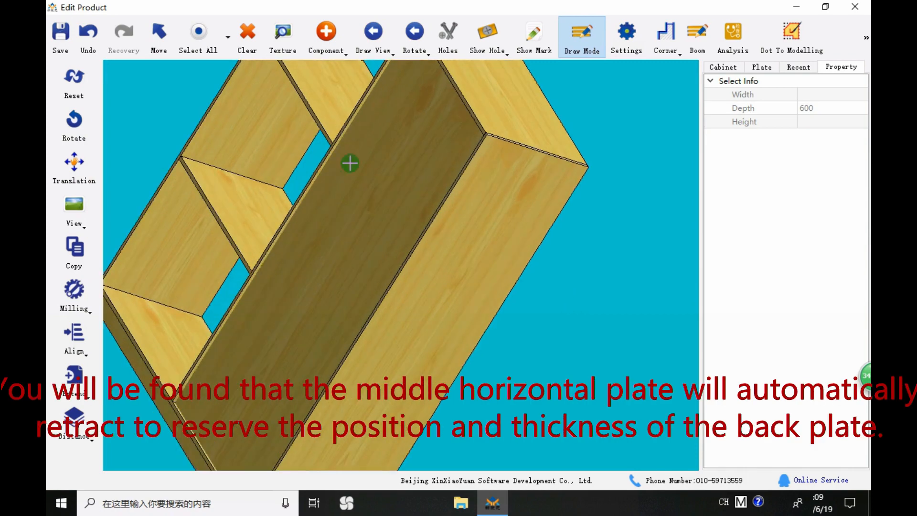
pyautogui.scroll(8, 350, 164)
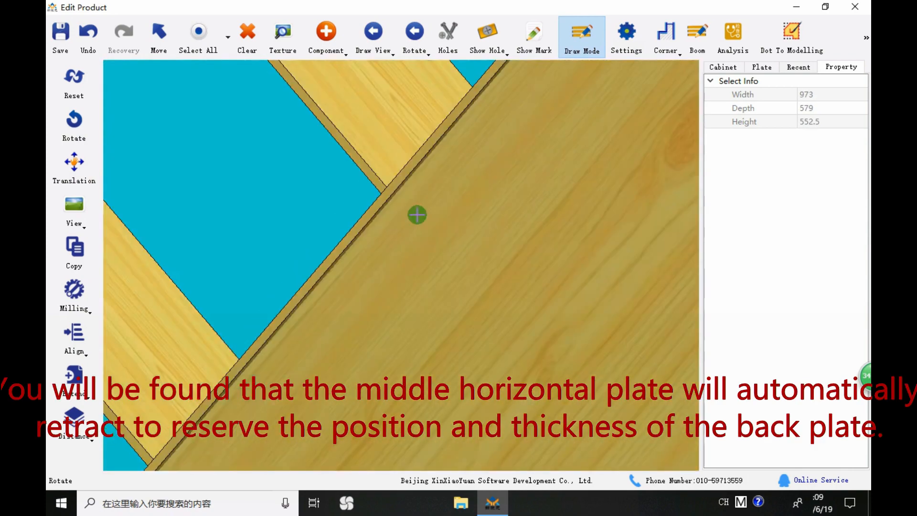
pyautogui.scroll(-10, 282, 188)
pyautogui.moveTo(282, 189); pyautogui.dragTo(337, 189, button='middle')
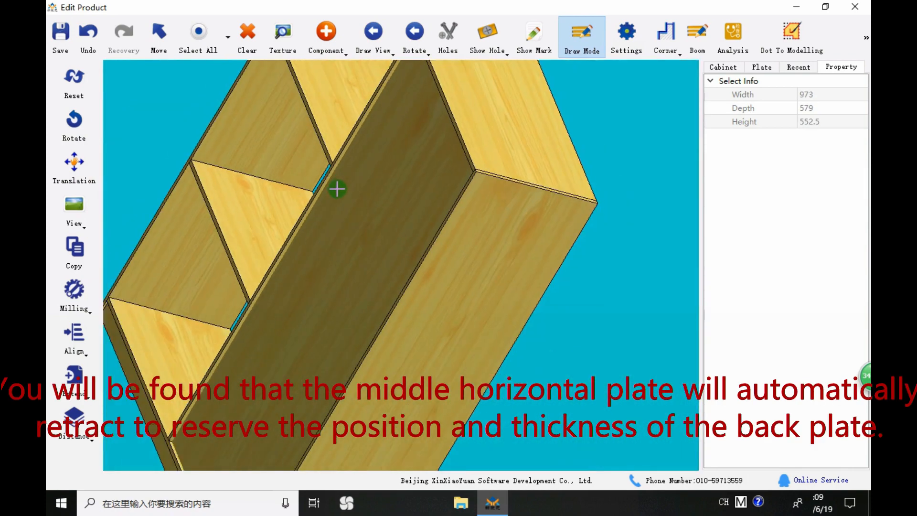
pyautogui.scroll(-6, 494, 176)
pyautogui.moveTo(493, 176); pyautogui.dragTo(191, 182, button='middle')
pyautogui.scroll(4, 322, 159)
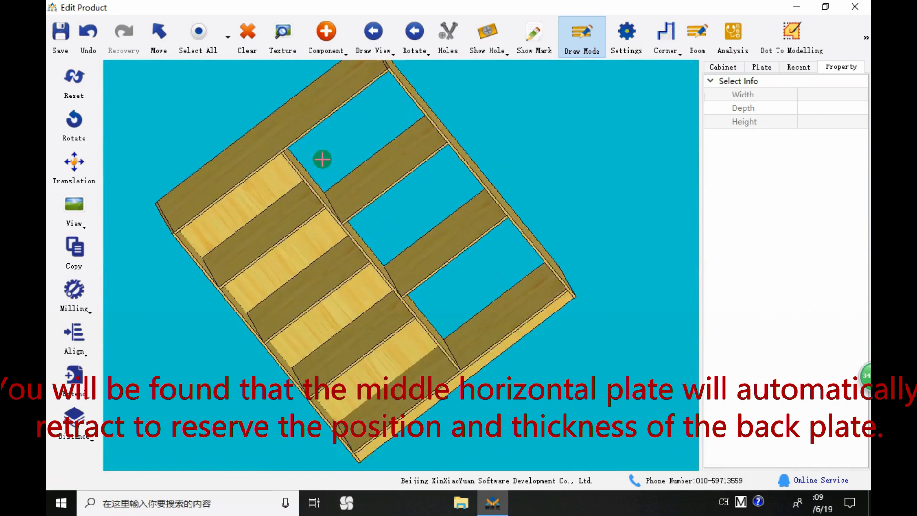
pyautogui.moveTo(322, 159); pyautogui.dragTo(342, 116, button='middle')
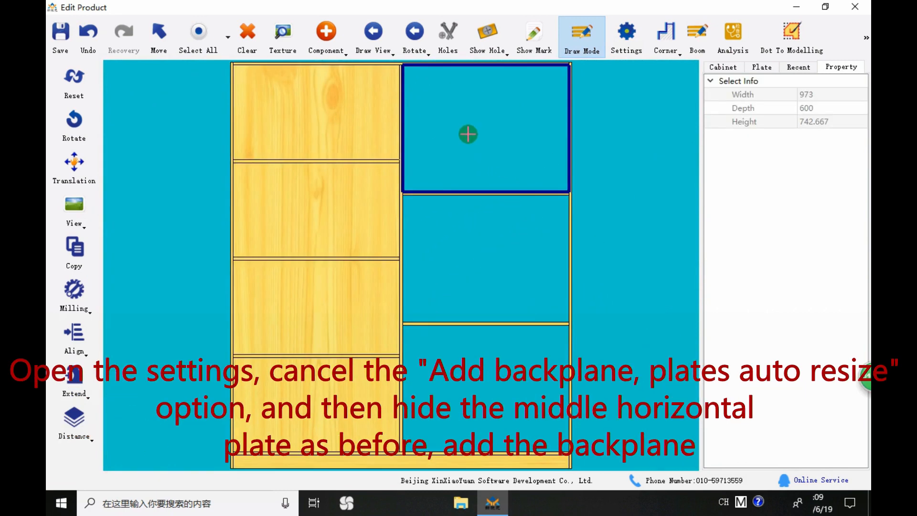
pyautogui.moveTo(468, 134); pyautogui.dragTo(415, 167, button='middle')
# Disable the "Add back, plates auto resize" option in the settings
pyautogui.click(485, 225)
pyautogui.click(626, 33)
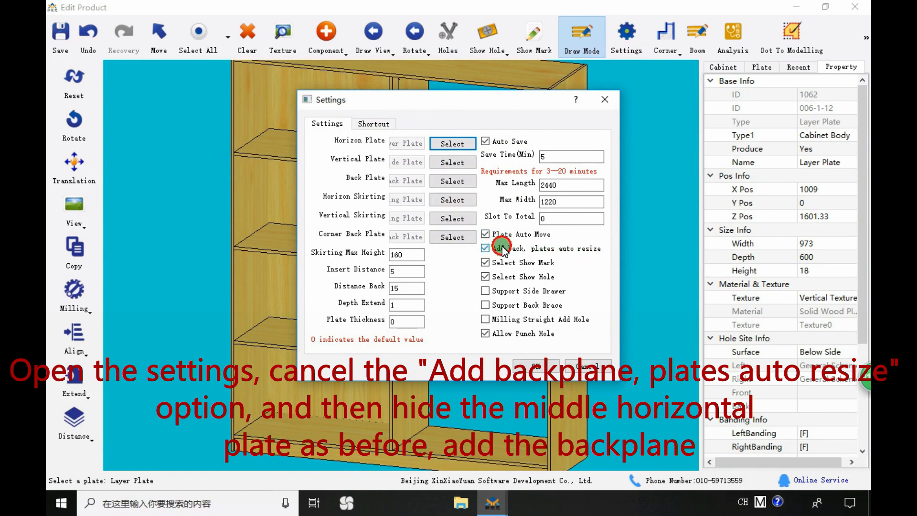
pyautogui.click(550, 368)
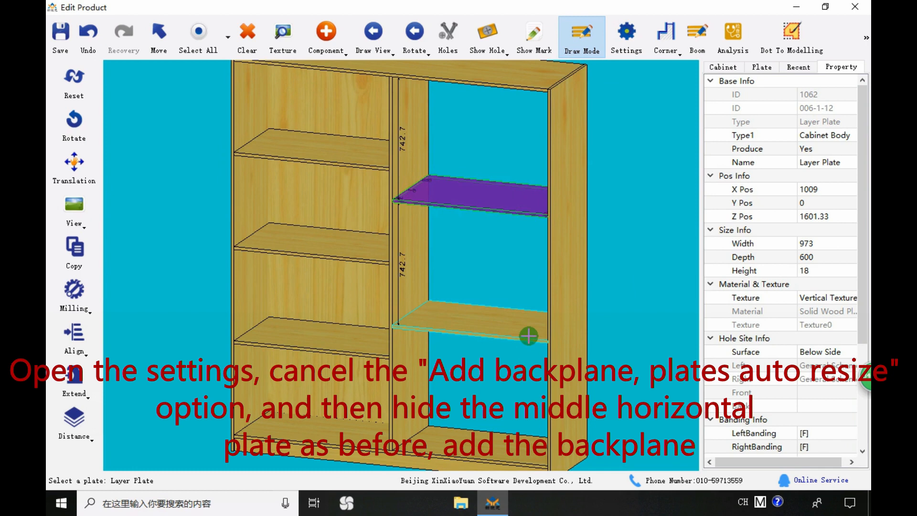
# Select both horizontal plates in the right bay and hide them
pyautogui.keyDown('ctrl'); pyautogui.click(497, 332); pyautogui.keyUp('ctrl')
pyautogui.rightClick(458, 139)
pyautogui.moveTo(483, 241)
pyautogui.click(654, 243)
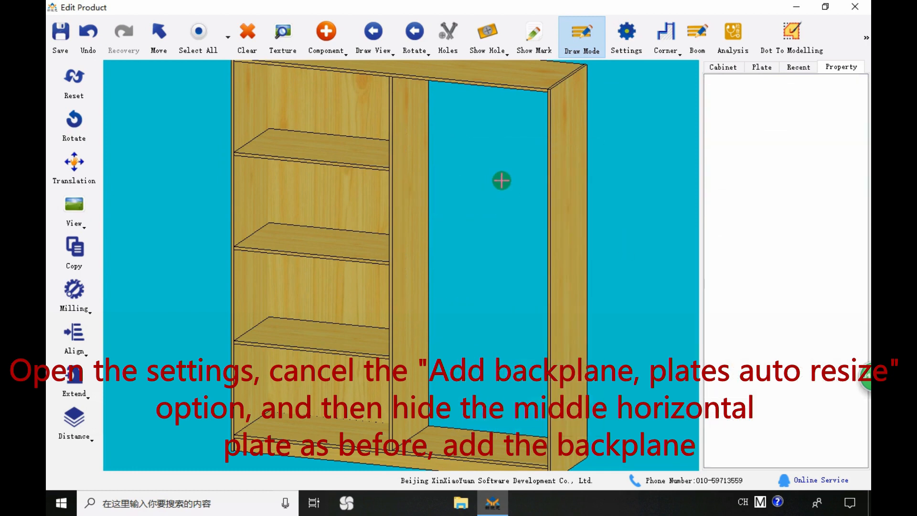
# Draw a back panel across the full right bay and show all hidden plates again
pyautogui.click(517, 221)
pyautogui.rightClick(476, 166)
pyautogui.moveTo(562, 276)
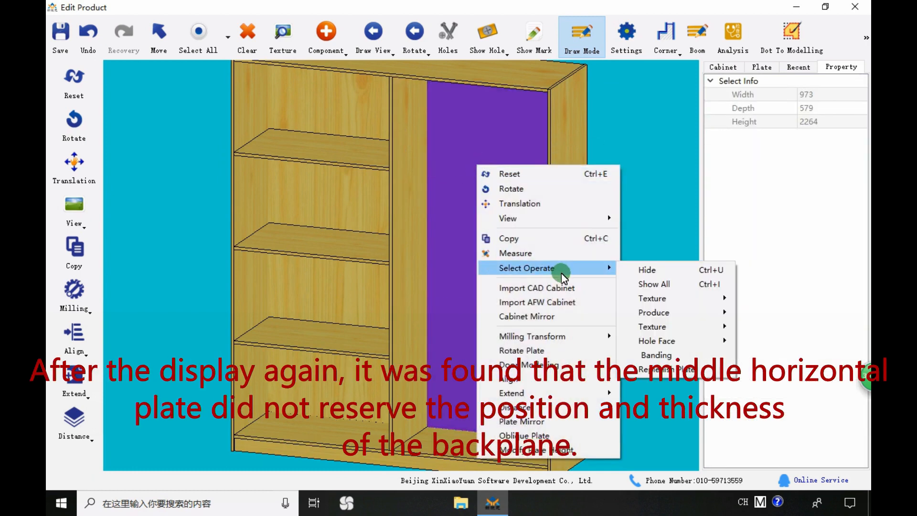
pyautogui.click(654, 284)
pyautogui.moveTo(640, 277); pyautogui.dragTo(473, 260)
pyautogui.scroll(-5, 399, 184)
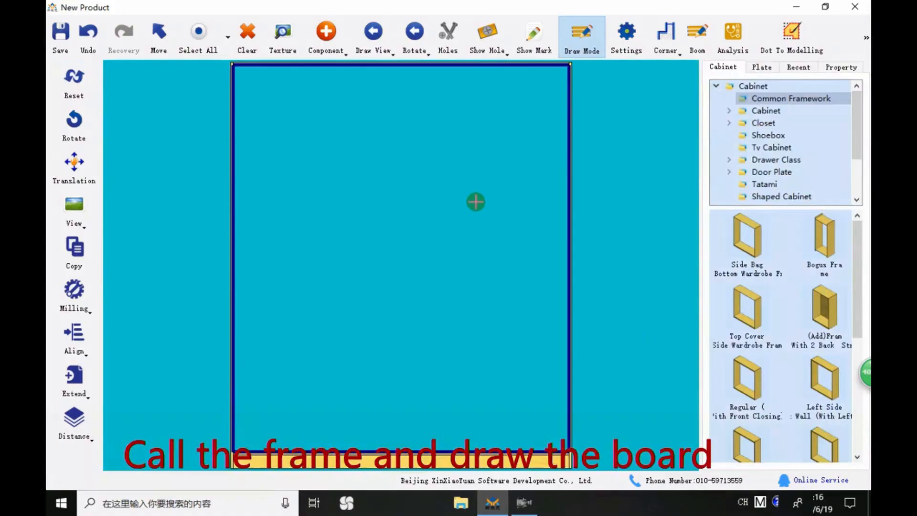
# Divide the new frame with a middle vertical plate, a horizontal plate in the left bay, and a vertical plate and small shelf below it
pyautogui.click(393, 294)
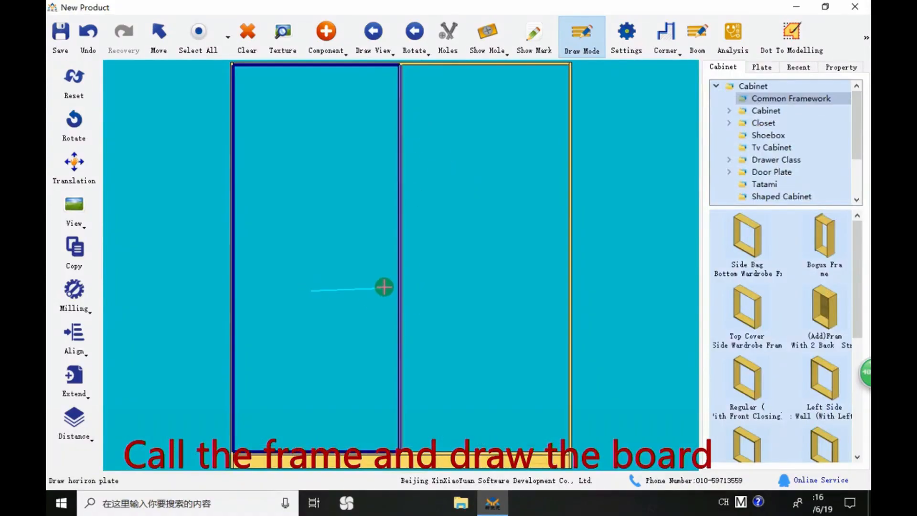
pyautogui.click(365, 298)
pyautogui.click(328, 406)
pyautogui.moveTo(263, 360); pyautogui.dragTo(312, 355)
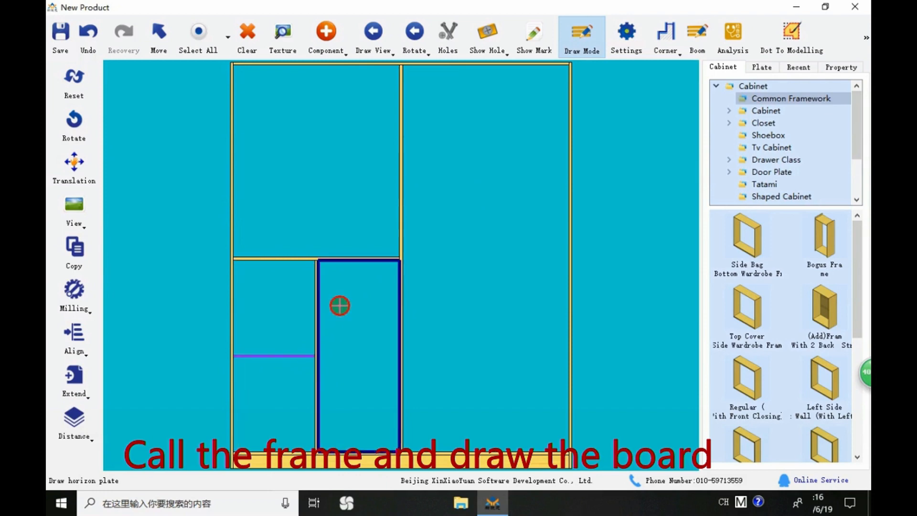
# Select the short vertical plate in the lower left bay and extend it above by 200 mm
pyautogui.moveTo(340, 306)
pyautogui.mouseDown(button='middle')
pyautogui.moveTo(289, 341)
pyautogui.moveTo(272, 371)
pyautogui.mouseUp(button='middle')
pyautogui.scroll(3, 272, 371)
pyautogui.click(321, 356)
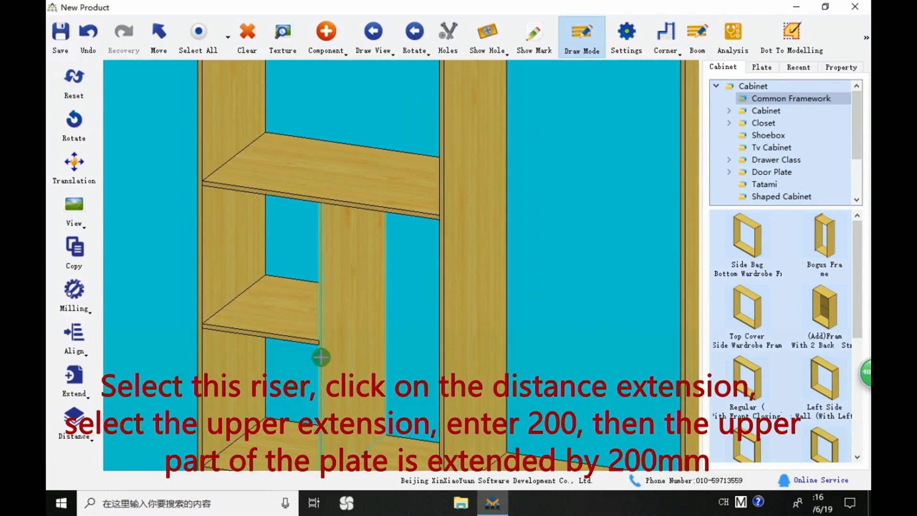
pyautogui.scroll(1, 336, 310)
pyautogui.click(338, 307)
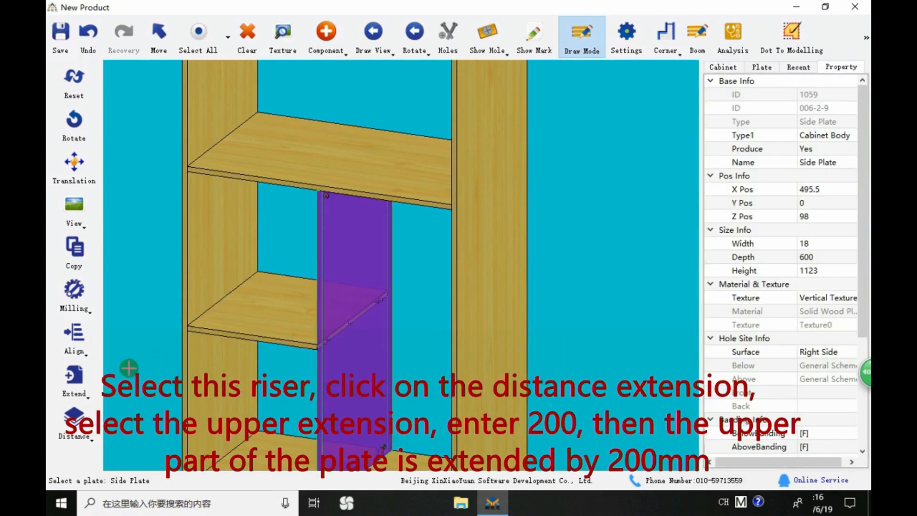
pyautogui.click(75, 420)
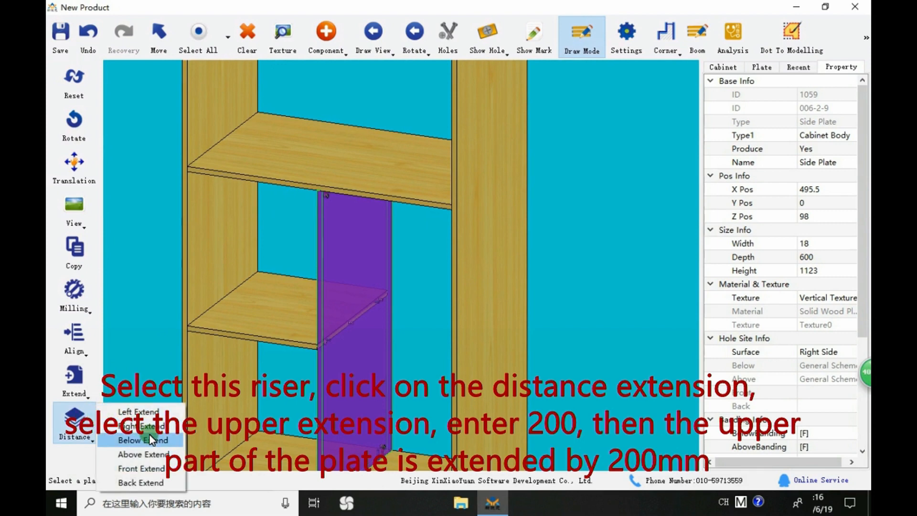
pyautogui.click(143, 454)
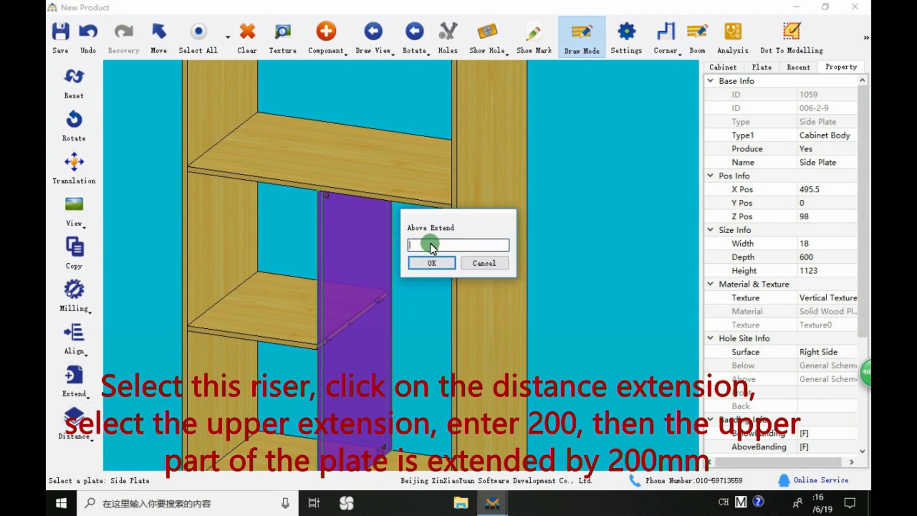
pyautogui.write('200')
pyautogui.press('Return')
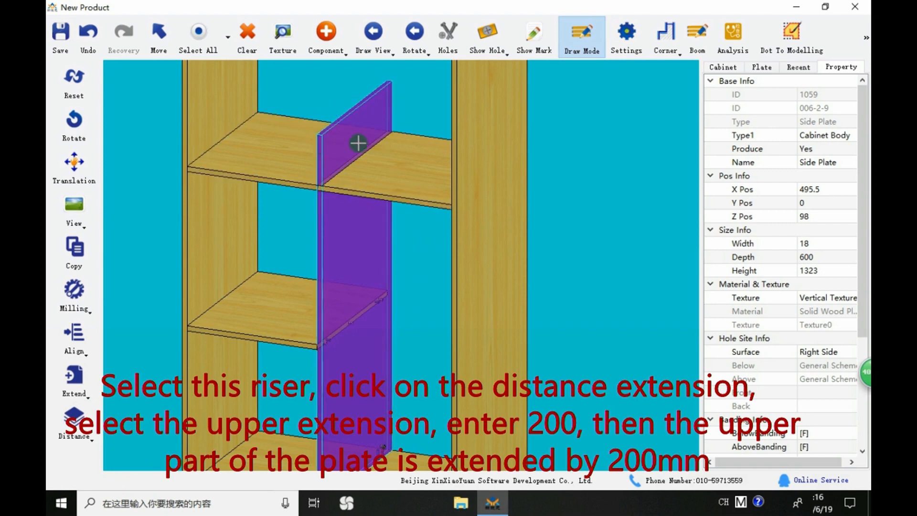
# Shorten the short vertical plate from above with an Above Extend value of -600
pyautogui.click(100, 431)
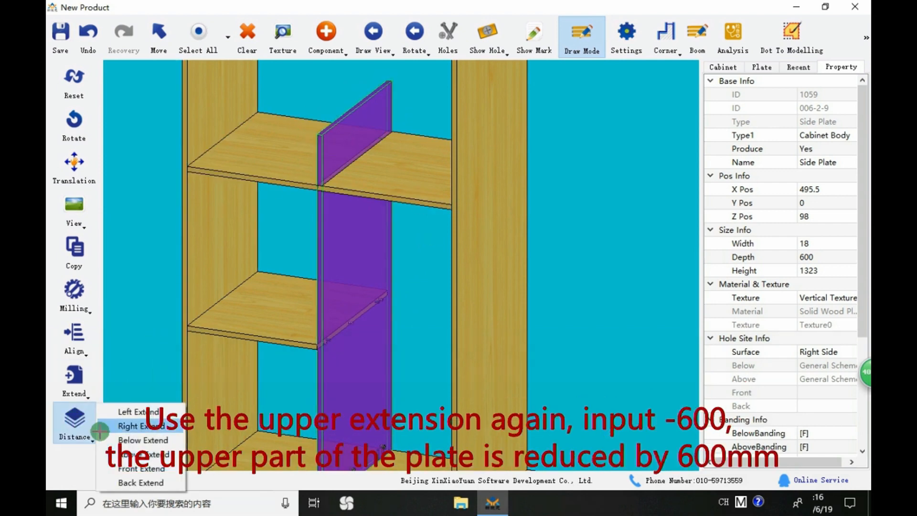
pyautogui.click(143, 454)
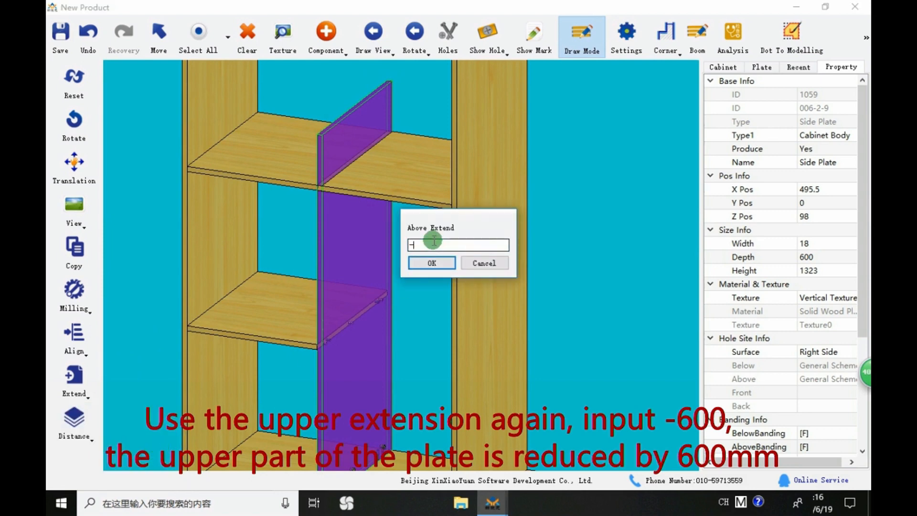
pyautogui.press('Return')
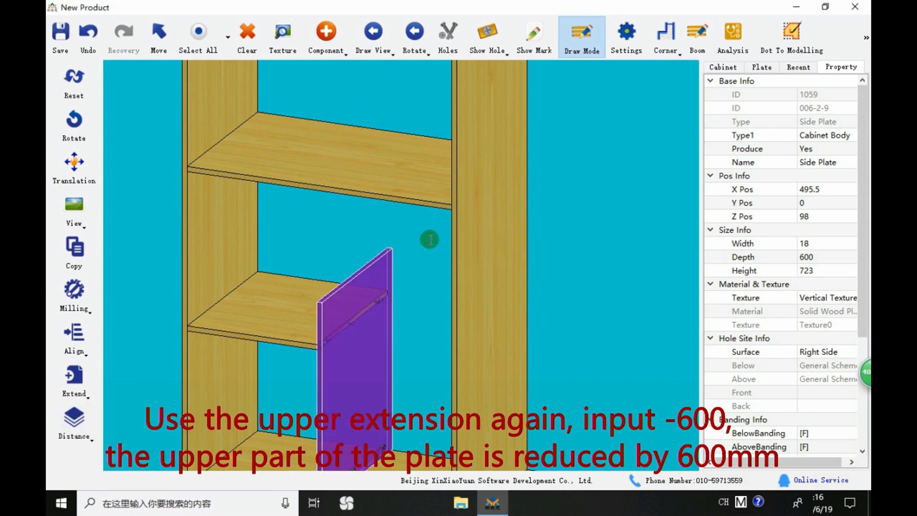
# Shorten the short vertical plate from below with a Below Extend distance of -200
pyautogui.scroll(-2, 336, 197)
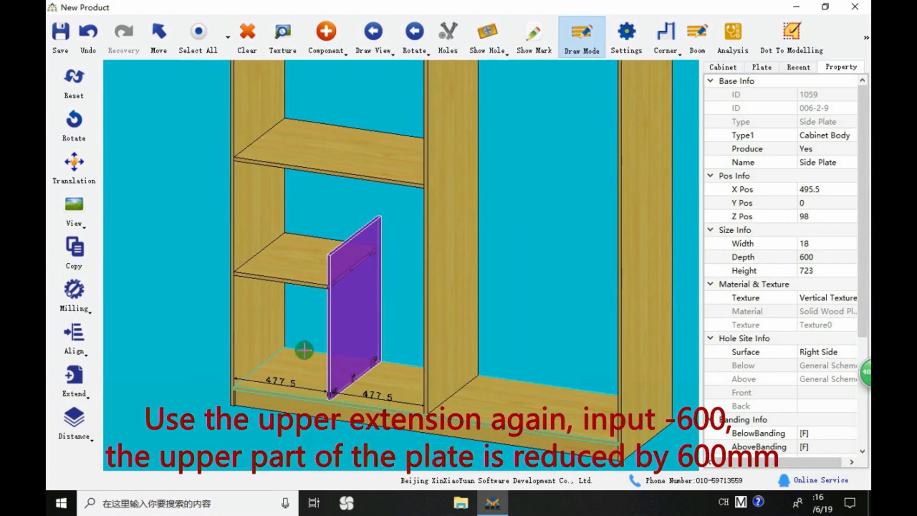
pyautogui.click(76, 423)
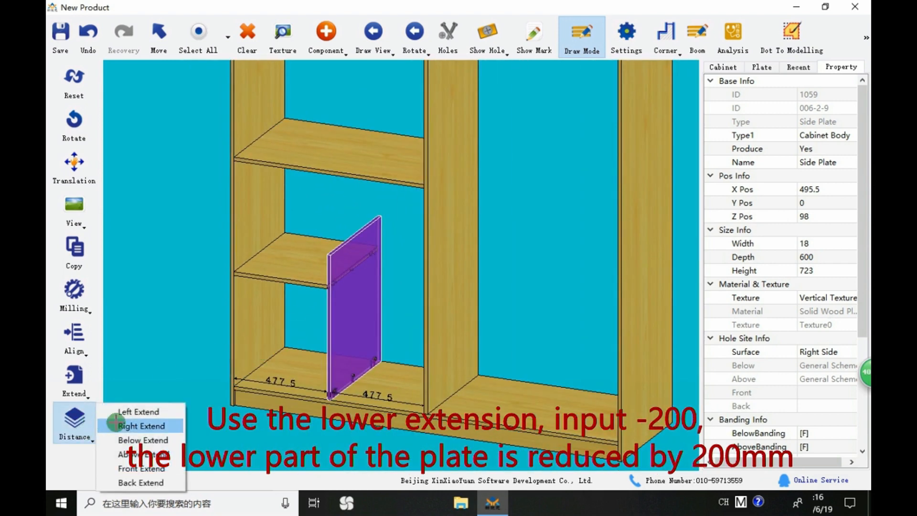
pyautogui.click(156, 437)
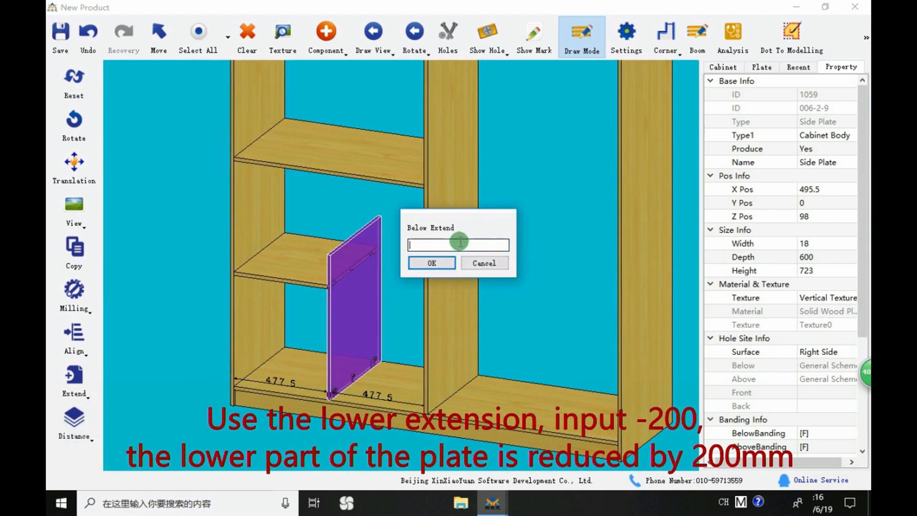
pyautogui.press('Return')
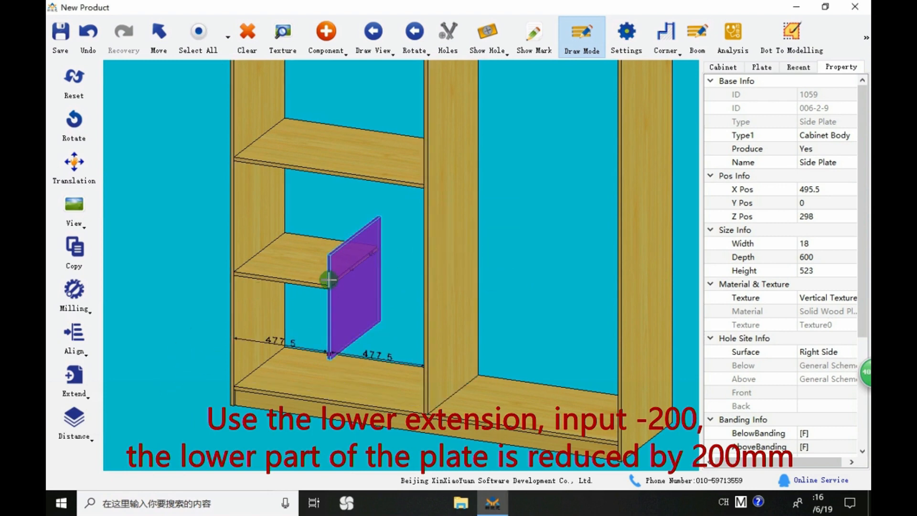
# Shorten the front of the short vertical plate with a Front Extend distance of -100
pyautogui.click(74, 421)
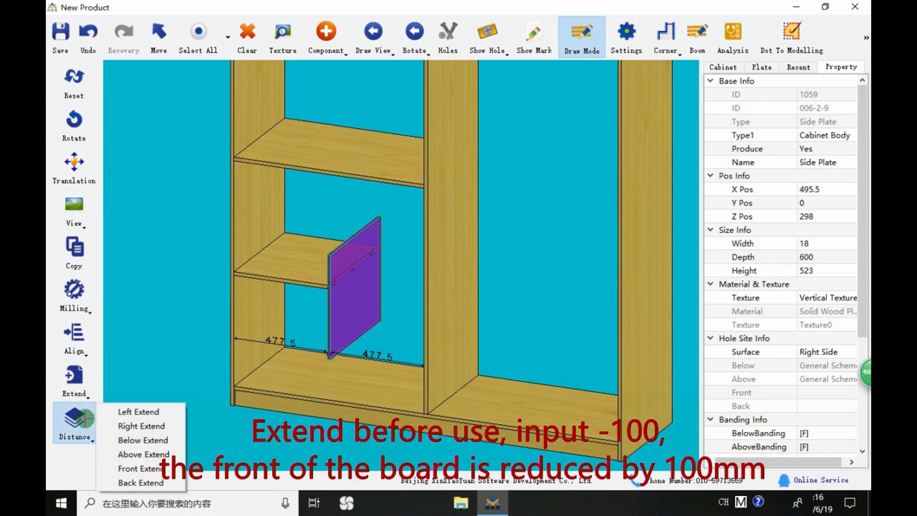
pyautogui.click(150, 468)
pyautogui.click(428, 246)
pyautogui.write('-')
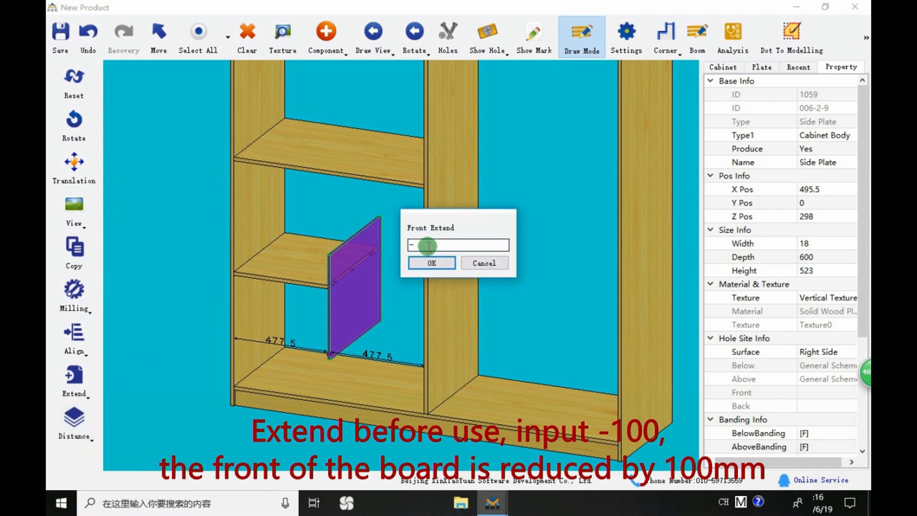
pyautogui.write('100')
pyautogui.press('Return')
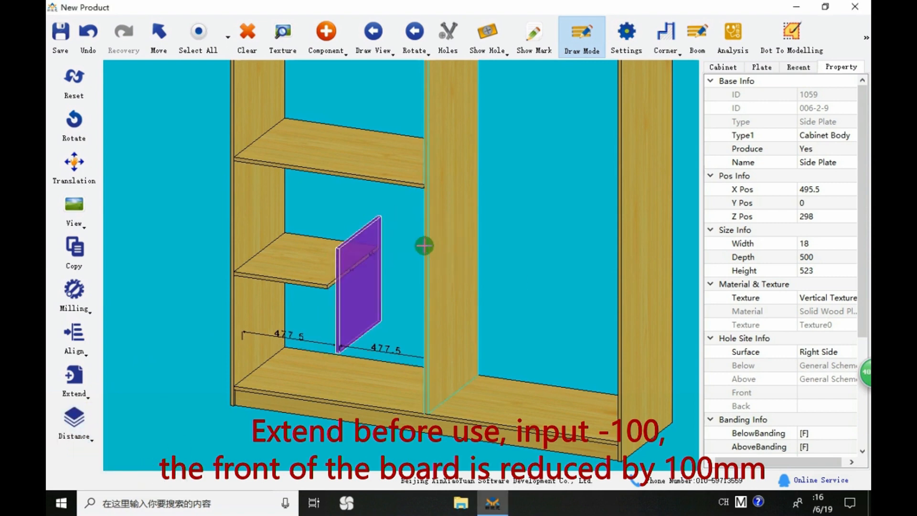
# Select the short vertical plate again and shorten its back with a Back Extend distance of -100
pyautogui.scroll(3, 424, 245)
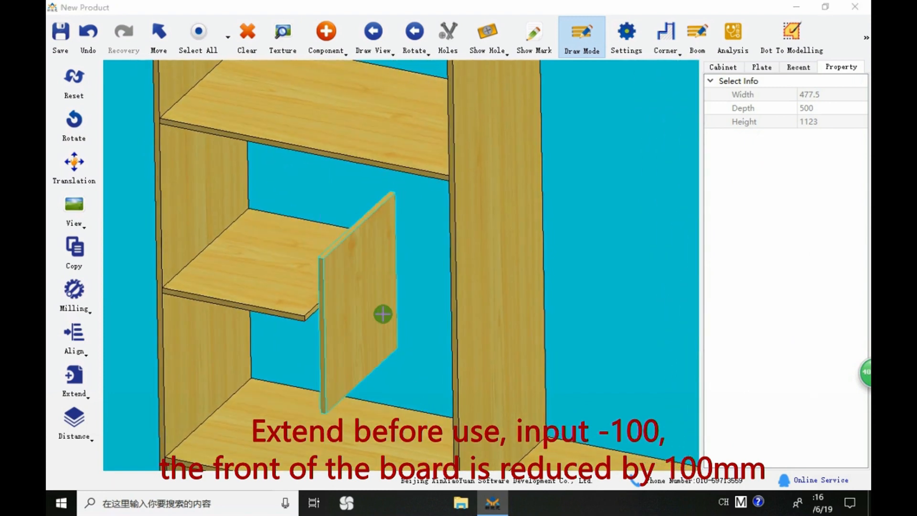
pyautogui.click(383, 314)
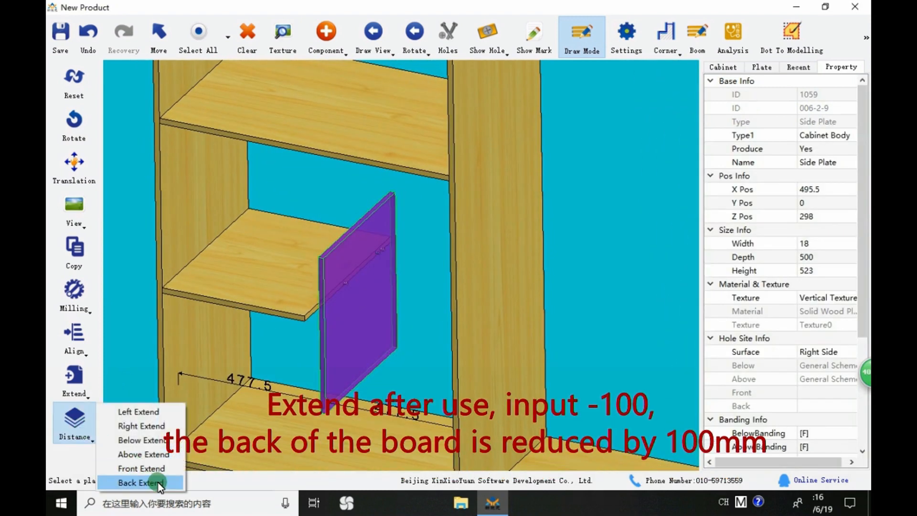
pyautogui.click(159, 482)
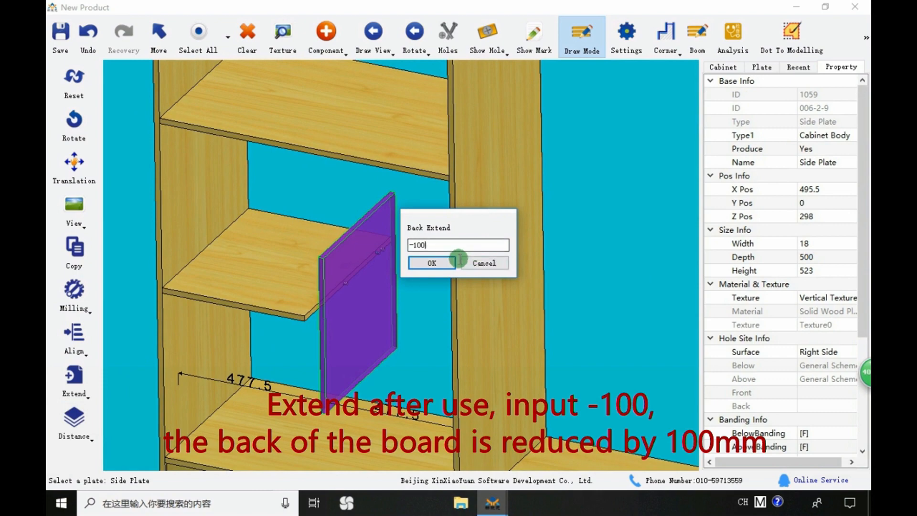
pyautogui.click(432, 263)
# Try to extend the short vertical plate to the right by distance
pyautogui.scroll(2, 319, 291)
pyautogui.moveTo(319, 292); pyautogui.dragTo(302, 263)
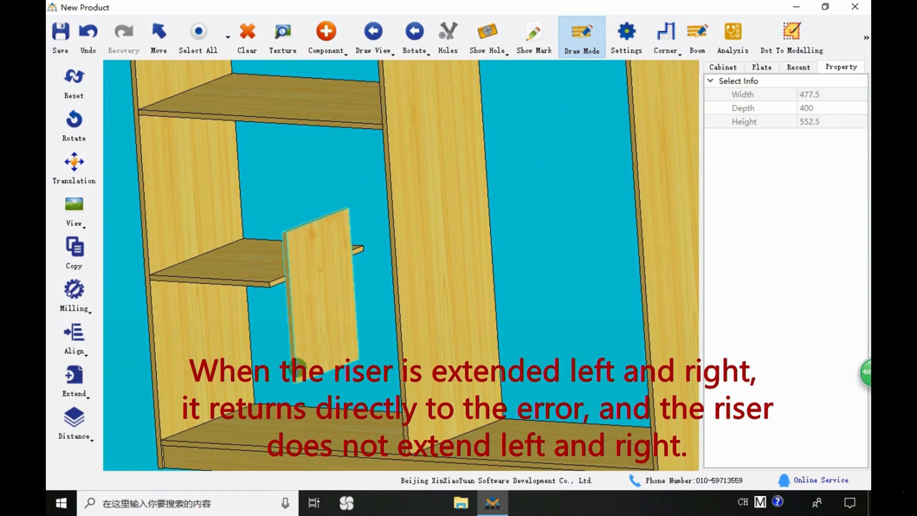
pyautogui.click(299, 370)
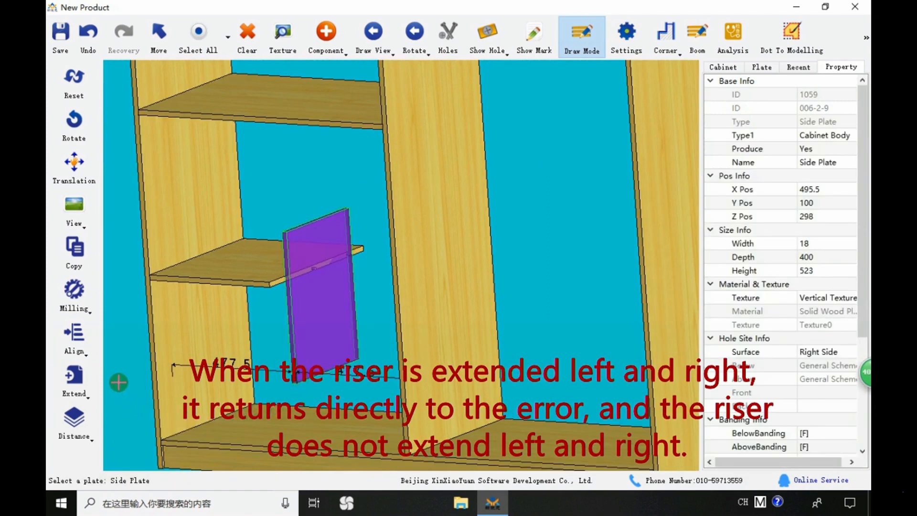
pyautogui.click(90, 414)
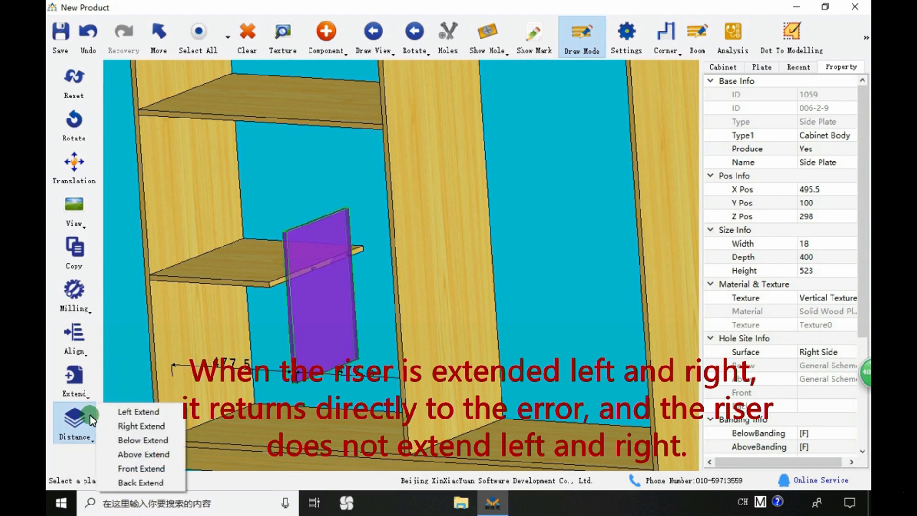
pyautogui.click(136, 426)
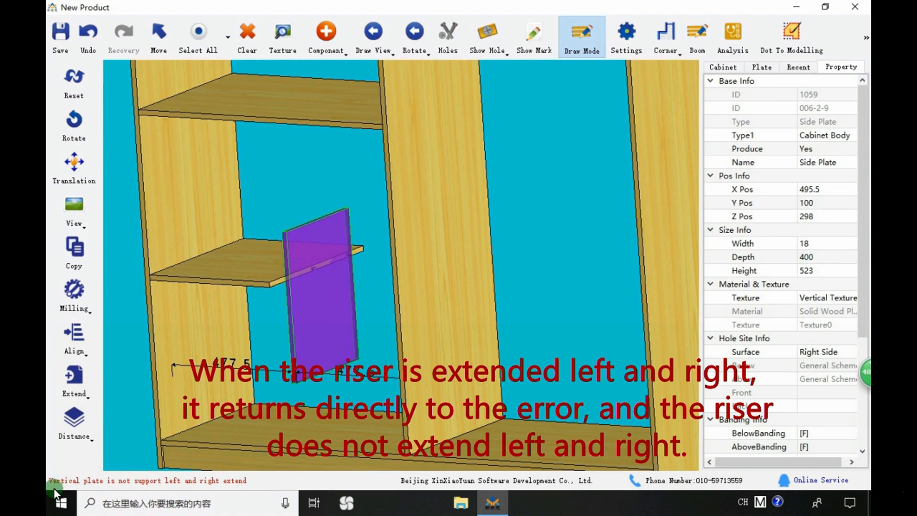
# Extend the short vertical plate above until it meets the horizontal plate over it, using that plate as the reference
pyautogui.moveTo(258, 268); pyautogui.dragTo(345, 303)
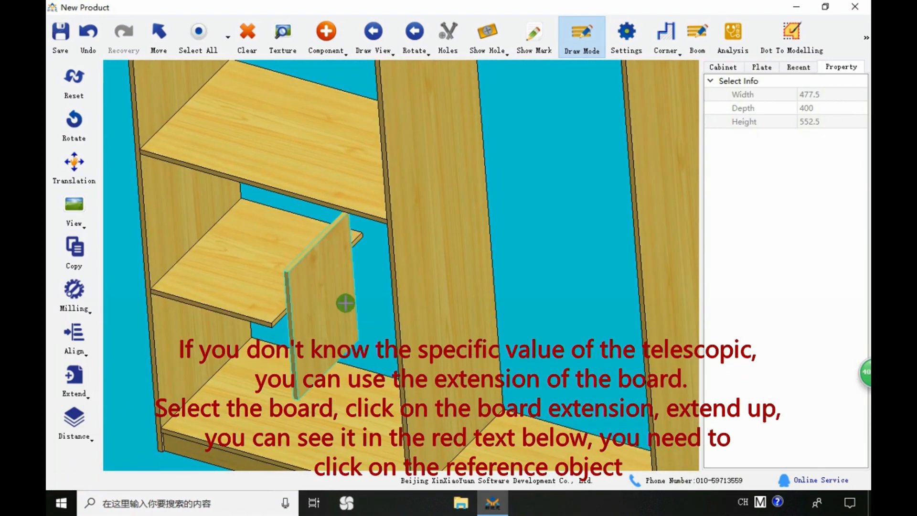
pyautogui.click(344, 302)
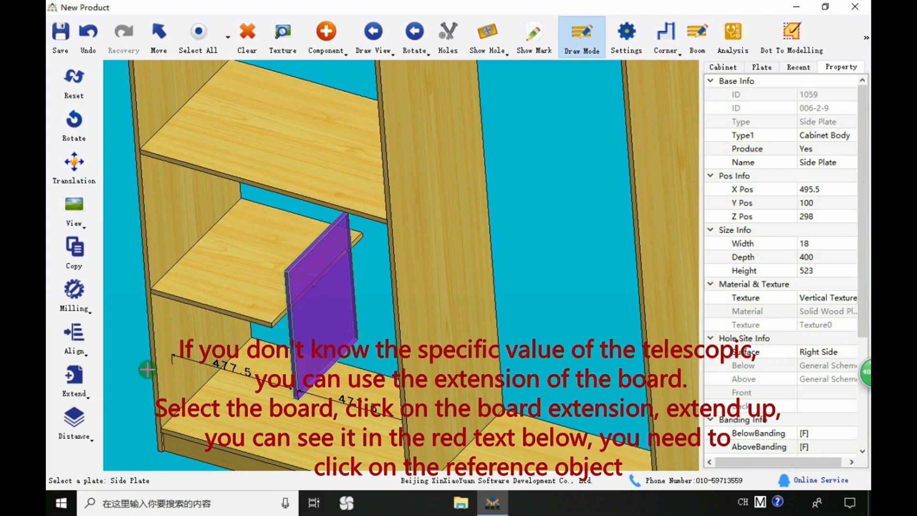
pyautogui.click(78, 389)
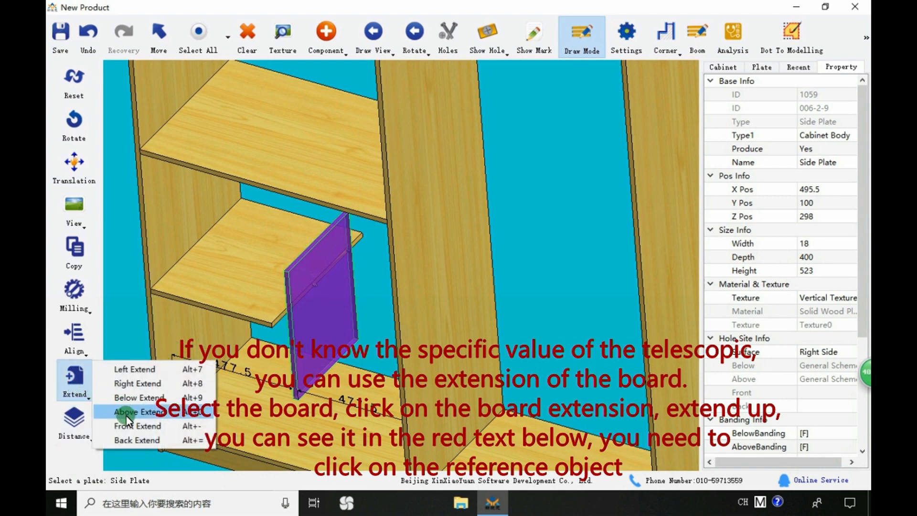
pyautogui.click(153, 410)
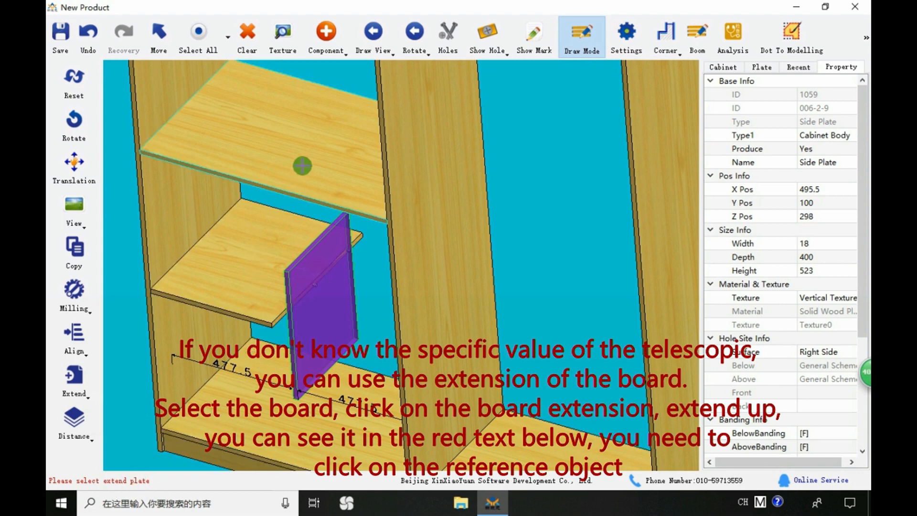
pyautogui.click(302, 165)
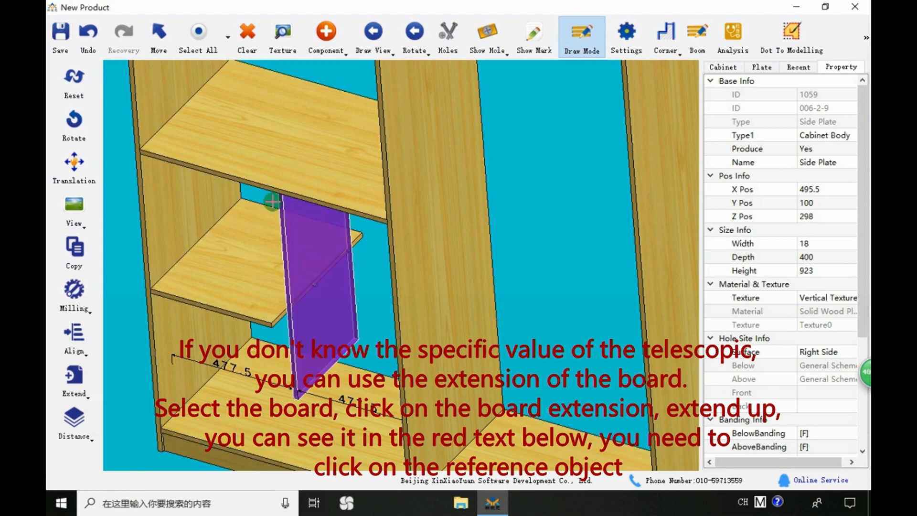
# Extend the short vertical plate below until it meets the cabinet's bottom plate, using that plate as the reference
pyautogui.moveTo(395, 333); pyautogui.dragTo(337, 282)
pyautogui.click(303, 317)
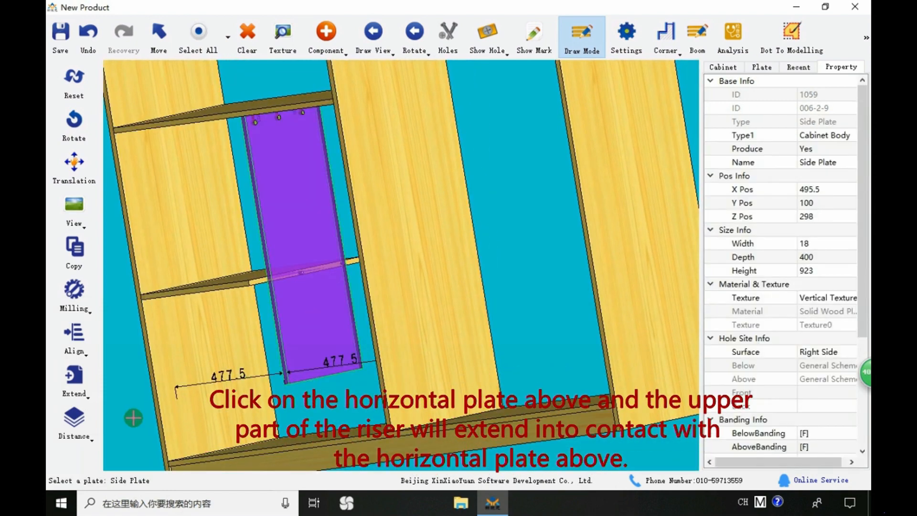
pyautogui.click(75, 384)
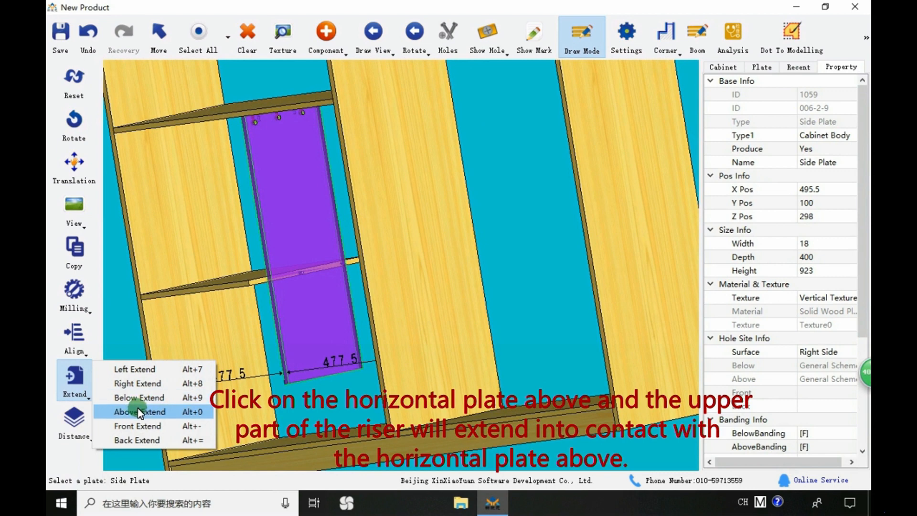
pyautogui.click(143, 412)
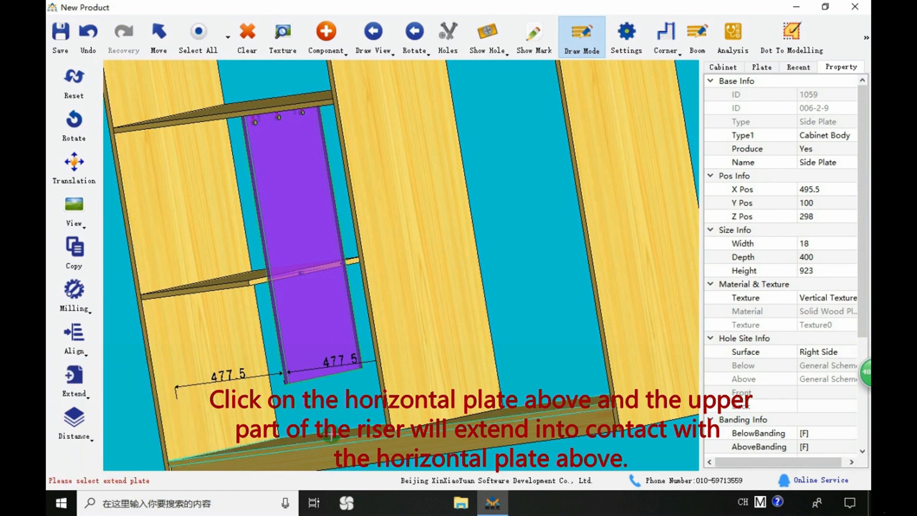
pyautogui.click(266, 337)
pyautogui.moveTo(266, 338); pyautogui.dragTo(305, 370)
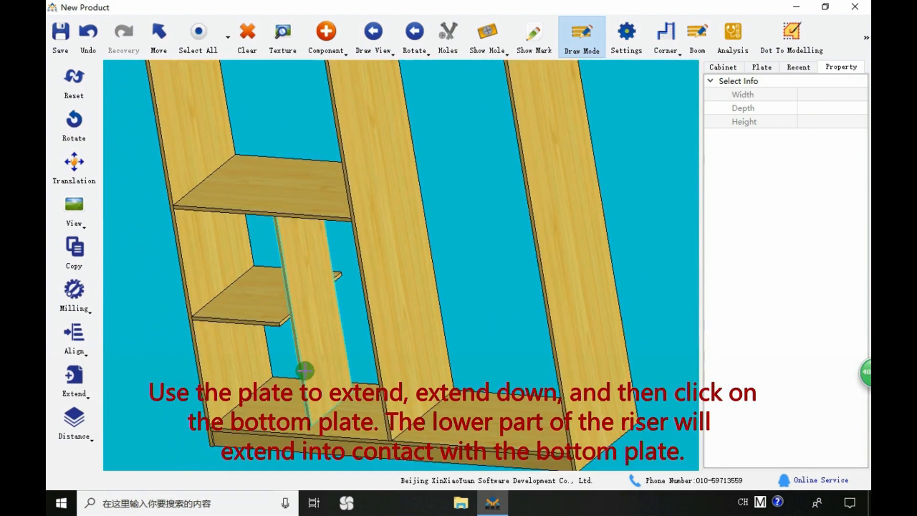
# Extend the front of the short vertical plate flush with the front edge of the adjacent small shelf
pyautogui.click(305, 371)
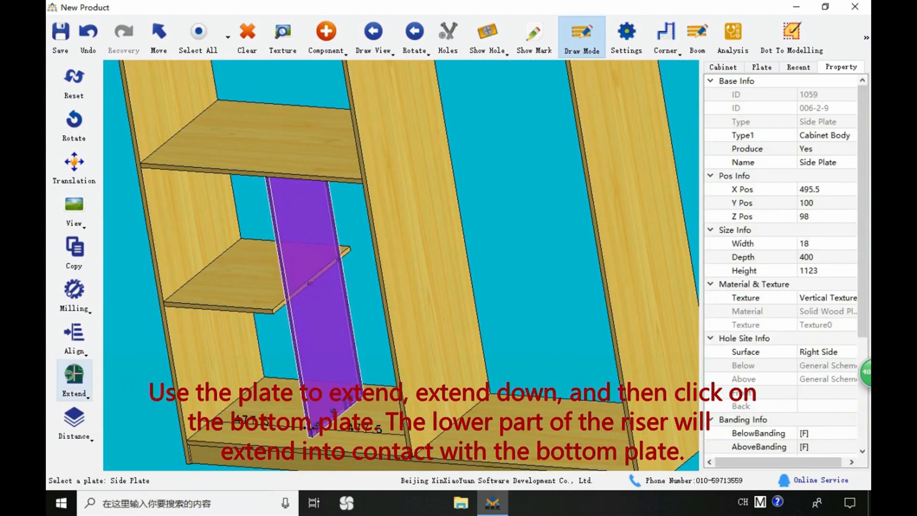
pyautogui.click(75, 377)
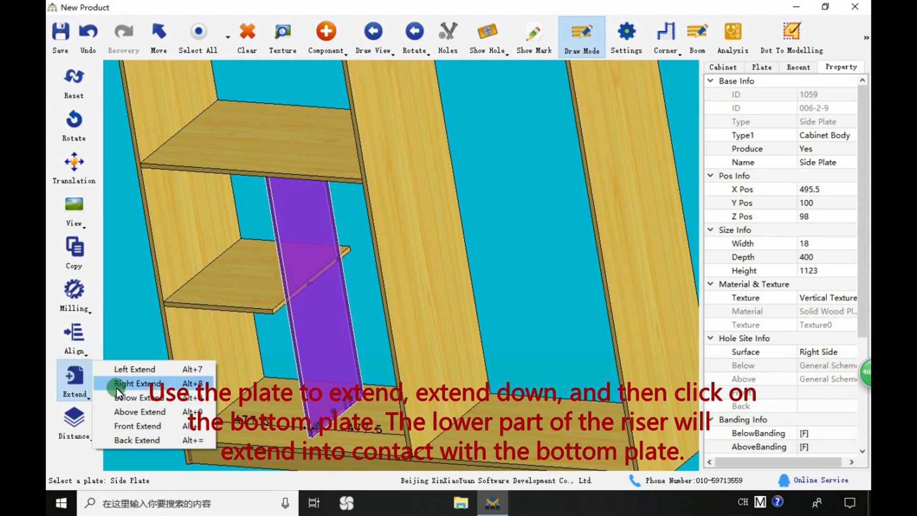
pyautogui.click(156, 427)
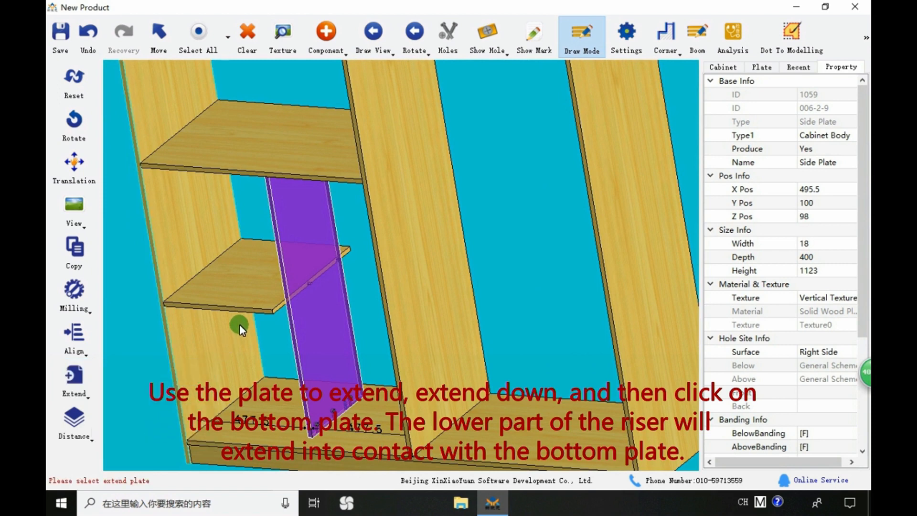
pyautogui.click(264, 306)
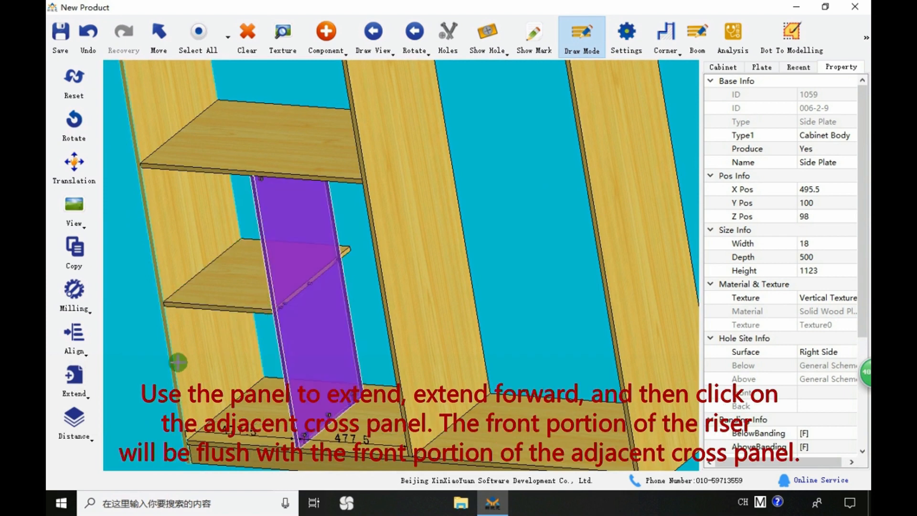
# Extend the back of the short vertical plate flush with the rear edge of the adjacent small shelf
pyautogui.click(87, 398)
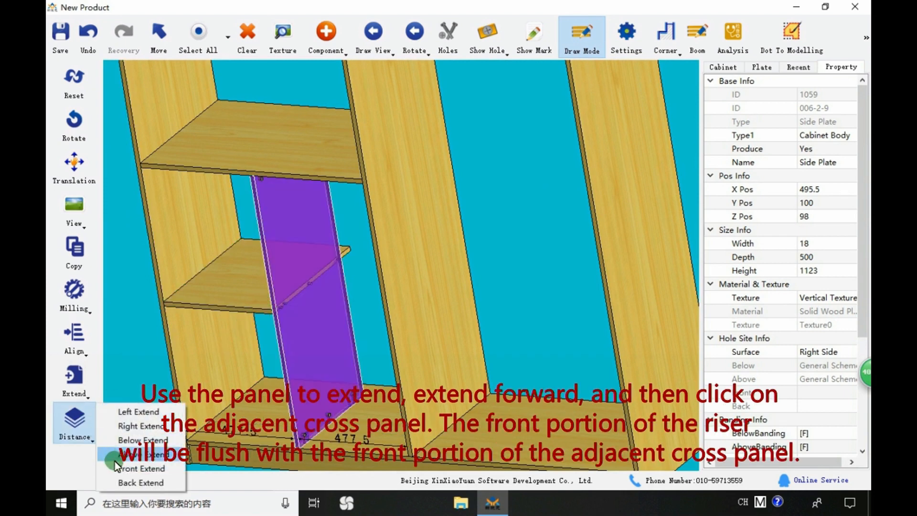
pyautogui.click(84, 395)
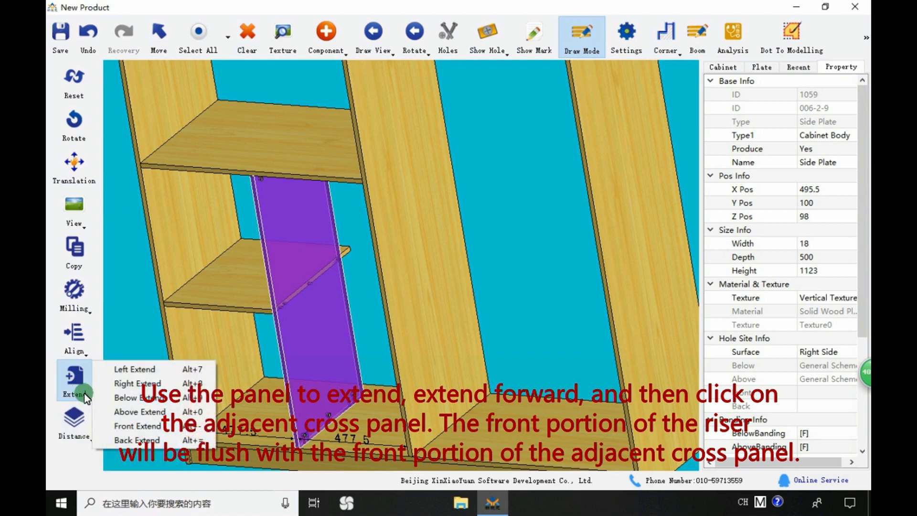
pyautogui.click(143, 440)
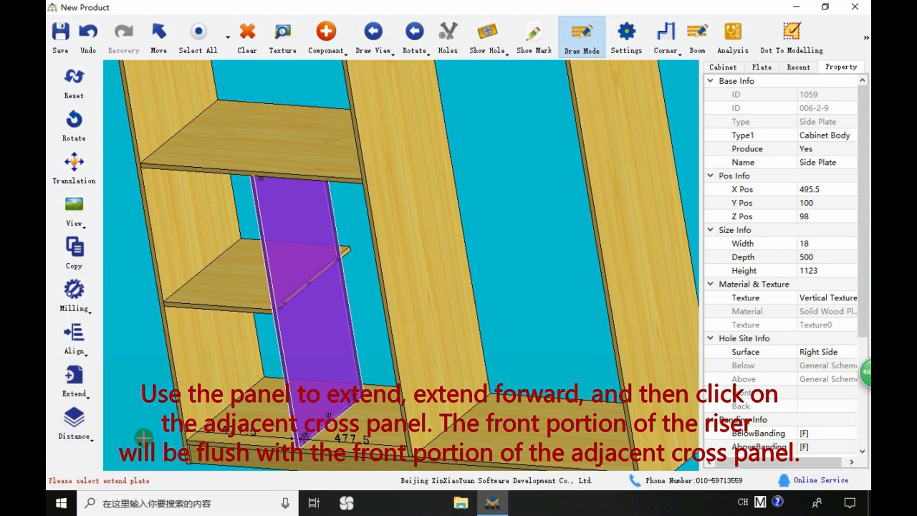
pyautogui.click(241, 281)
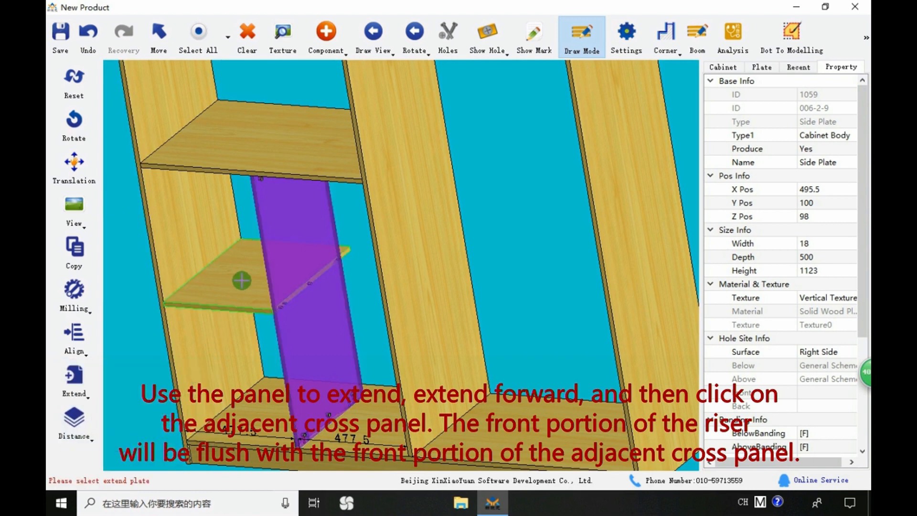
pyautogui.moveTo(195, 280)
pyautogui.mouseDown()
pyautogui.moveTo(363, 308)
pyautogui.moveTo(176, 292)
pyautogui.moveTo(251, 288)
pyautogui.moveTo(192, 293)
pyautogui.mouseUp()
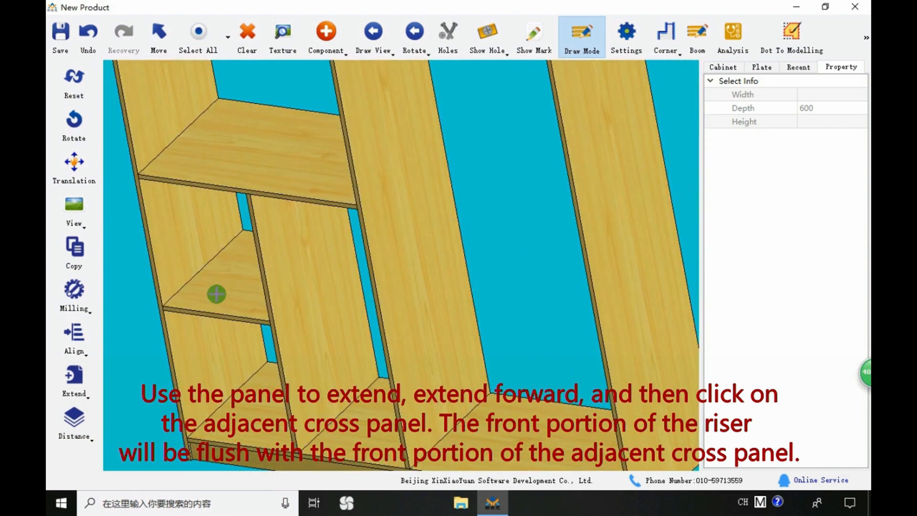
pyautogui.click(281, 287)
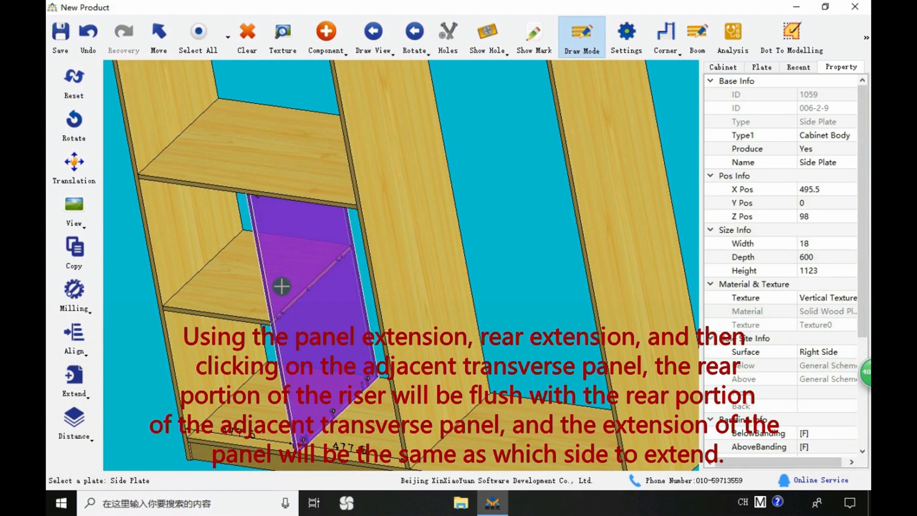
pyautogui.scroll(-4, 290, 301)
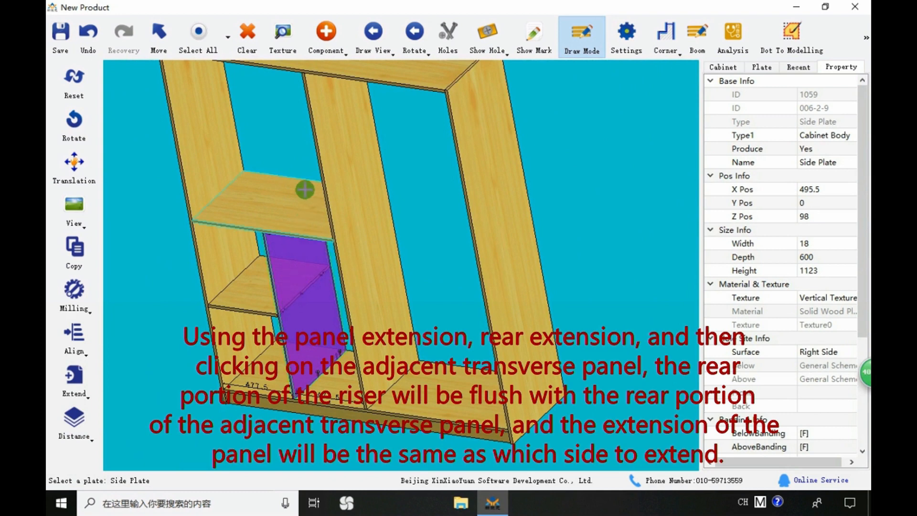
pyautogui.click(288, 196)
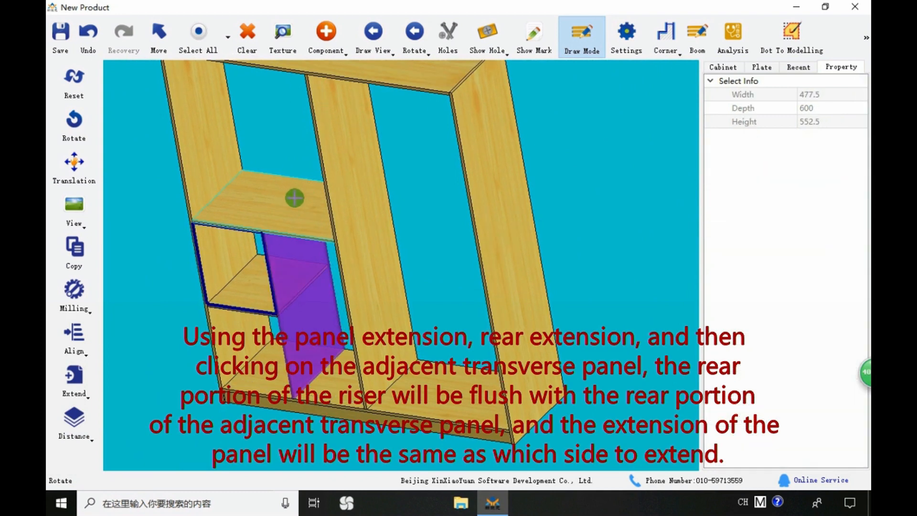
# Extend the small left shelf to the right until it meets the cabinet's right side plate, using that plate as the reference
pyautogui.click(253, 303)
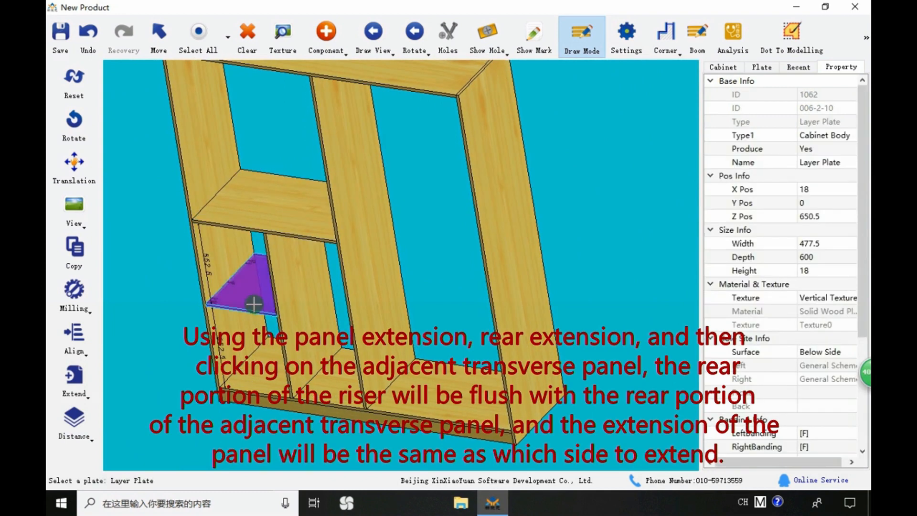
pyautogui.click(84, 391)
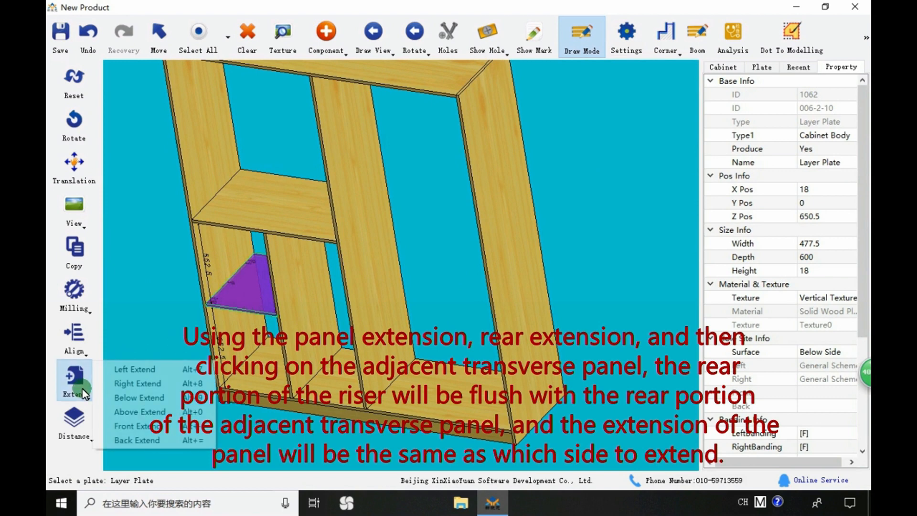
pyautogui.click(130, 383)
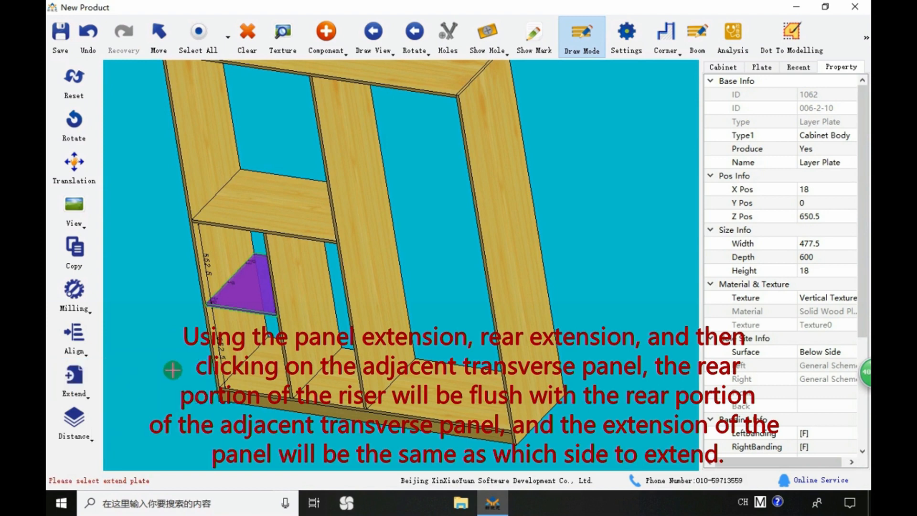
pyautogui.click(525, 306)
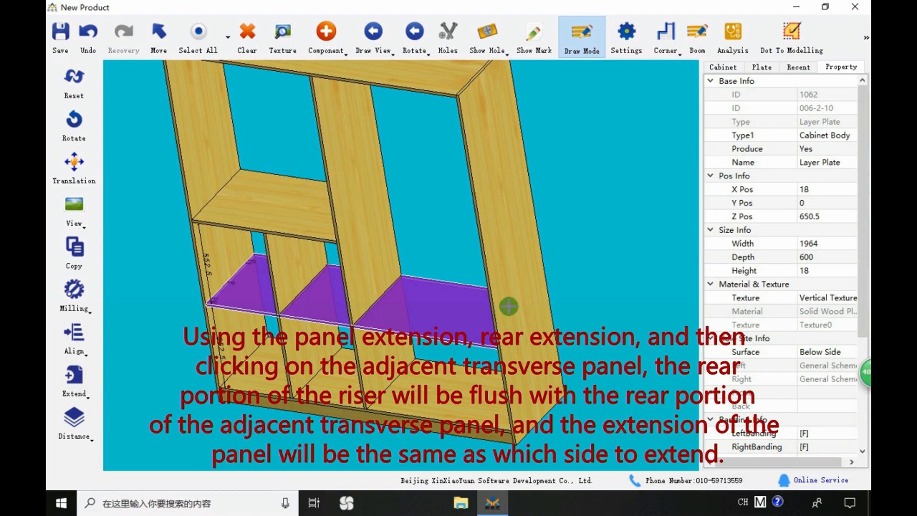
# Shorten the long shelf by extending its left end to the tall central vertical plate as the reference
pyautogui.click(72, 387)
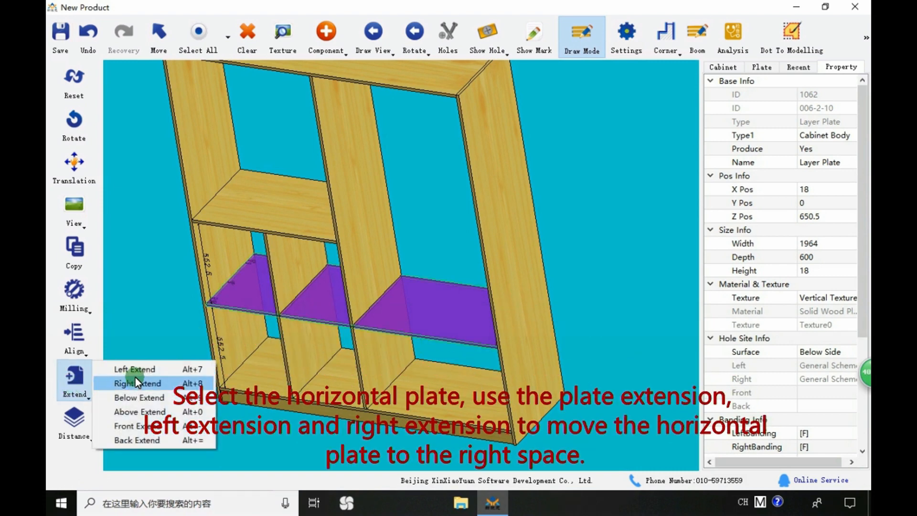
pyautogui.click(139, 370)
pyautogui.click(386, 266)
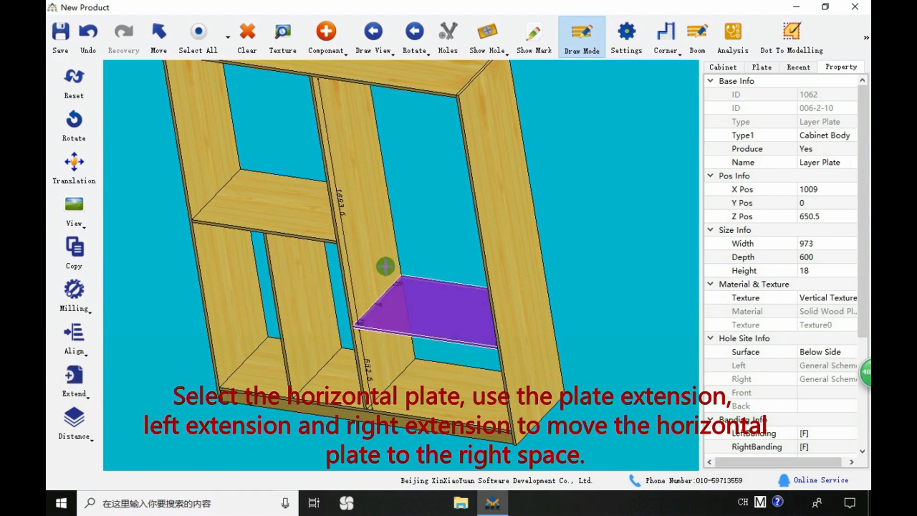
pyautogui.moveTo(385, 265); pyautogui.dragTo(346, 319, button='right')
# Left-align the right compartment's shelf with the short vertical plate in the lower left compartment
pyautogui.click(300, 289)
pyautogui.moveTo(360, 209); pyautogui.dragTo(338, 185, button='right')
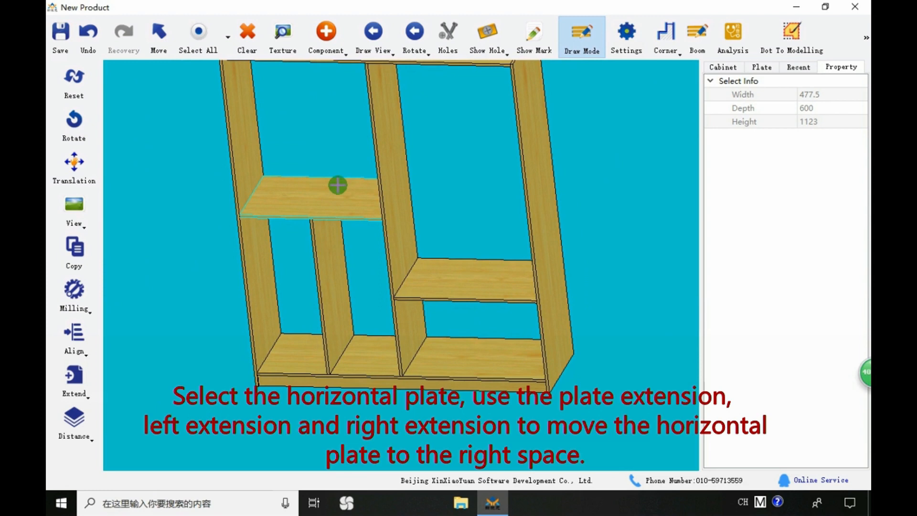
pyautogui.click(338, 185)
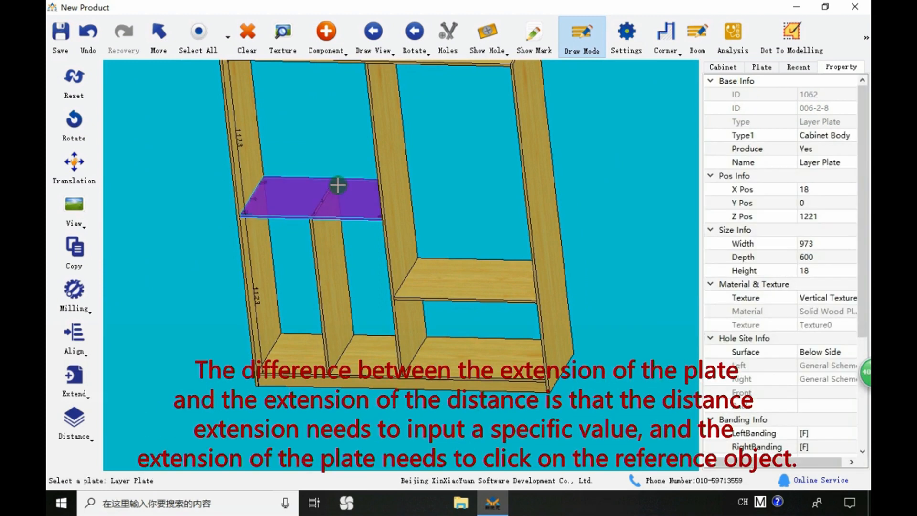
pyautogui.click(458, 300)
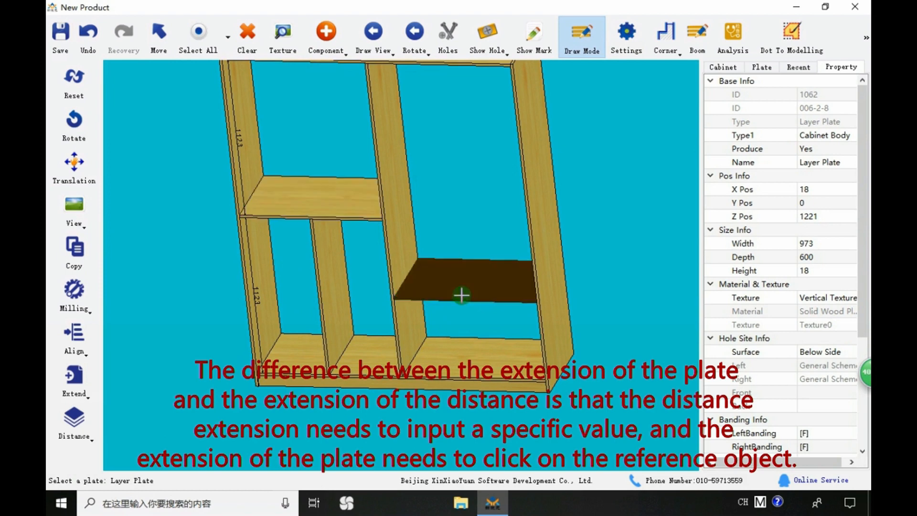
pyautogui.click(84, 352)
pyautogui.click(133, 330)
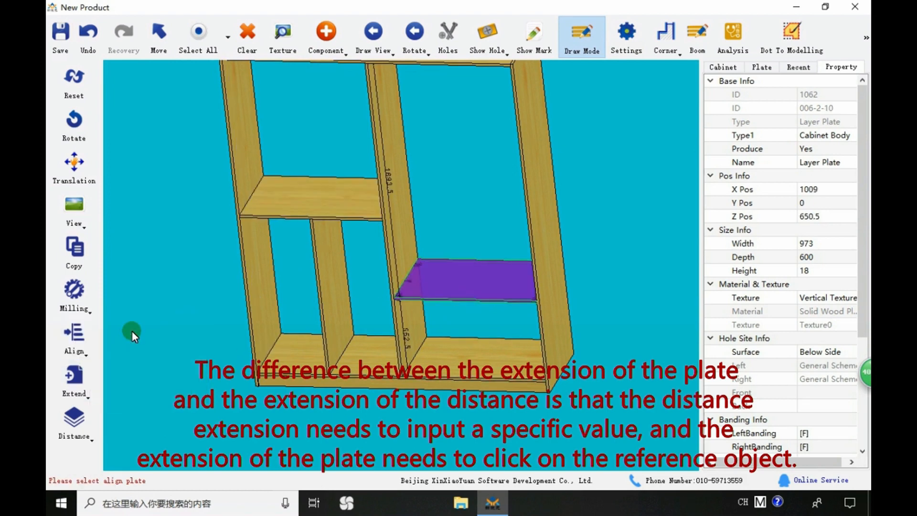
pyautogui.click(337, 298)
# Shift the left-aligned shelf by 18 along X by setting its X position to 495.5+18
pyautogui.scroll(5, 334, 299)
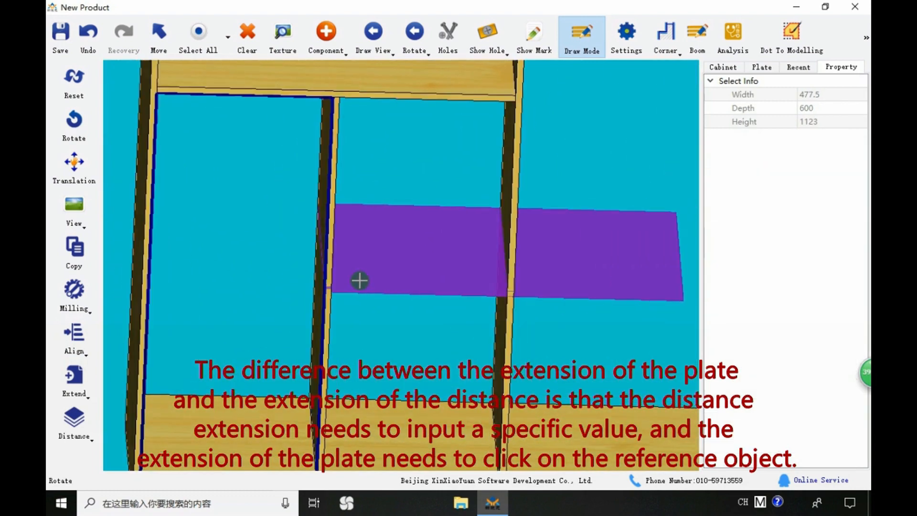
pyautogui.scroll(5, 322, 282)
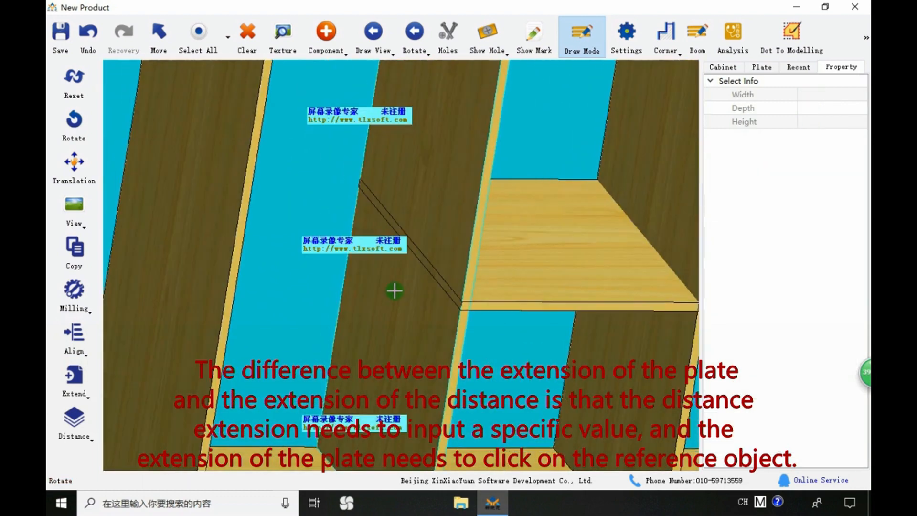
pyautogui.scroll(-8, 394, 290)
pyautogui.click(406, 300)
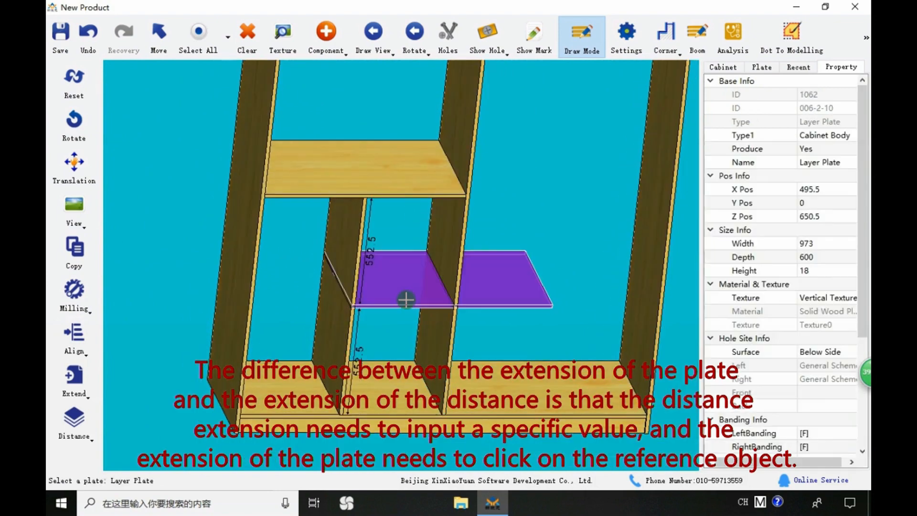
pyautogui.scroll(2, 406, 300)
pyautogui.click(79, 353)
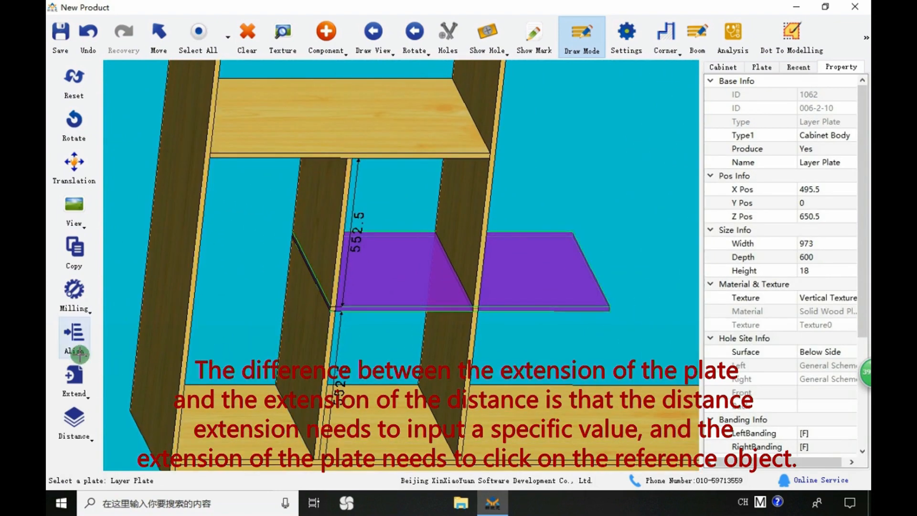
pyautogui.click(848, 187)
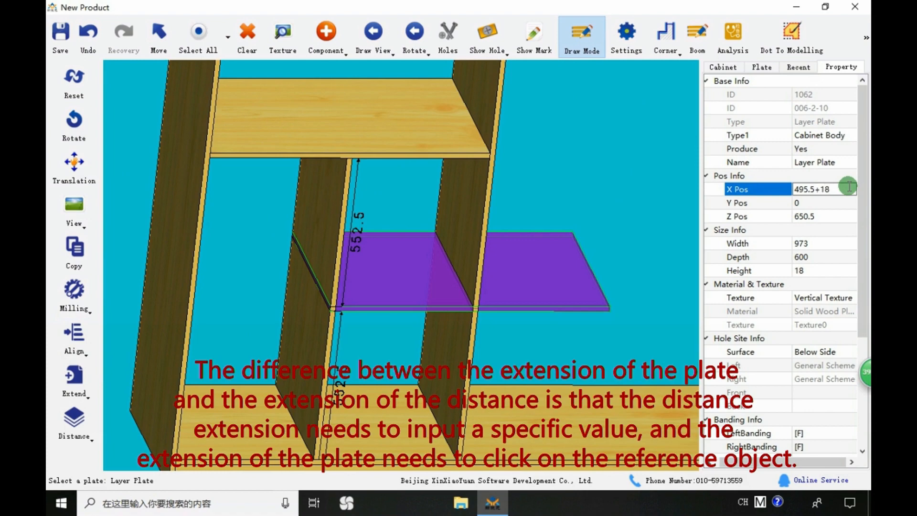
pyautogui.write('+18')
pyautogui.press('Return')
# Shorten the shelf by extending its right end to the tall central vertical plate as the reference
pyautogui.moveTo(536, 314); pyautogui.dragTo(383, 291)
pyautogui.click(386, 292)
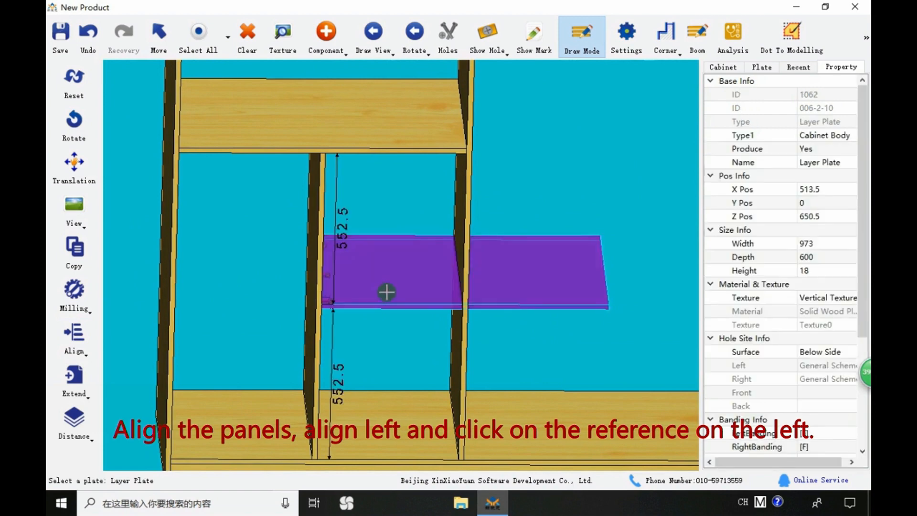
pyautogui.click(76, 377)
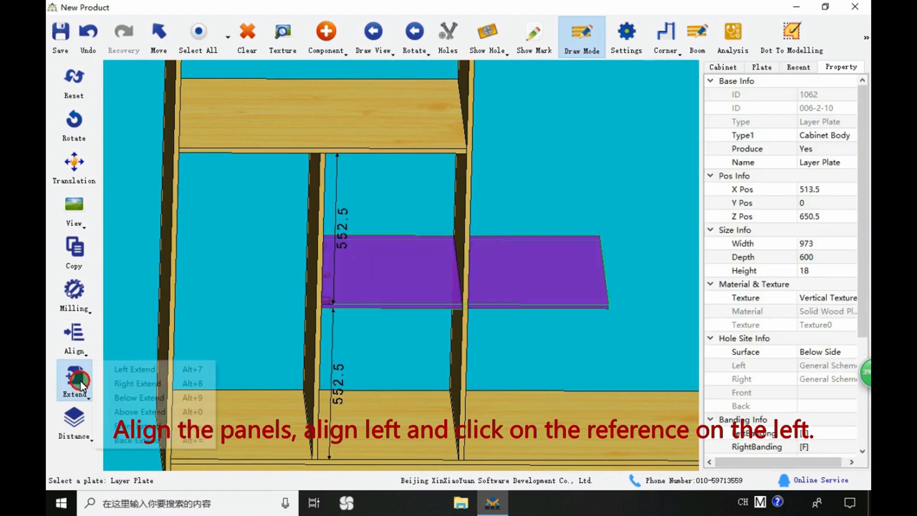
pyautogui.click(122, 387)
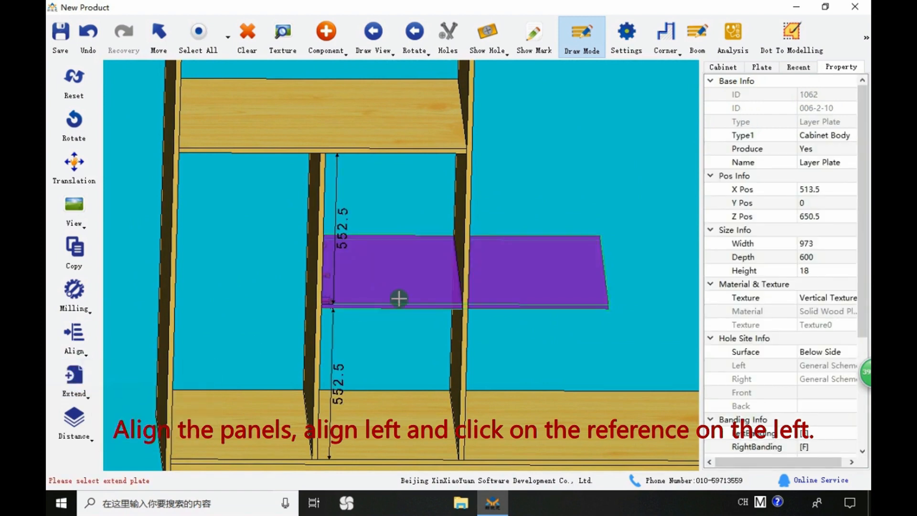
pyautogui.click(459, 241)
# Align the shelf's underside with the lower end of the short vertical plate on its left, using Below Align
pyautogui.moveTo(451, 244); pyautogui.dragTo(362, 272)
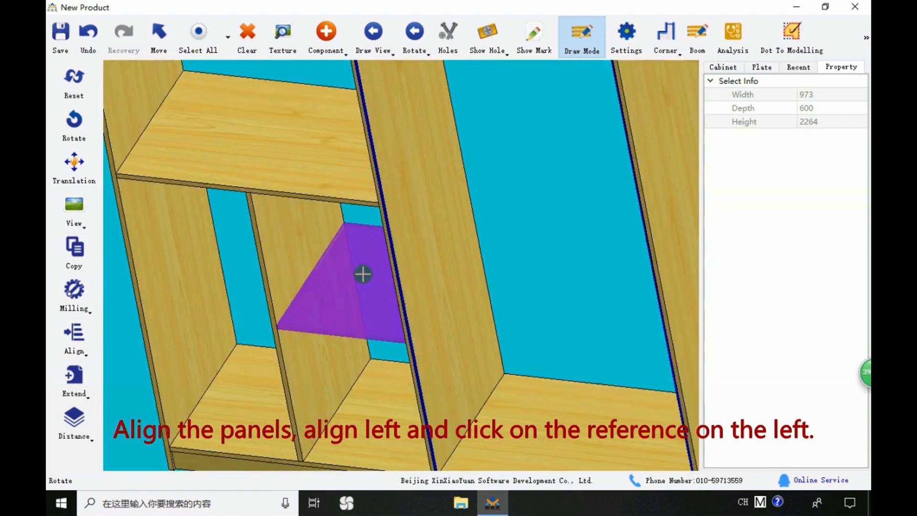
pyautogui.click(360, 272)
pyautogui.moveTo(352, 303); pyautogui.dragTo(357, 247)
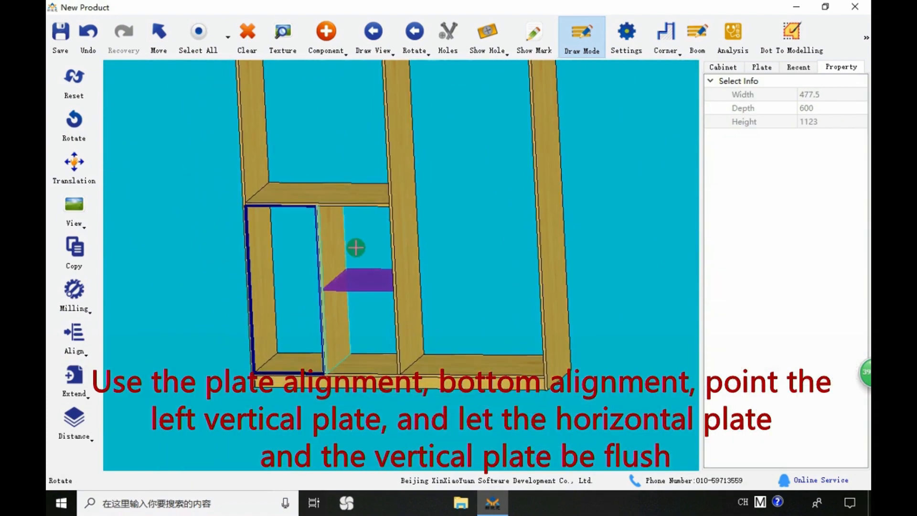
pyautogui.scroll(3, 350, 269)
pyautogui.click(351, 274)
pyautogui.click(86, 359)
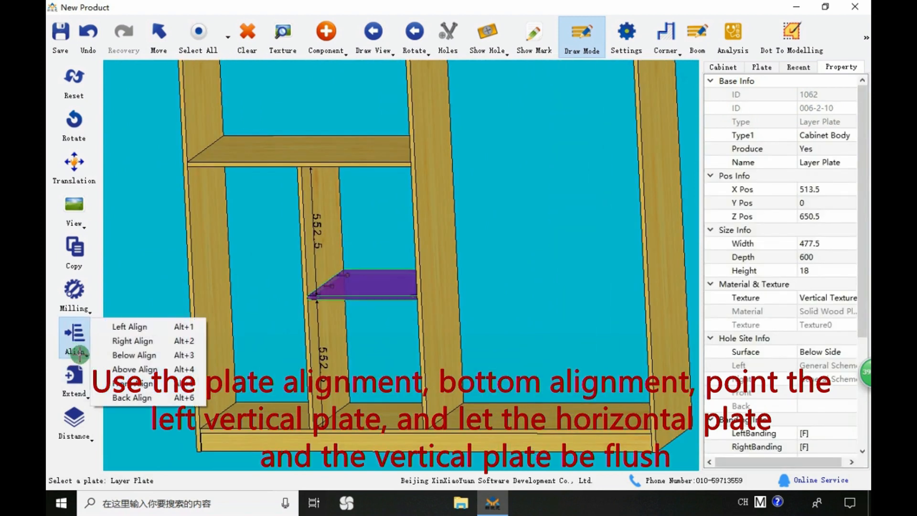
pyautogui.click(140, 355)
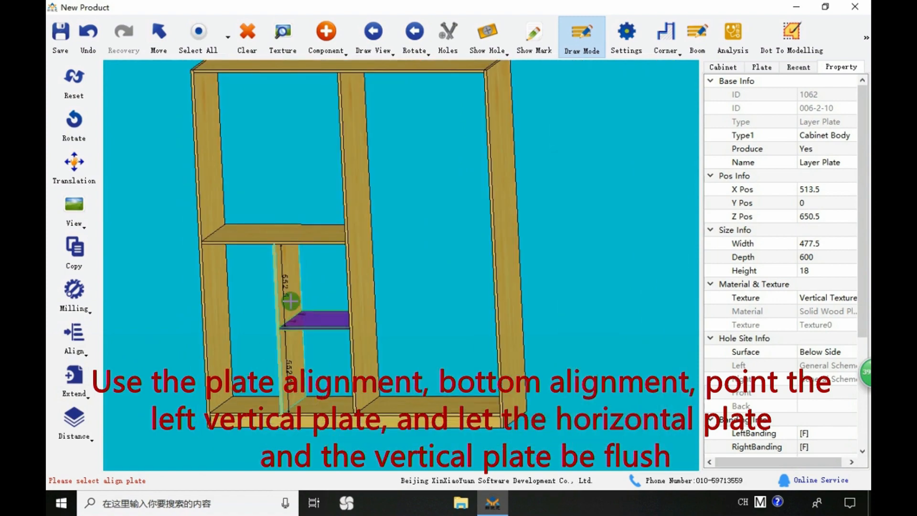
pyautogui.click(291, 303)
# Examine how the bottom-aligned shelf sits against the short vertical plate and the cabinet's bottom plate
pyautogui.moveTo(300, 354); pyautogui.dragTo(283, 325, button='middle')
pyautogui.scroll(5, 321, 393)
pyautogui.click(320, 393)
pyautogui.scroll(3, 281, 374)
pyautogui.moveTo(280, 375); pyautogui.dragTo(293, 357, button='middle')
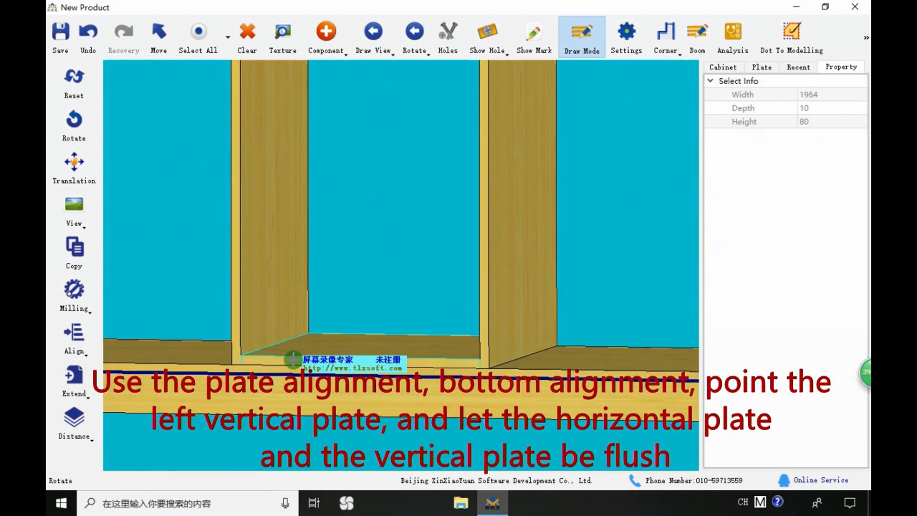
pyautogui.click(292, 352)
pyautogui.scroll(-6, 275, 353)
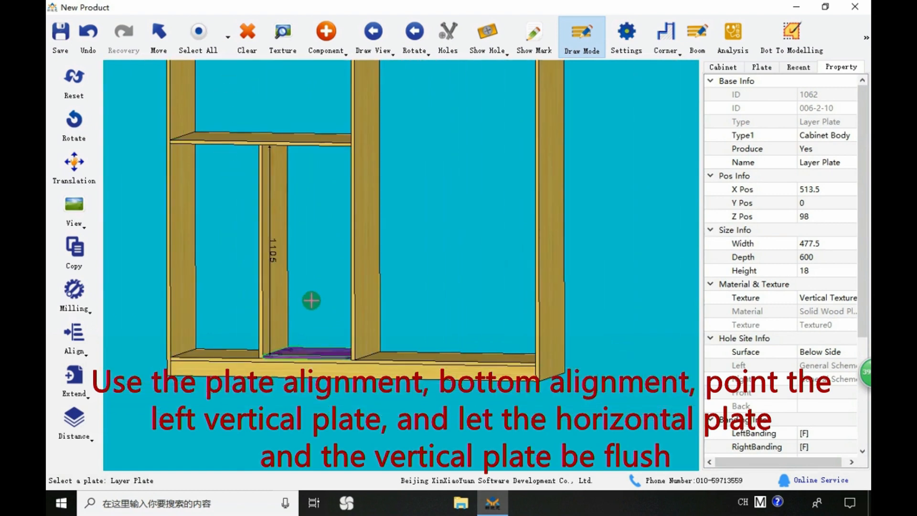
pyautogui.scroll(-2, 312, 299)
# Insert the Side Clamp Without Middle Side module from the closet upper cabinet library above the lower cabinet
pyautogui.moveTo(295, 258); pyautogui.dragTo(345, 276, button='middle')
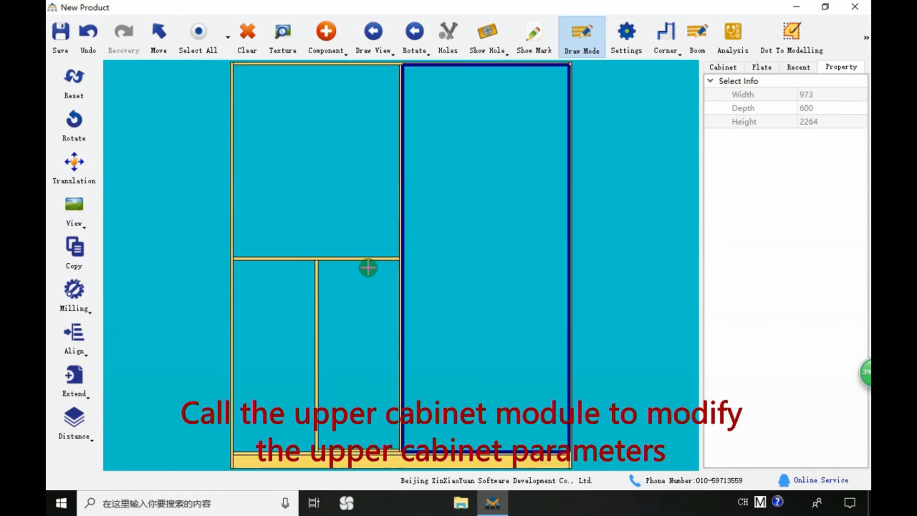
pyautogui.scroll(-2, 364, 265)
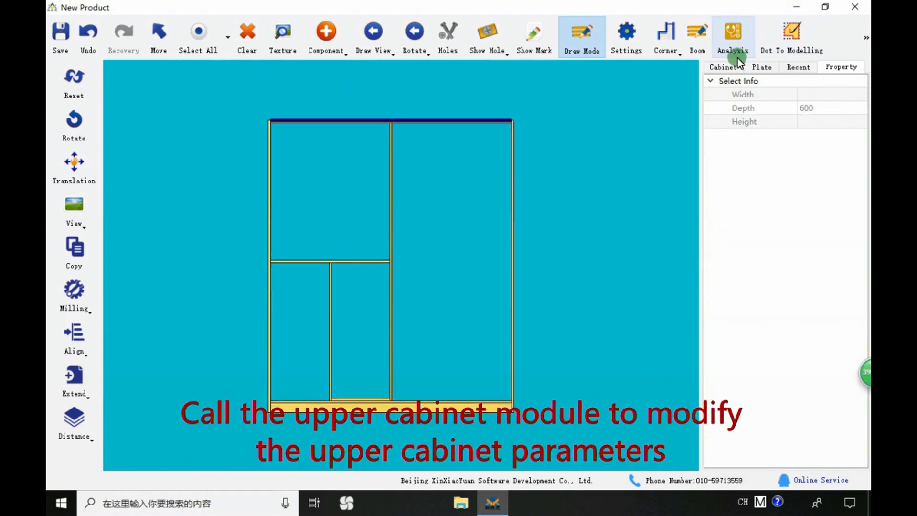
pyautogui.click(723, 67)
pyautogui.scroll(-1, 774, 128)
pyautogui.click(728, 123)
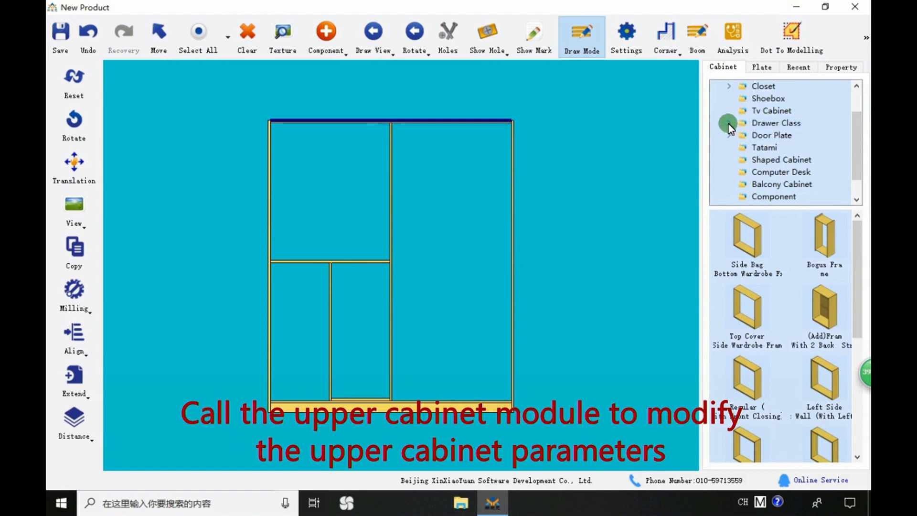
pyautogui.click(730, 135)
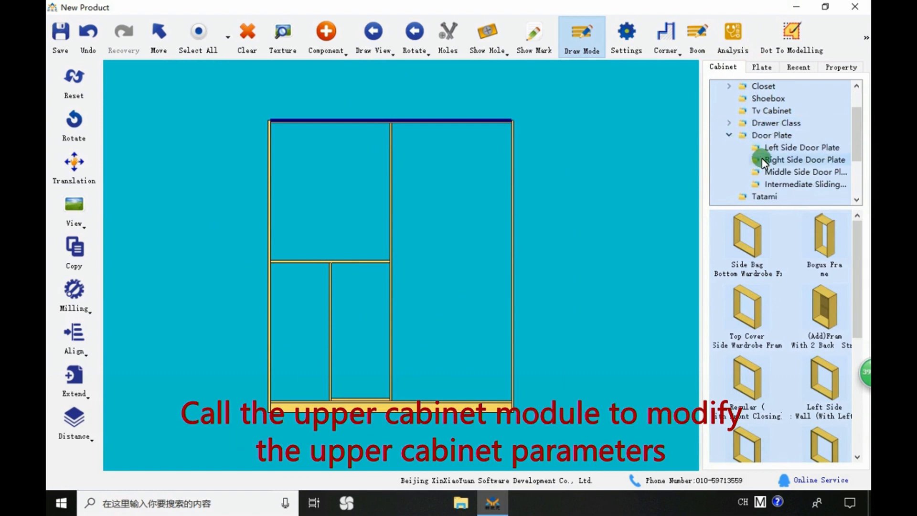
pyautogui.click(729, 123)
pyautogui.scroll(1, 731, 96)
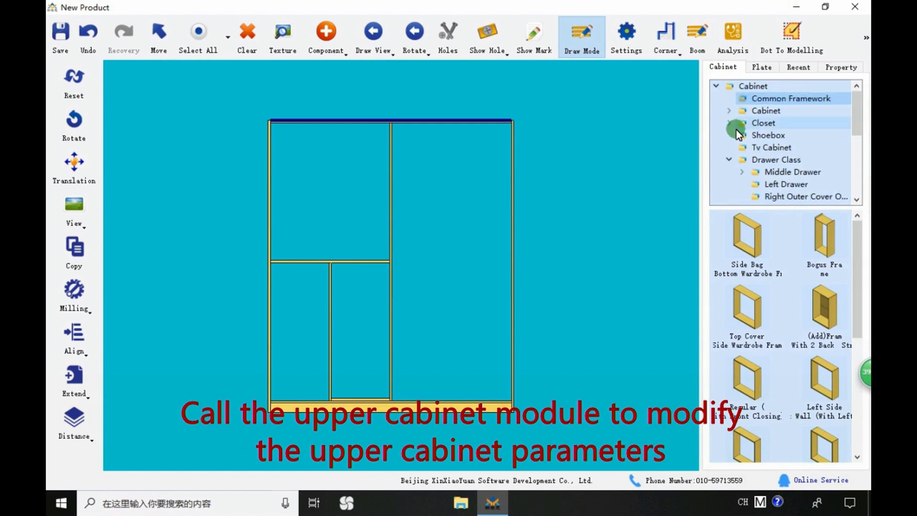
pyautogui.click(729, 123)
pyautogui.click(742, 148)
pyautogui.click(785, 171)
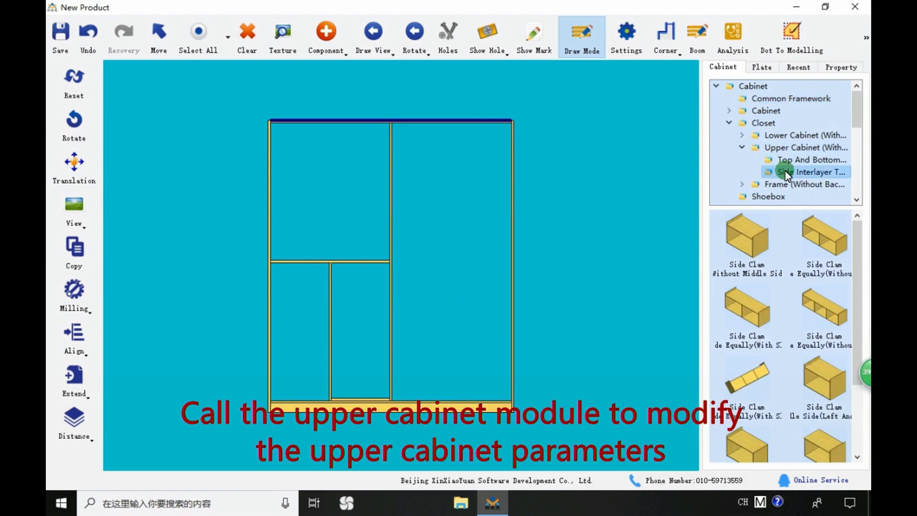
pyautogui.doubleClick(745, 237)
pyautogui.click(684, 432)
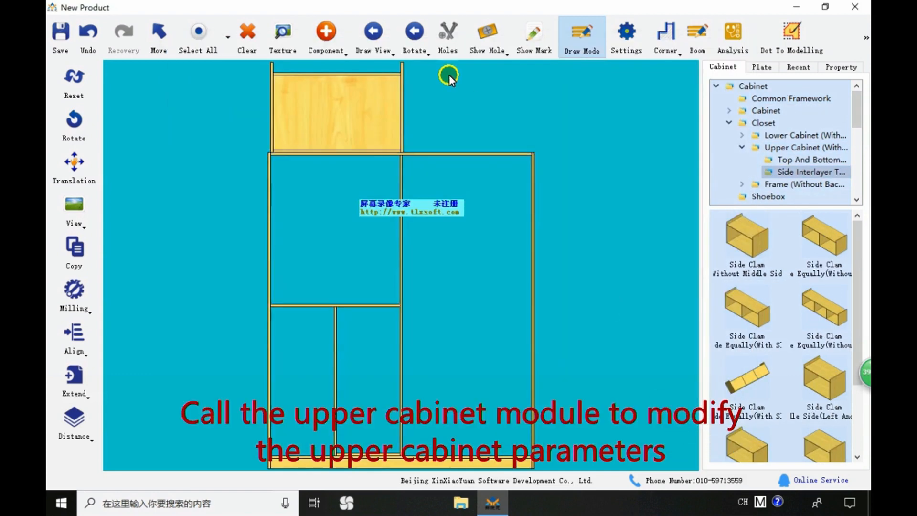
# Set the upper cabinet's width to 2000
pyautogui.click(379, 129)
pyautogui.scroll(1, 313, 123)
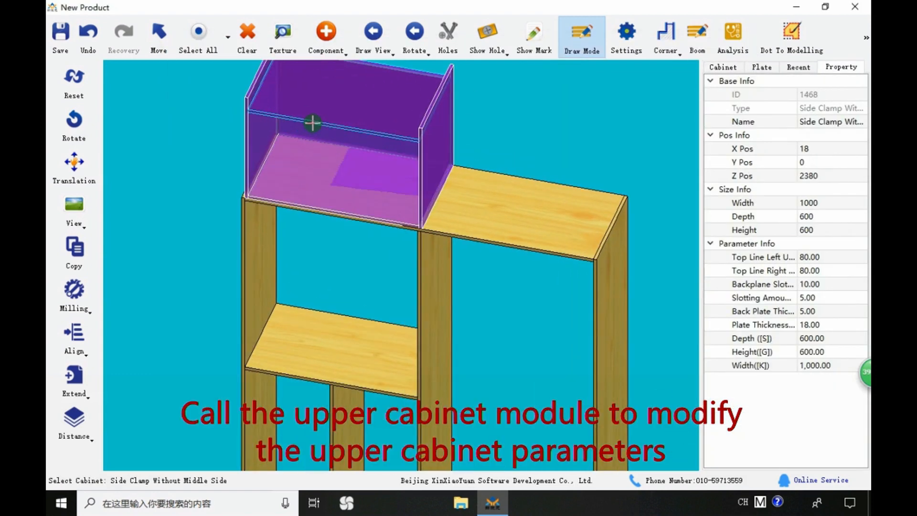
pyautogui.click(820, 205)
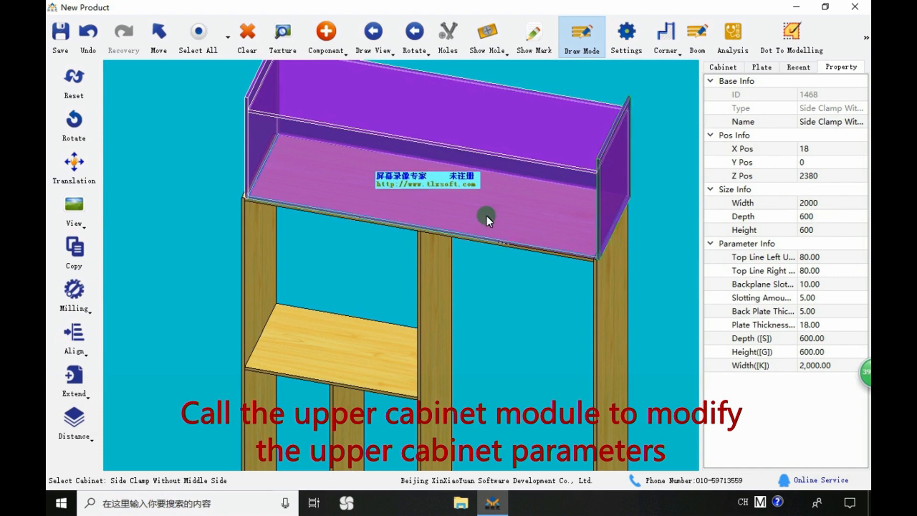
# Move the upper cabinet up and to the left, clear of the lower cabinet, to about X -692, Z 3017
pyautogui.moveTo(486, 217); pyautogui.dragTo(282, 119, button='middle')
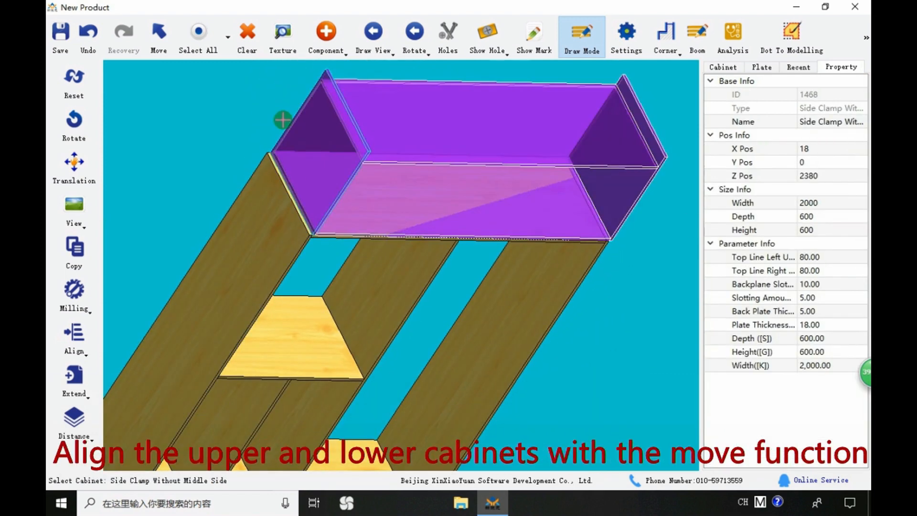
pyautogui.click(158, 31)
pyautogui.click(302, 124)
pyautogui.click(249, 66)
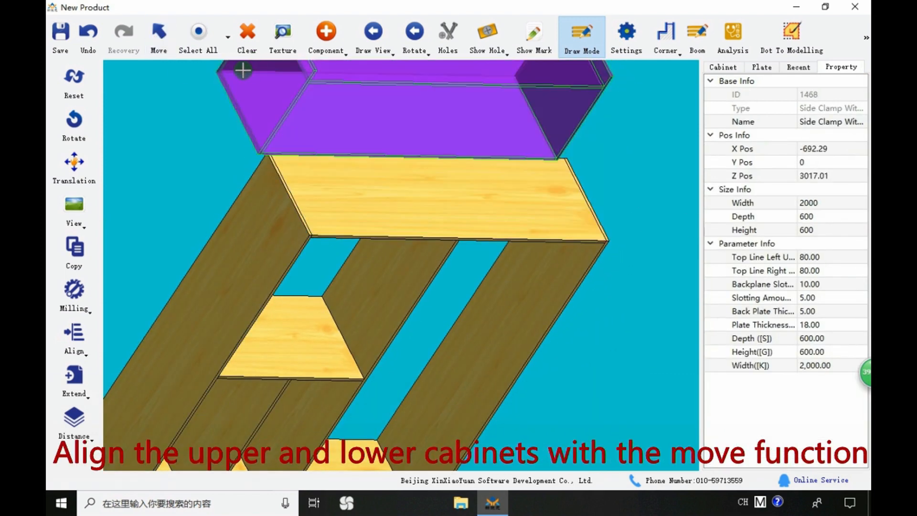
# Move the upper cabinet by its lower-left front corner onto the matching top corner of the lower cabinet to align both cabinets
pyautogui.scroll(5, 258, 154)
pyautogui.scroll(2, 304, 199)
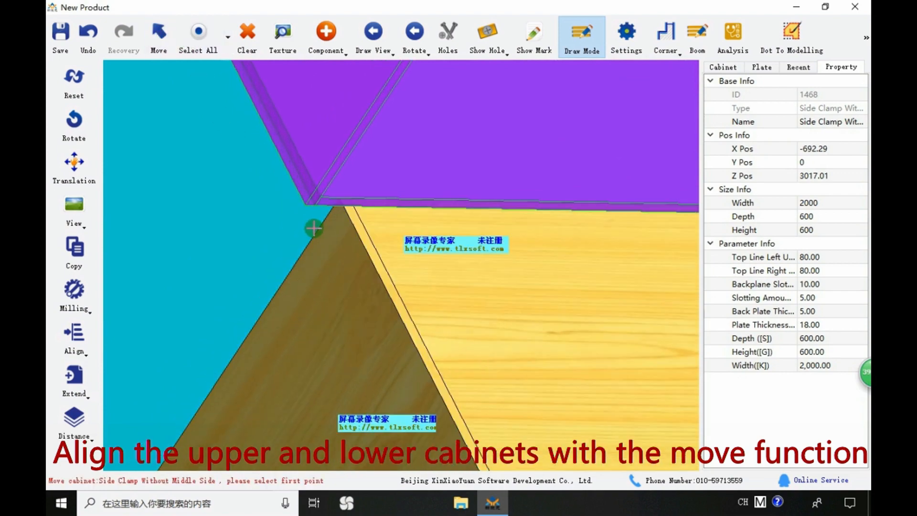
pyautogui.scroll(-3, 304, 199)
pyautogui.scroll(4, 368, 315)
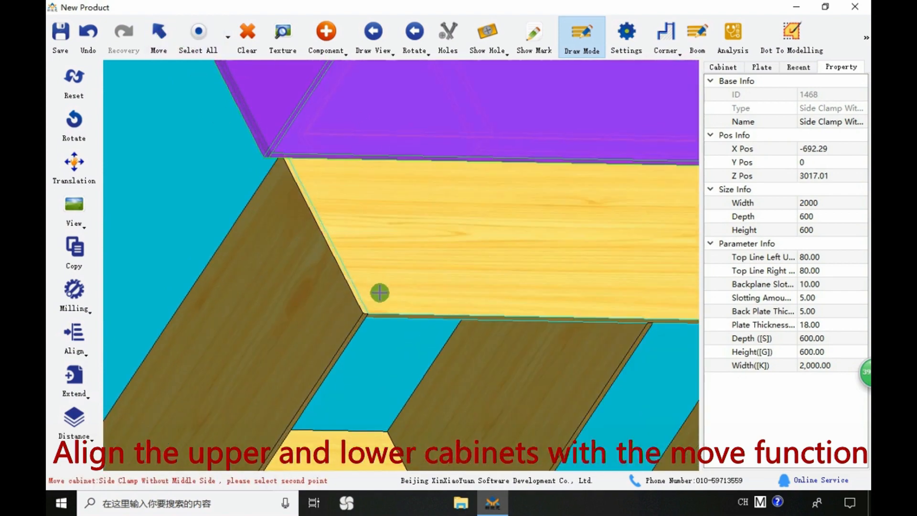
pyautogui.scroll(-6, 361, 315)
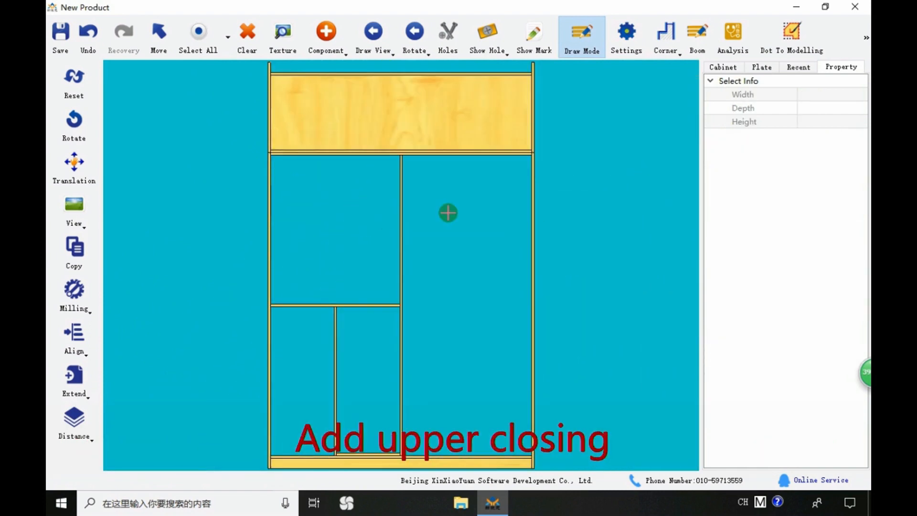
# Add a front-aligned Back Plate from the Common Plate library in the space above the upper cabinet's top plate as the upper closing
pyautogui.scroll(-1, 401, 187)
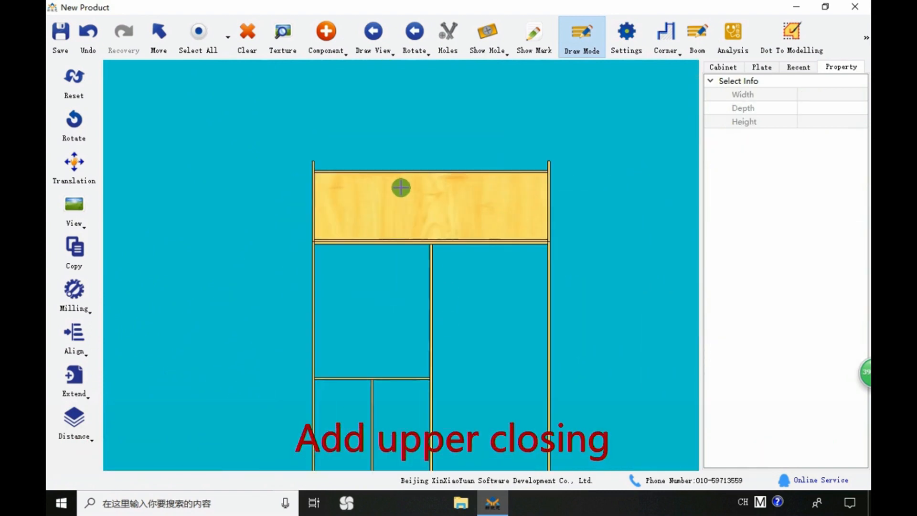
pyautogui.scroll(3, 378, 161)
pyautogui.click(386, 167)
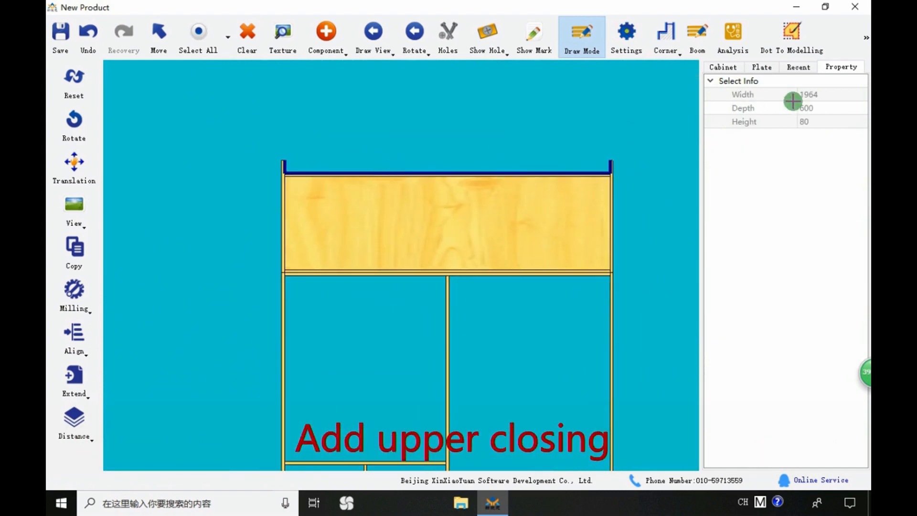
pyautogui.click(764, 66)
pyautogui.click(759, 95)
pyautogui.doubleClick(714, 323)
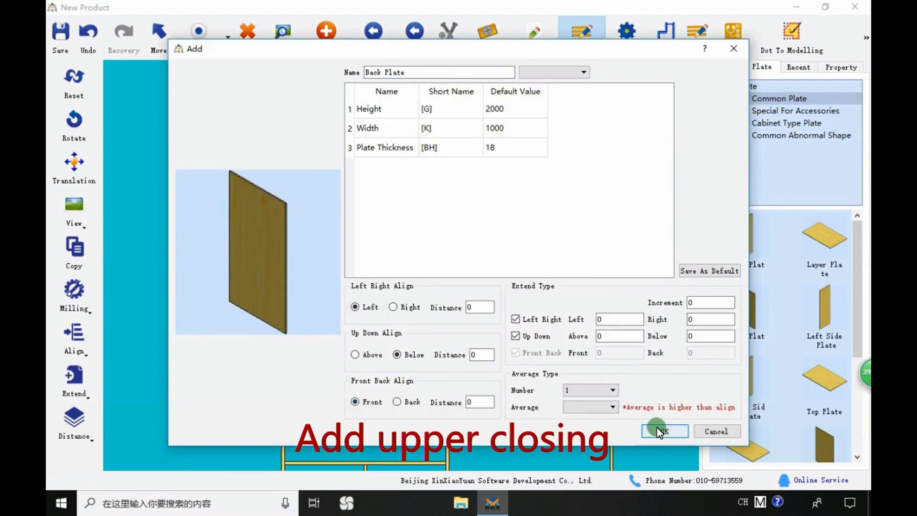
pyautogui.click(659, 432)
# Copy the upper closing plate with a left-right offset of -600
pyautogui.moveTo(328, 178); pyautogui.dragTo(330, 219)
pyautogui.scroll(3, 319, 209)
pyautogui.click(287, 194)
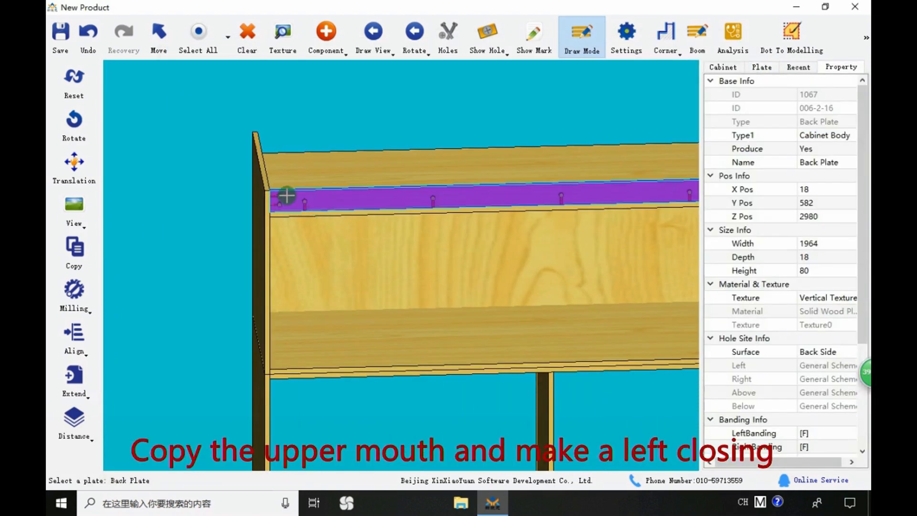
pyautogui.click(75, 248)
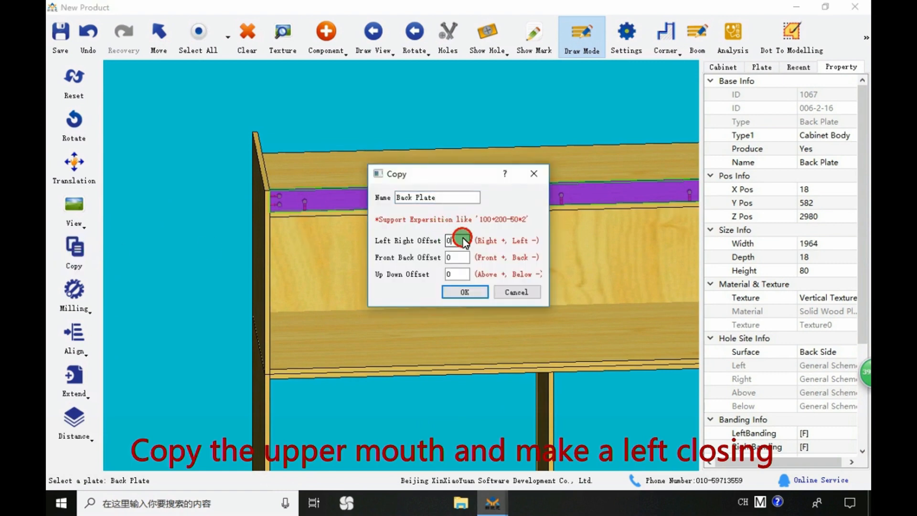
pyautogui.write('-60')
pyautogui.press('Return')
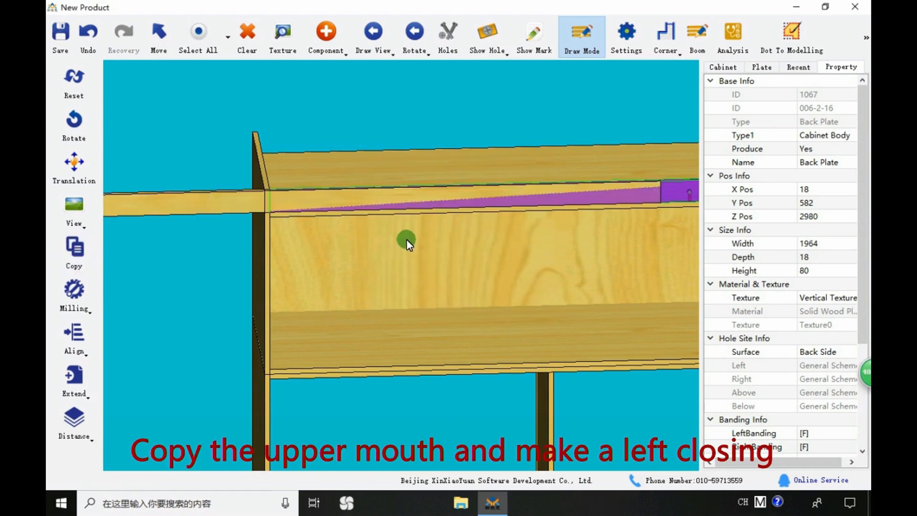
# Set the width of the copied closing plate to 80
pyautogui.scroll(-3, 406, 239)
pyautogui.scroll(4, 334, 250)
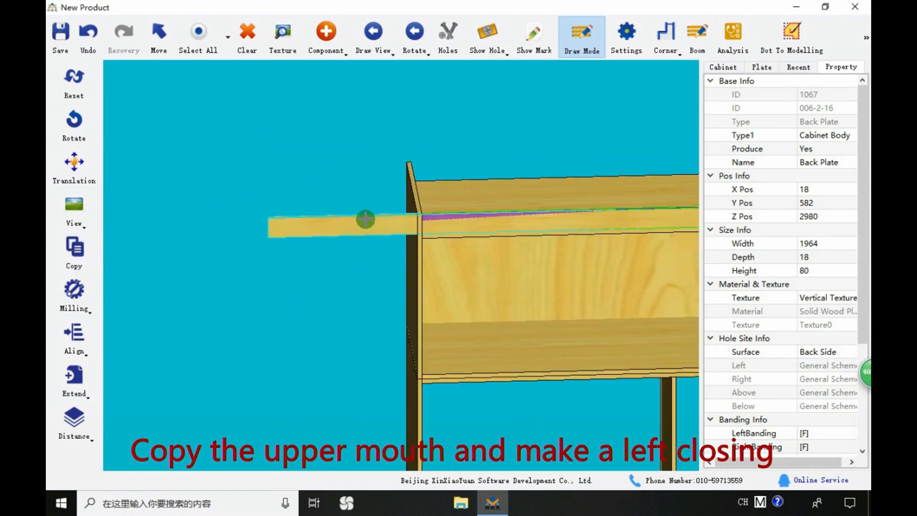
pyautogui.click(365, 219)
pyautogui.click(823, 193)
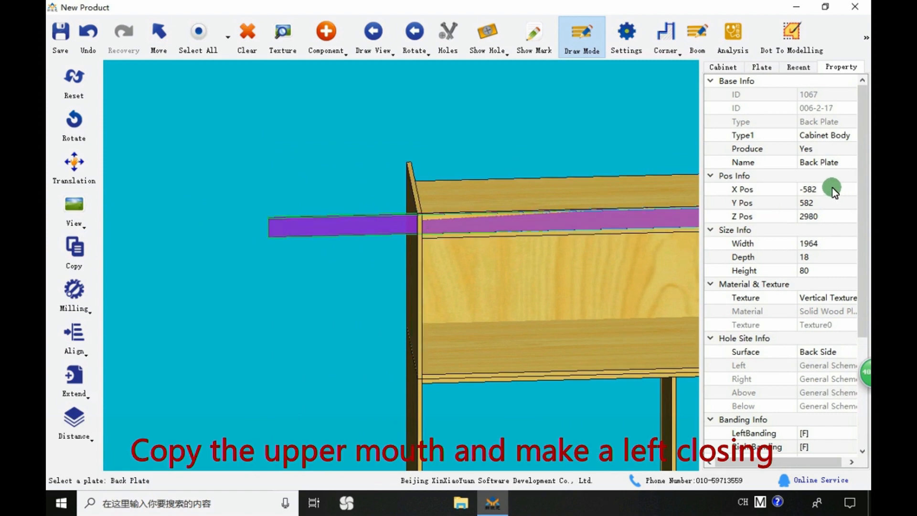
pyautogui.click(819, 243)
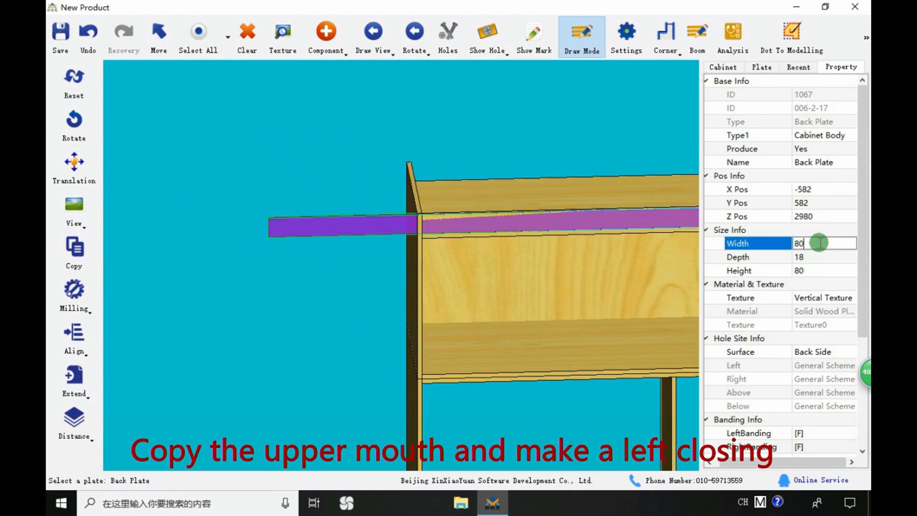
pyautogui.press('Return')
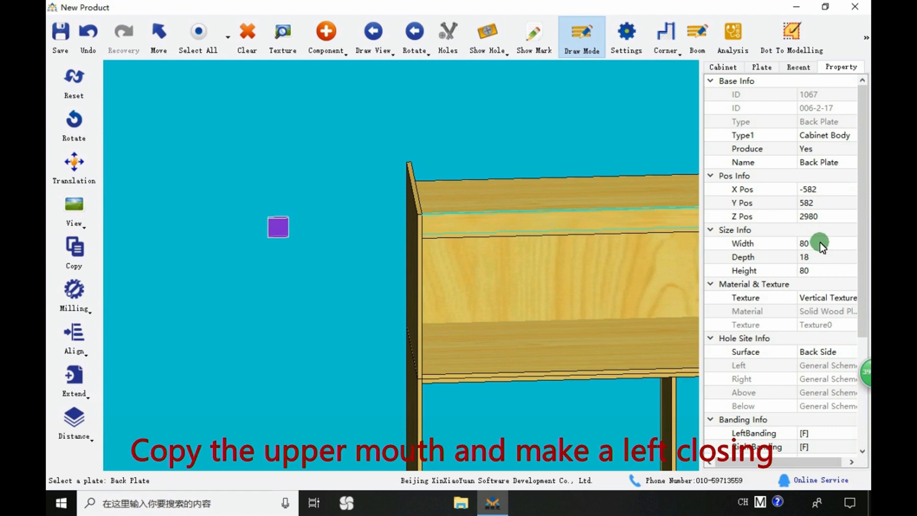
# Align the small copied plate with the upper cabinet's left side plate using Right Align
pyautogui.scroll(2, 293, 247)
pyautogui.click(283, 202)
pyautogui.moveTo(284, 201); pyautogui.dragTo(348, 232, button='middle')
pyautogui.click(345, 230)
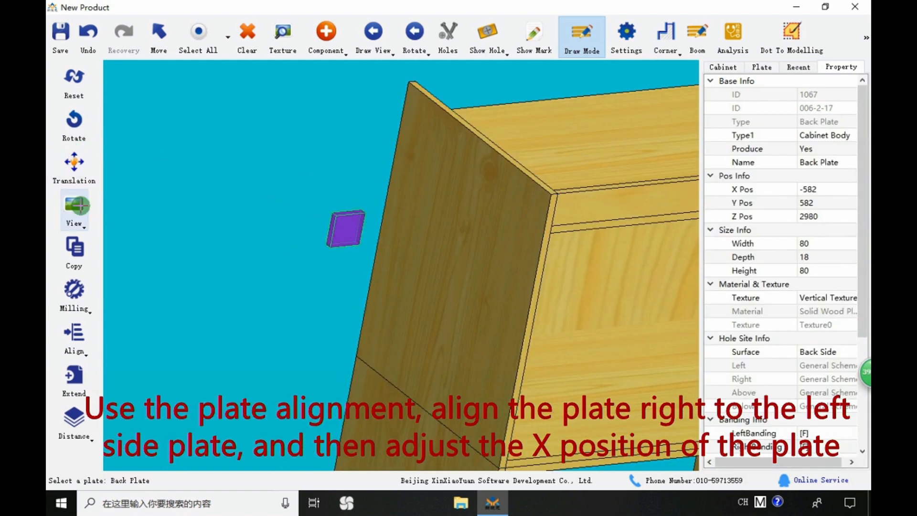
pyautogui.click(83, 341)
pyautogui.click(133, 341)
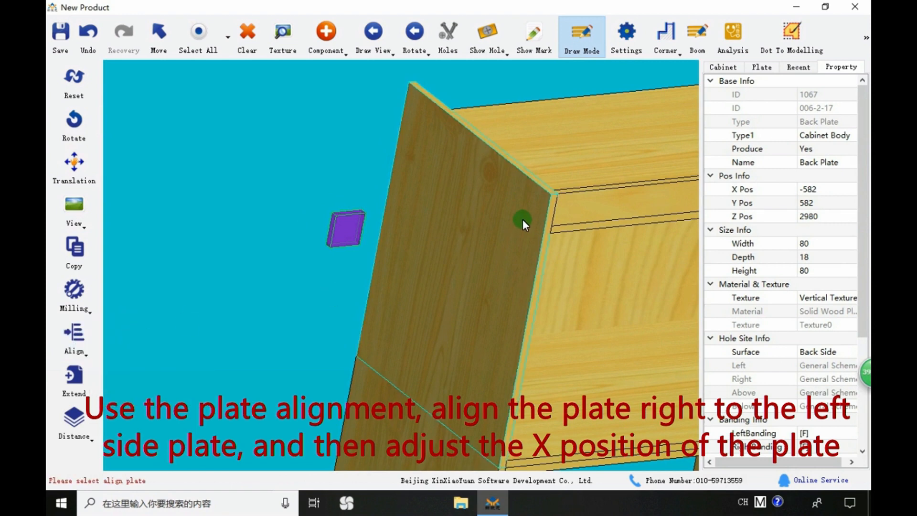
pyautogui.click(523, 219)
# Set the small closing plate's X position to -80 so it sits outside the left side plate
pyautogui.click(829, 188)
pyautogui.click(833, 189)
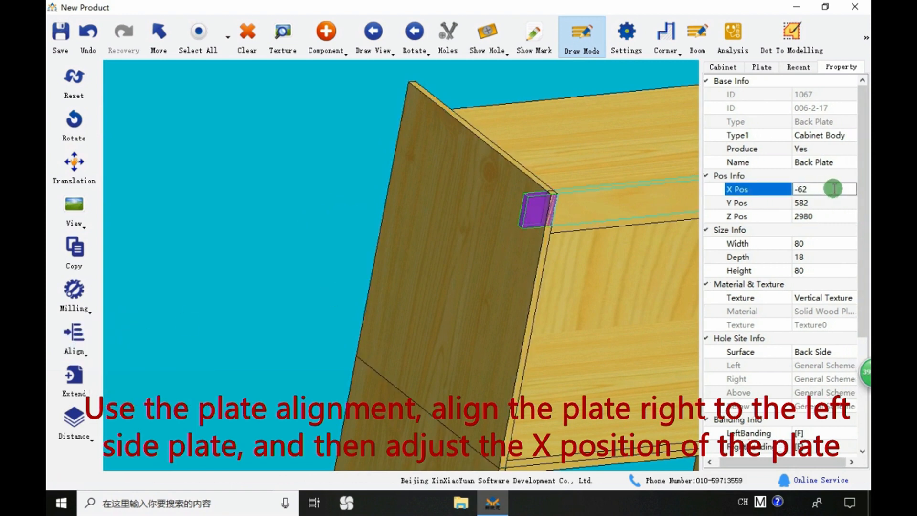
pyautogui.press('Return')
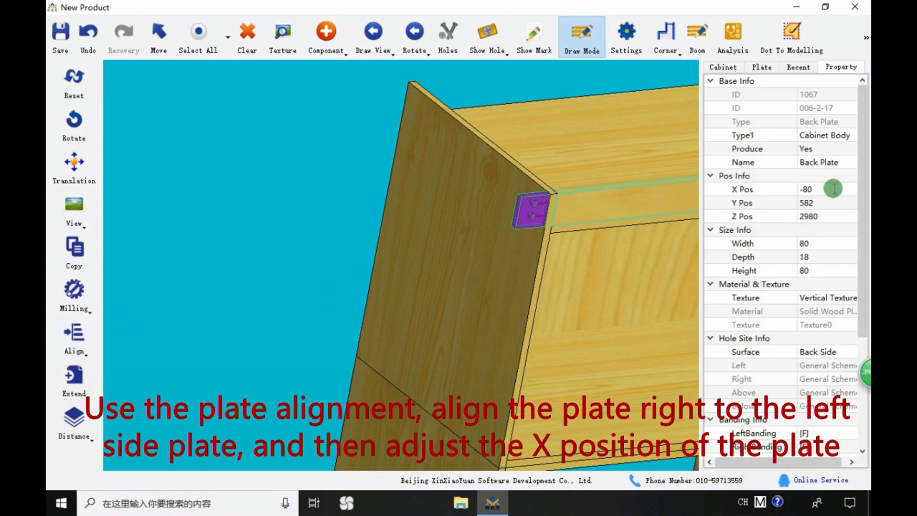
# Extend the small closing plate down to the lower end of the upper cabinet's left side plate with Below Extend
pyautogui.scroll(-5, 143, 272)
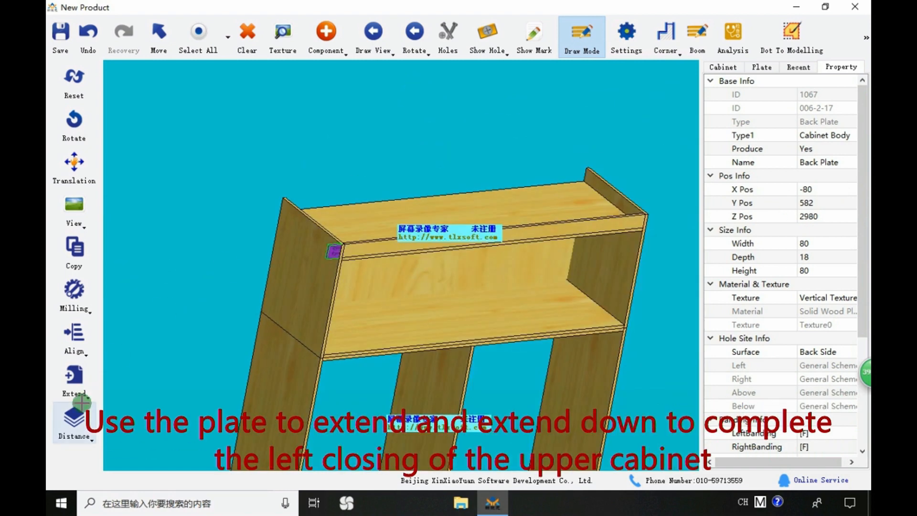
pyautogui.click(80, 388)
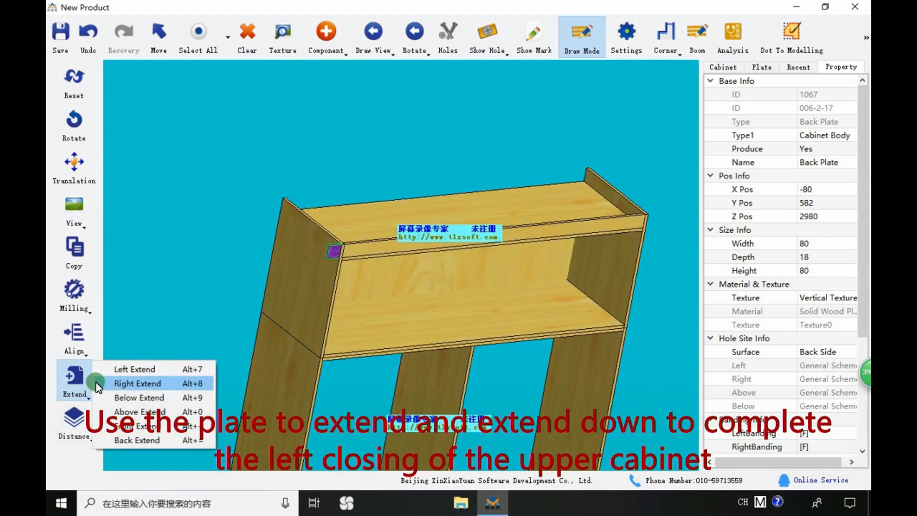
pyautogui.click(138, 411)
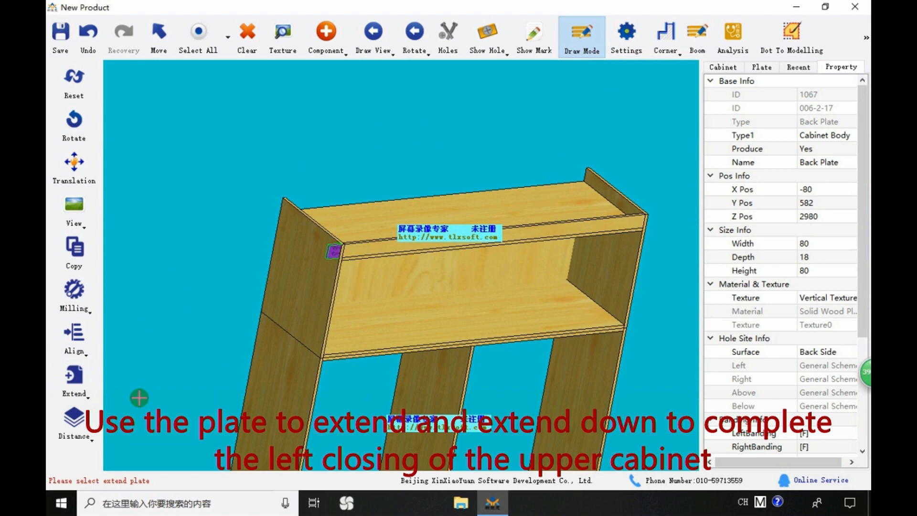
pyautogui.click(296, 299)
# Copy the upper cabinet's left closing plate with an up-down offset of -200
pyautogui.scroll(3, 310, 330)
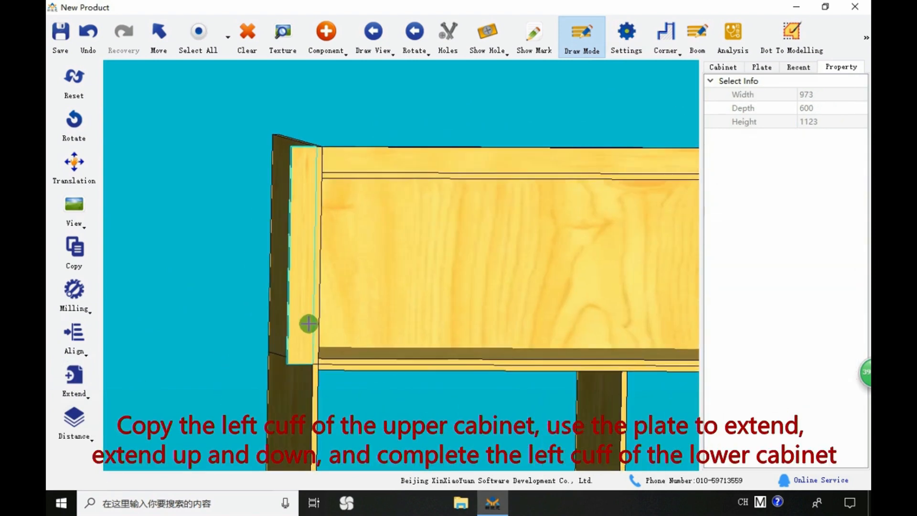
pyautogui.click(307, 323)
pyautogui.click(74, 249)
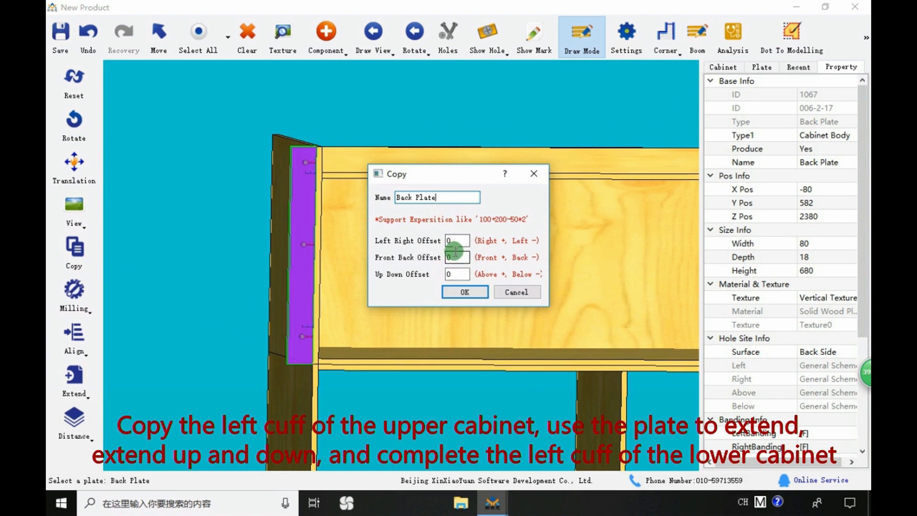
pyautogui.click(455, 272)
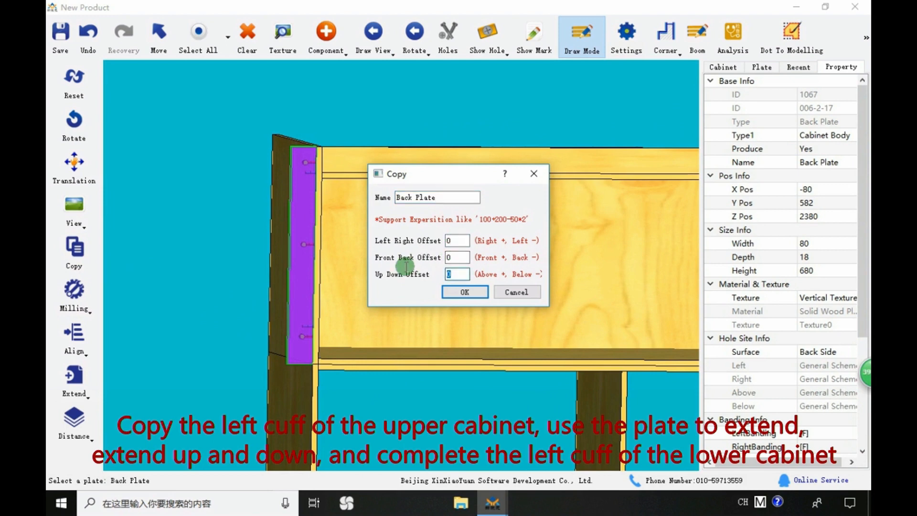
pyautogui.press('Return')
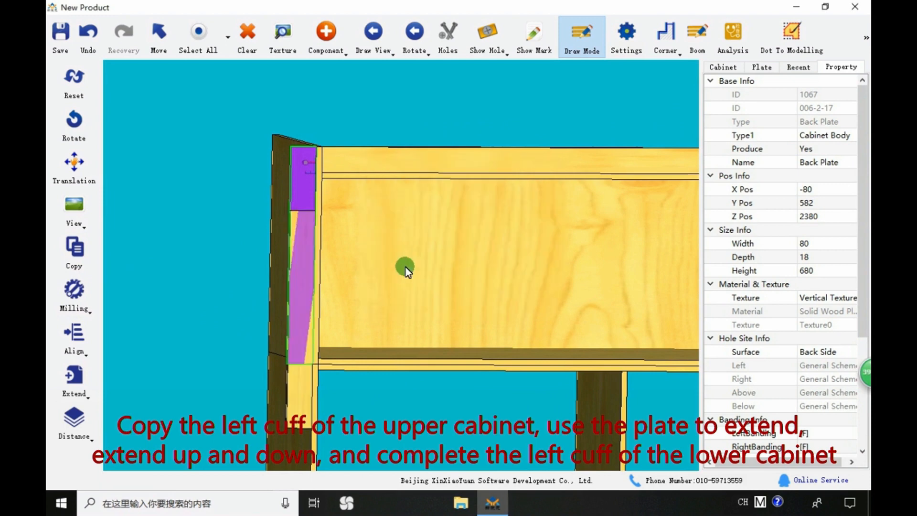
# Extend the copied closing plate down to the bottom of the lower cabinet's left side plate with Below Extend
pyautogui.scroll(-5, 429, 198)
pyautogui.moveTo(342, 218); pyautogui.dragTo(453, 269)
pyautogui.scroll(3, 454, 270)
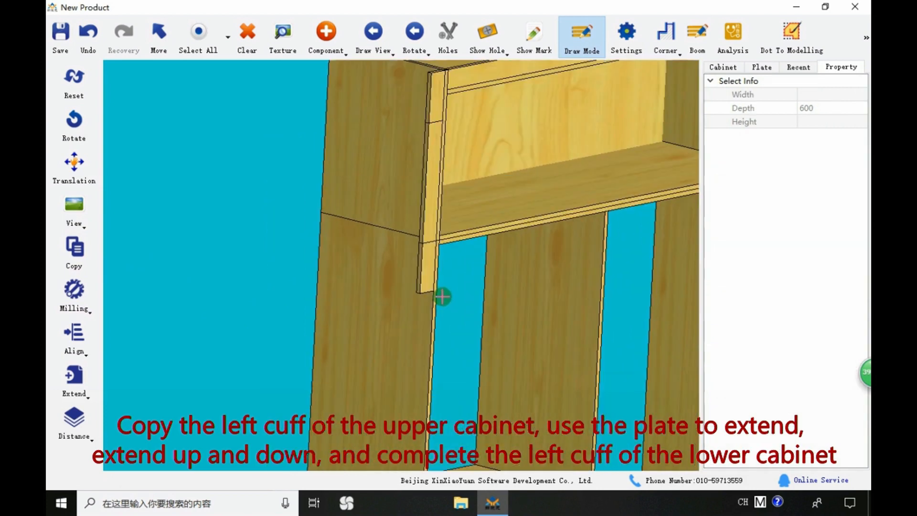
pyautogui.click(421, 267)
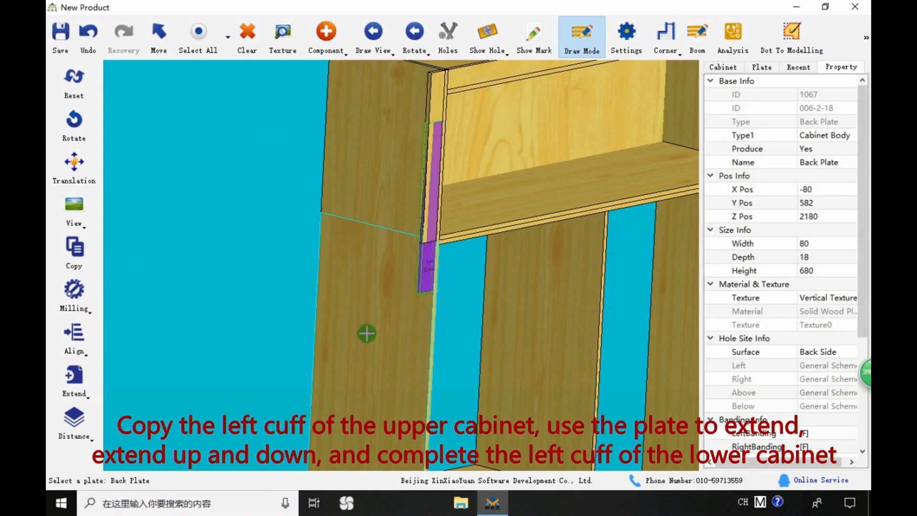
pyautogui.click(74, 380)
pyautogui.click(137, 397)
pyautogui.scroll(-4, 304, 105)
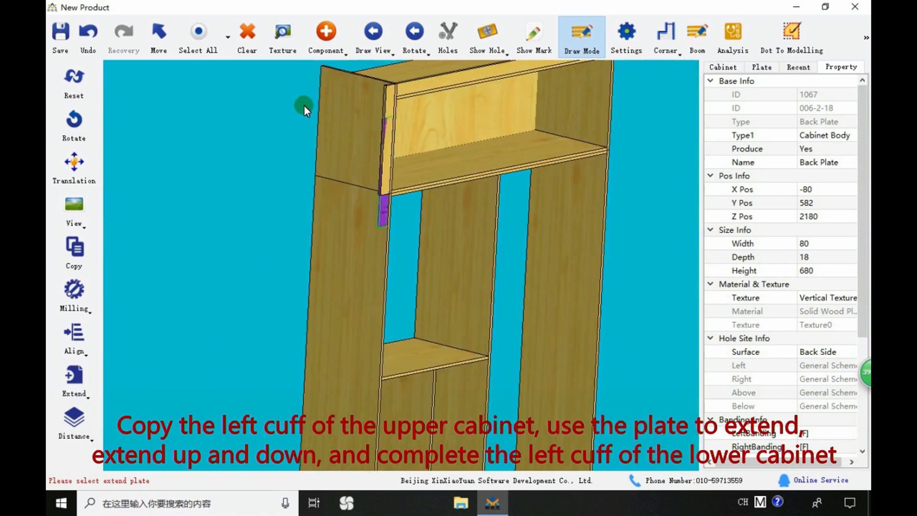
pyautogui.moveTo(284, 315); pyautogui.dragTo(339, 284)
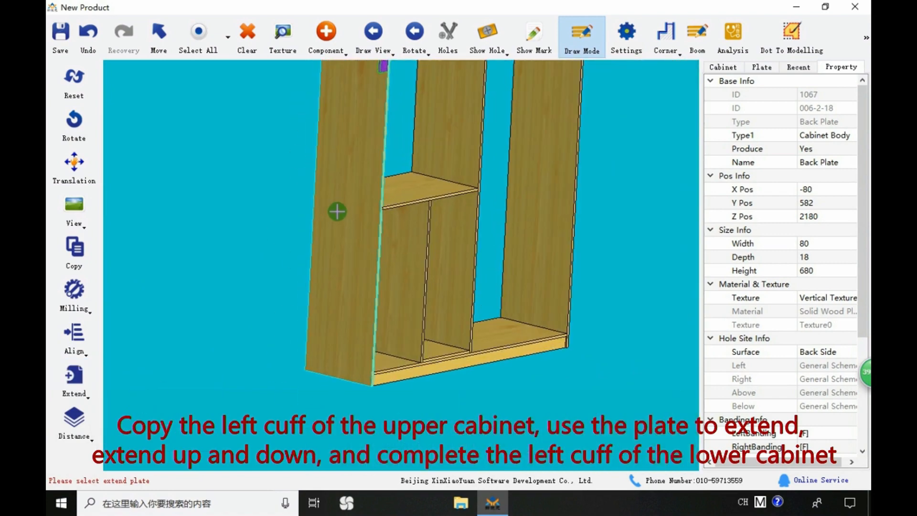
pyautogui.click(339, 207)
# Fit the upper end of the lower closing plate to the top of the lower cabinet's left side plate with Above Extend
pyautogui.moveTo(340, 205); pyautogui.dragTo(373, 99)
pyautogui.scroll(3, 373, 99)
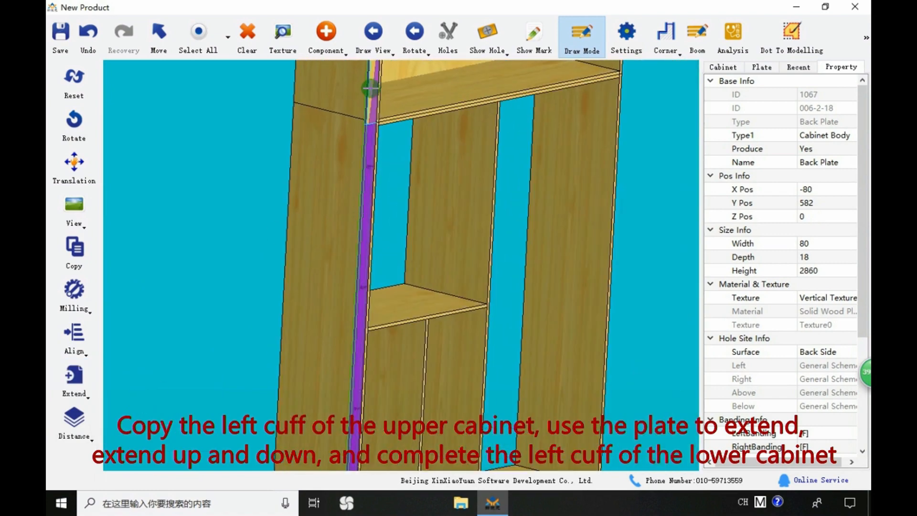
pyautogui.click(74, 377)
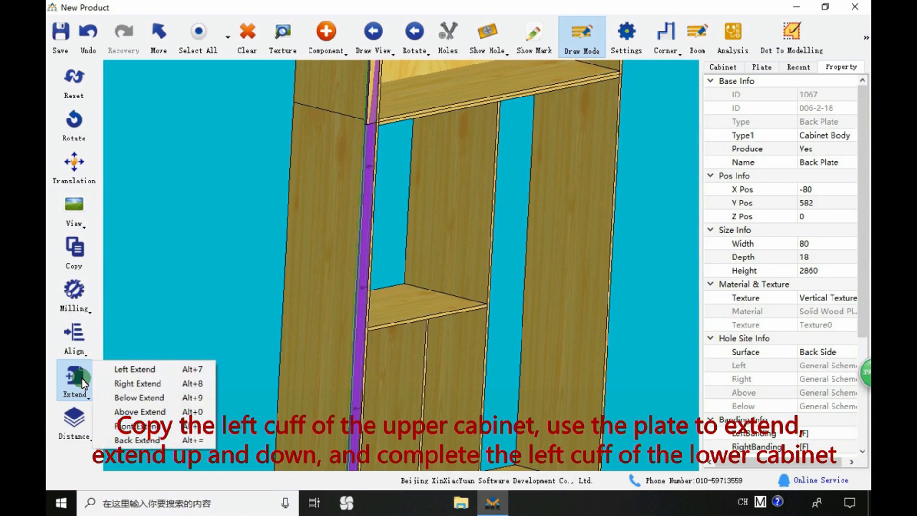
pyautogui.click(130, 410)
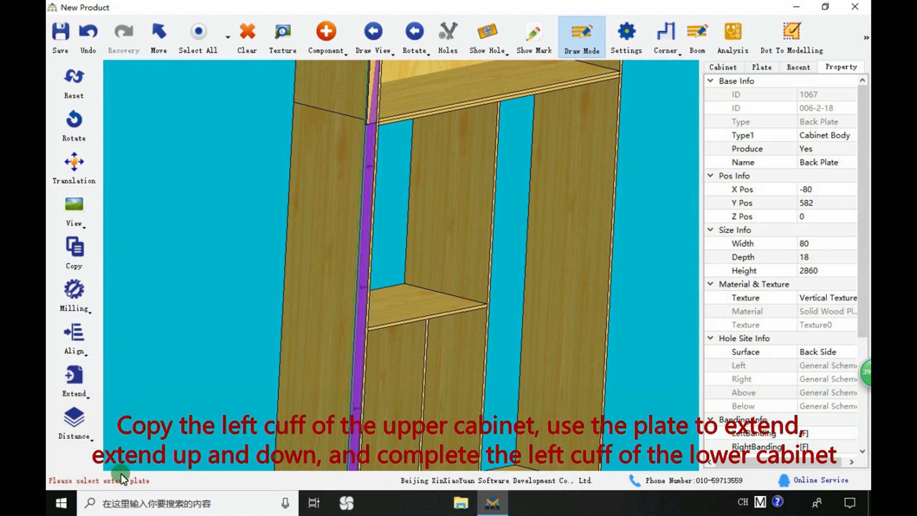
pyautogui.click(330, 188)
# Examine the left closing plates along the upper and lower cabinets
pyautogui.moveTo(372, 170); pyautogui.dragTo(315, 104)
pyautogui.moveTo(315, 105); pyautogui.dragTo(313, 154, button='middle')
pyautogui.scroll(-4, 312, 285)
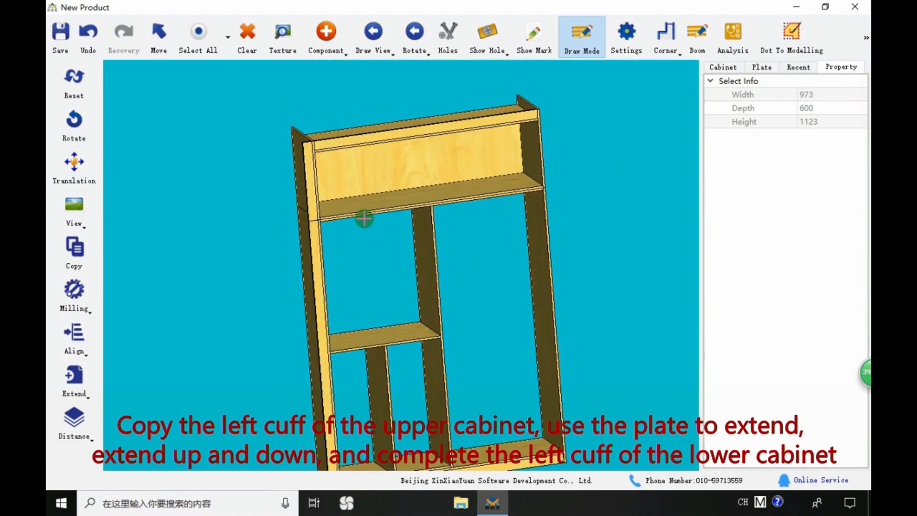
pyautogui.moveTo(416, 180); pyautogui.dragTo(389, 202)
pyautogui.moveTo(475, 276); pyautogui.dragTo(522, 288)
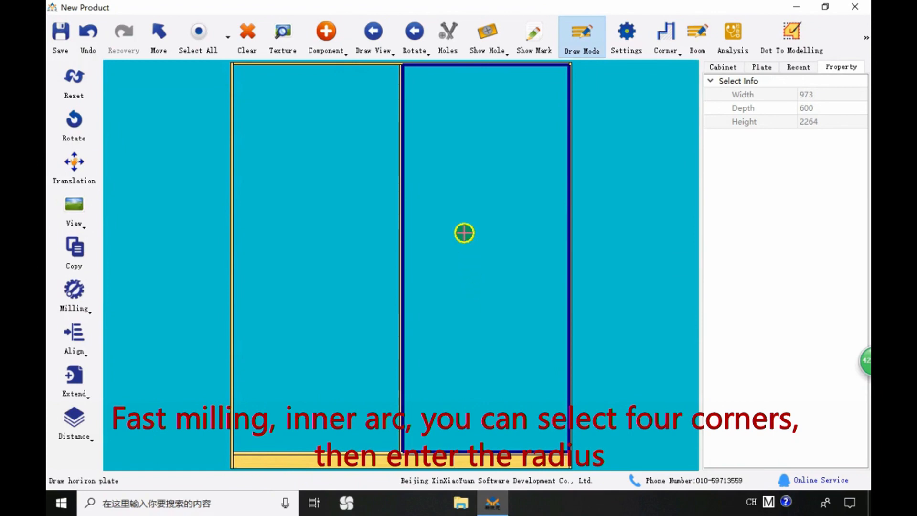
# Mill an inner arc into the left front corner of the cabinet's top layer plate using Fast Milling
pyautogui.moveTo(465, 231); pyautogui.dragTo(372, 166)
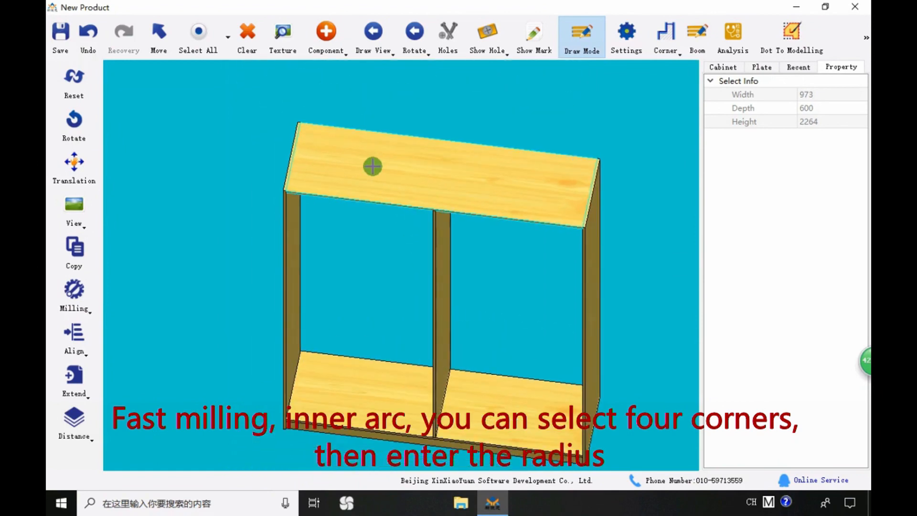
pyautogui.click(373, 166)
pyautogui.click(76, 291)
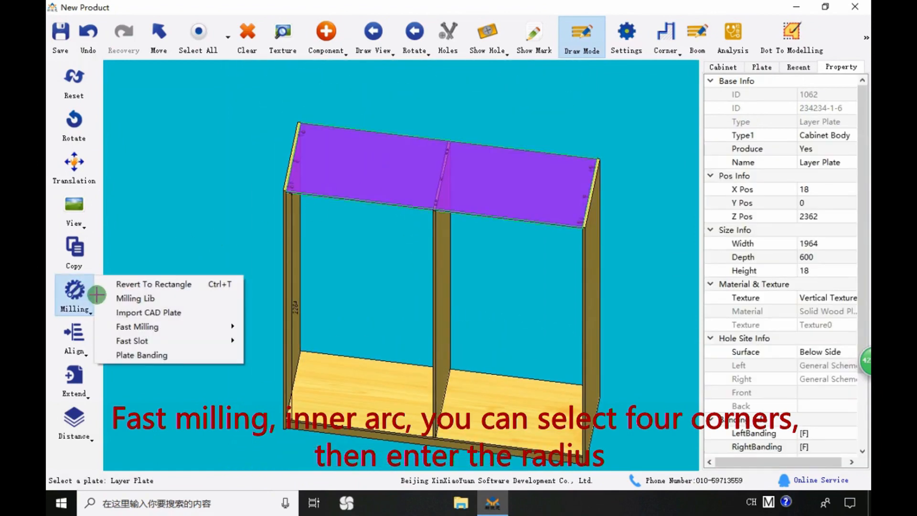
pyautogui.moveTo(134, 323)
pyautogui.click(296, 322)
pyautogui.click(472, 216)
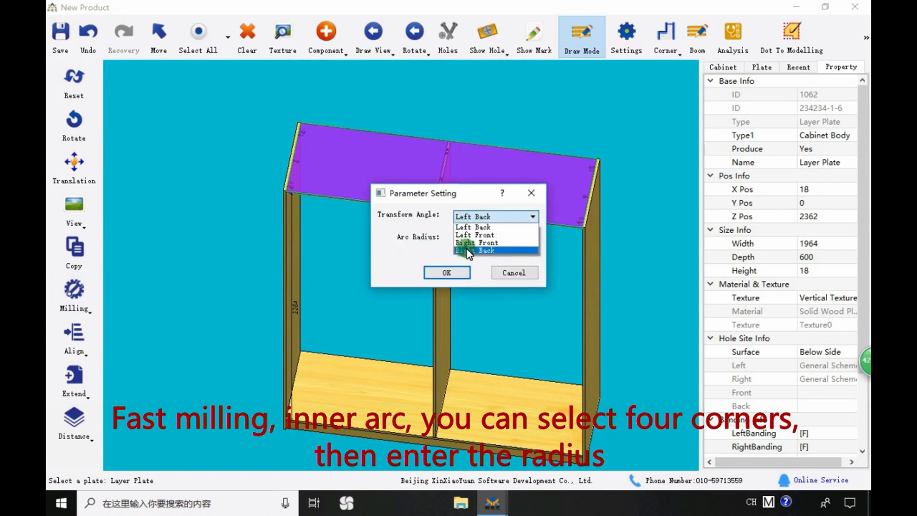
pyautogui.click(475, 235)
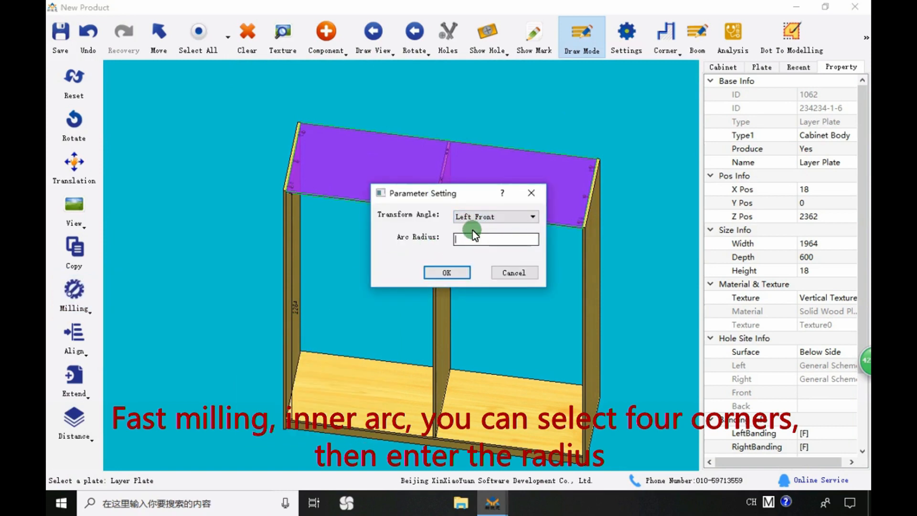
pyautogui.press('Return')
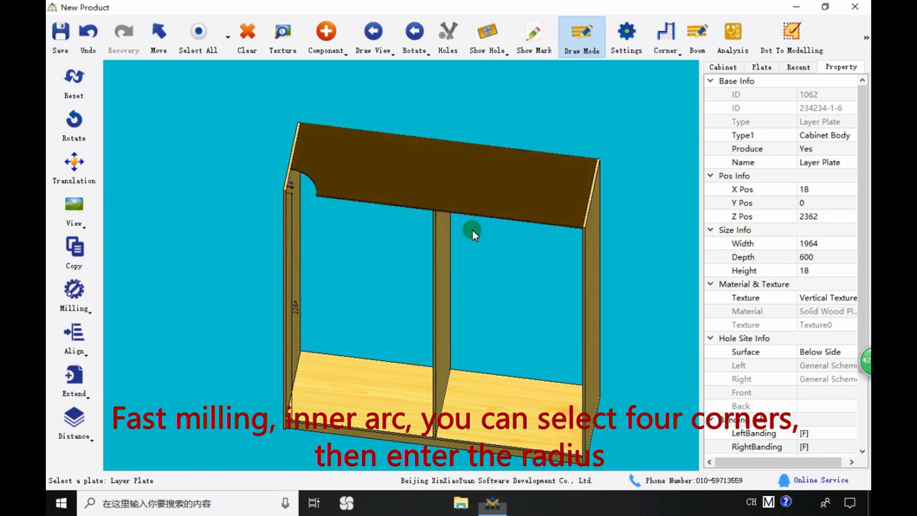
pyautogui.scroll(4, 286, 143)
pyautogui.moveTo(298, 176); pyautogui.dragTo(335, 218)
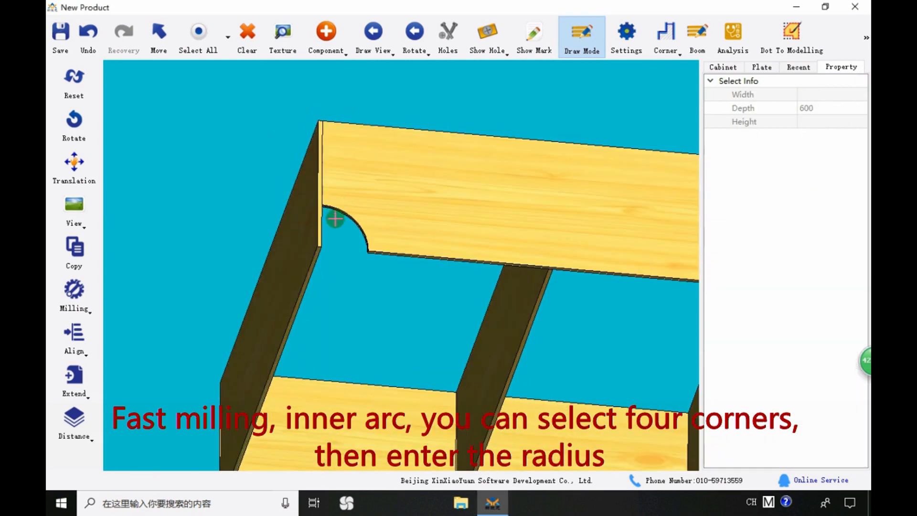
pyautogui.scroll(-5, 239, 198)
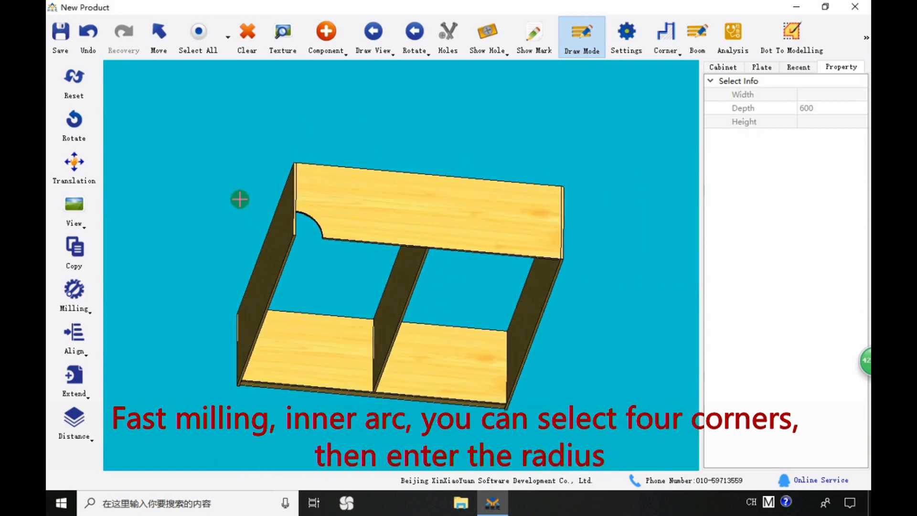
# Draw a horizontal plate, a vertical divider below it and a shelf on each side in the left compartment, leaving 400 beneath the right shelf
pyautogui.click(421, 242)
pyautogui.moveTo(421, 242); pyautogui.dragTo(405, 213)
pyautogui.click(405, 213)
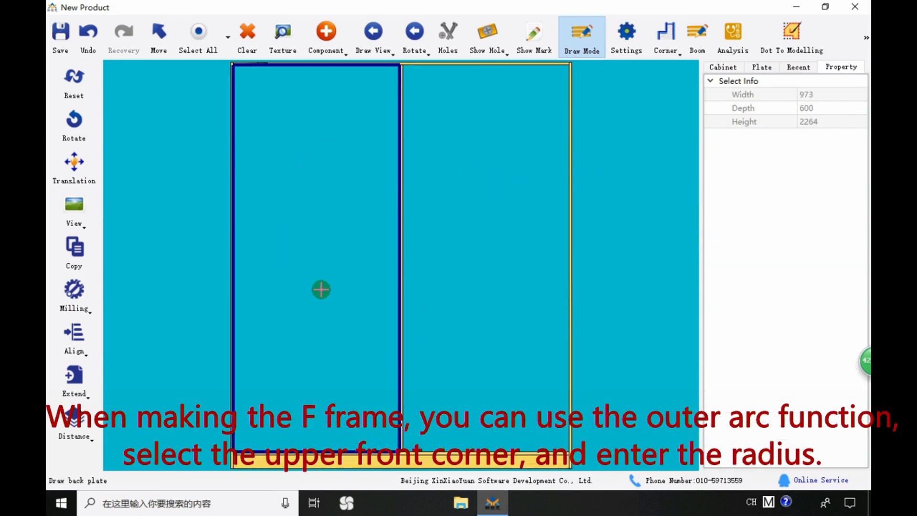
pyautogui.moveTo(320, 289)
pyautogui.mouseDown()
pyautogui.moveTo(359, 278)
pyautogui.moveTo(299, 346)
pyautogui.moveTo(334, 338)
pyautogui.mouseUp()
pyautogui.moveTo(332, 387); pyautogui.dragTo(365, 375)
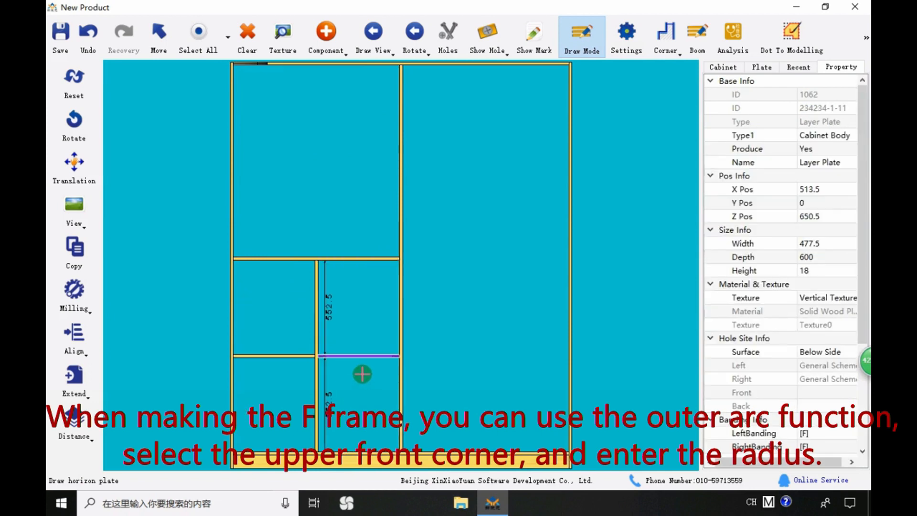
pyautogui.write('400')
pyautogui.press('Return')
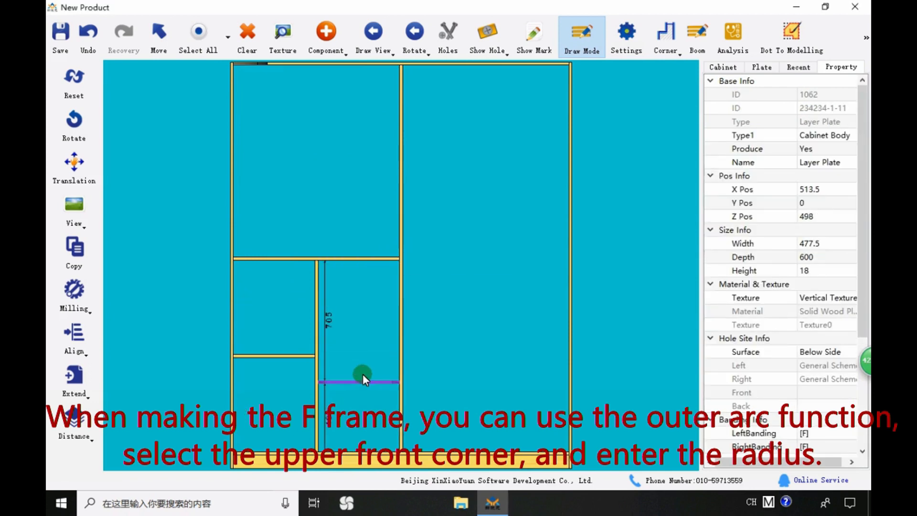
# Set the height of the vertical divider between the two small shelves to 700
pyautogui.rightClick(372, 370)
pyautogui.click(321, 364)
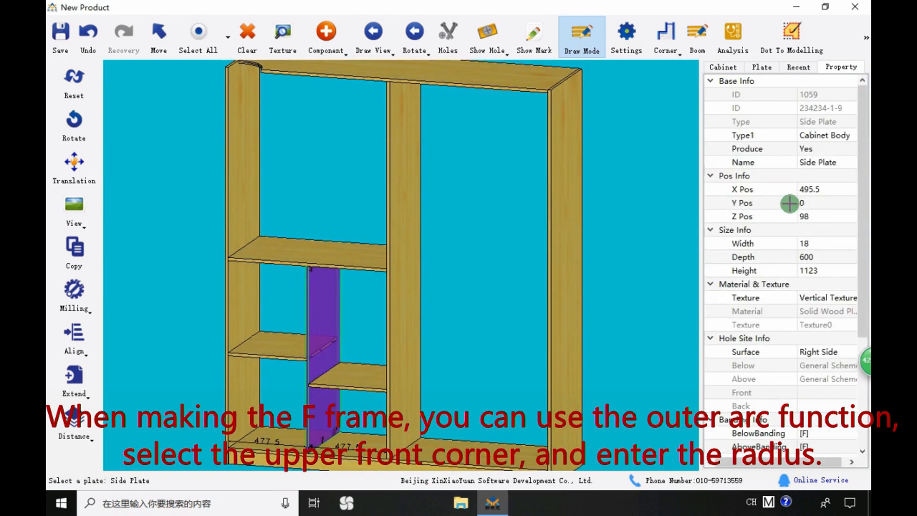
pyautogui.click(829, 270)
pyautogui.write('700')
pyautogui.press('Return')
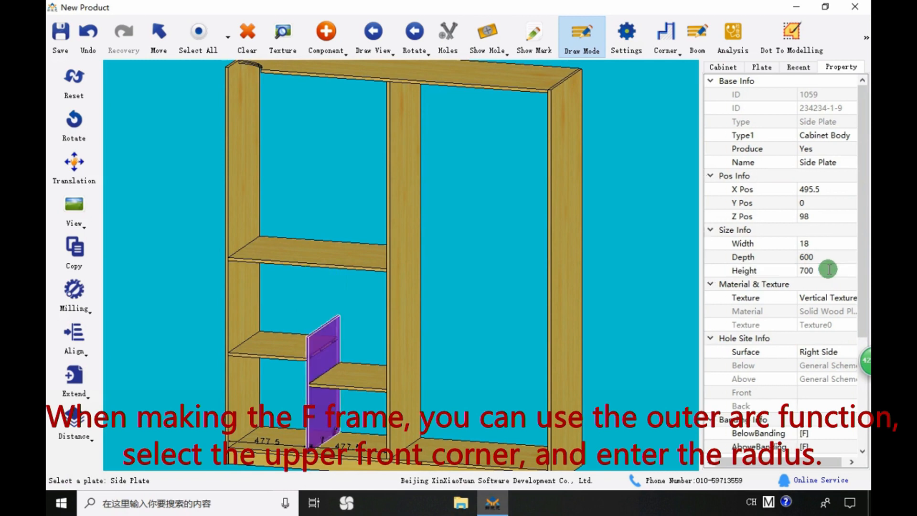
# Mill an outer arc with radius 50 on the Above Front corner of the vertical divider
pyautogui.scroll(3, 286, 328)
pyautogui.click(376, 358)
pyautogui.scroll(3, 420, 356)
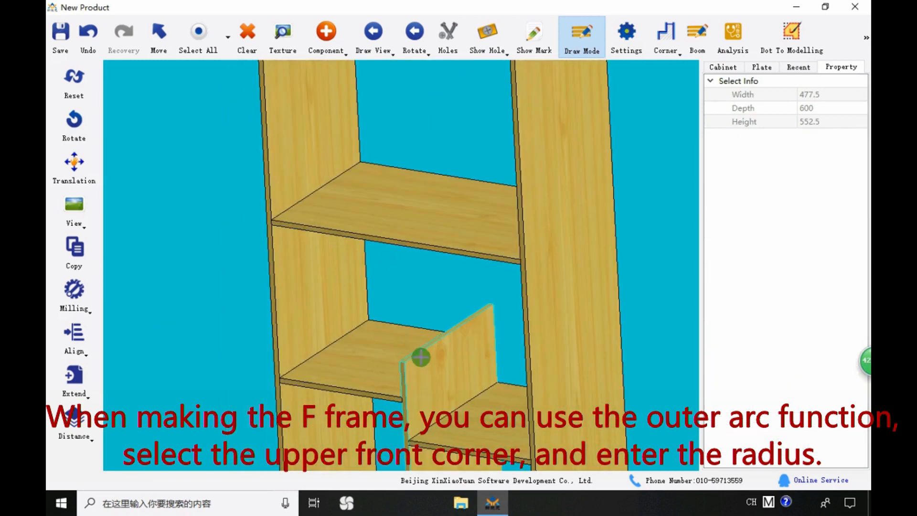
pyautogui.click(409, 379)
pyautogui.click(81, 302)
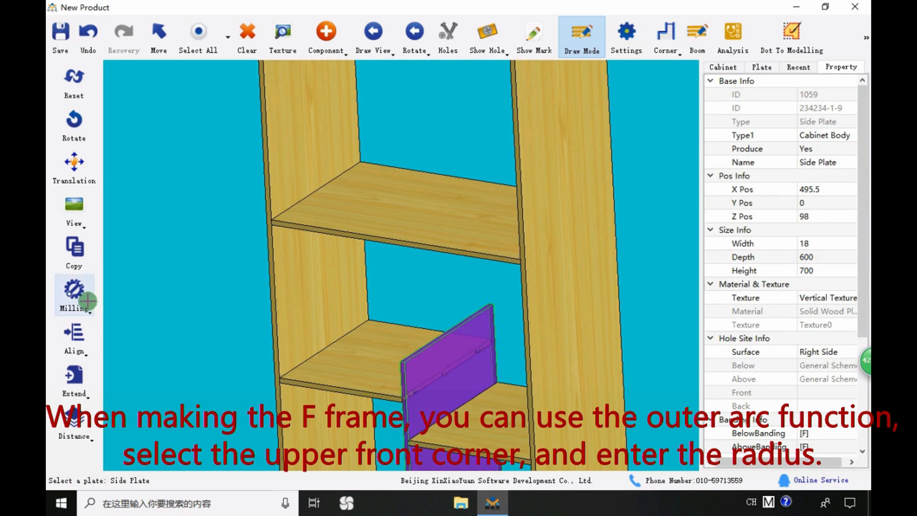
pyautogui.moveTo(184, 326)
pyautogui.click(285, 343)
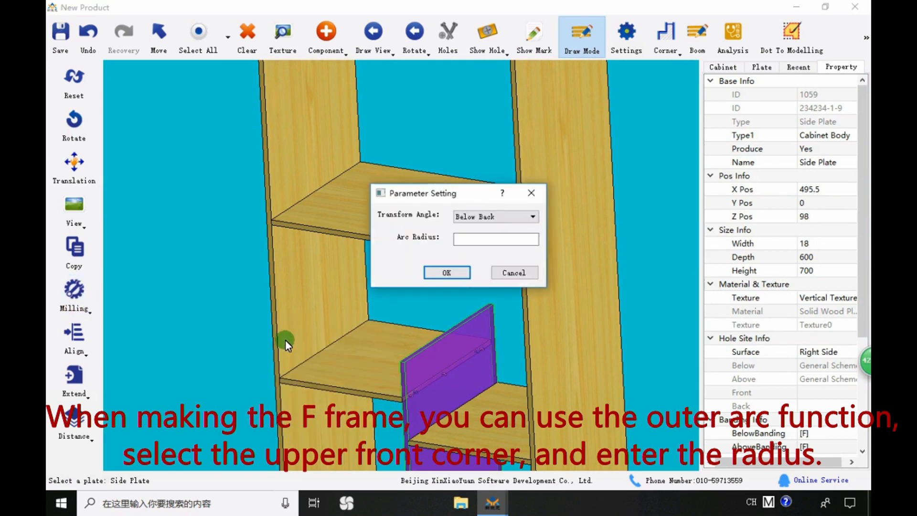
pyautogui.click(472, 216)
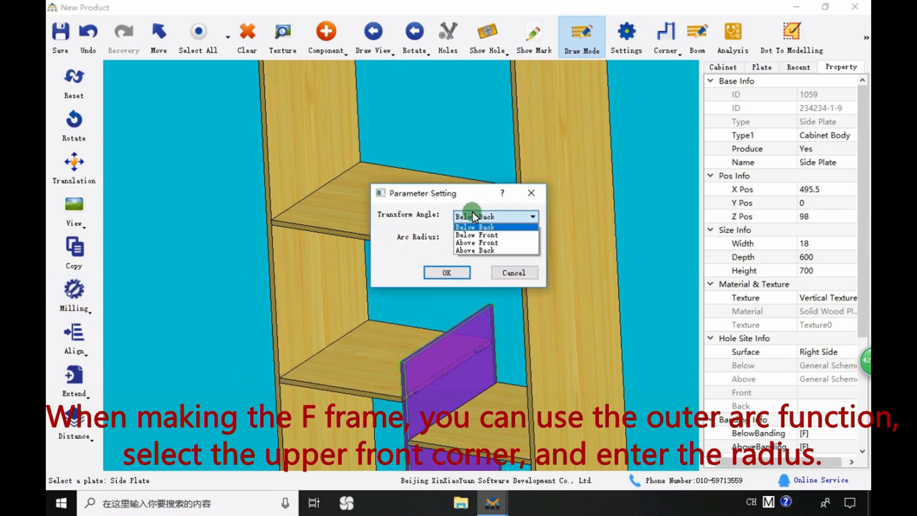
pyautogui.click(483, 242)
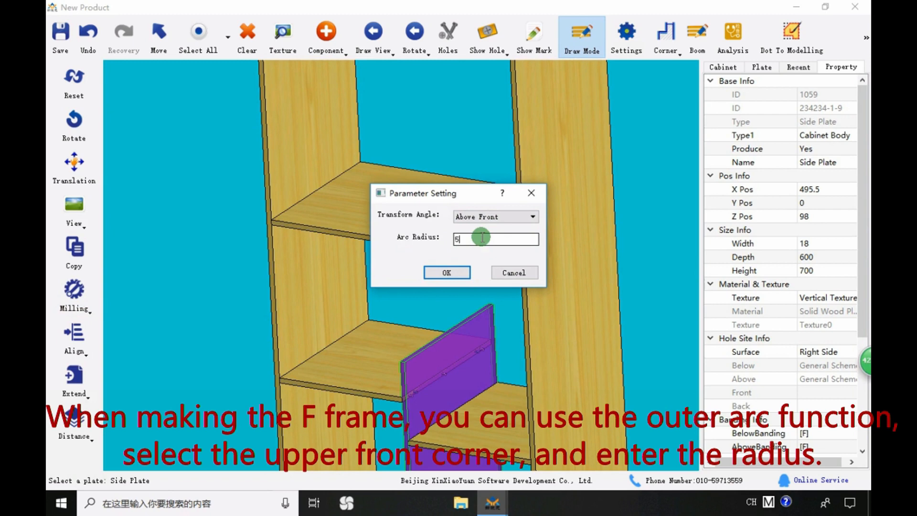
pyautogui.write('50')
pyautogui.click(458, 273)
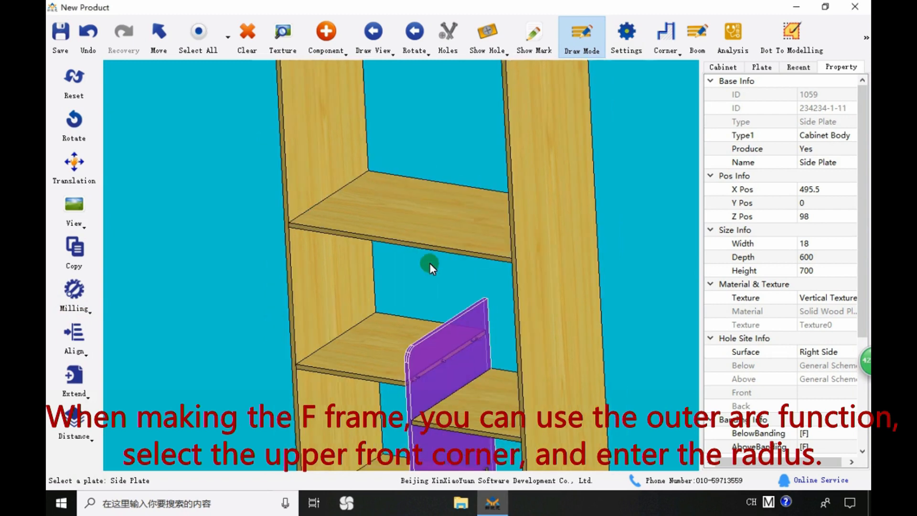
pyautogui.moveTo(428, 263); pyautogui.dragTo(434, 324)
pyautogui.scroll(-3, 434, 327)
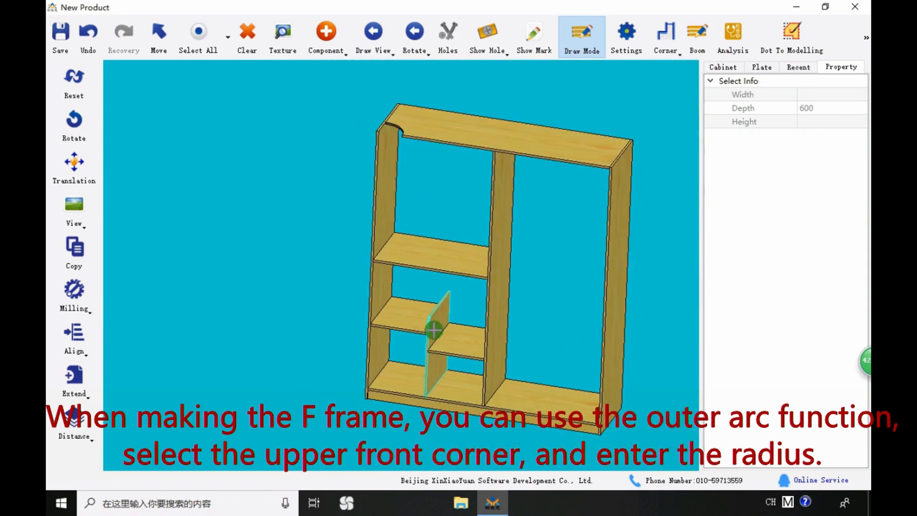
# Revert the milled top layer plate to a plain rectangle
pyautogui.scroll(1, 525, 190)
pyautogui.moveTo(525, 190)
pyautogui.mouseDown()
pyautogui.moveTo(514, 163)
pyautogui.moveTo(530, 185)
pyautogui.mouseUp()
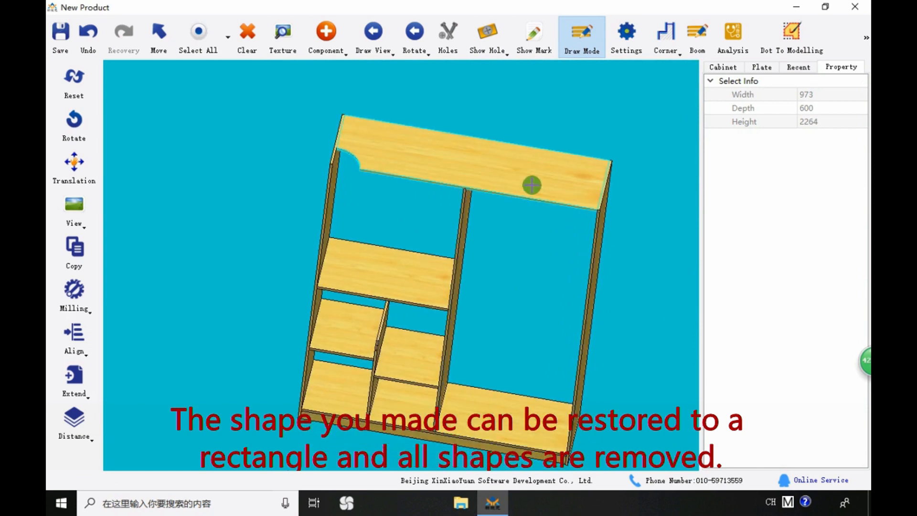
pyautogui.click(515, 170)
pyautogui.click(102, 307)
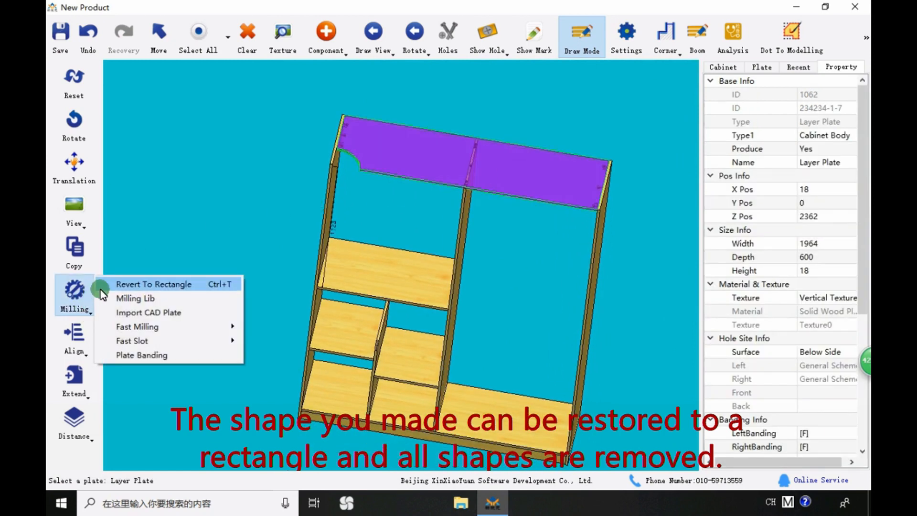
pyautogui.click(225, 284)
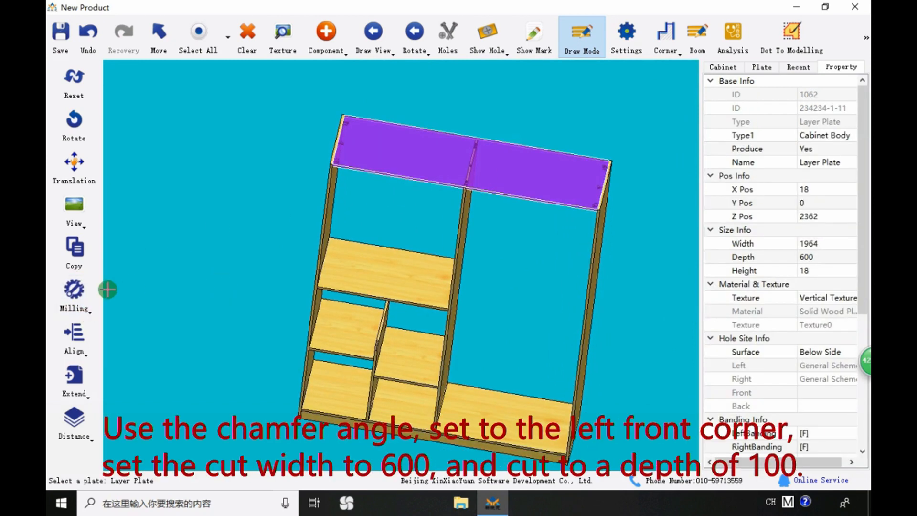
# Cut a bevel angle at the Left Front corner of the top layer plate with cutting width 600 and depth 100
pyautogui.click(88, 300)
pyautogui.moveTo(224, 326)
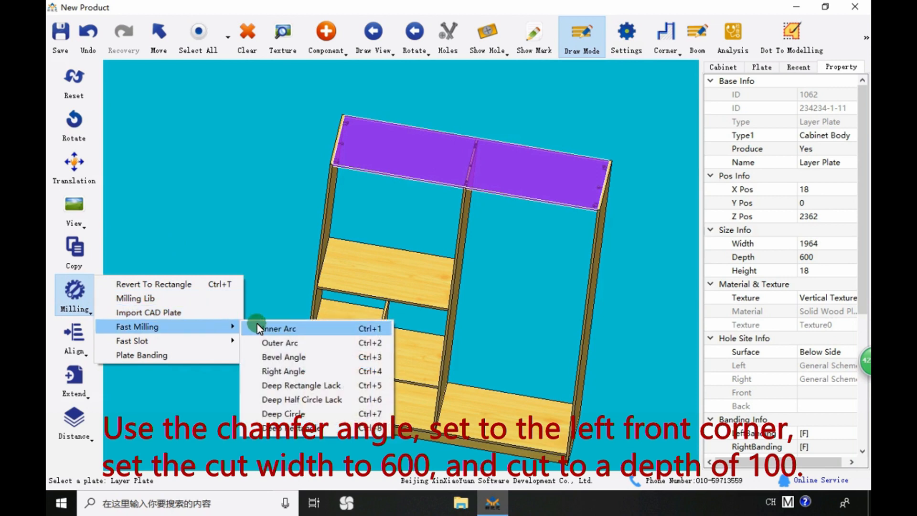
pyautogui.click(330, 356)
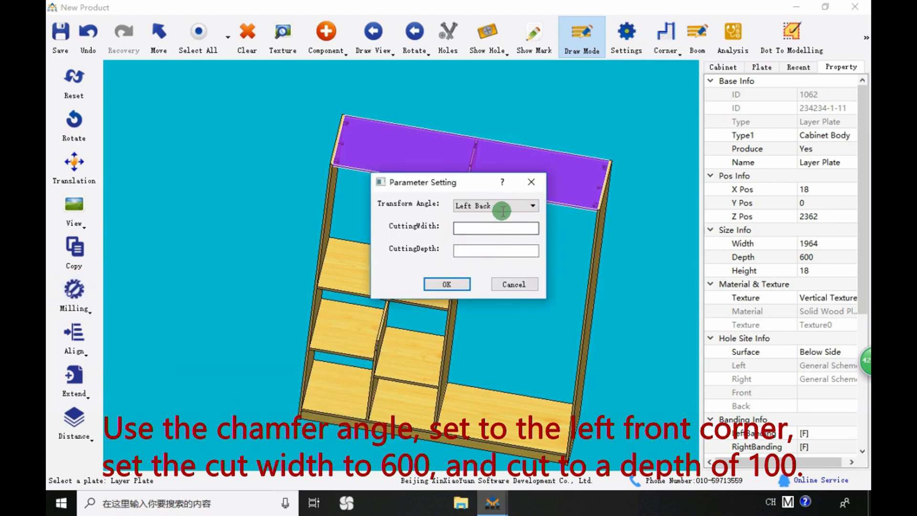
pyautogui.click(500, 206)
pyautogui.click(466, 223)
pyautogui.click(474, 226)
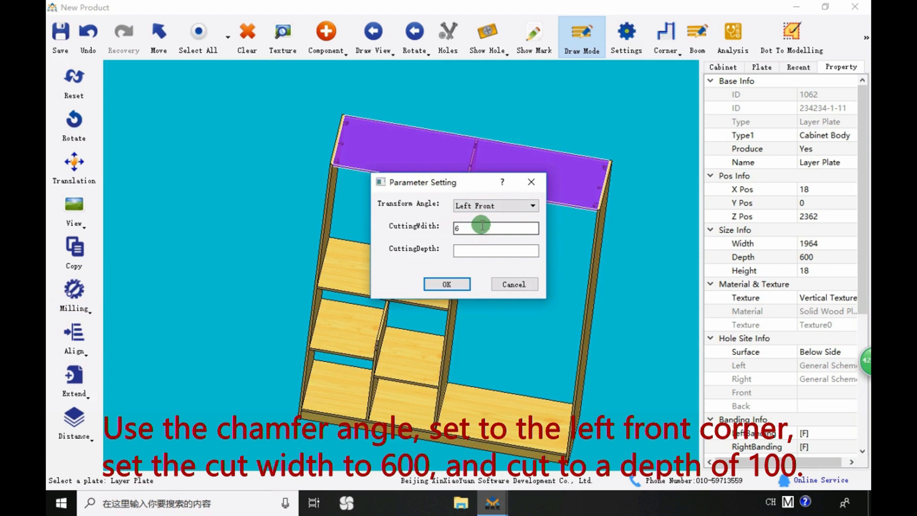
pyautogui.click(485, 246)
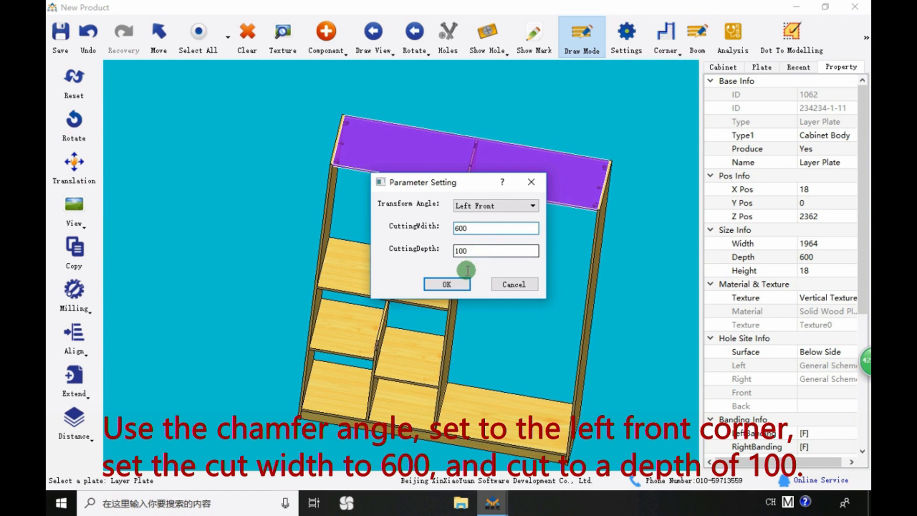
pyautogui.click(446, 284)
pyautogui.scroll(5, 343, 210)
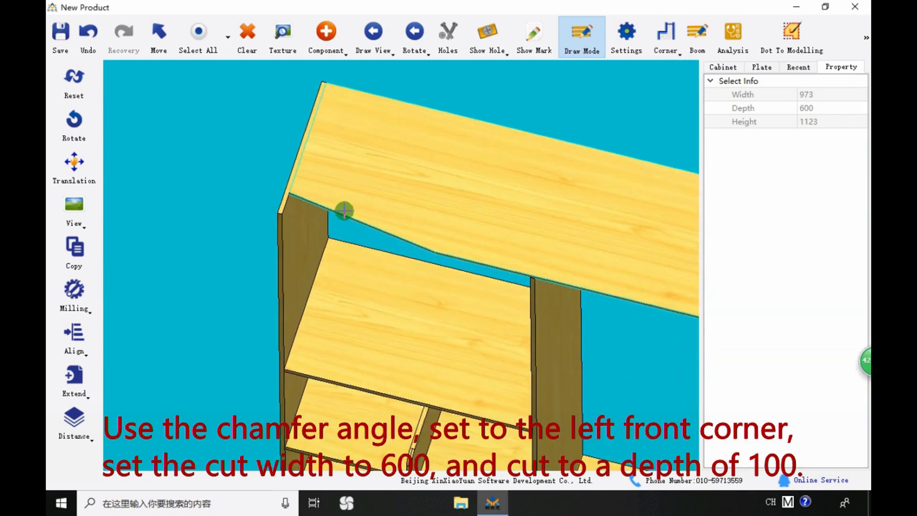
pyautogui.moveTo(325, 206); pyautogui.dragTo(342, 211, button='middle')
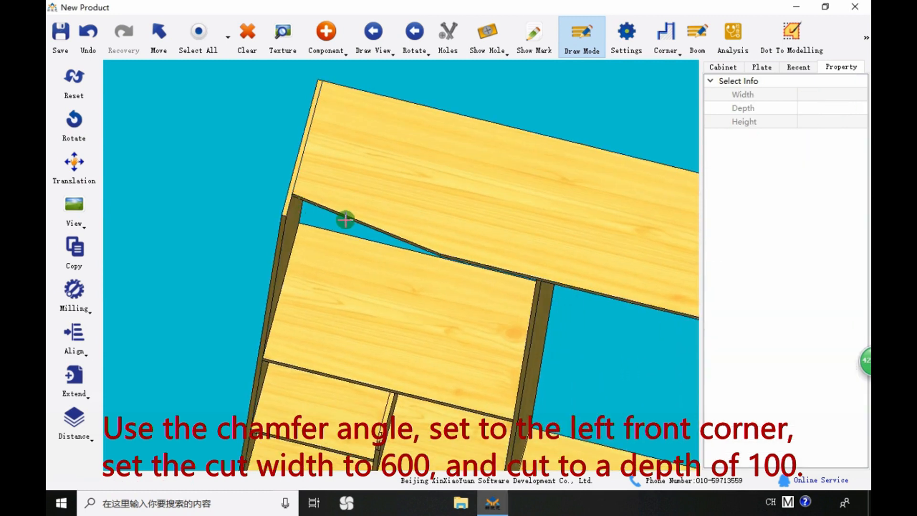
pyautogui.click(388, 231)
pyautogui.moveTo(388, 231); pyautogui.dragTo(344, 244, button='middle')
pyautogui.scroll(-5, 331, 235)
# Cut a right angle notch at the Right Front corner of the top layer plate with cutting width 600 and depth 100
pyautogui.click(326, 226)
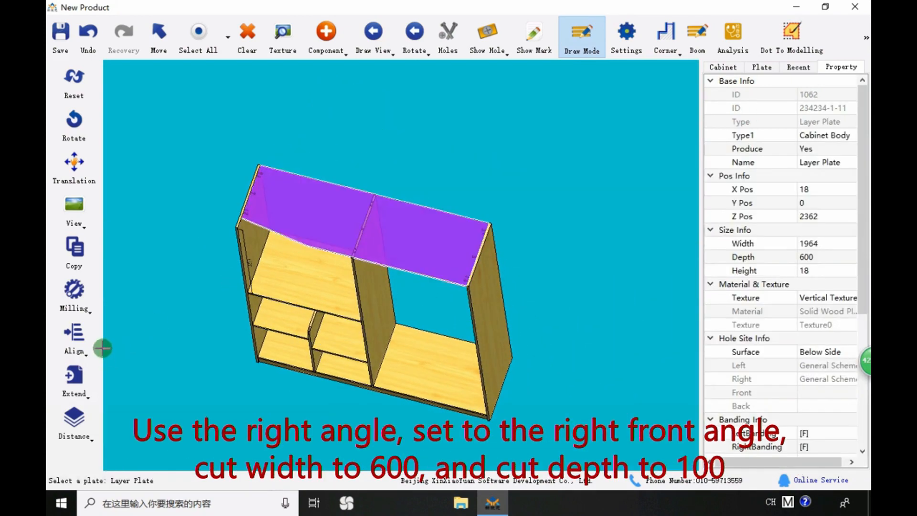
pyautogui.click(74, 293)
pyautogui.moveTo(199, 326)
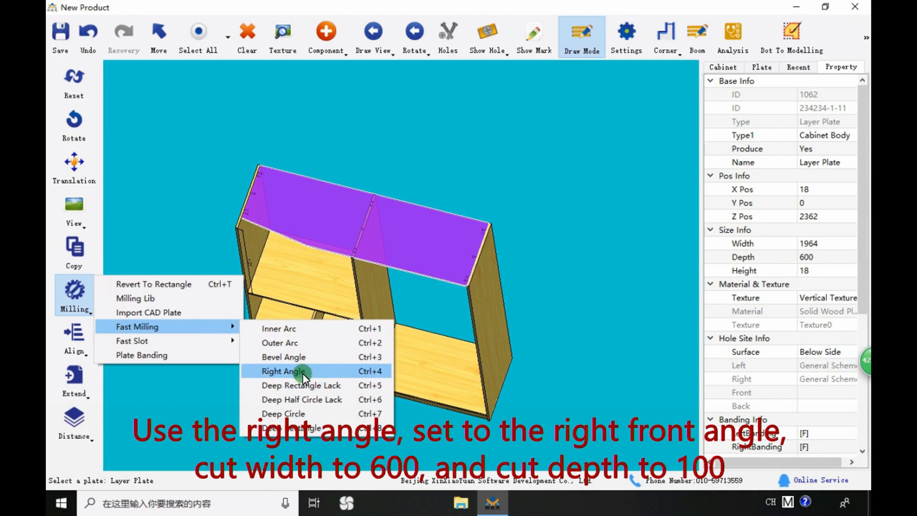
pyautogui.click(282, 370)
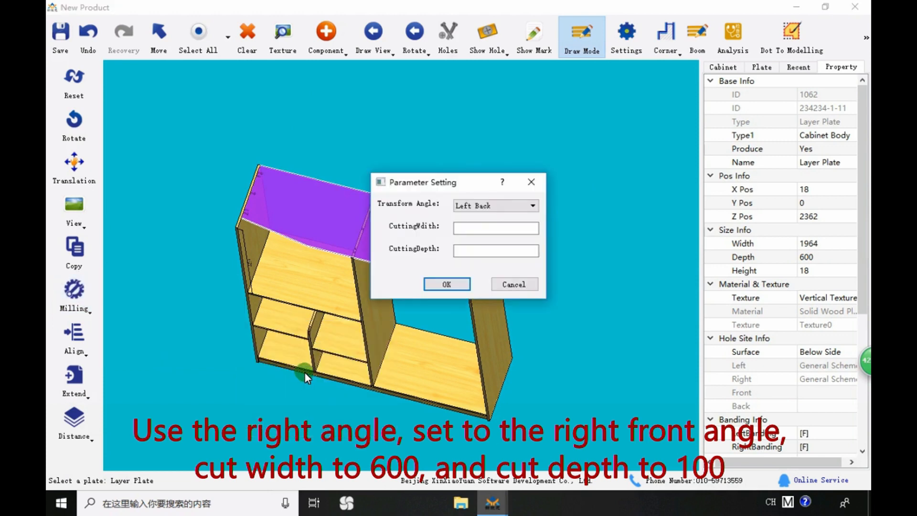
pyautogui.click(505, 204)
pyautogui.click(492, 233)
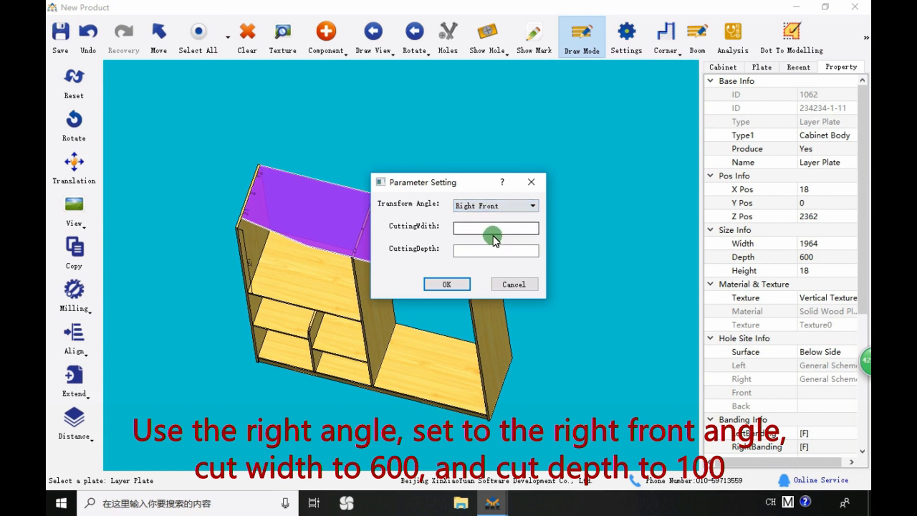
pyautogui.moveTo(472, 184); pyautogui.dragTo(538, 170)
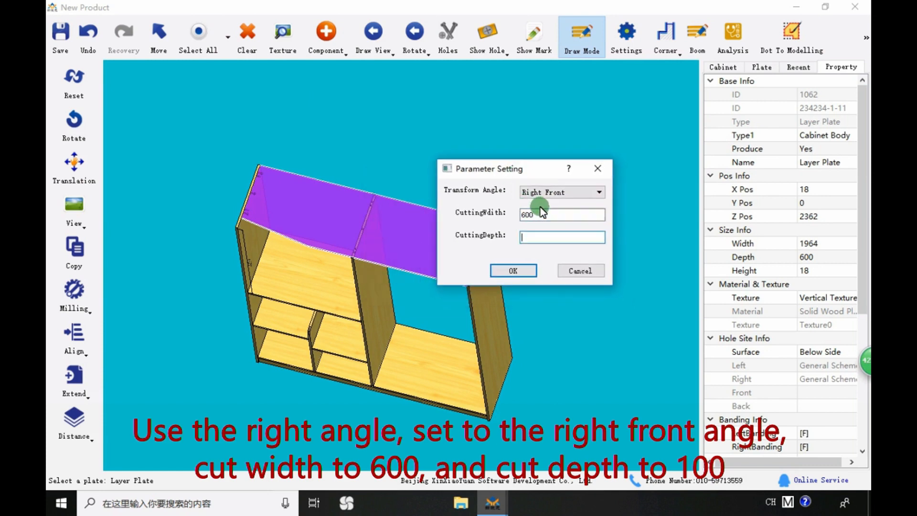
pyautogui.press('Return')
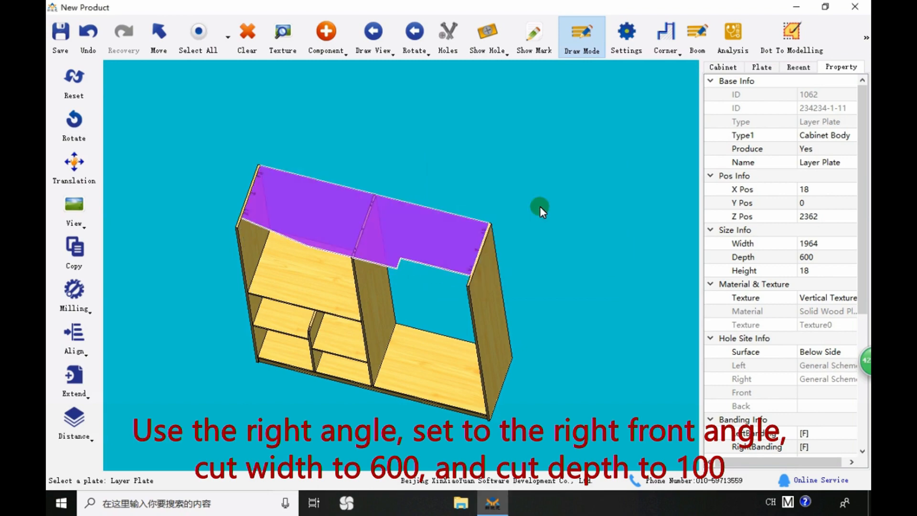
pyautogui.moveTo(518, 207); pyautogui.dragTo(620, 282, button='middle')
pyautogui.scroll(4, 530, 278)
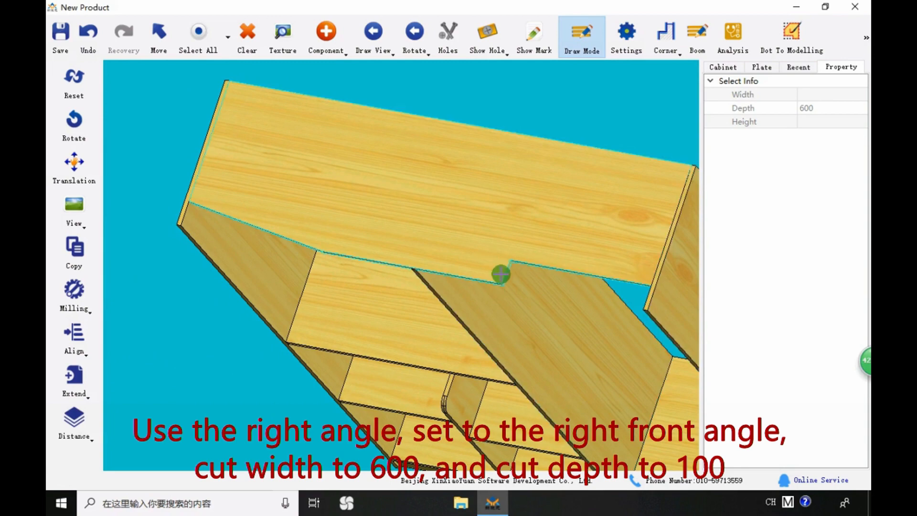
# Cut a rectangular notch into the Front Edge of the top layer plate with left distance 800, gap width 100 and gap depth 200
pyautogui.click(462, 266)
pyautogui.moveTo(463, 266); pyautogui.dragTo(499, 272, button='middle')
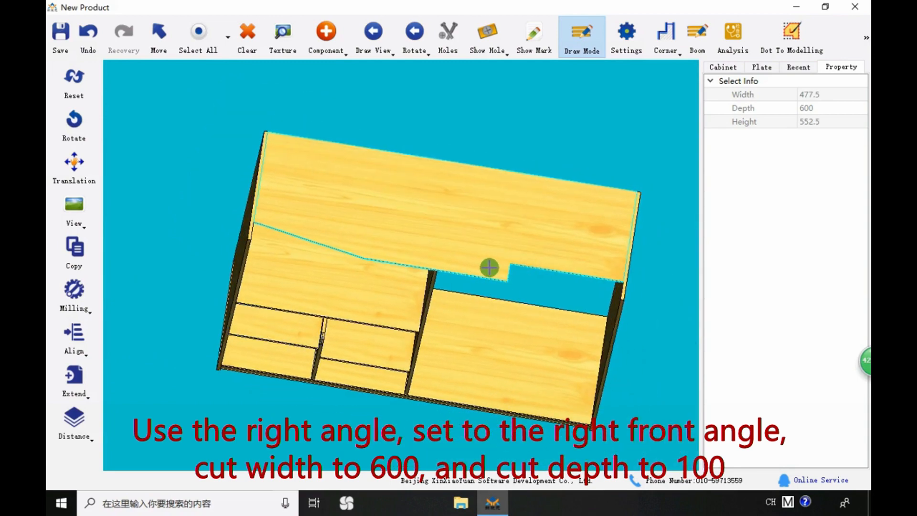
pyautogui.scroll(1, 489, 267)
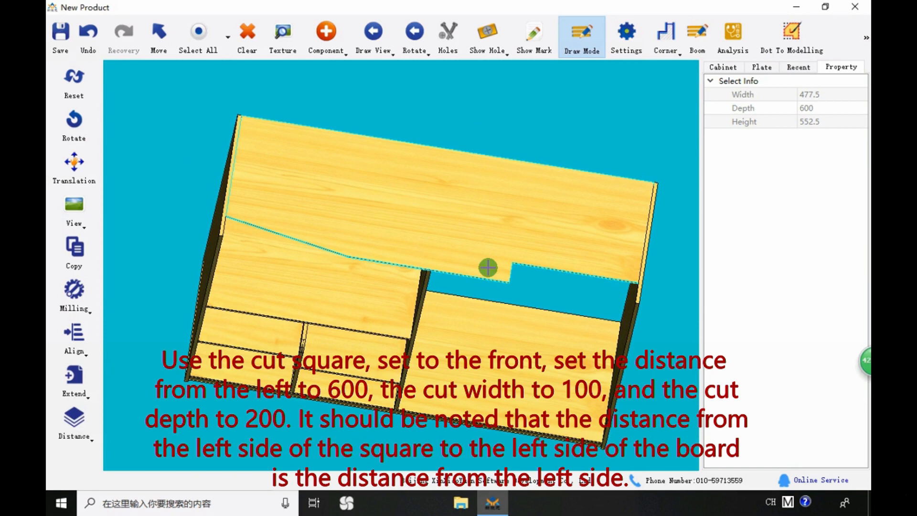
pyautogui.click(488, 267)
pyautogui.click(81, 289)
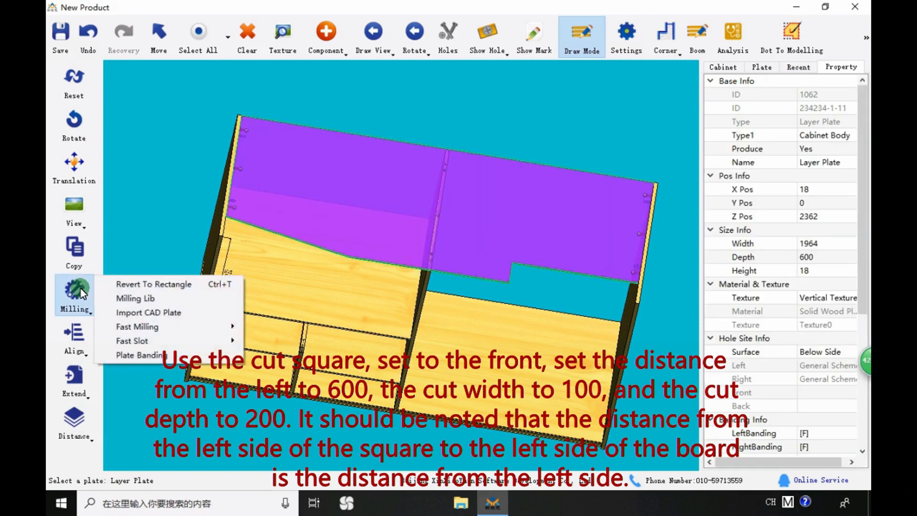
pyautogui.moveTo(196, 326)
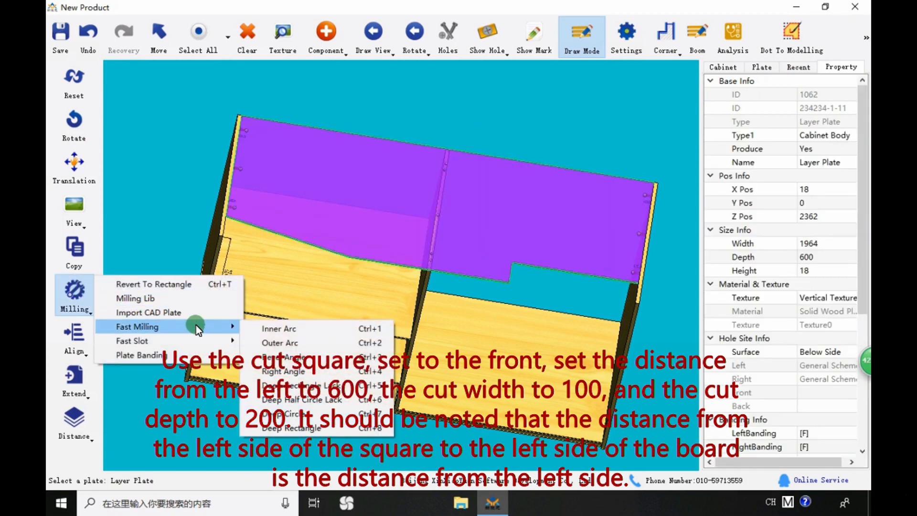
pyautogui.click(311, 384)
pyautogui.click(500, 193)
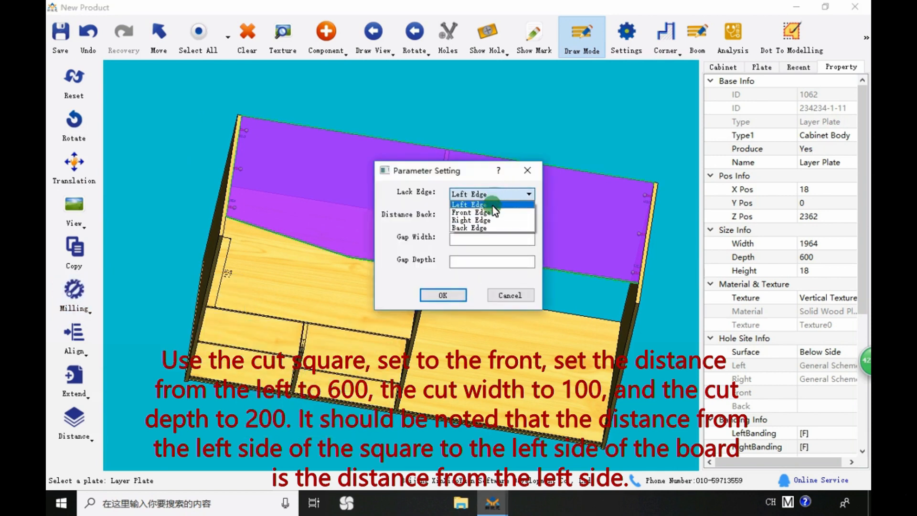
pyautogui.click(490, 212)
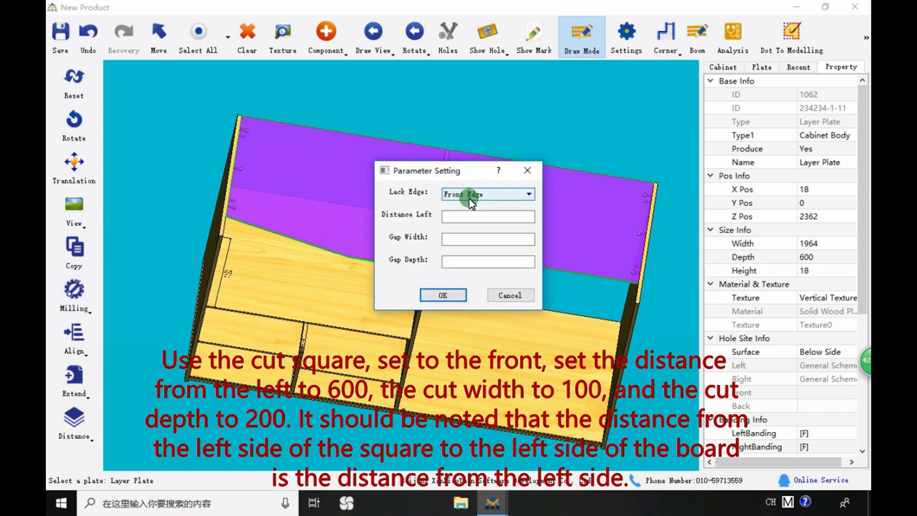
pyautogui.click(472, 219)
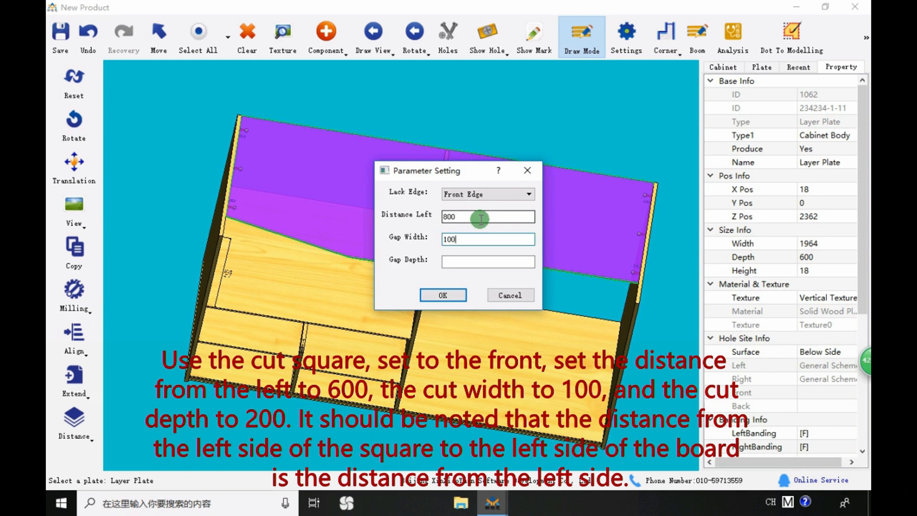
pyautogui.click(499, 258)
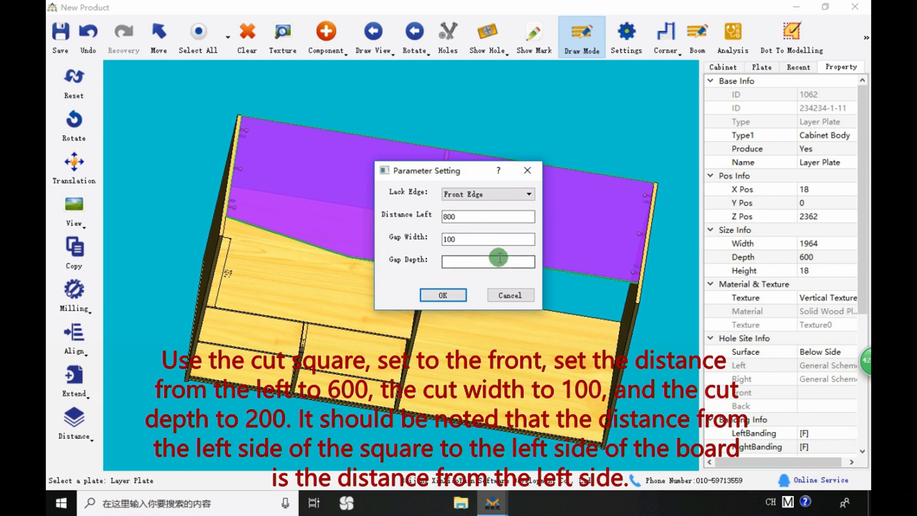
pyautogui.click(449, 293)
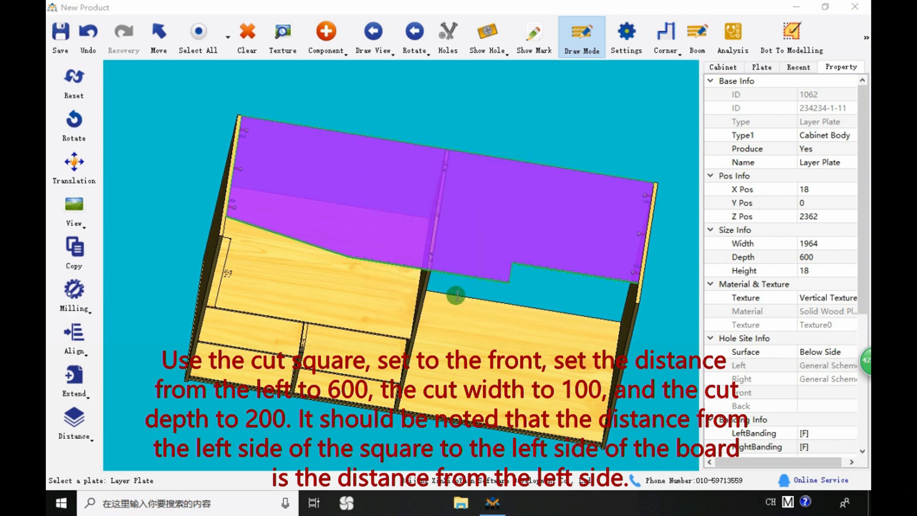
pyautogui.click(394, 262)
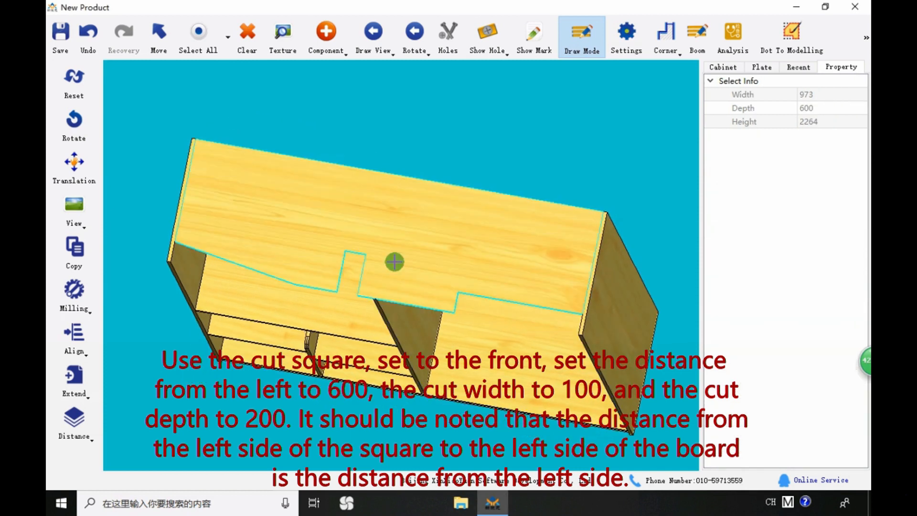
# Revert the bevelled and notched top layer plate to a plain rectangle
pyautogui.scroll(-2, 394, 262)
pyautogui.moveTo(376, 289); pyautogui.dragTo(409, 281, button='middle')
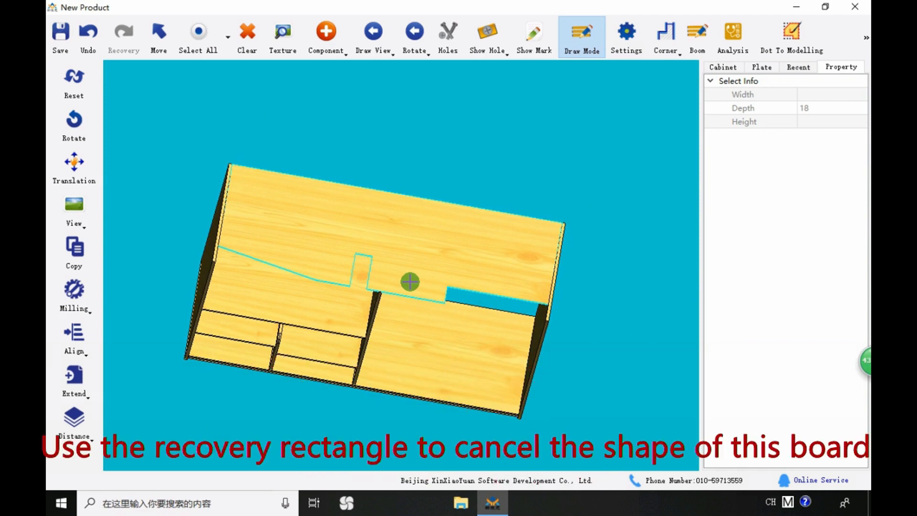
pyautogui.click(410, 281)
pyautogui.scroll(2, 402, 296)
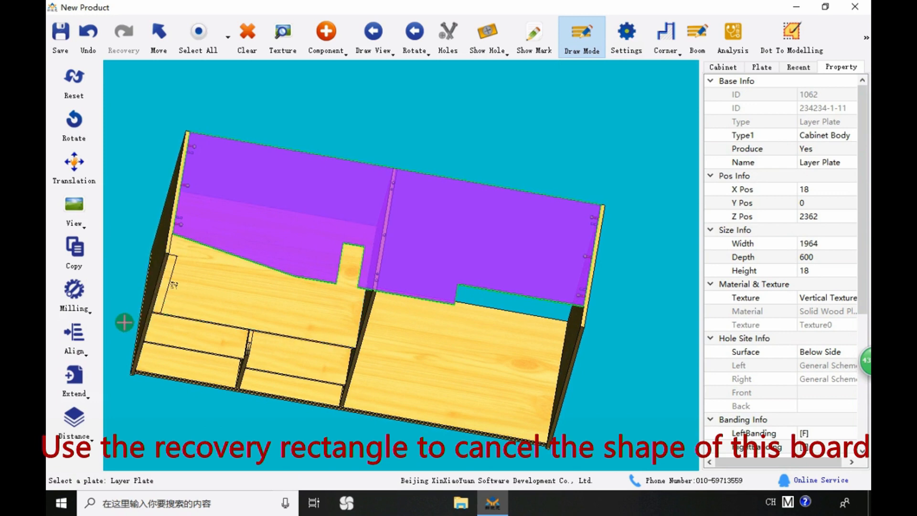
pyautogui.click(86, 315)
pyautogui.click(127, 287)
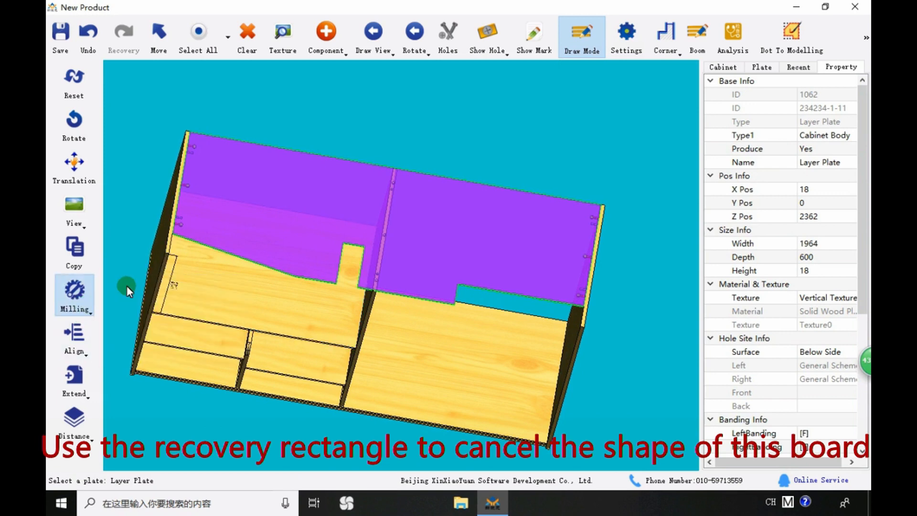
# Cut a half circle into the Front Edge of the top layer plate with left distance 1000 and radius 200
pyautogui.click(87, 307)
pyautogui.moveTo(180, 326)
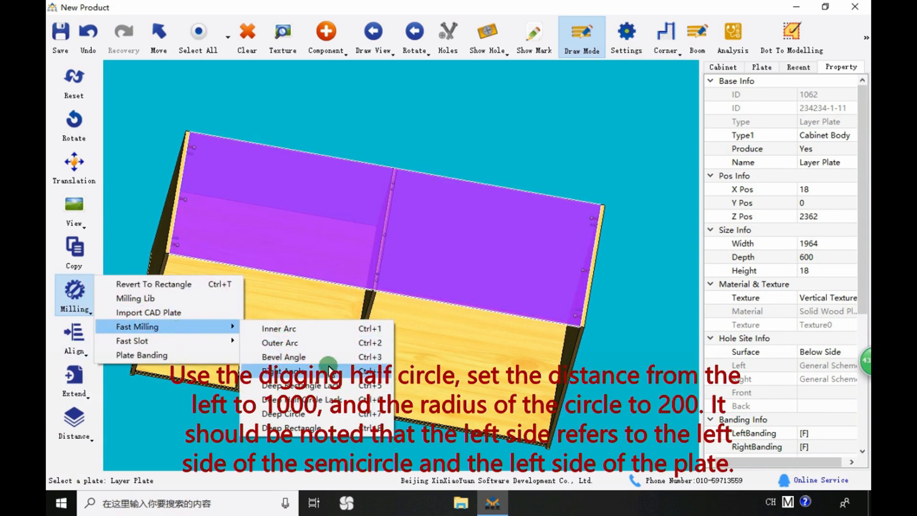
pyautogui.click(337, 398)
pyautogui.click(470, 206)
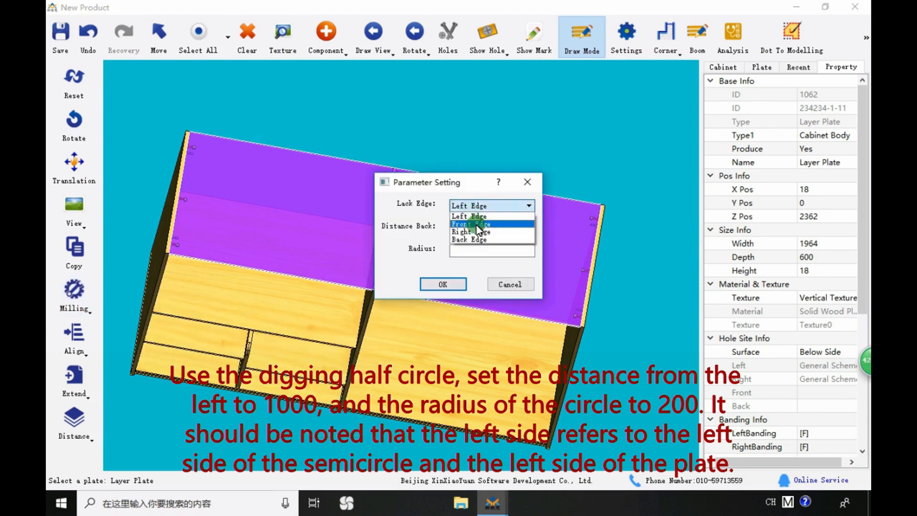
pyautogui.click(477, 223)
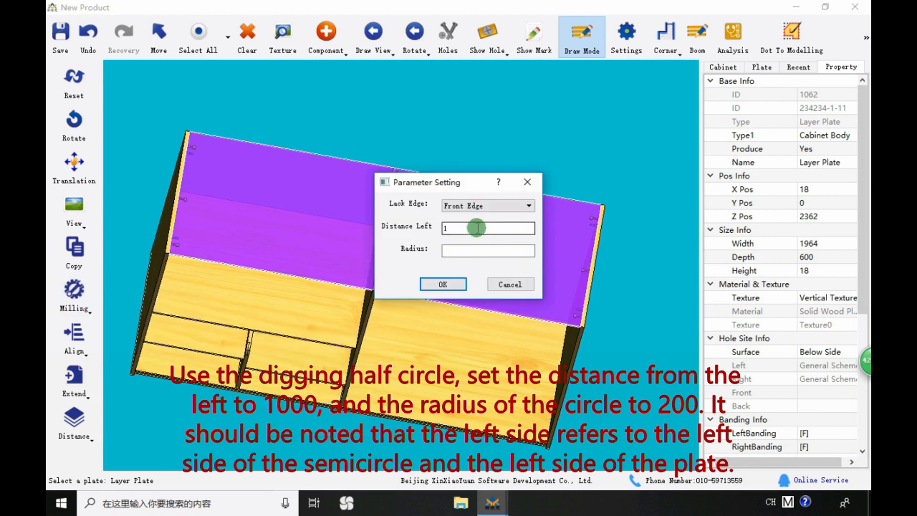
pyautogui.click(476, 248)
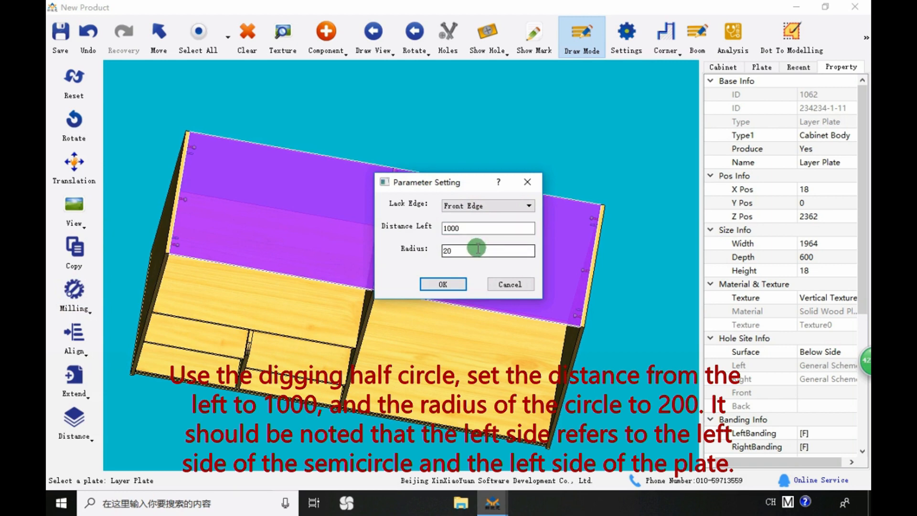
pyautogui.click(440, 285)
pyautogui.moveTo(440, 285); pyautogui.dragTo(463, 262)
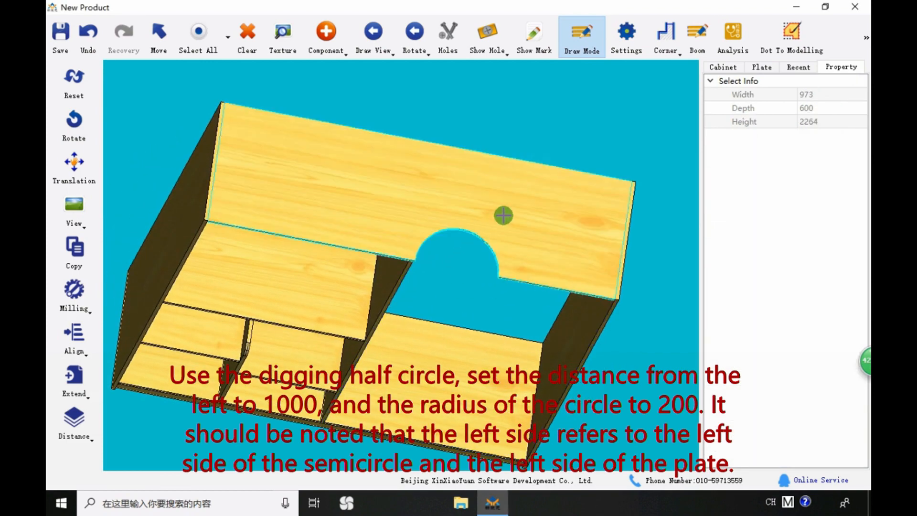
# Remove the half-circle cutout by reverting the top layer plate to a rectangle
pyautogui.moveTo(503, 215); pyautogui.dragTo(480, 215)
pyautogui.click(480, 216)
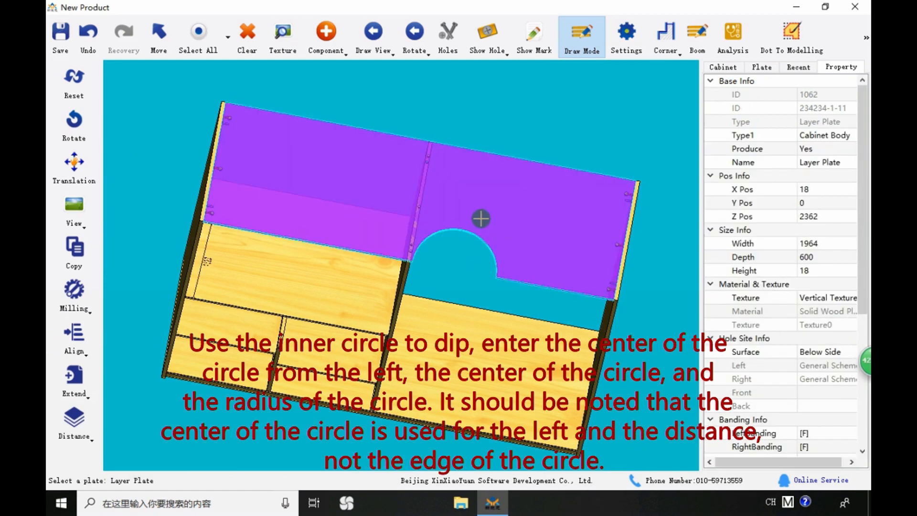
pyautogui.click(79, 301)
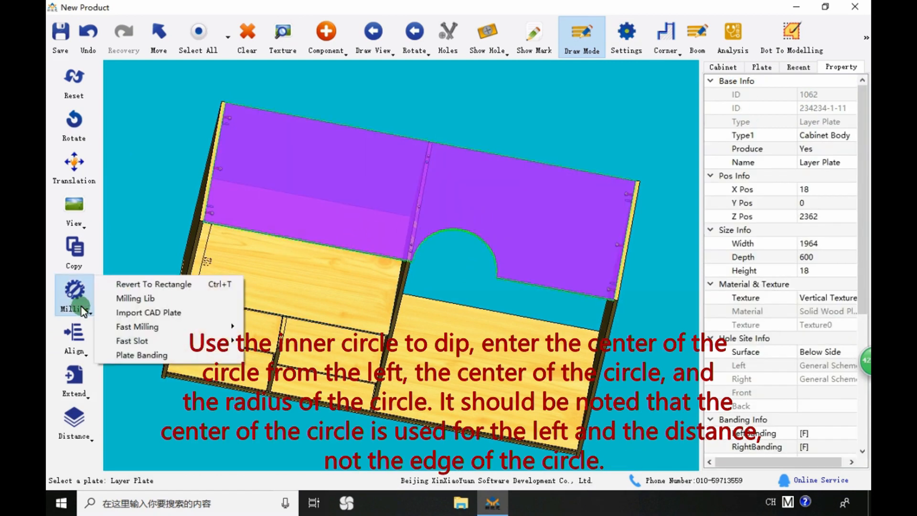
pyautogui.click(135, 285)
# Cut a circular hole of radius 50 through the top layer plate, centred 600 from the left and 200 from the back
pyautogui.click(88, 300)
pyautogui.moveTo(191, 327)
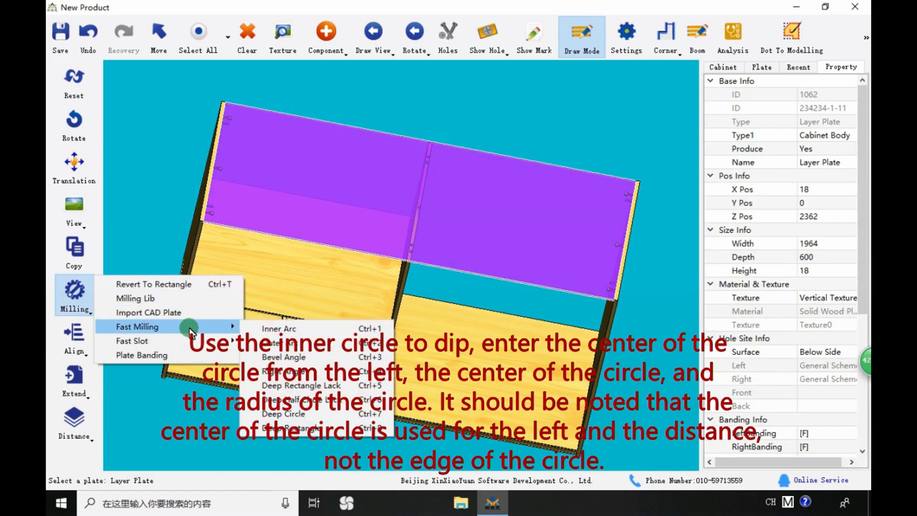
pyautogui.click(315, 415)
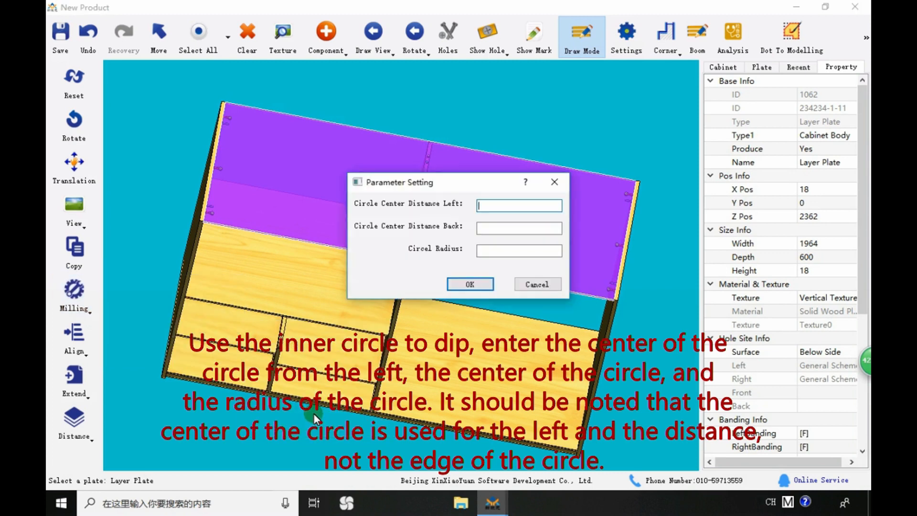
pyautogui.click(499, 201)
pyautogui.press('Tab')
pyautogui.write('2')
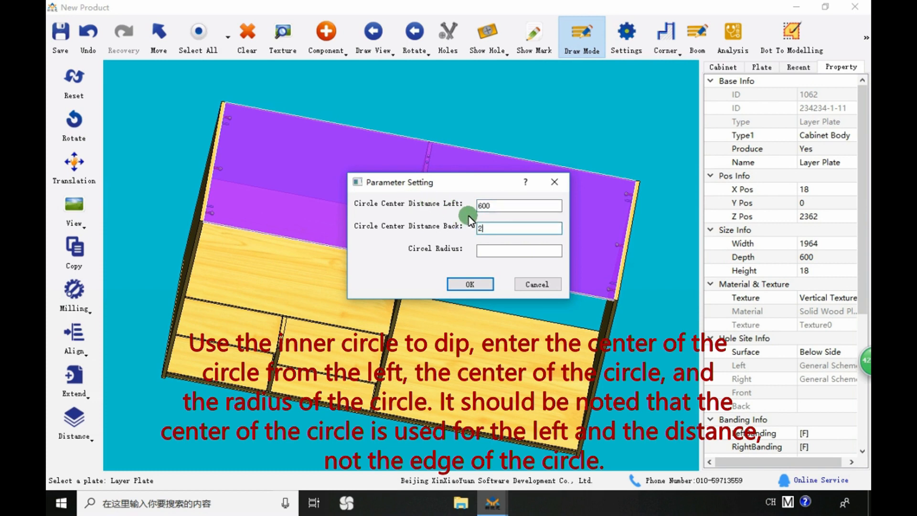
pyautogui.press('Tab')
pyautogui.write('50')
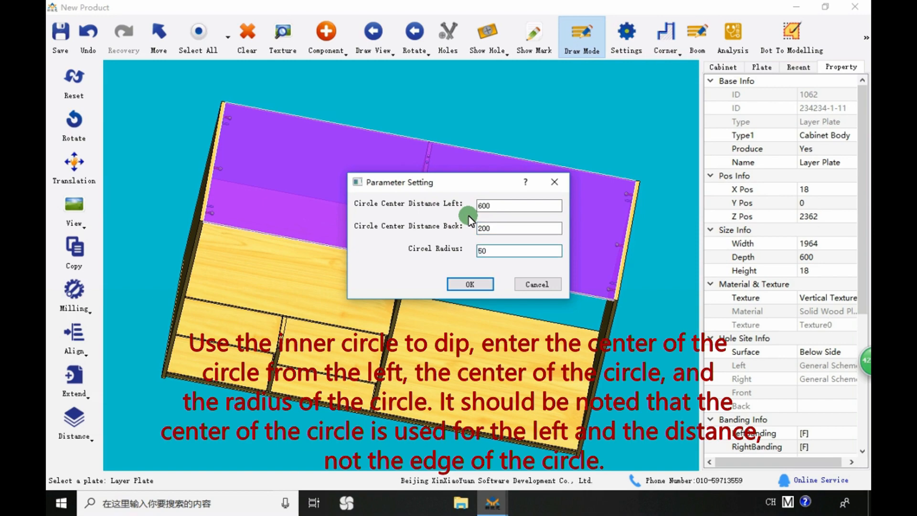
pyautogui.click(459, 282)
pyautogui.scroll(3, 391, 197)
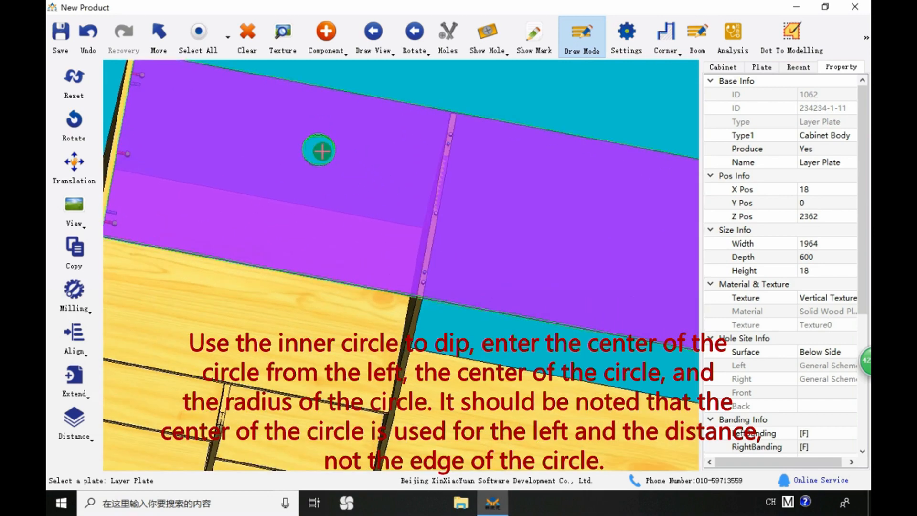
pyautogui.moveTo(317, 150)
pyautogui.mouseDown()
pyautogui.moveTo(346, 166)
pyautogui.moveTo(367, 164)
pyautogui.moveTo(293, 162)
pyautogui.mouseUp()
pyautogui.scroll(-3, 292, 162)
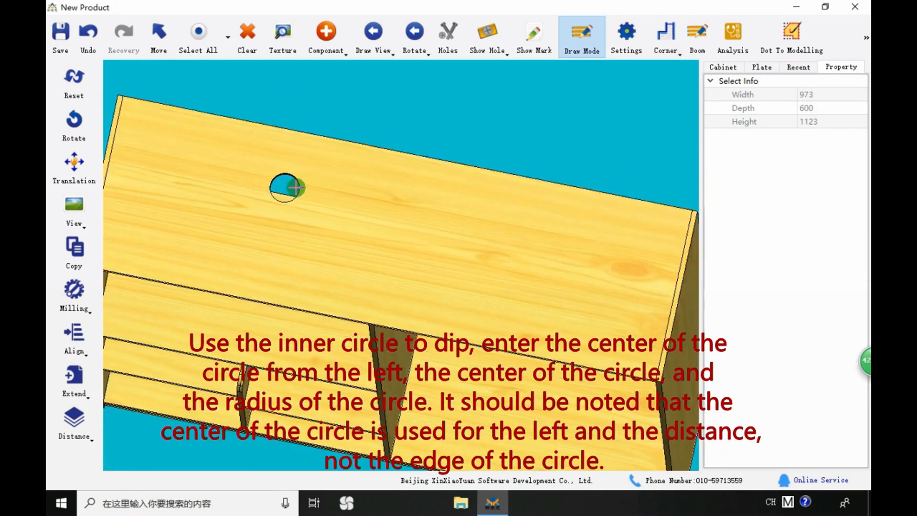
# Cut a rectangular hole 100 wide through the top layer plate, 1000 from the left and 200 from the back, using Deep Rectangle
pyautogui.click(357, 270)
pyautogui.moveTo(357, 270); pyautogui.dragTo(382, 280)
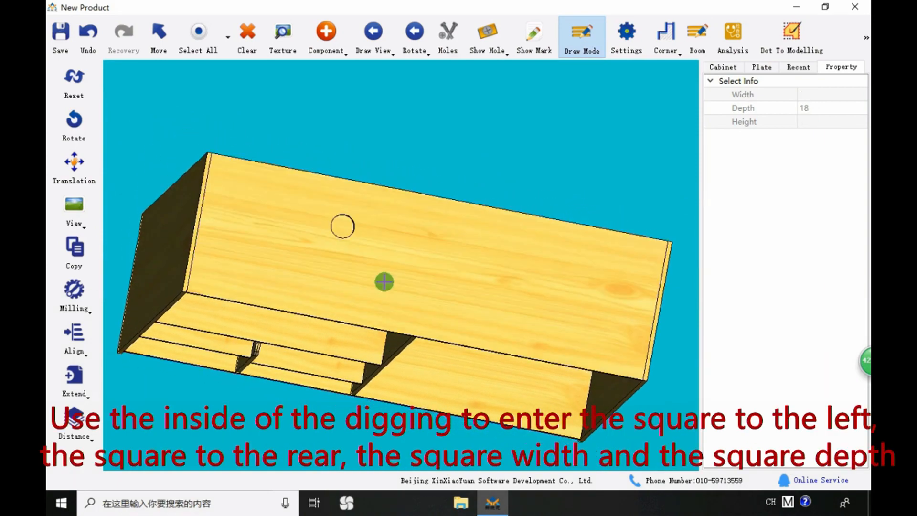
pyautogui.click(201, 285)
pyautogui.click(74, 293)
pyautogui.moveTo(230, 326)
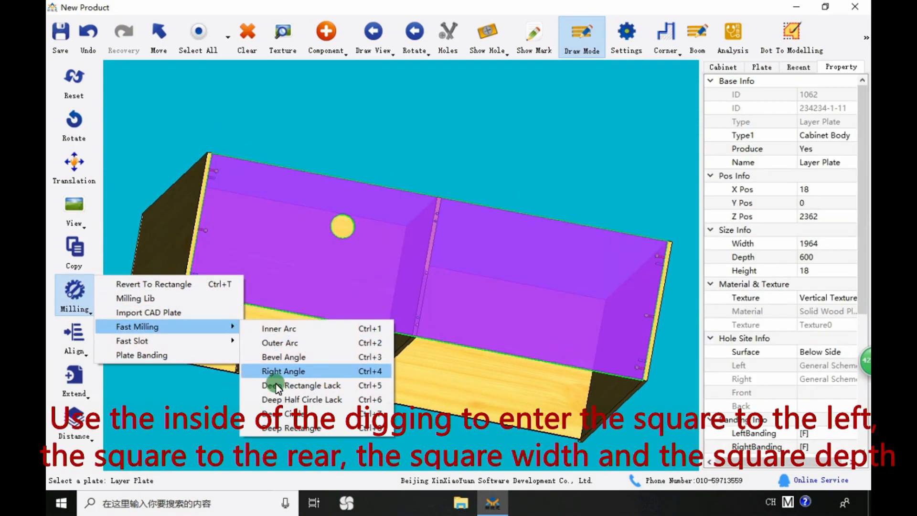
pyautogui.click(302, 428)
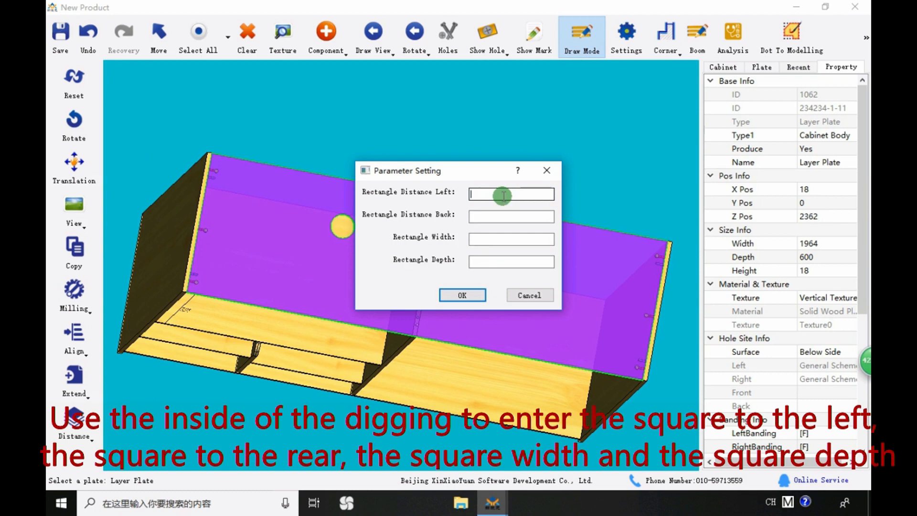
pyautogui.press('Tab')
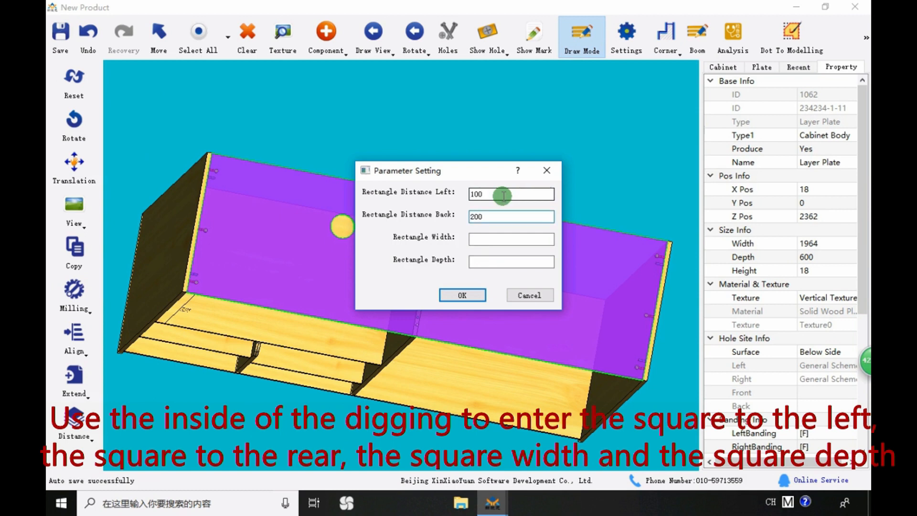
pyautogui.click(503, 195)
pyautogui.click(497, 239)
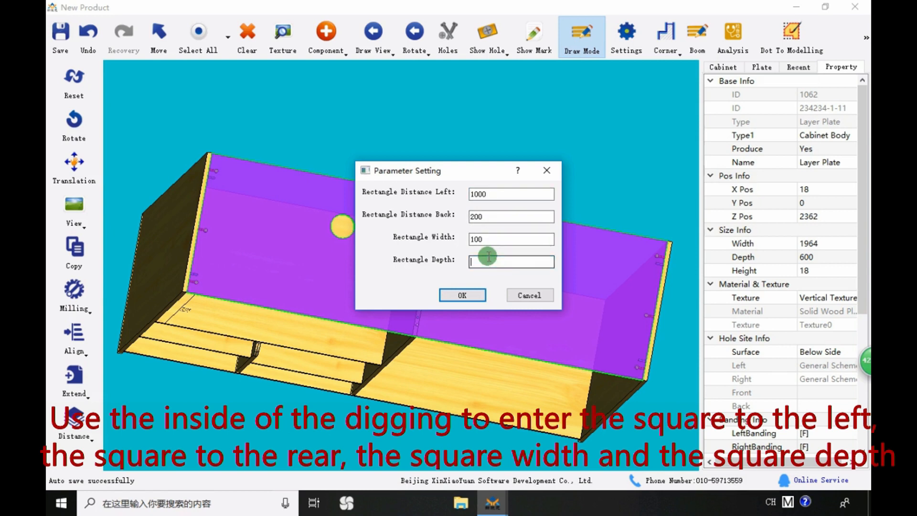
pyautogui.click(470, 292)
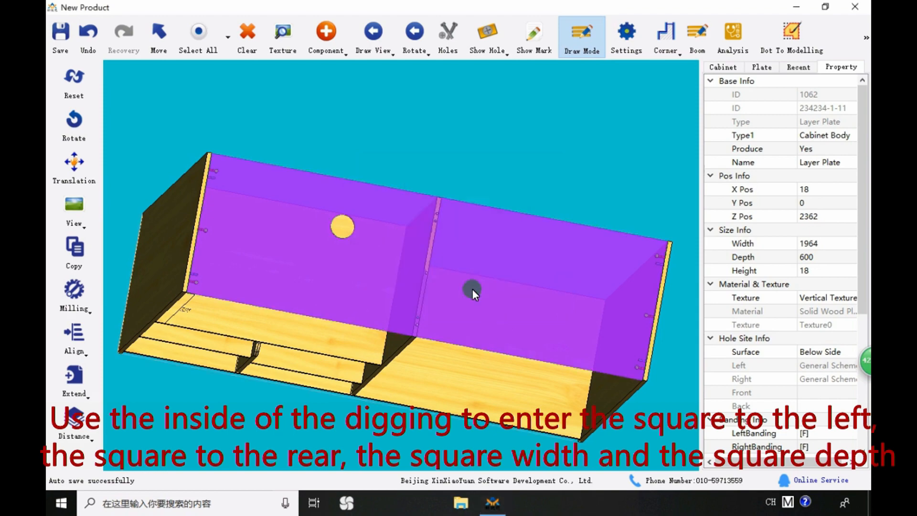
pyautogui.moveTo(471, 288); pyautogui.dragTo(411, 293)
pyautogui.moveTo(411, 293); pyautogui.dragTo(387, 298, button='middle')
pyautogui.scroll(5, 330, 306)
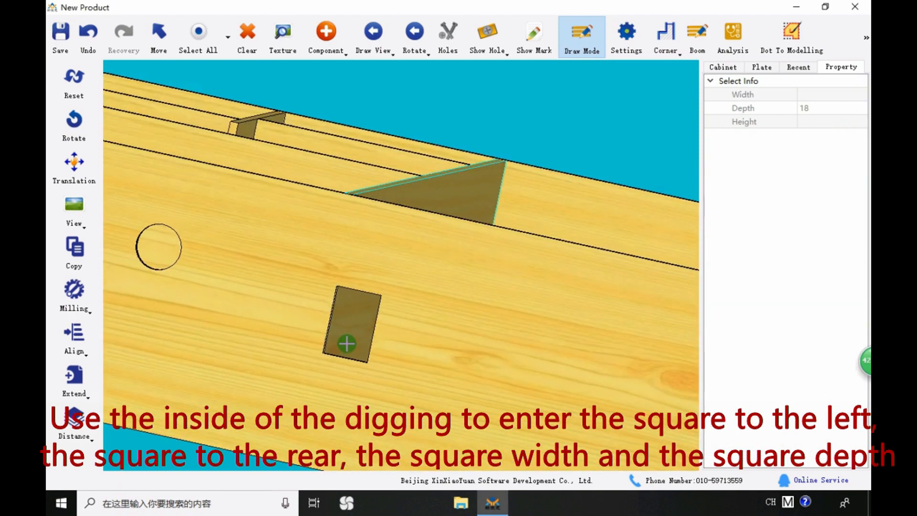
pyautogui.moveTo(346, 344); pyautogui.dragTo(392, 320, button='middle')
pyautogui.scroll(-5, 394, 320)
# Try to cut a 10 by 10 Deep Rectangle hole in the top layer plate, 1000 from the left and 20000 from the back
pyautogui.moveTo(405, 286); pyautogui.dragTo(359, 283, button='middle')
pyautogui.click(385, 268)
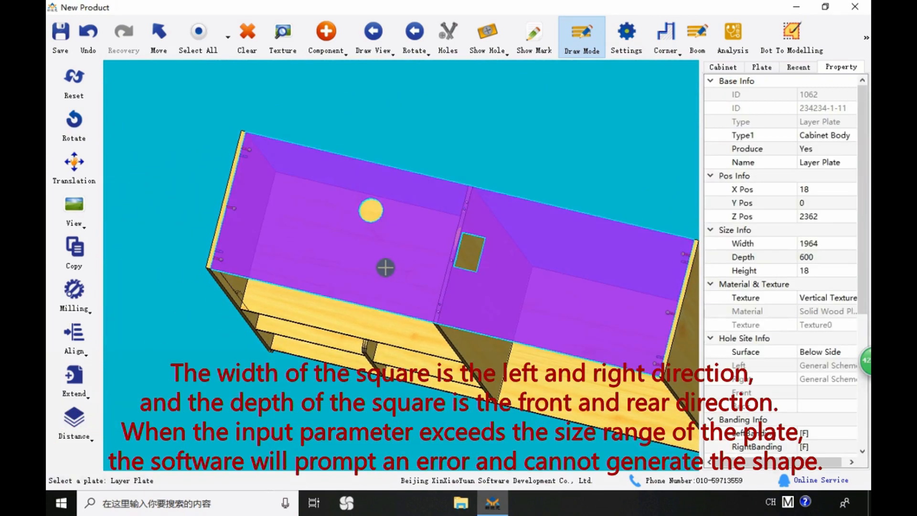
pyautogui.click(76, 292)
pyautogui.moveTo(236, 328)
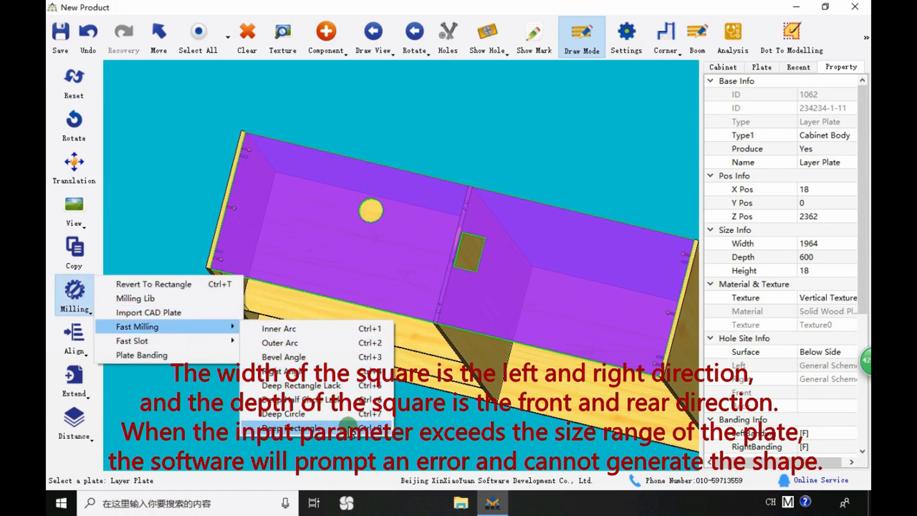
pyautogui.click(352, 425)
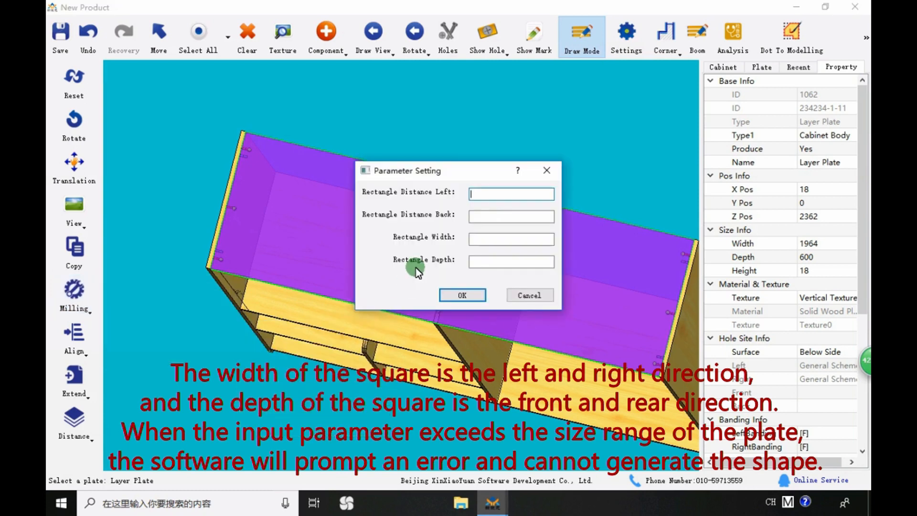
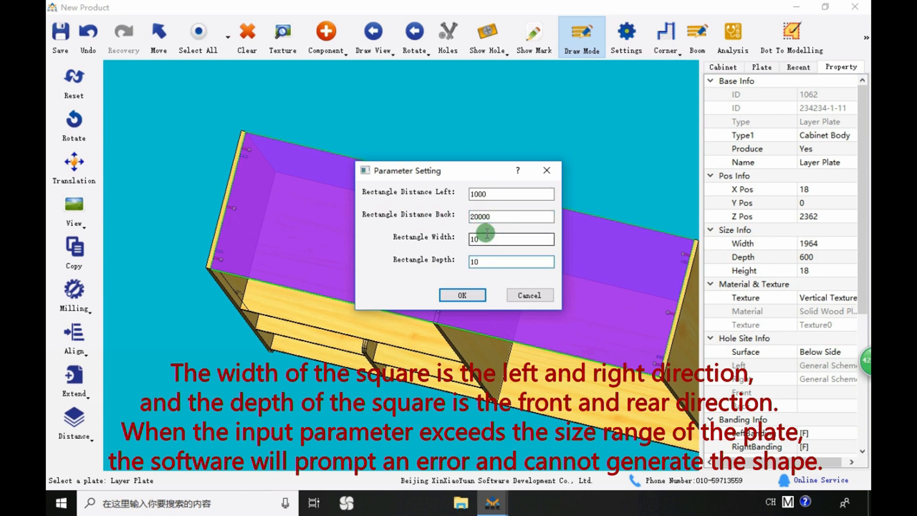
pyautogui.click(460, 296)
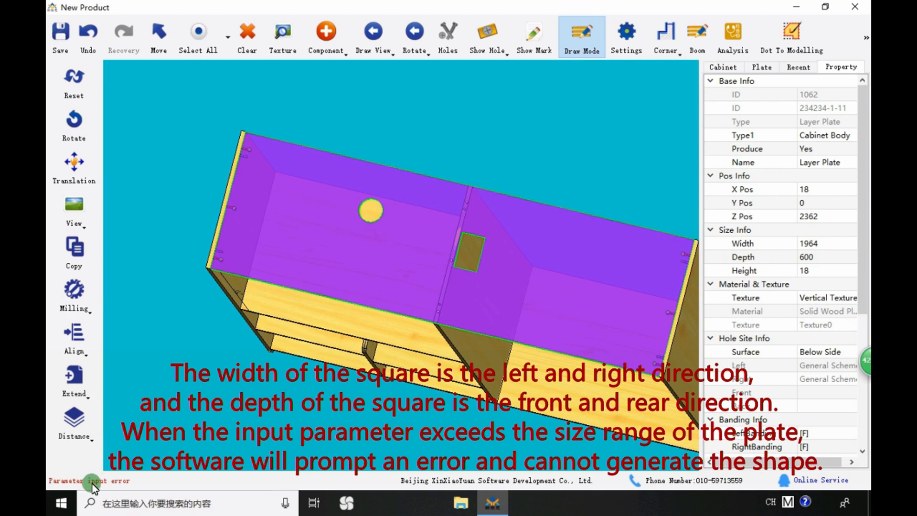
# Remove the circular and rectangular holes by reverting the top layer plate to a rectangle
pyautogui.click(385, 297)
pyautogui.moveTo(385, 297); pyautogui.dragTo(460, 285, button='middle')
pyautogui.scroll(-5, 460, 285)
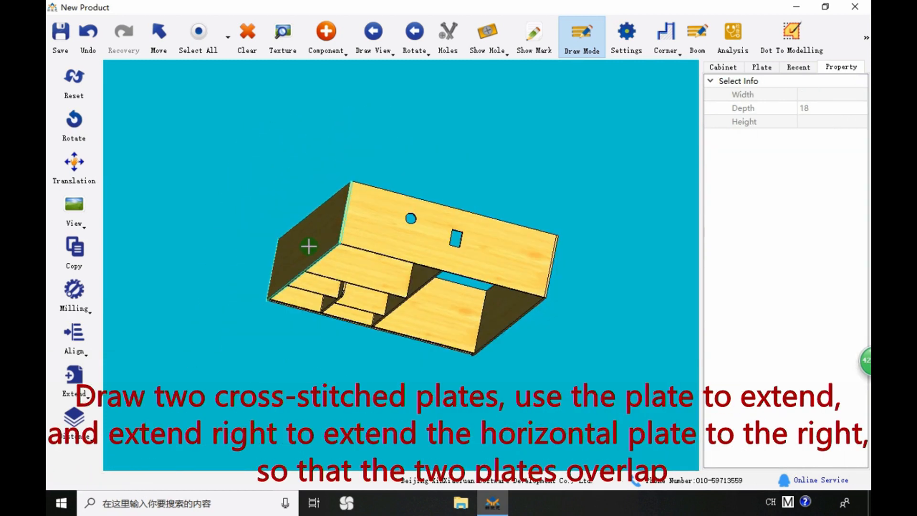
pyautogui.moveTo(308, 246); pyautogui.dragTo(488, 254, button='middle')
pyautogui.scroll(-3, 489, 254)
pyautogui.scroll(5, 376, 251)
pyautogui.moveTo(454, 193); pyautogui.dragTo(404, 180, button='middle')
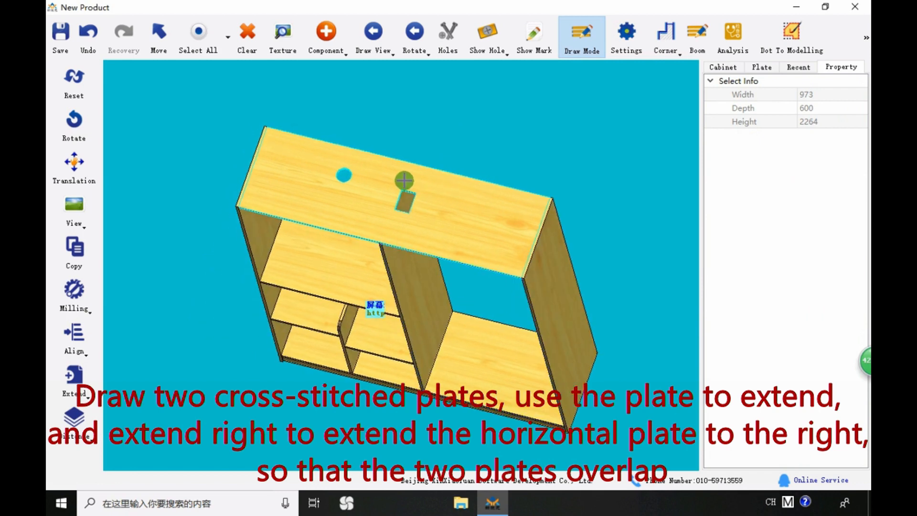
pyautogui.click(404, 181)
pyautogui.click(74, 292)
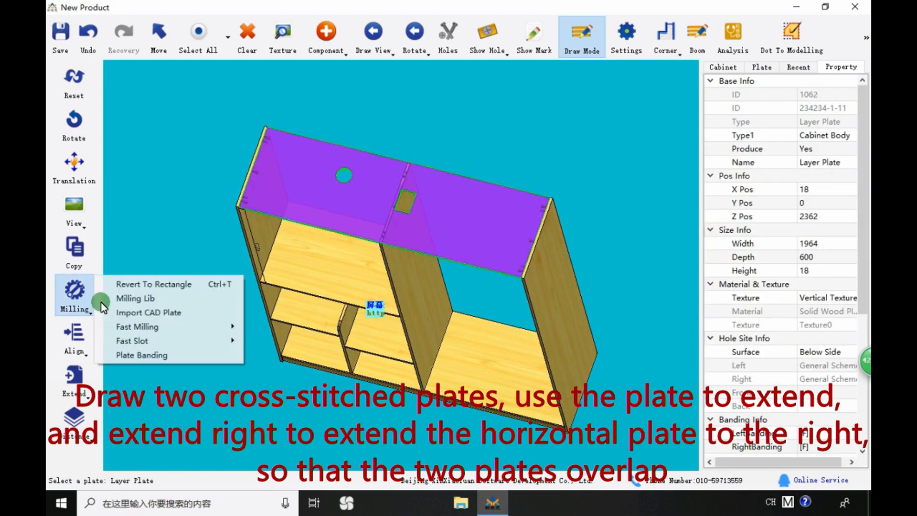
pyautogui.click(166, 285)
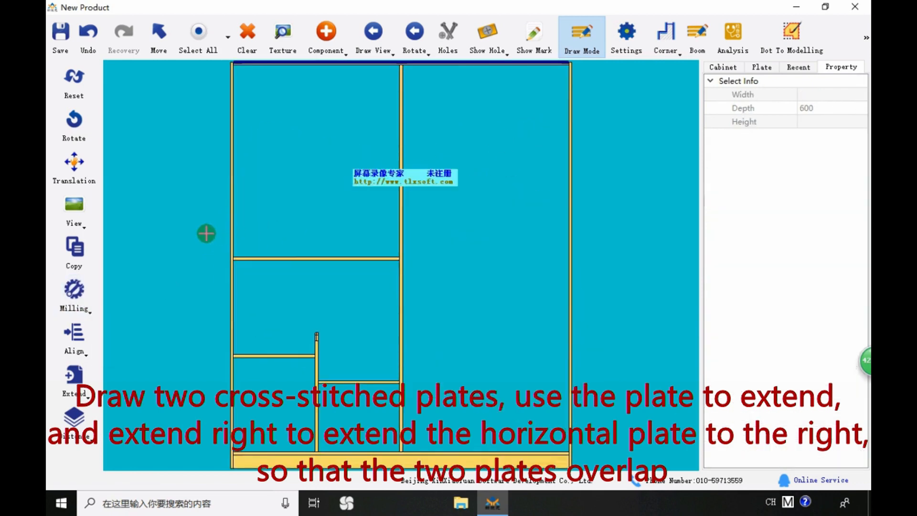
# Delete the interior shelves and the short vertical divider in the cabinet's left bay
pyautogui.moveTo(181, 256); pyautogui.dragTo(414, 400)
pyautogui.press('Delete')
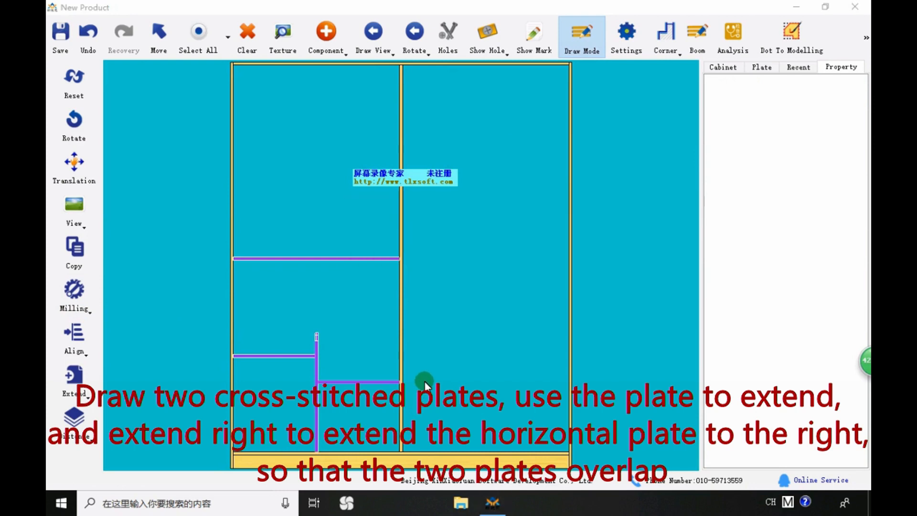
# Extend the mid-height layer plate of the left bay to the right side plate so that it crosses the vertical partition
pyautogui.click(366, 243)
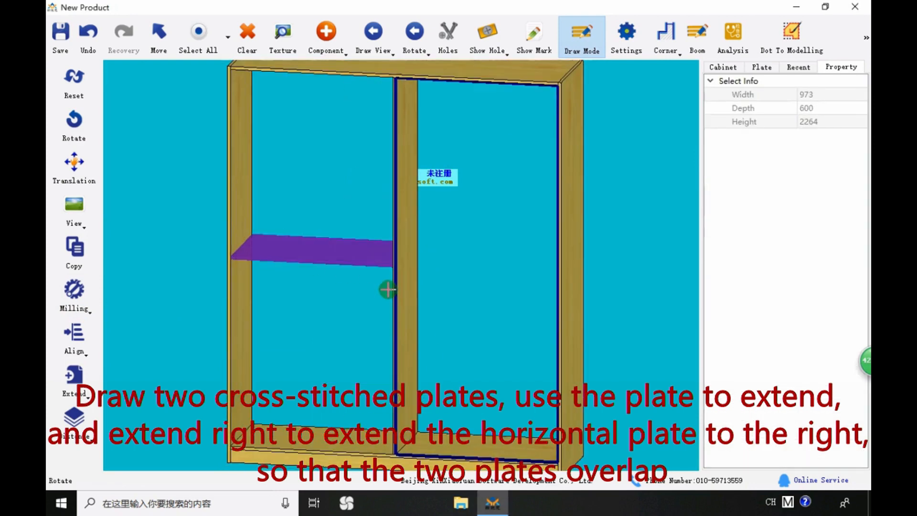
pyautogui.click(84, 327)
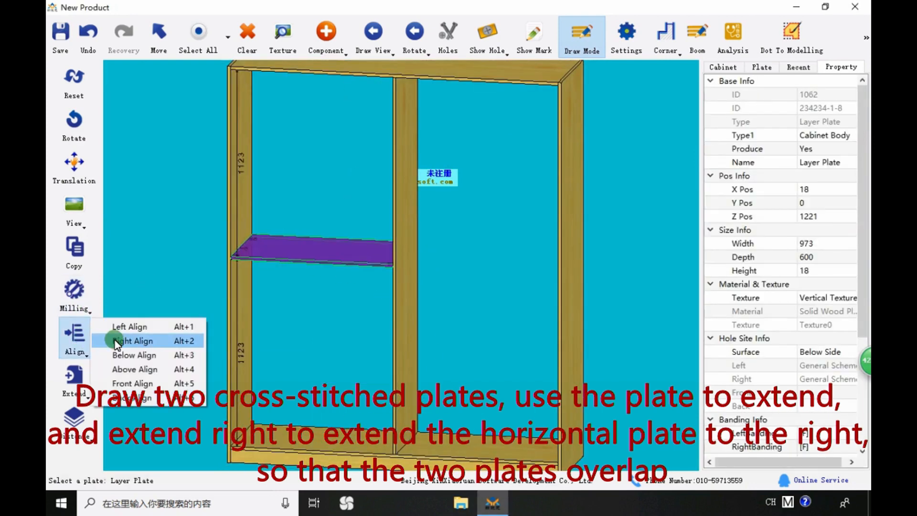
pyautogui.click(87, 309)
pyautogui.click(75, 379)
pyautogui.click(131, 389)
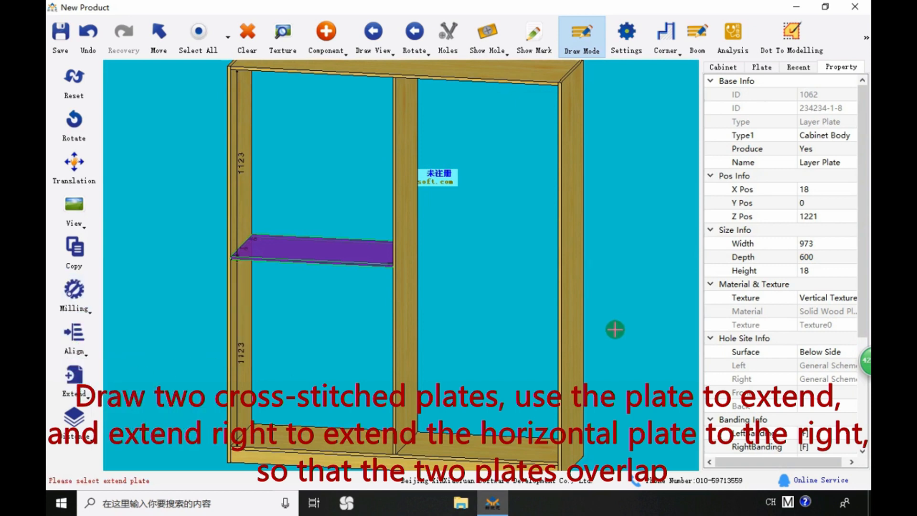
pyautogui.click(571, 311)
pyautogui.scroll(5, 390, 271)
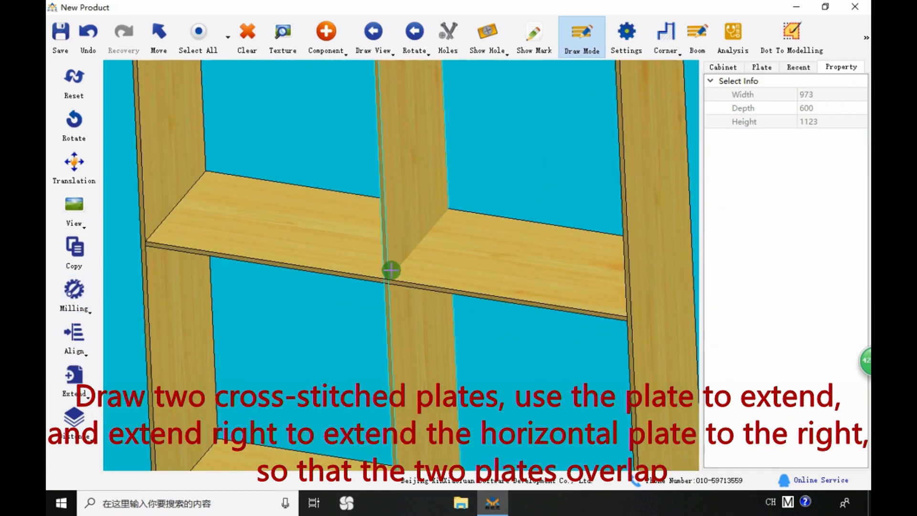
# Check the left and right clearance distances of the vertical partition
pyautogui.scroll(-5, 390, 270)
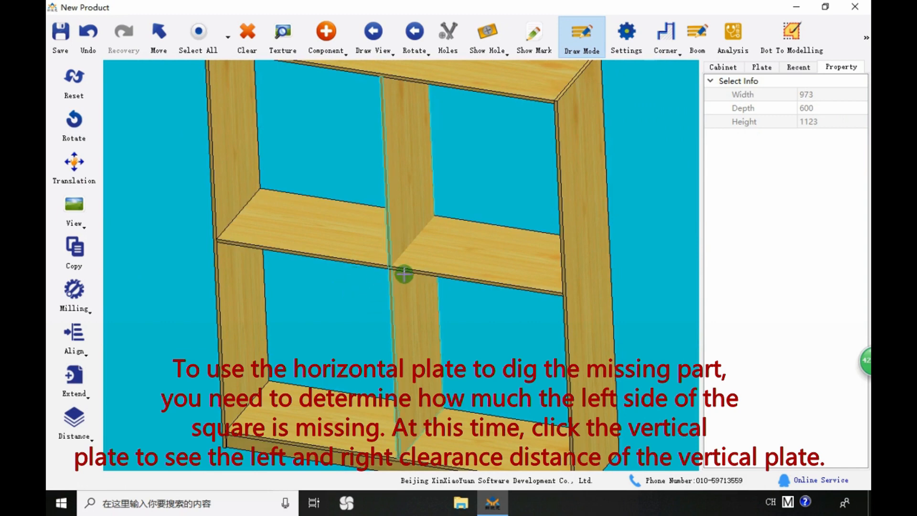
pyautogui.click(395, 297)
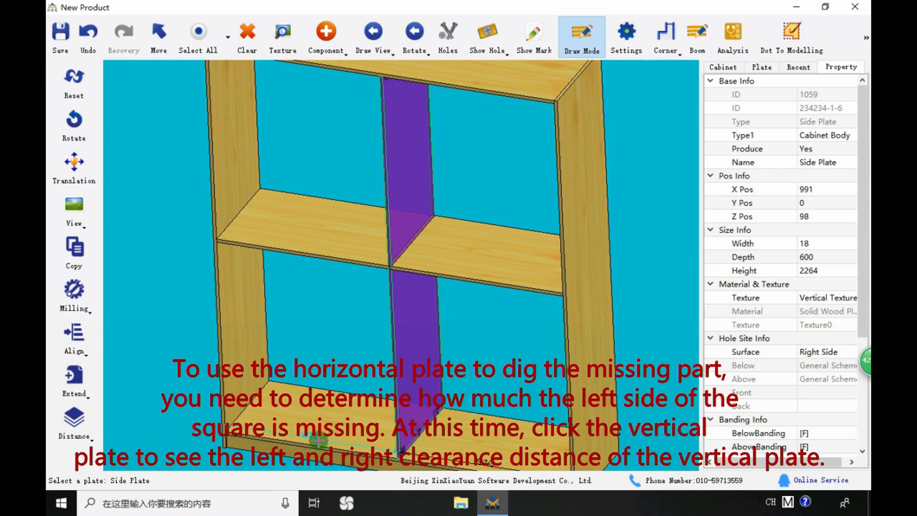
pyautogui.scroll(4, 317, 438)
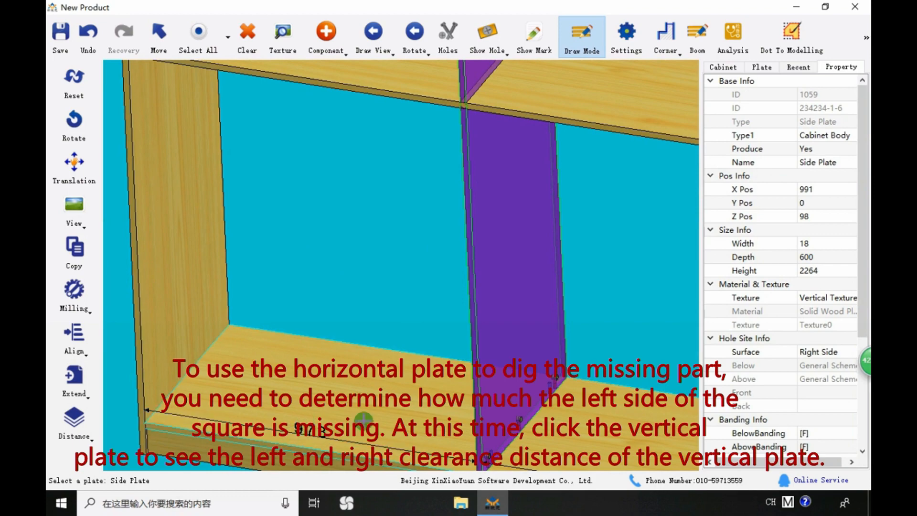
pyautogui.click(364, 419)
# Cut a Deep Rectangle Lack into the Front Edge of the middle layer plate with left distance 973, gap width 18 and gap depth 300
pyautogui.scroll(-5, 382, 401)
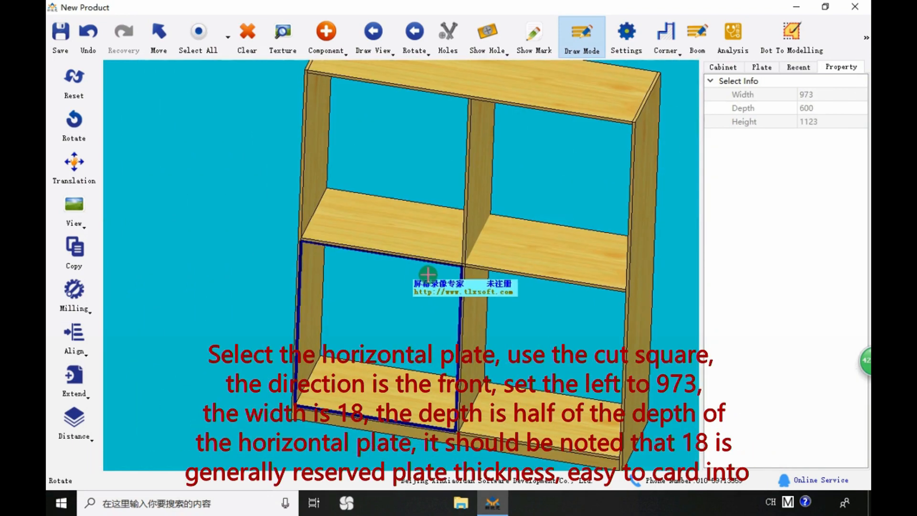
pyautogui.scroll(2, 466, 235)
pyautogui.click(466, 232)
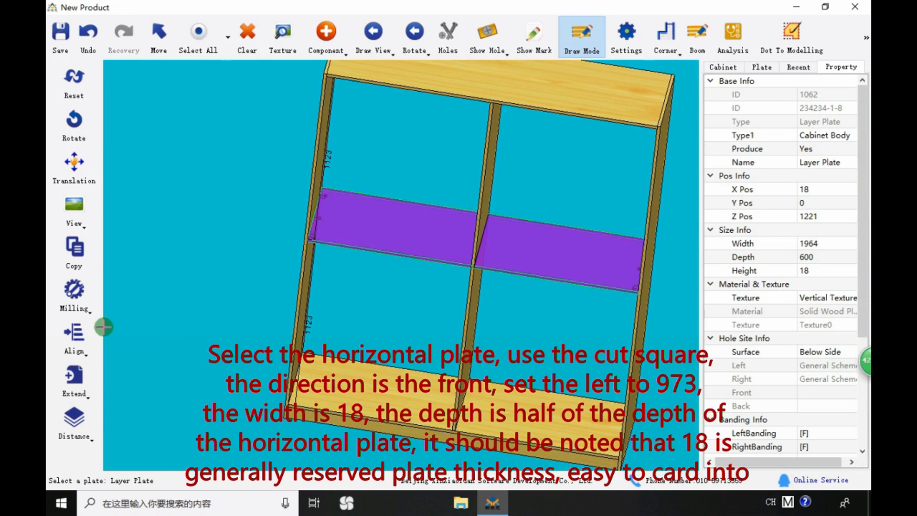
pyautogui.click(78, 302)
pyautogui.moveTo(194, 325)
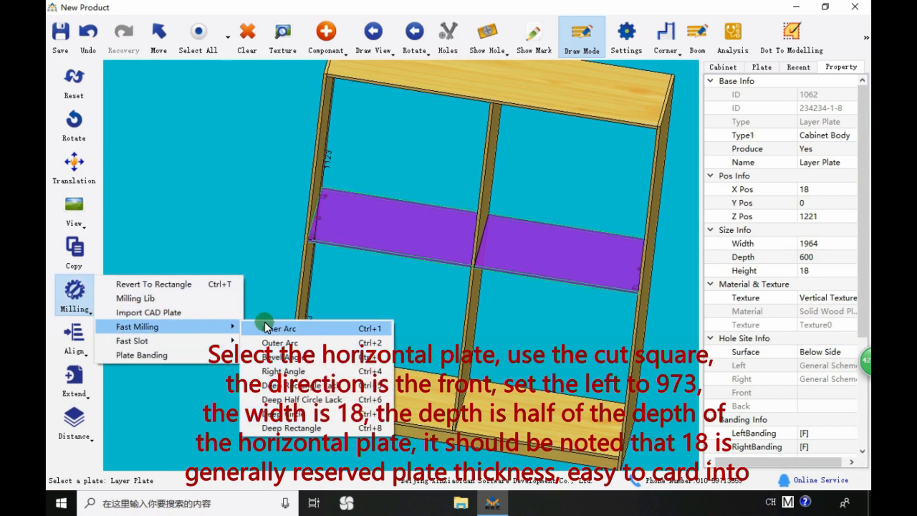
pyautogui.click(344, 385)
pyautogui.click(487, 194)
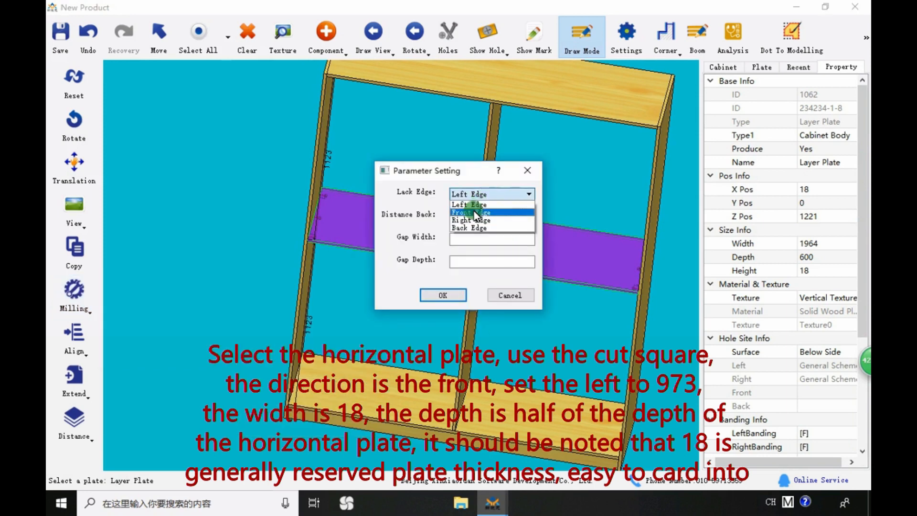
pyautogui.click(474, 216)
pyautogui.click(472, 216)
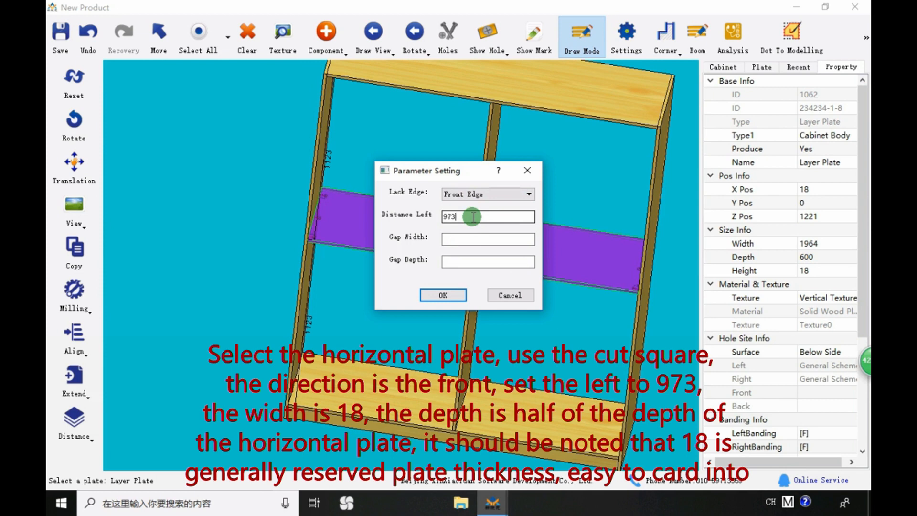
pyautogui.write('973')
pyautogui.click(486, 237)
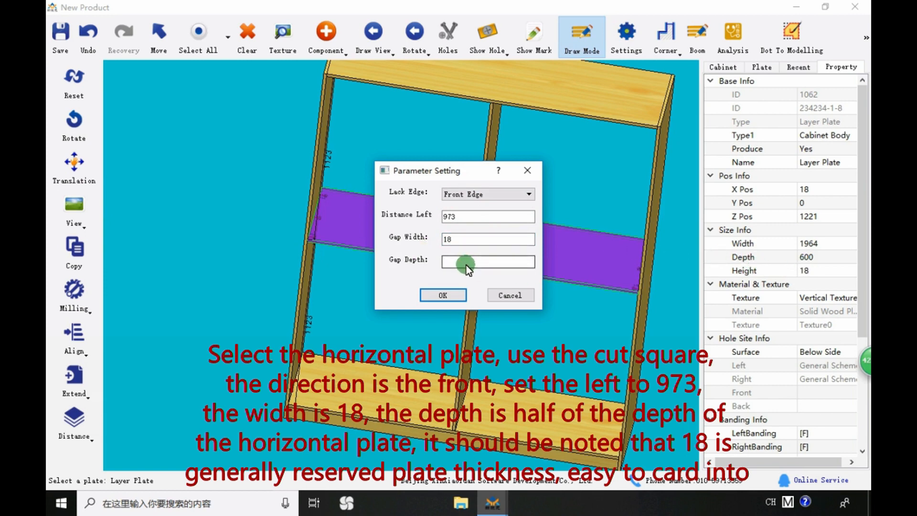
pyautogui.write('300')
pyautogui.click(443, 295)
# Hide the vertical partition and examine the notch cut into the middle layer plate
pyautogui.scroll(5, 517, 208)
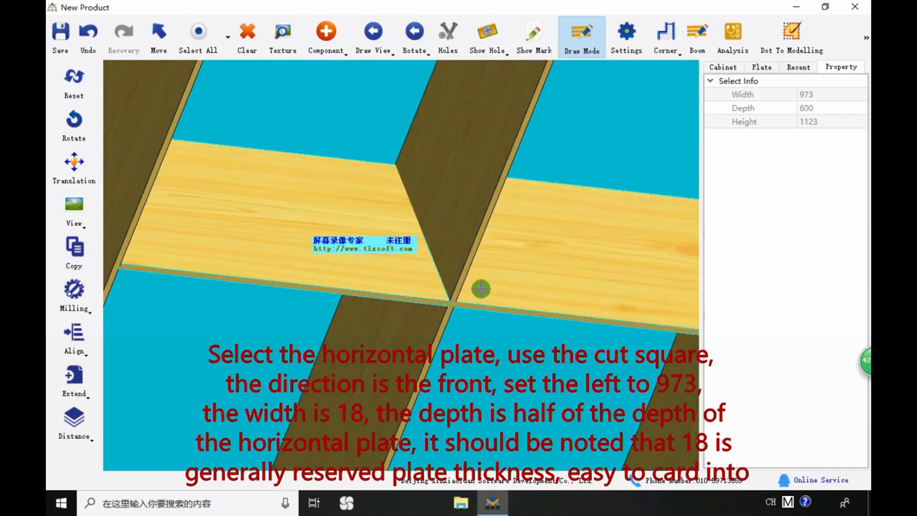
pyautogui.click(462, 231)
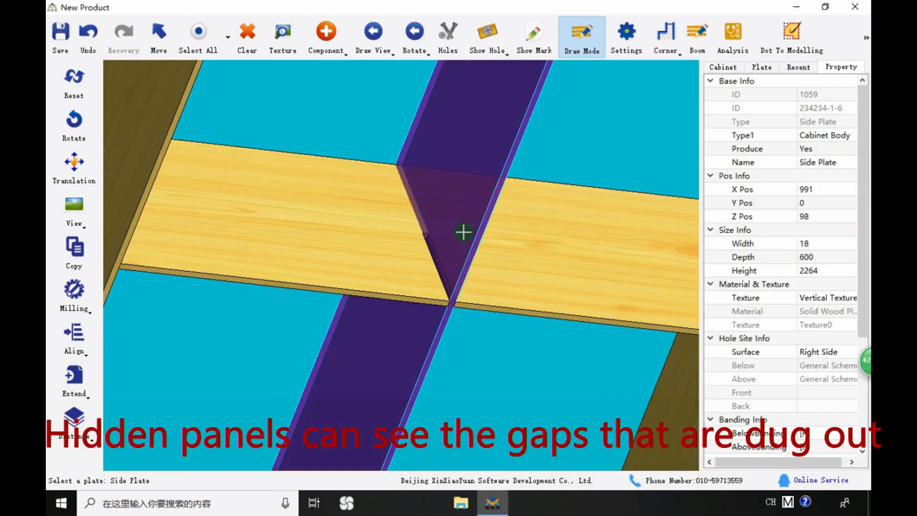
pyautogui.rightClick(463, 149)
pyautogui.moveTo(595, 253)
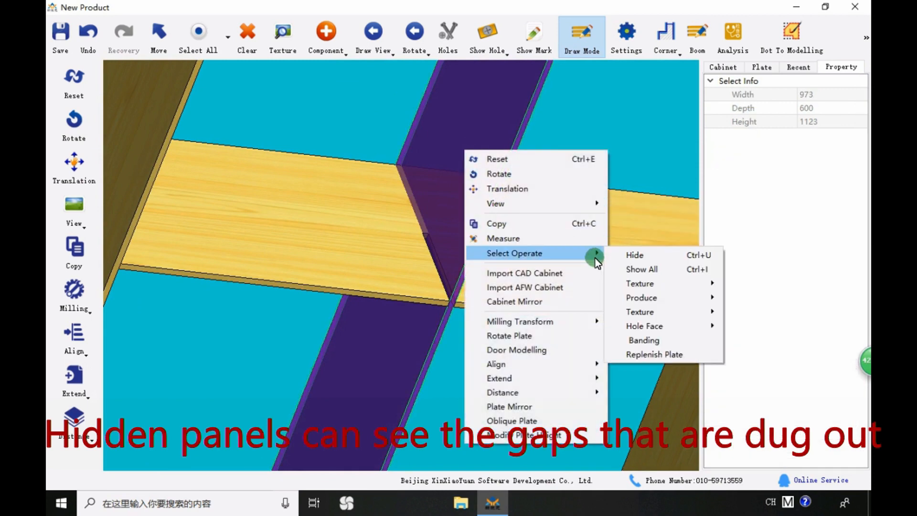
pyautogui.click(651, 254)
pyautogui.scroll(3, 438, 238)
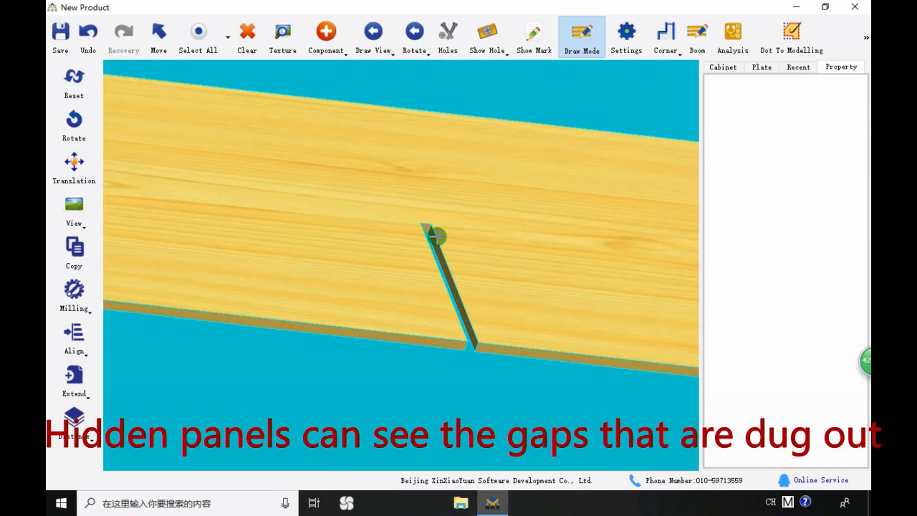
# Show all hidden plates again
pyautogui.click(424, 212)
pyautogui.rightClick(425, 213)
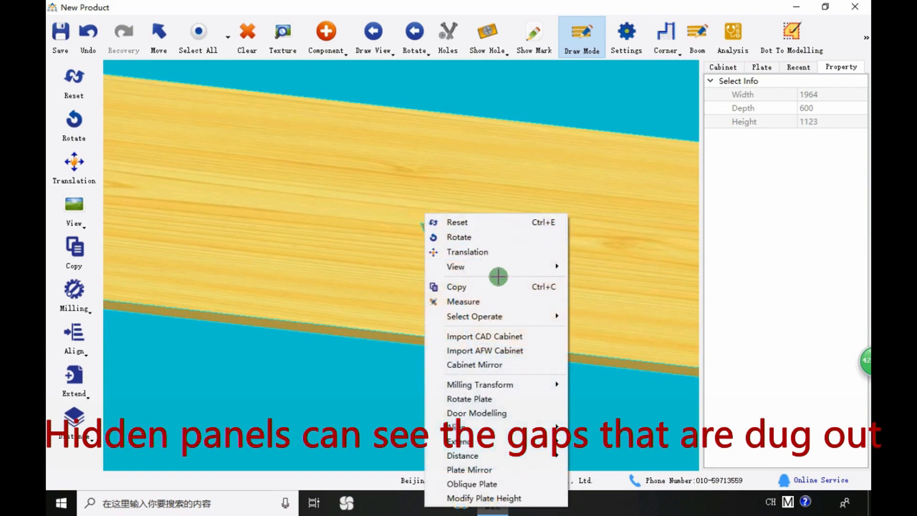
pyautogui.moveTo(548, 318)
pyautogui.click(601, 333)
pyautogui.scroll(2, 462, 266)
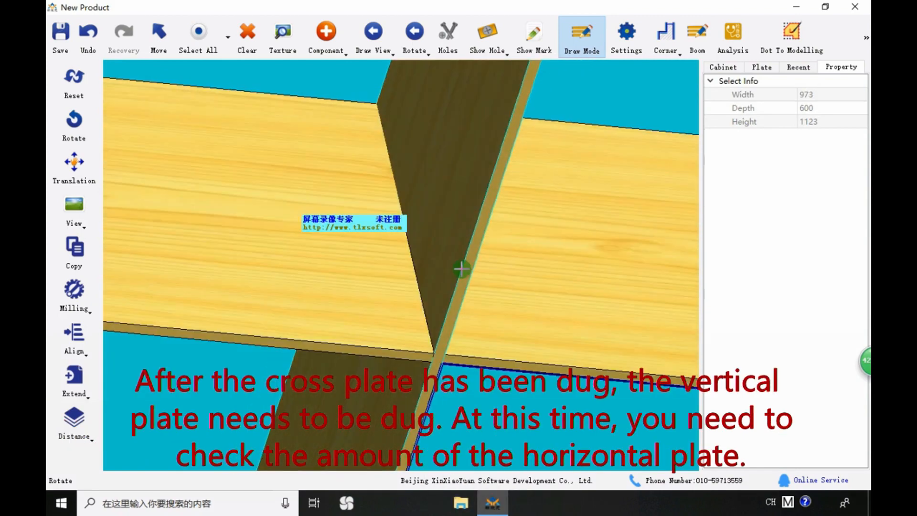
# Select the vertical partition that crosses the notched layer plate
pyautogui.click(454, 260)
pyautogui.scroll(-2, 454, 260)
pyautogui.scroll(-4, 449, 243)
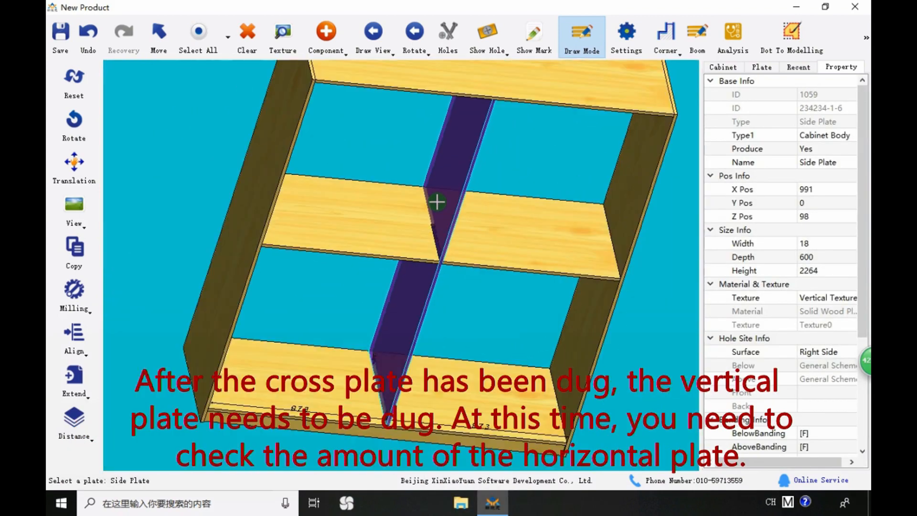
# Select the middle horizontal layer plate and examine its distance from the bottom plate
pyautogui.click(417, 213)
pyautogui.click(395, 209)
pyautogui.scroll(5, 395, 209)
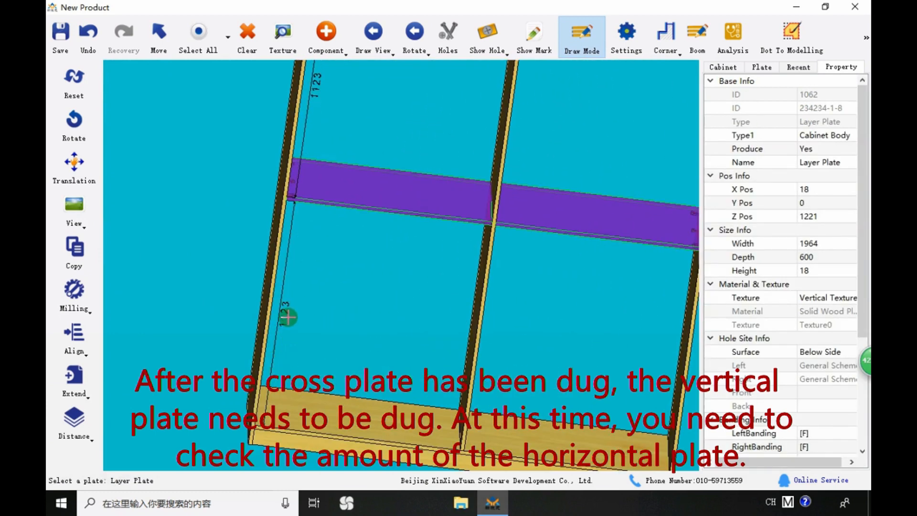
pyautogui.scroll(5, 286, 312)
pyautogui.scroll(-4, 287, 333)
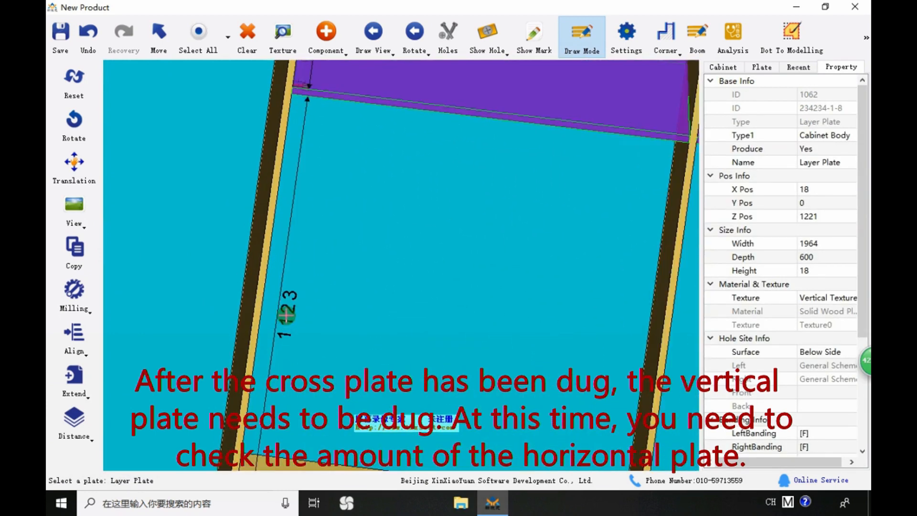
# Mill a rectangular notch in the vertical divider's back edge, 1123 from below, with gap width 18 and gap depth 300
pyautogui.click(579, 154)
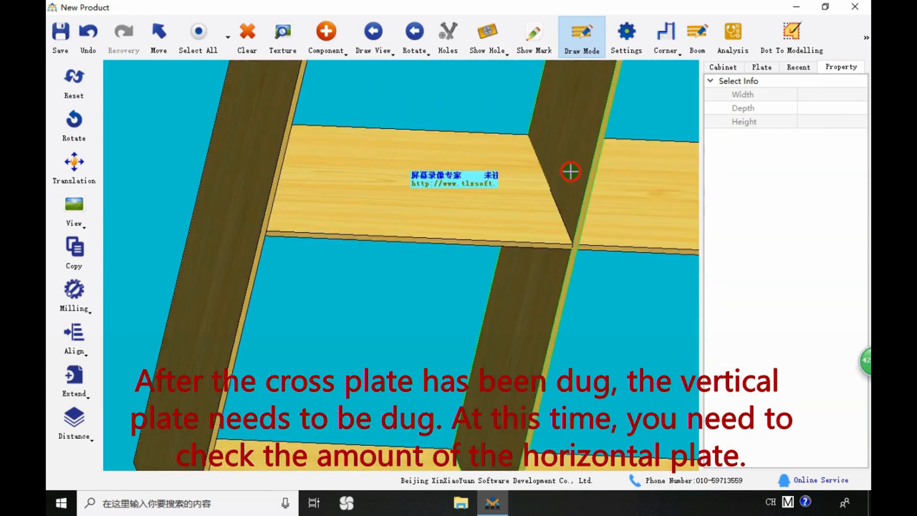
pyautogui.click(568, 170)
pyautogui.click(74, 294)
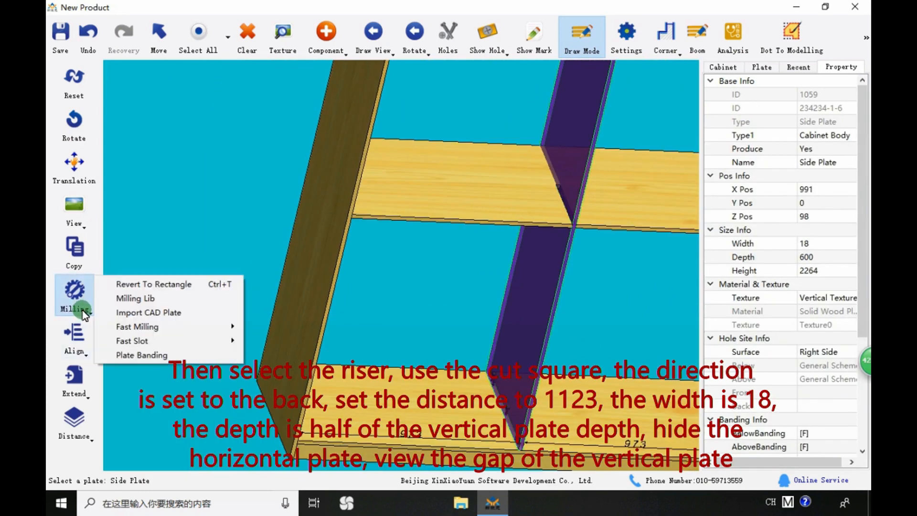
pyautogui.moveTo(169, 324)
pyautogui.click(306, 385)
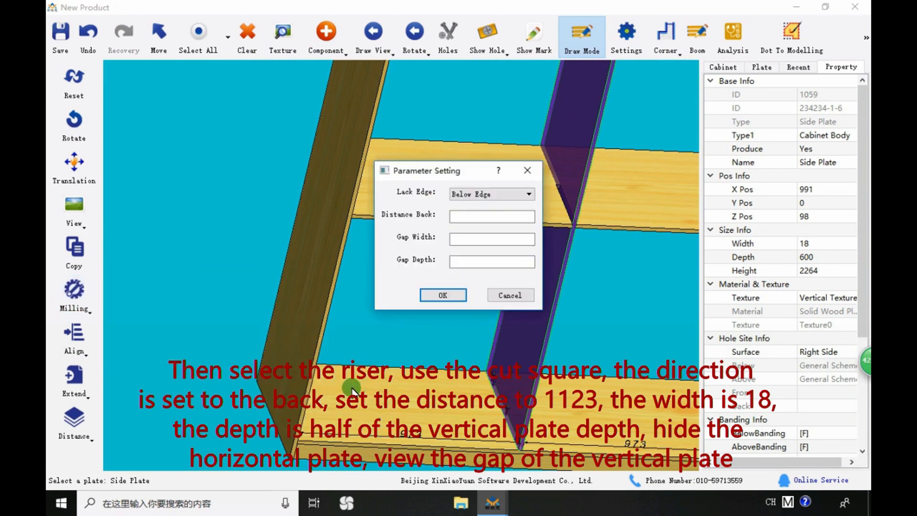
pyautogui.click(492, 193)
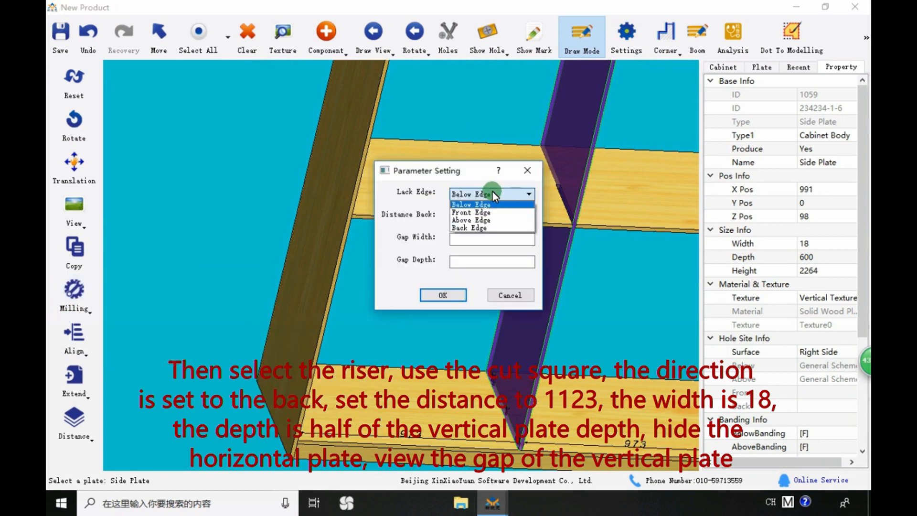
pyautogui.click(473, 228)
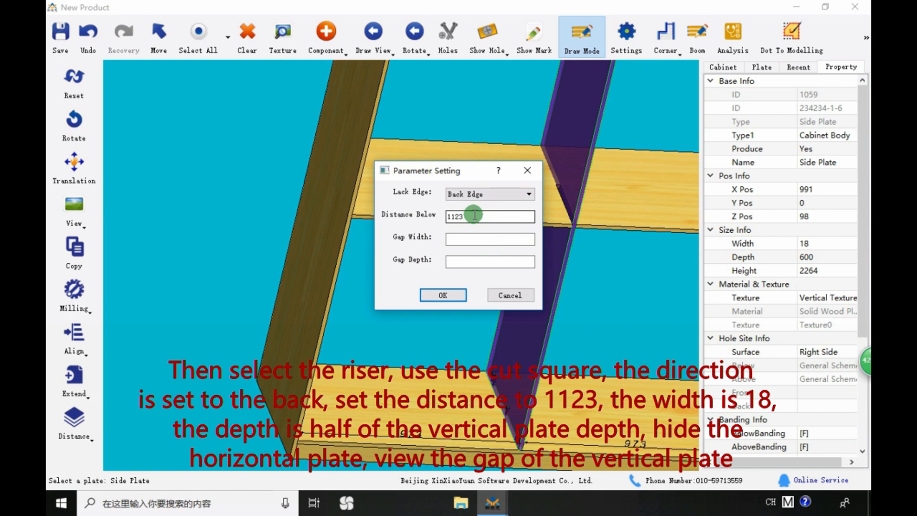
pyautogui.click(473, 239)
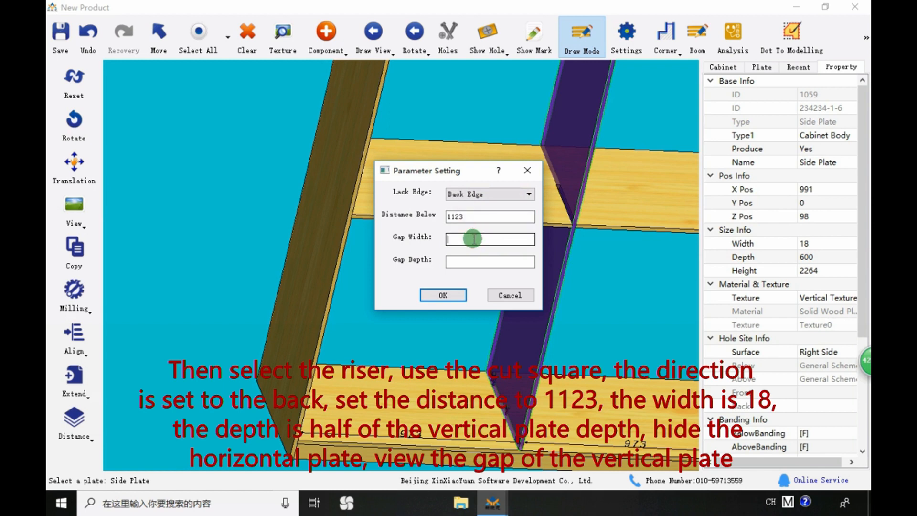
pyautogui.click(474, 257)
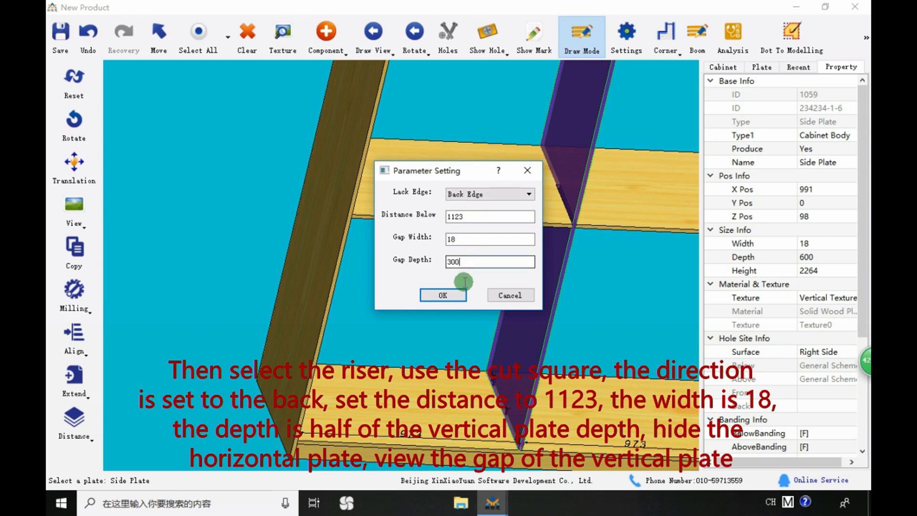
pyautogui.click(442, 295)
# Hide the middle horizontal plate and examine the notch in the vertical divider
pyautogui.scroll(5, 551, 184)
pyautogui.click(552, 186)
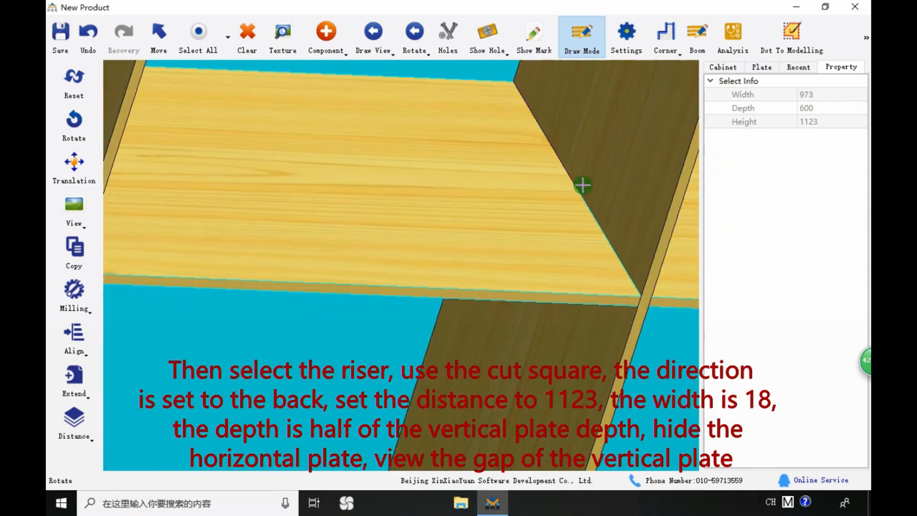
pyautogui.click(453, 231)
pyautogui.moveTo(568, 311)
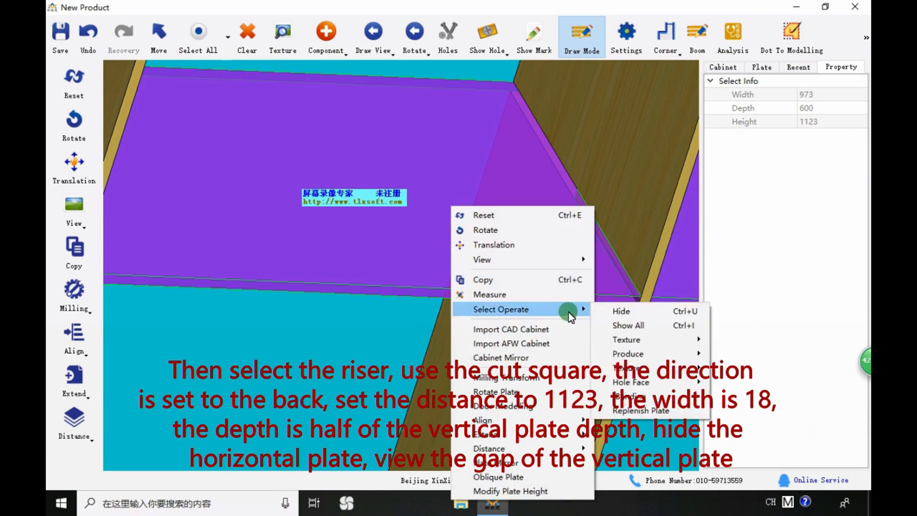
pyautogui.click(623, 312)
pyautogui.moveTo(559, 232); pyautogui.dragTo(451, 145)
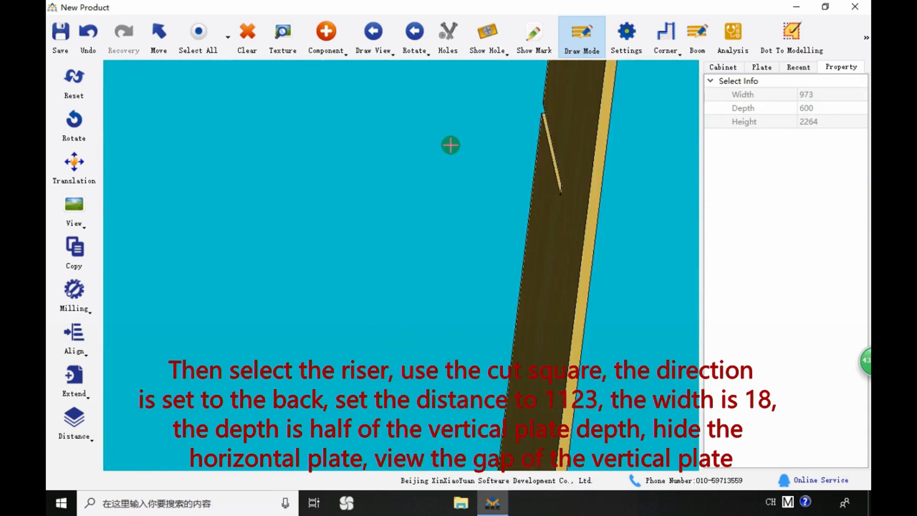
# Show all hidden plates again and examine the complete cabinet with its crossing plates
pyautogui.rightClick(449, 143)
pyautogui.moveTo(568, 247)
pyautogui.click(623, 261)
pyautogui.scroll(-5, 516, 283)
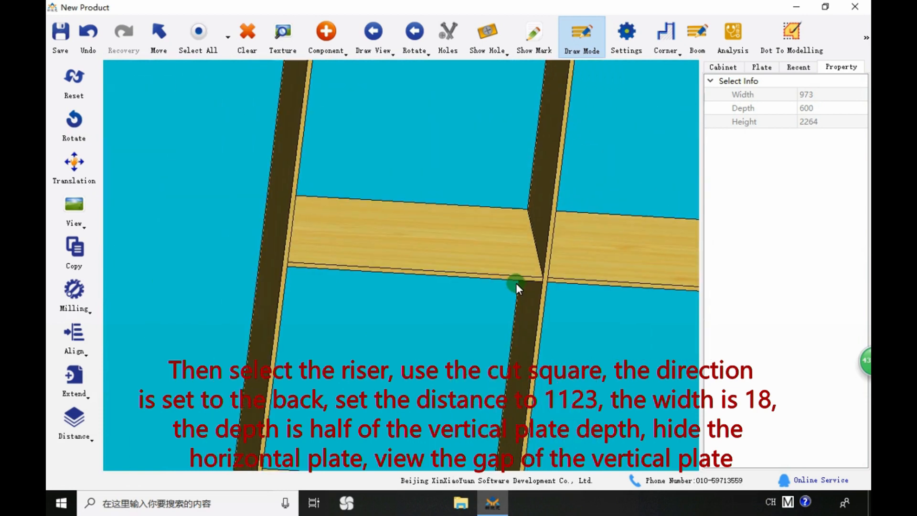
pyautogui.moveTo(594, 266); pyautogui.dragTo(491, 270)
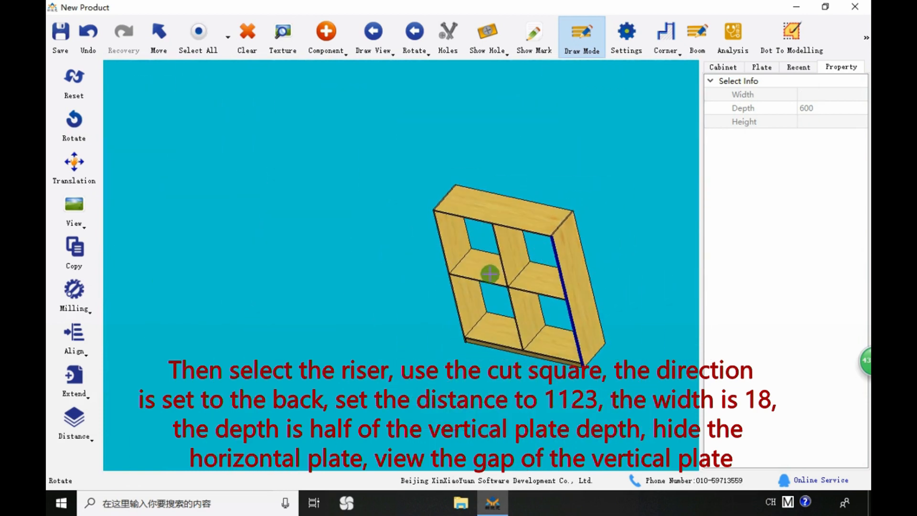
pyautogui.scroll(4, 508, 266)
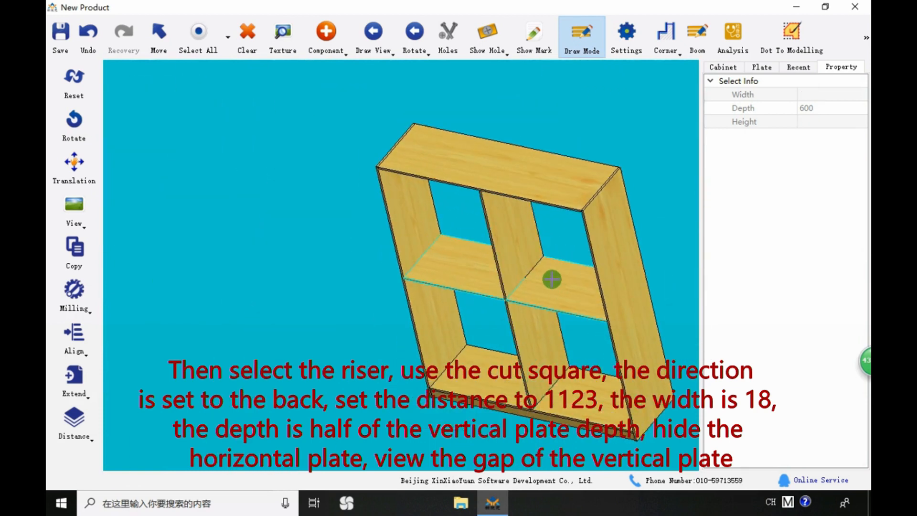
pyautogui.scroll(2, 548, 292)
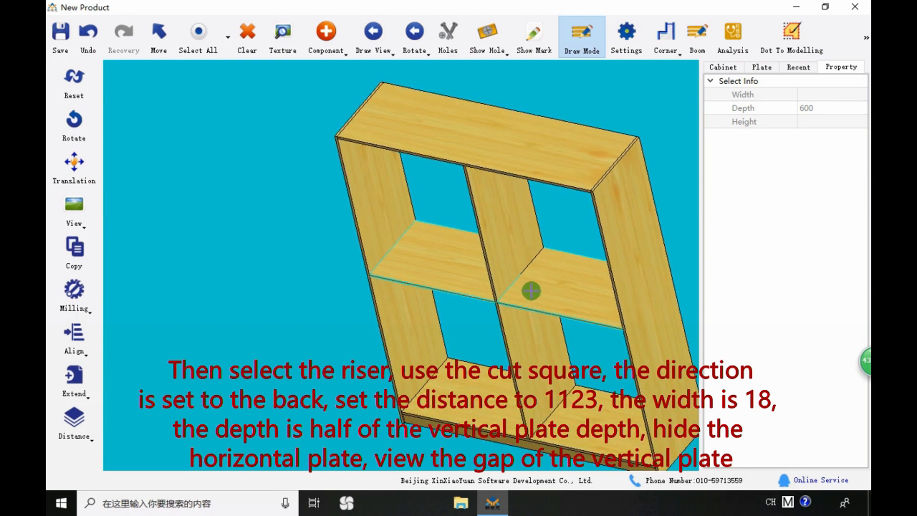
# Clear the cabinet from the model and open the Computer Desk category of the cabinet library
pyautogui.click(247, 39)
pyautogui.click(478, 257)
pyautogui.click(735, 66)
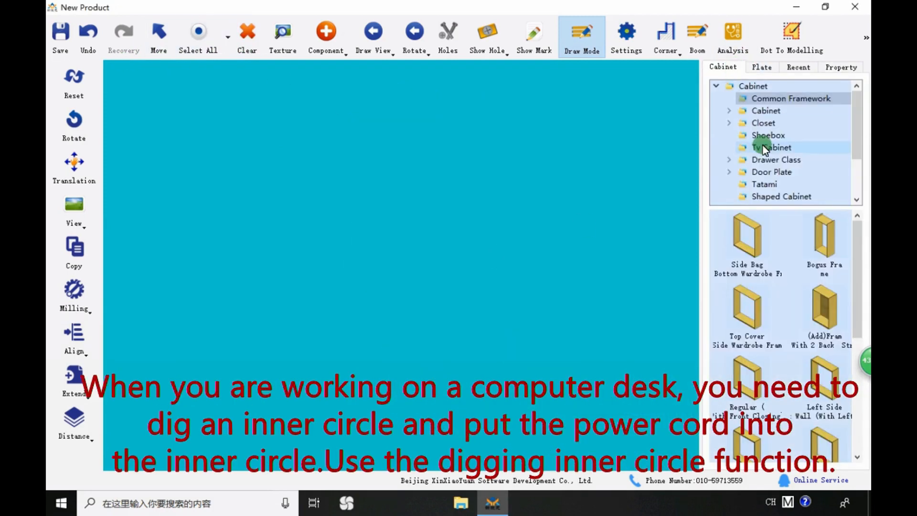
pyautogui.scroll(-1, 764, 148)
pyautogui.click(764, 148)
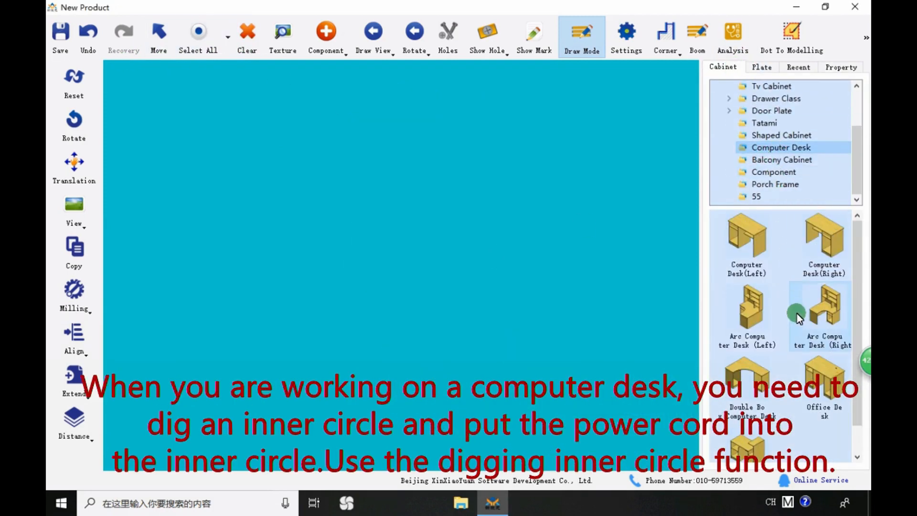
# Add a Double Box Computer Desk with its default parameters to the empty scene
pyautogui.doubleClick(815, 307)
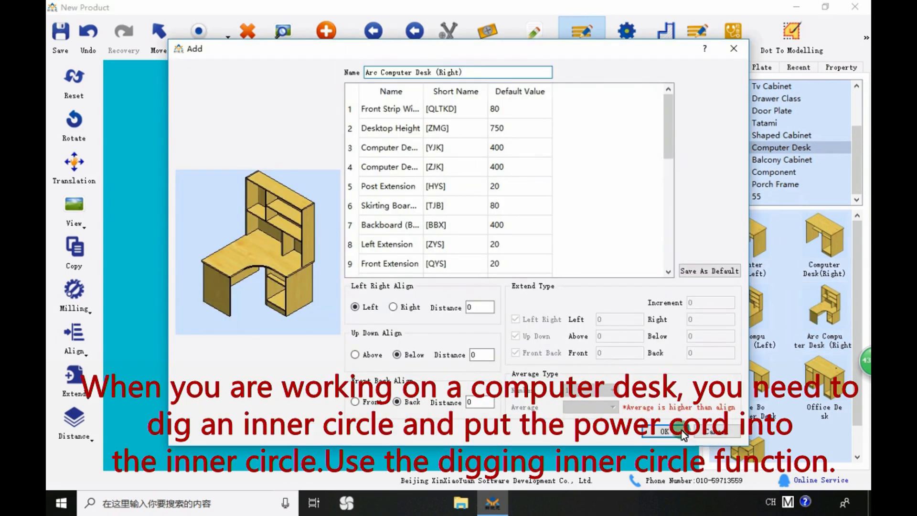
pyautogui.click(716, 430)
pyautogui.doubleClick(746, 382)
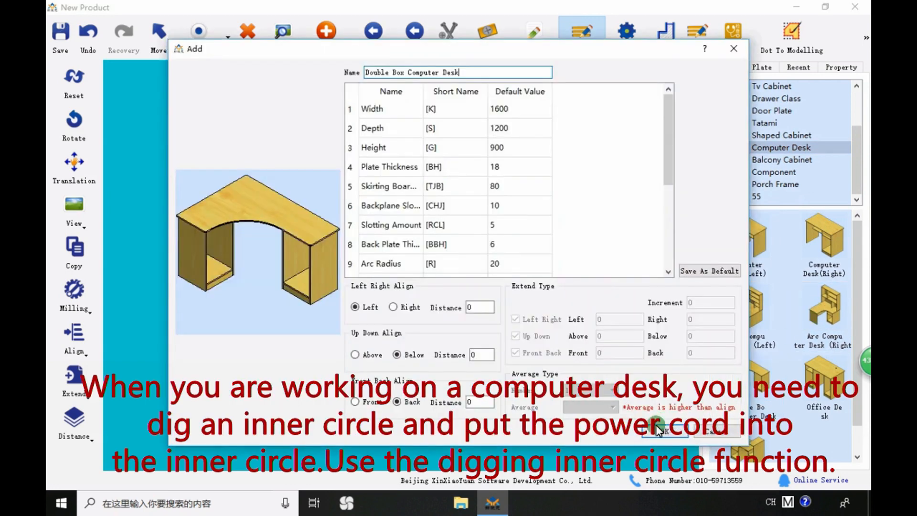
pyautogui.click(664, 430)
pyautogui.doubleClick(316, 165)
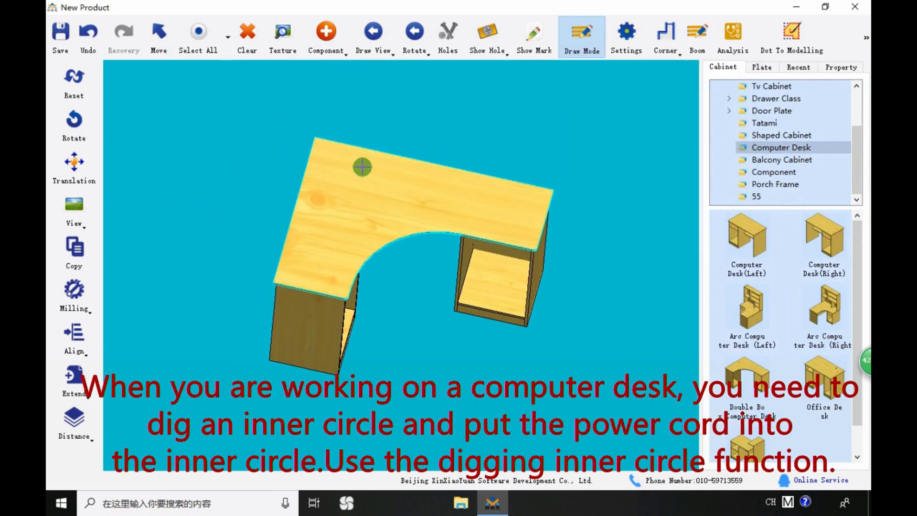
# Mill a Deep Circle hole in the desktop, centred 200 from the left and 200 from the back, with radius 20
pyautogui.click(370, 193)
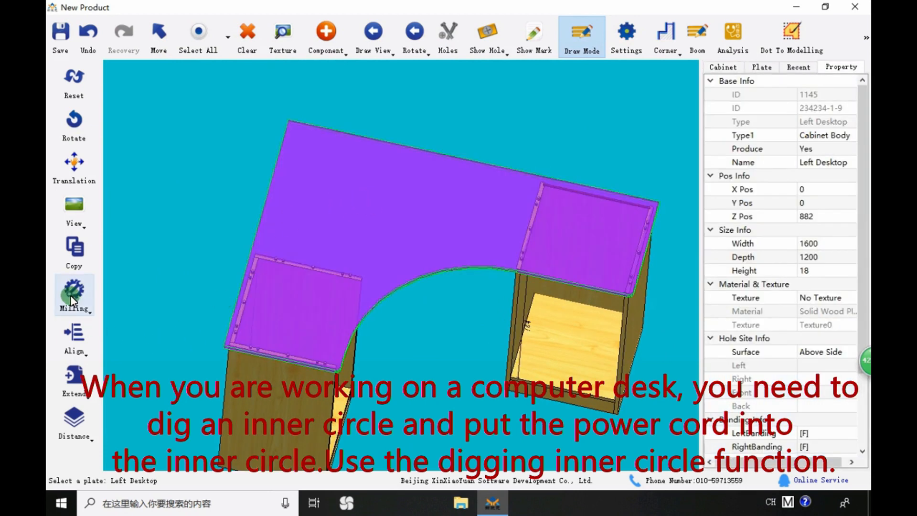
pyautogui.click(88, 306)
pyautogui.moveTo(210, 327)
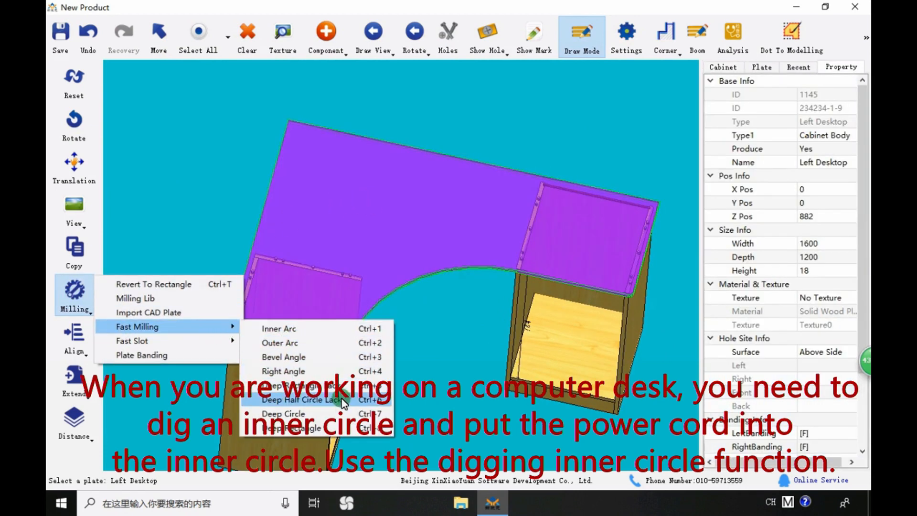
pyautogui.click(334, 414)
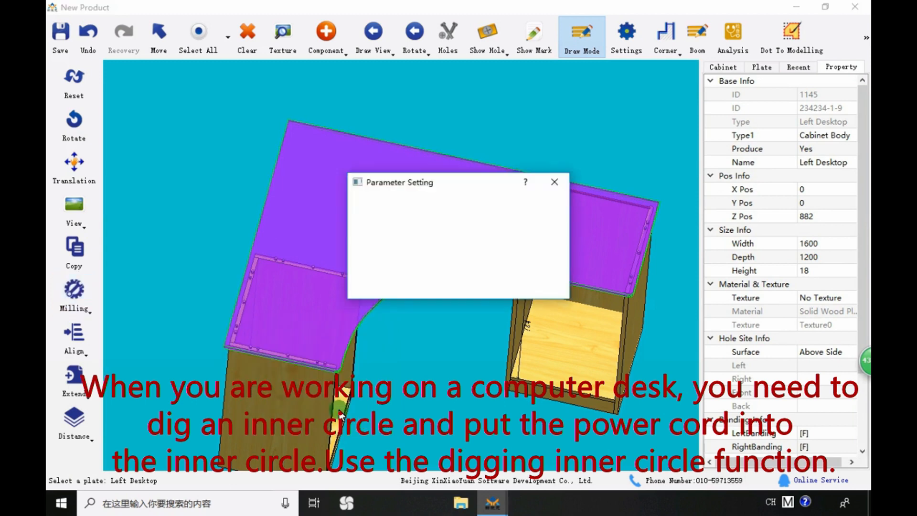
pyautogui.click(500, 207)
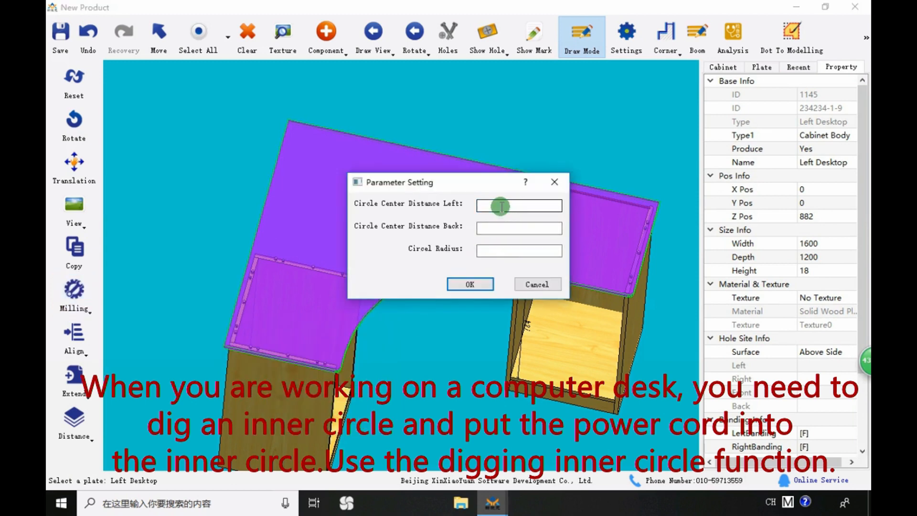
pyautogui.press('Tab')
pyautogui.press('Tab')
pyautogui.write('20')
pyautogui.click(469, 284)
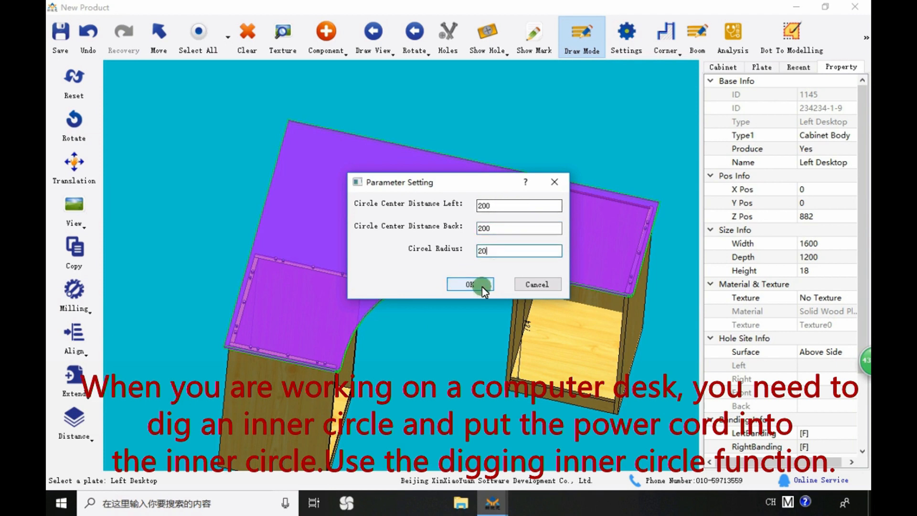
pyautogui.scroll(5, 315, 167)
pyautogui.moveTo(290, 174); pyautogui.dragTo(331, 211)
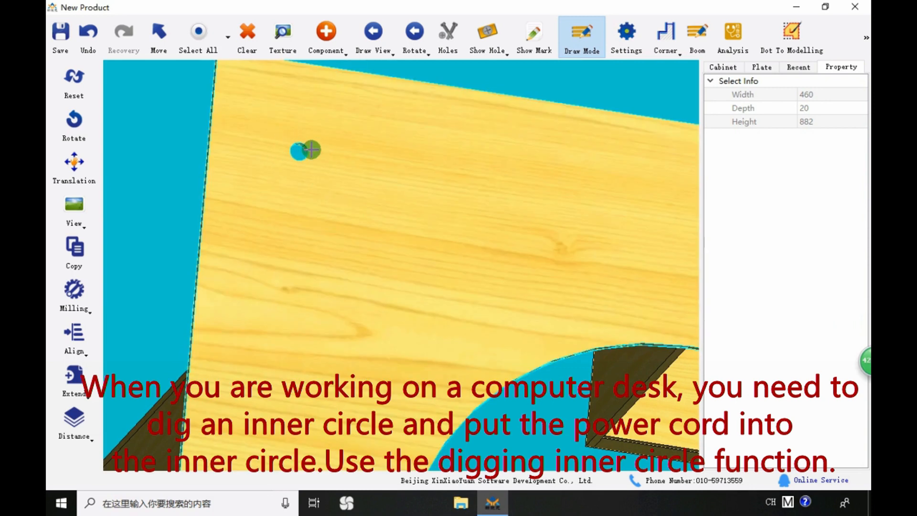
pyautogui.scroll(-5, 307, 150)
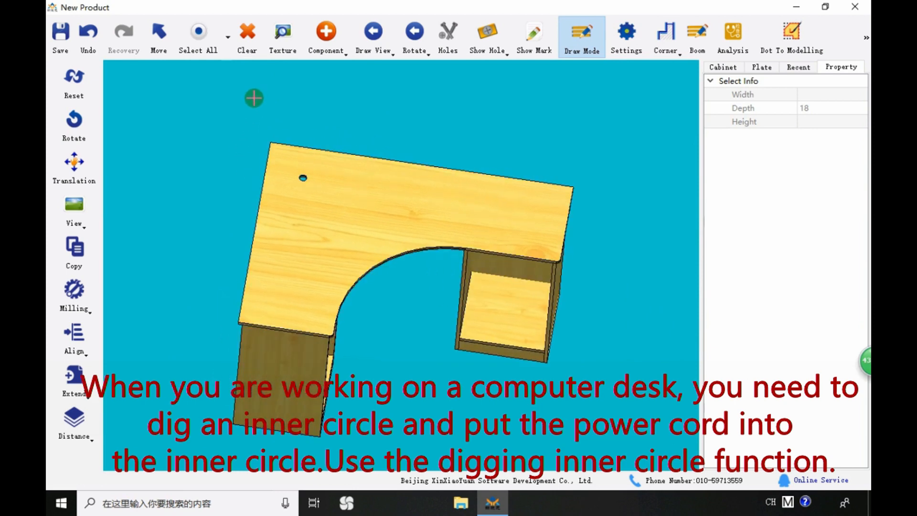
# Clear the desk from the model and open the Embedded Drawer series under Middle Drawer in the cabinet library
pyautogui.click(248, 34)
pyautogui.click(467, 260)
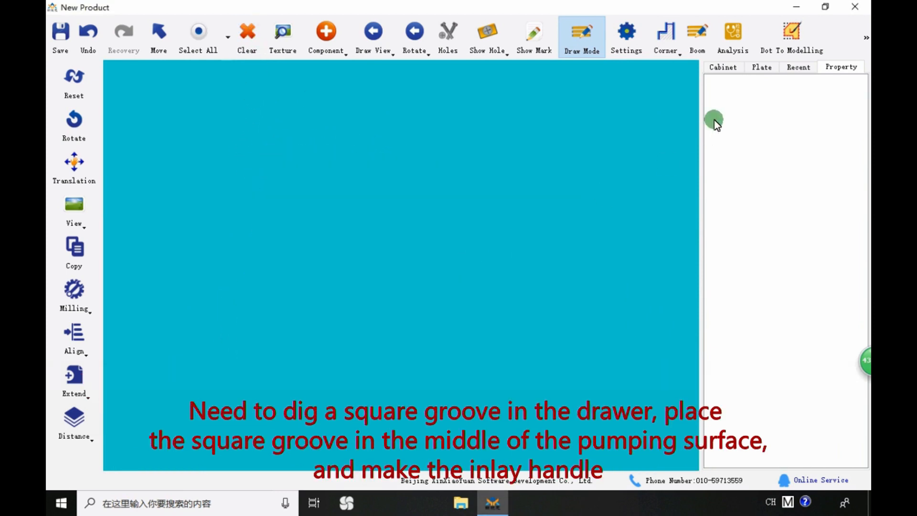
pyautogui.click(783, 86)
pyautogui.scroll(3, 783, 109)
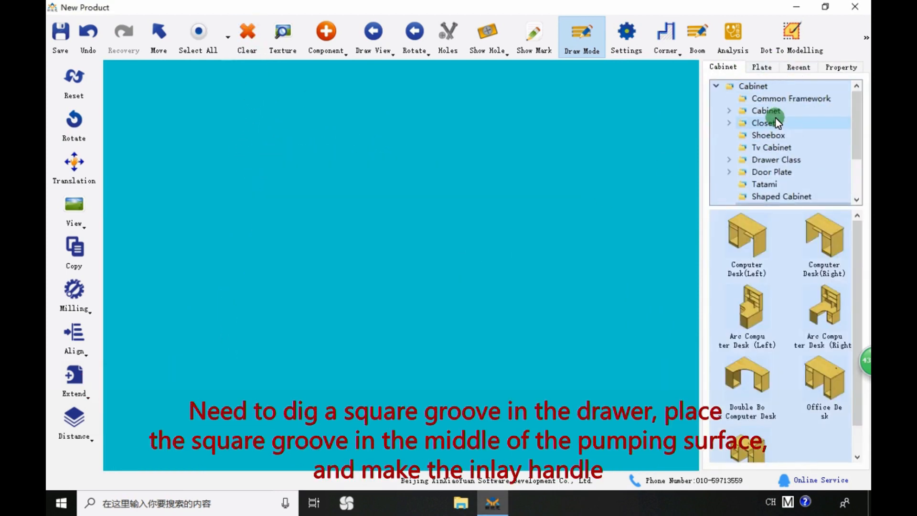
pyautogui.click(734, 172)
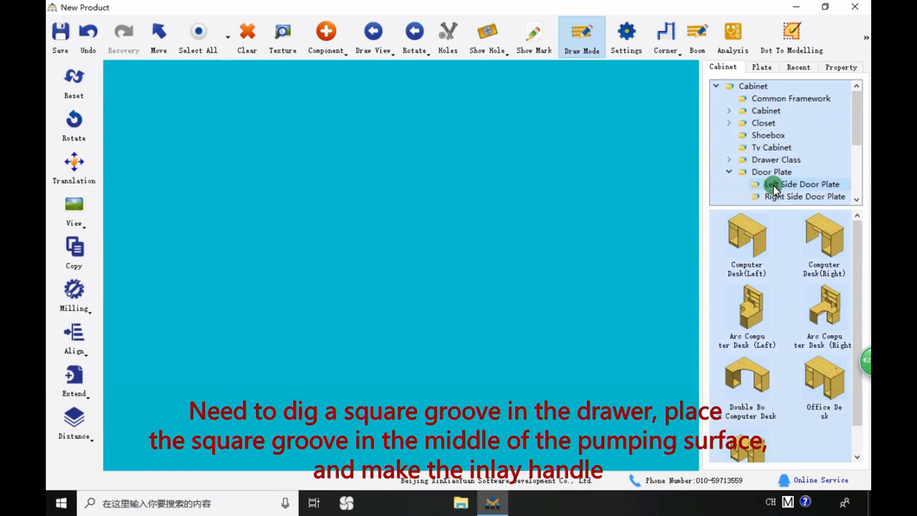
pyautogui.click(771, 185)
pyautogui.click(728, 159)
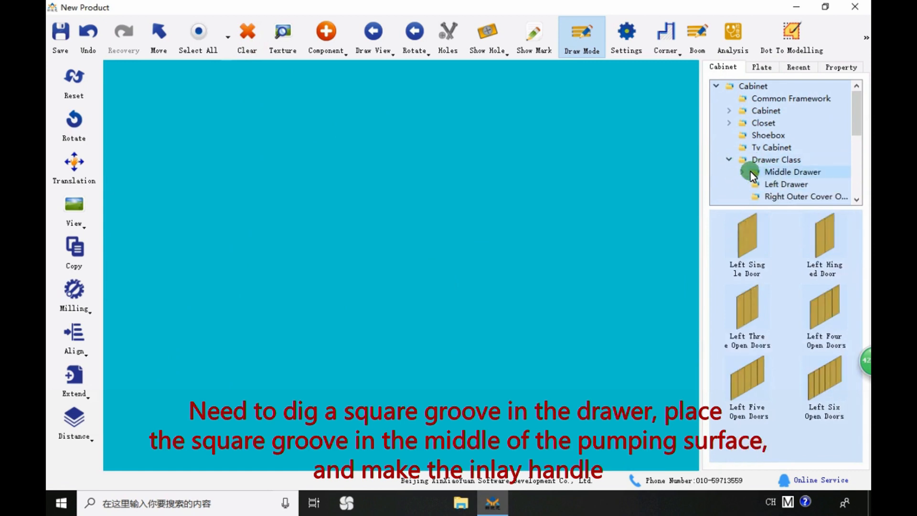
pyautogui.click(742, 172)
pyautogui.click(777, 194)
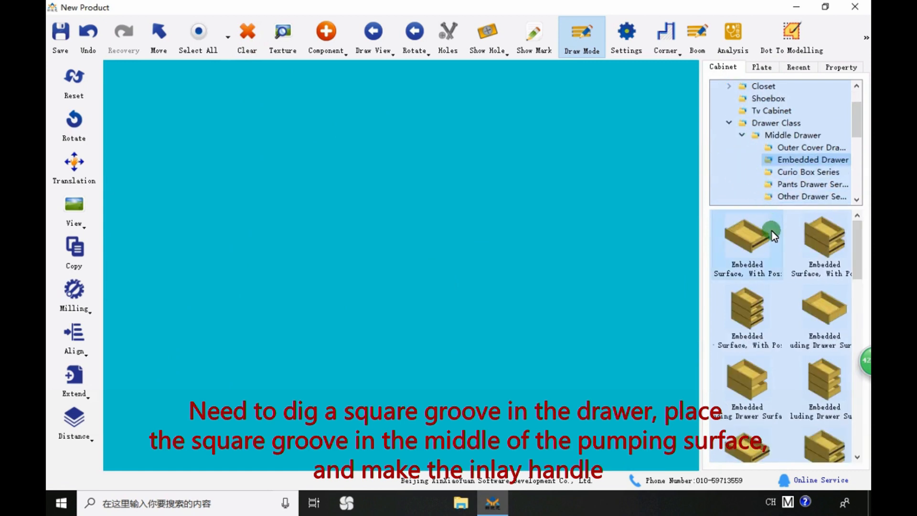
# Add the first single drawer of the Embedded Drawer series with its default parameters
pyautogui.doubleClick(771, 231)
pyautogui.click(565, 351)
pyautogui.moveTo(526, 232); pyautogui.dragTo(526, 162, button='middle')
pyautogui.scroll(-3, 525, 161)
pyautogui.moveTo(481, 213); pyautogui.dragTo(416, 252, button='middle')
# Start a Deep Rectangle Slot on the drawer's front plate with a left distance of 496/2
pyautogui.click(401, 248)
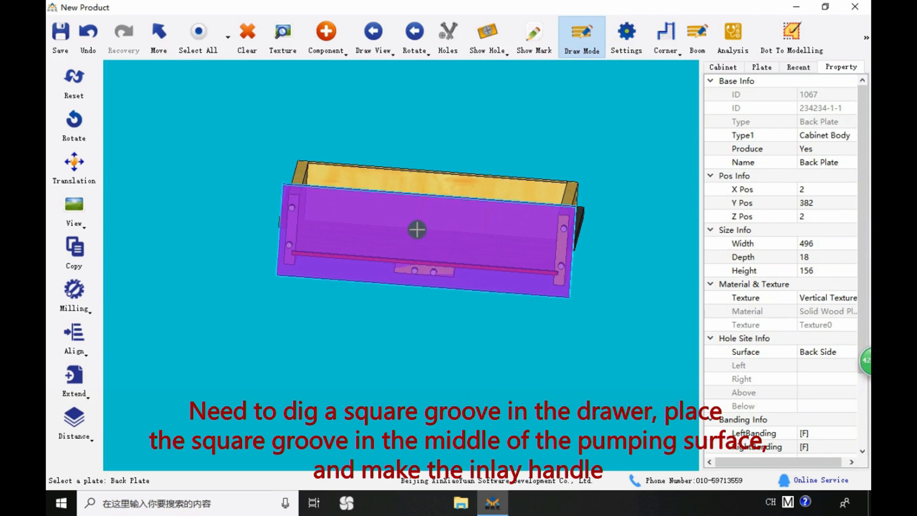
pyautogui.click(82, 306)
pyautogui.moveTo(184, 328)
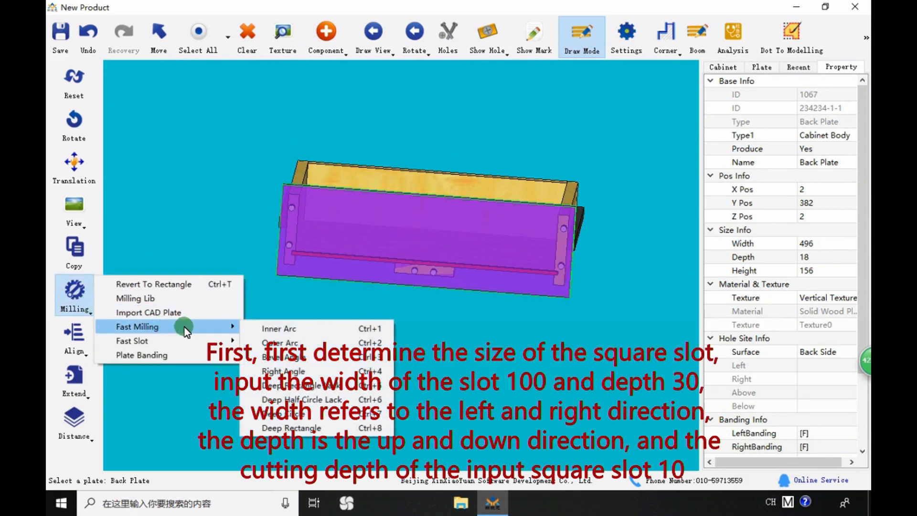
pyautogui.moveTo(220, 341)
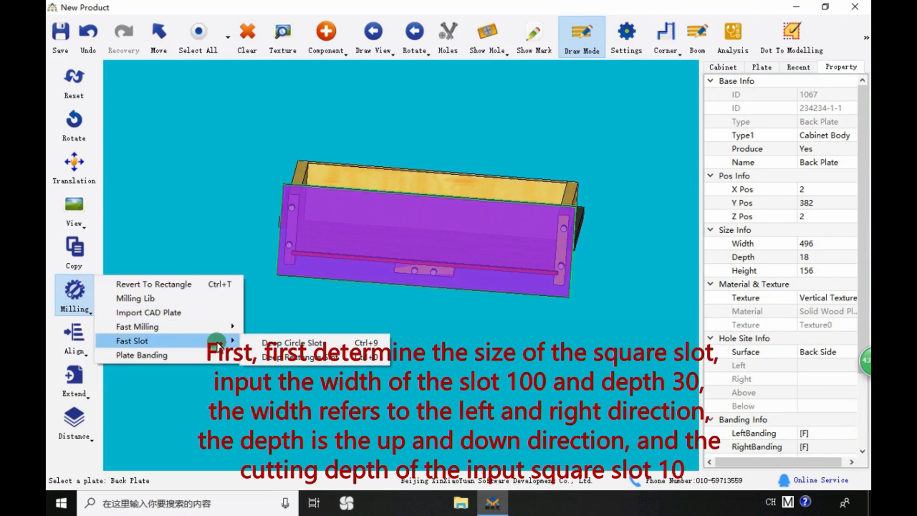
pyautogui.click(337, 358)
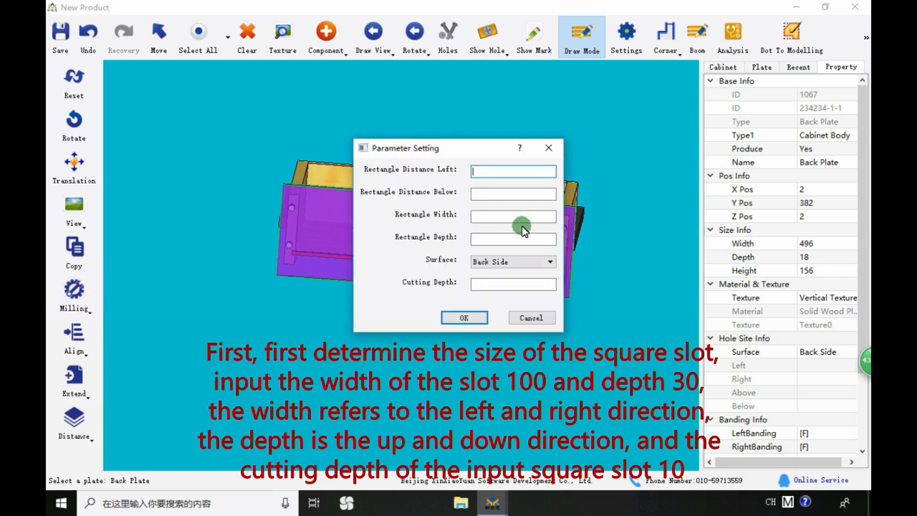
pyautogui.moveTo(532, 148); pyautogui.dragTo(395, 144)
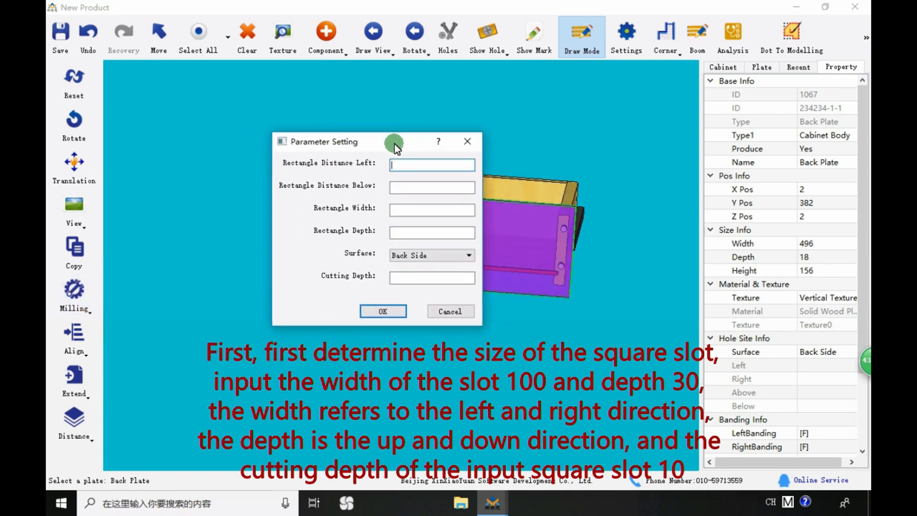
pyautogui.click(394, 164)
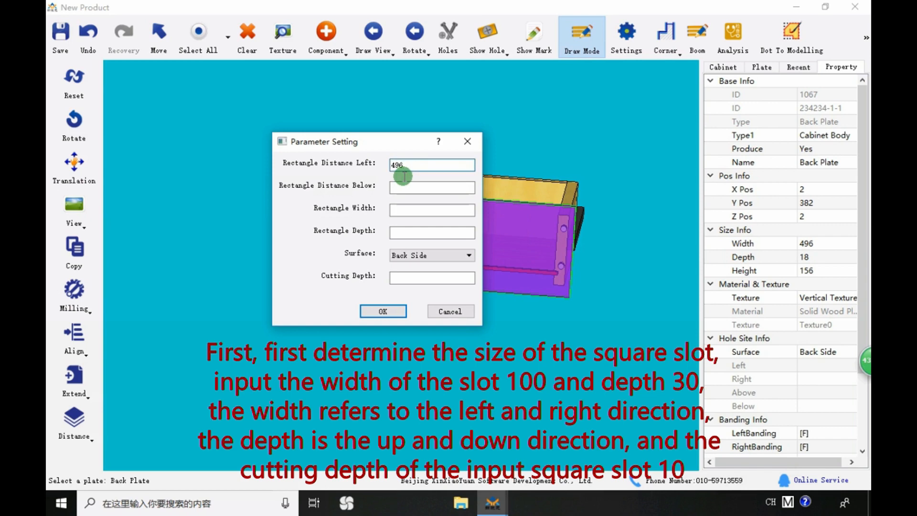
# Set the slot's rectangle width to 100, rectangle depth to 30, surface to Front Side and cutting depth to 10
pyautogui.click(409, 210)
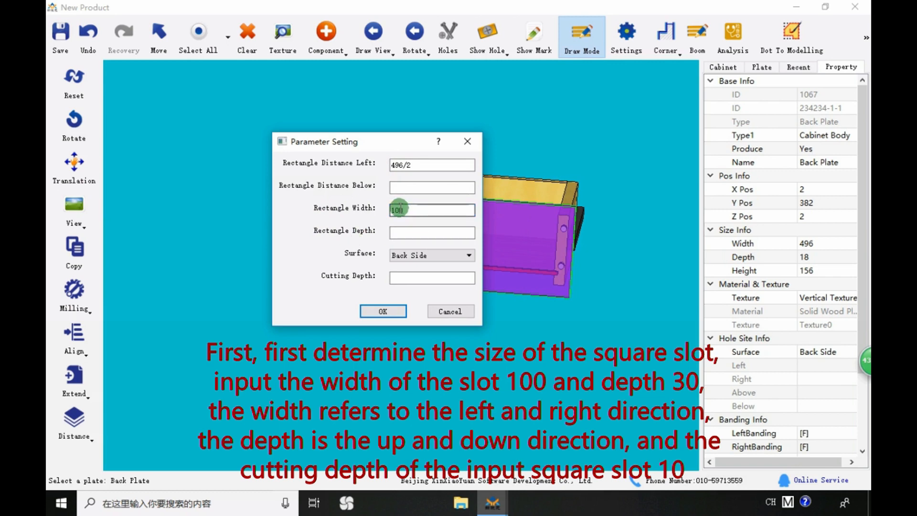
pyautogui.write('100')
pyautogui.click(410, 231)
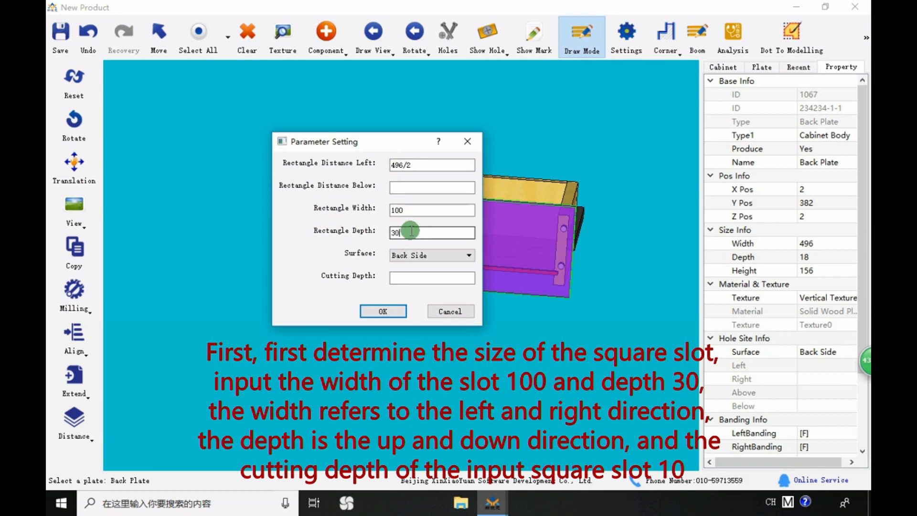
pyautogui.click(415, 254)
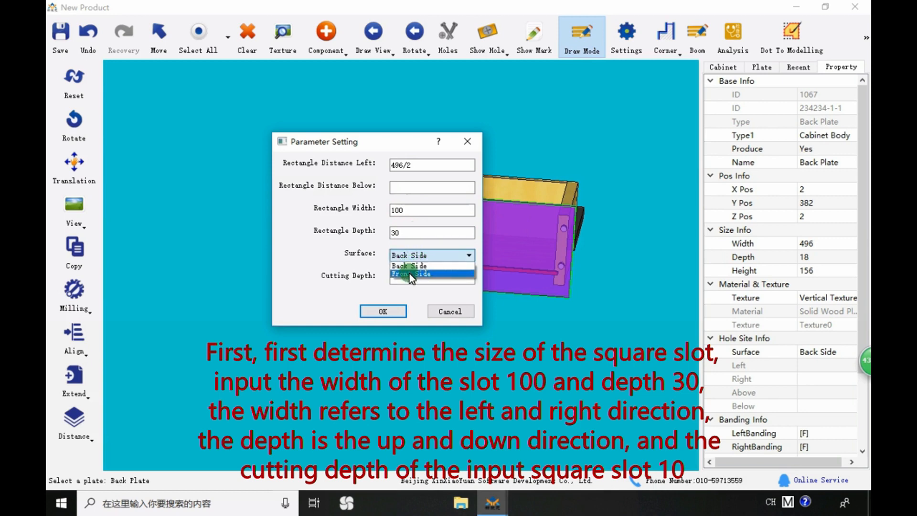
pyautogui.click(409, 274)
pyautogui.click(413, 278)
pyautogui.write('10')
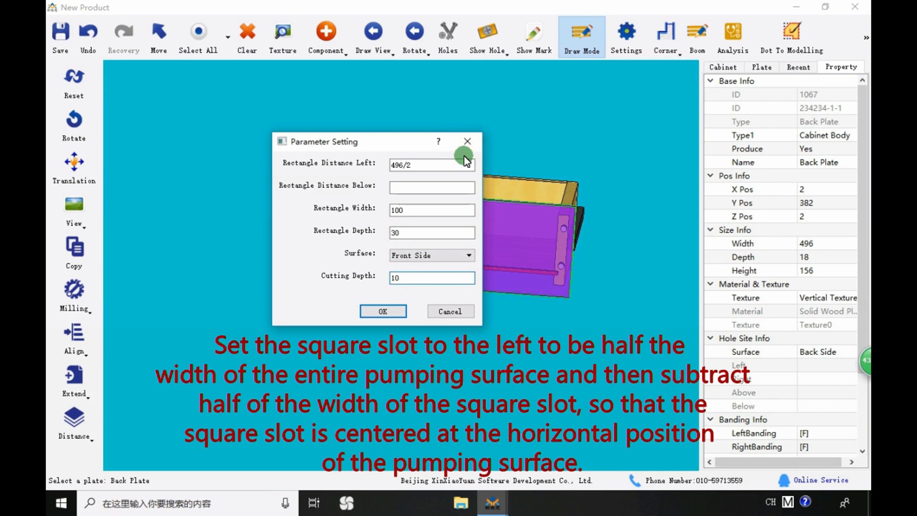
# Centre the slot with a left distance of 496/2-100/2 and a below distance of 156/2-30/2, and create it
pyautogui.click(397, 167)
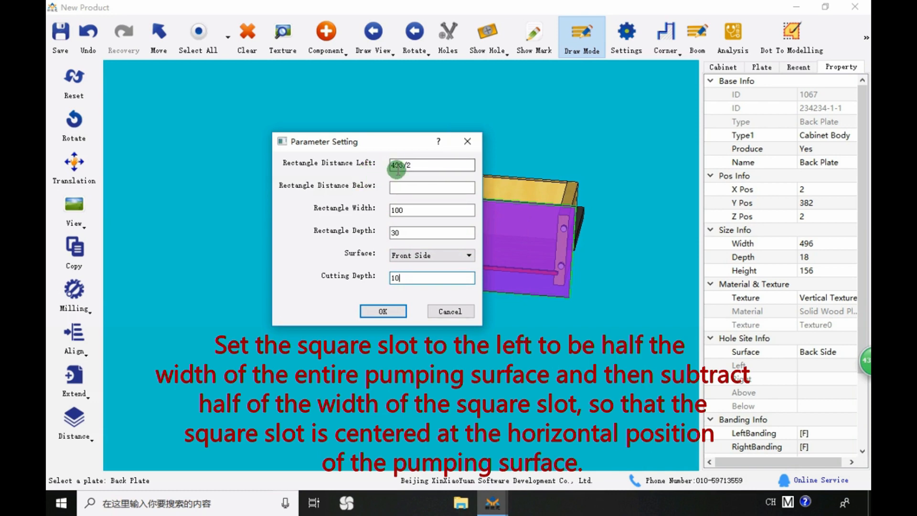
pyautogui.click(418, 165)
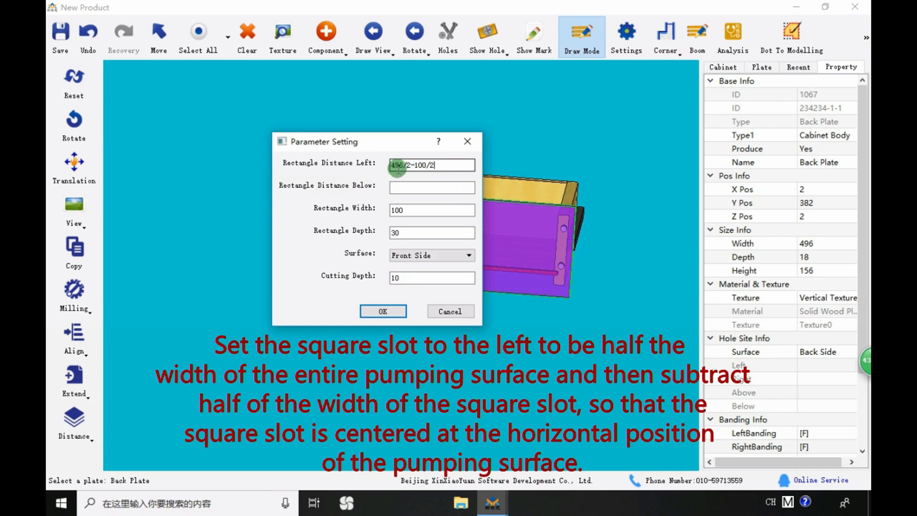
pyautogui.doubleClick(422, 165)
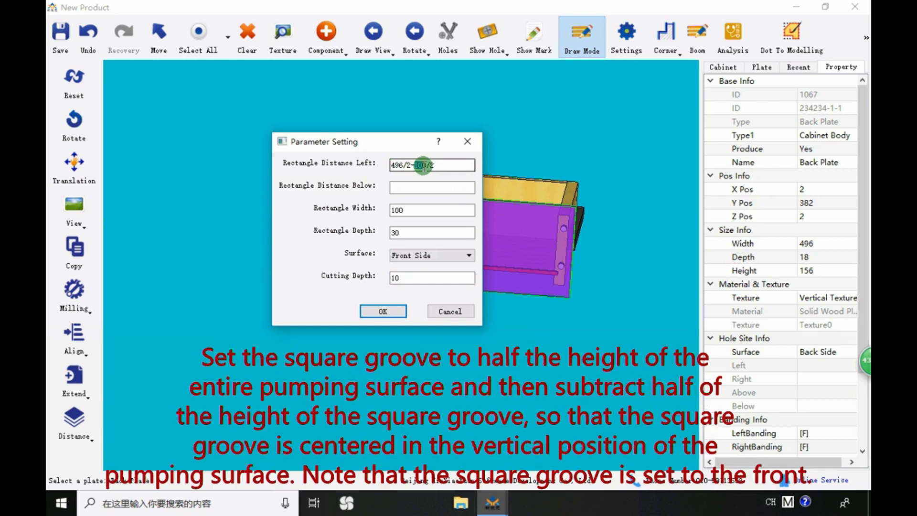
pyautogui.doubleClick(394, 210)
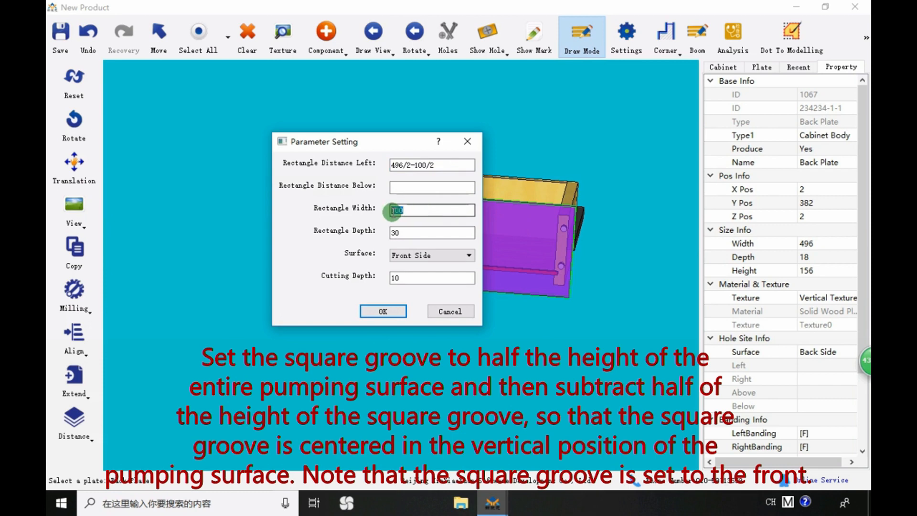
pyautogui.click(403, 187)
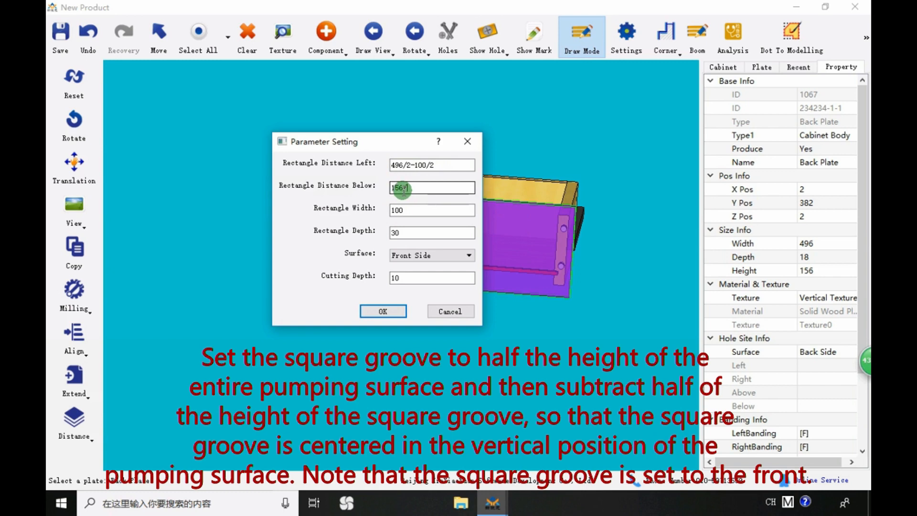
pyautogui.doubleClick(399, 188)
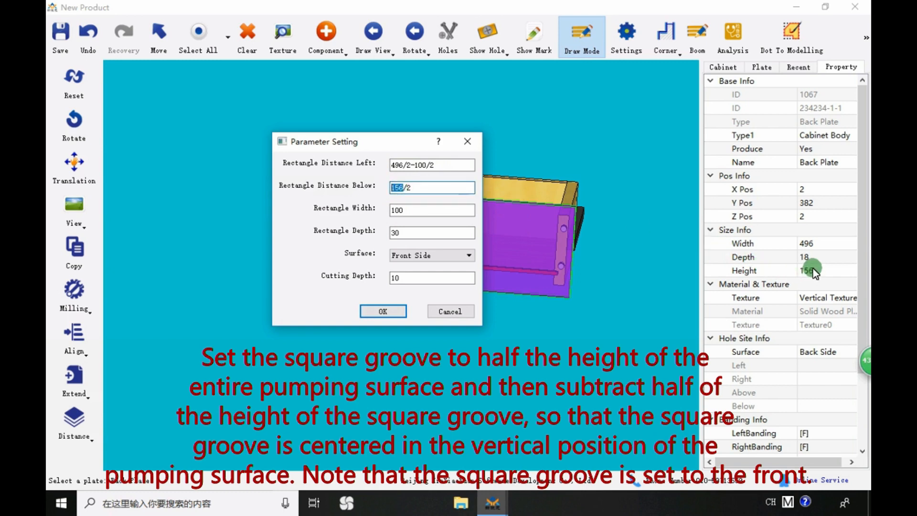
pyautogui.click(451, 187)
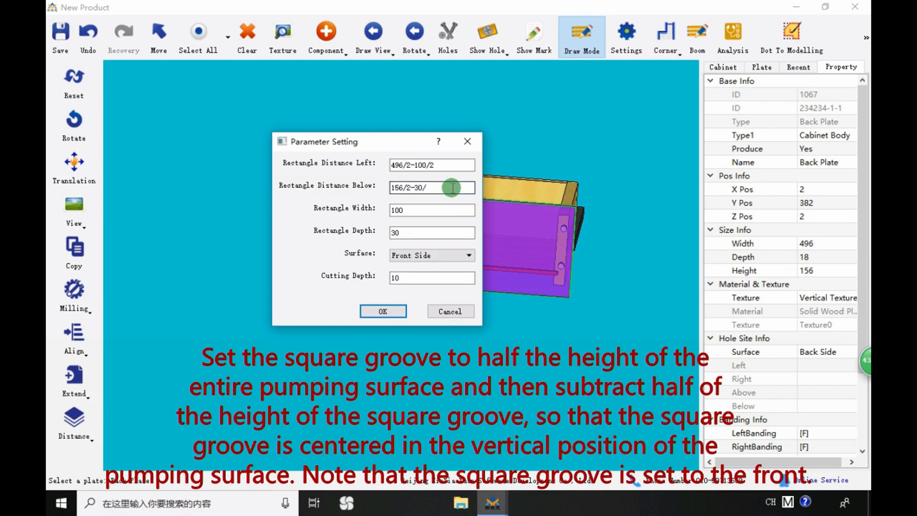
pyautogui.doubleClick(418, 188)
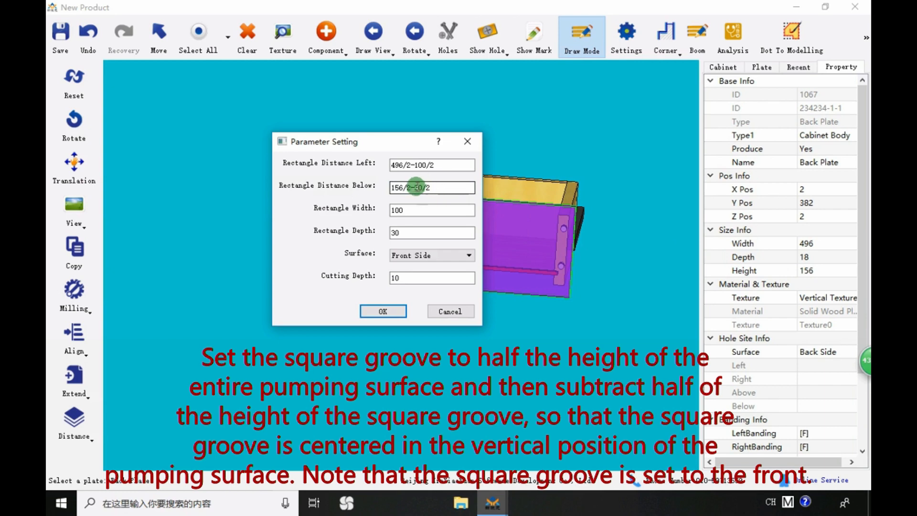
pyautogui.doubleClick(404, 231)
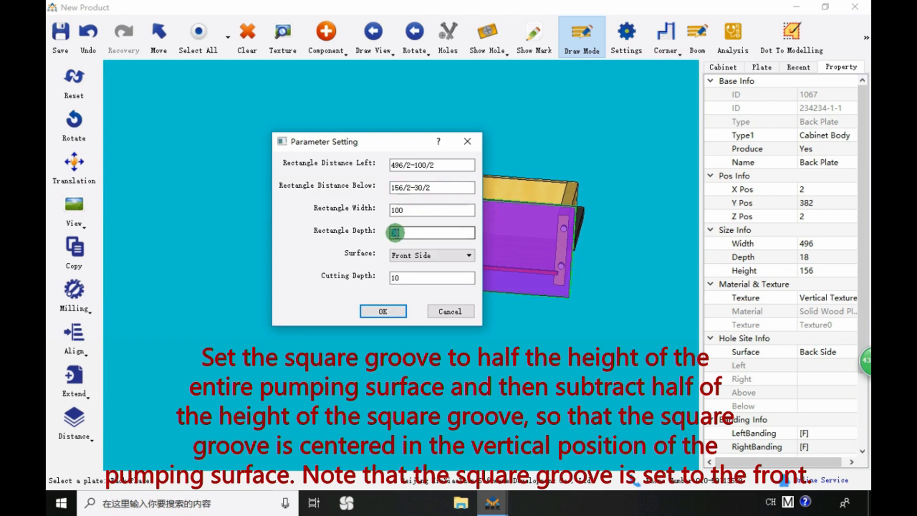
pyautogui.click(383, 313)
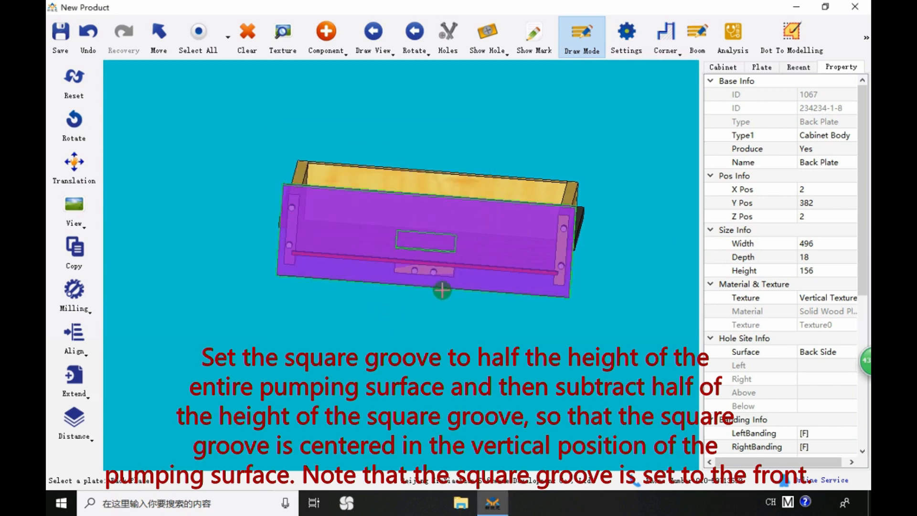
# Mill a Deep Circle keyhole in the drawer's front plate, centred 496/2 from the left and 156-30 from below, with radius 7.5
pyautogui.scroll(5, 352, 253)
pyautogui.moveTo(345, 240); pyautogui.dragTo(442, 372, button='middle')
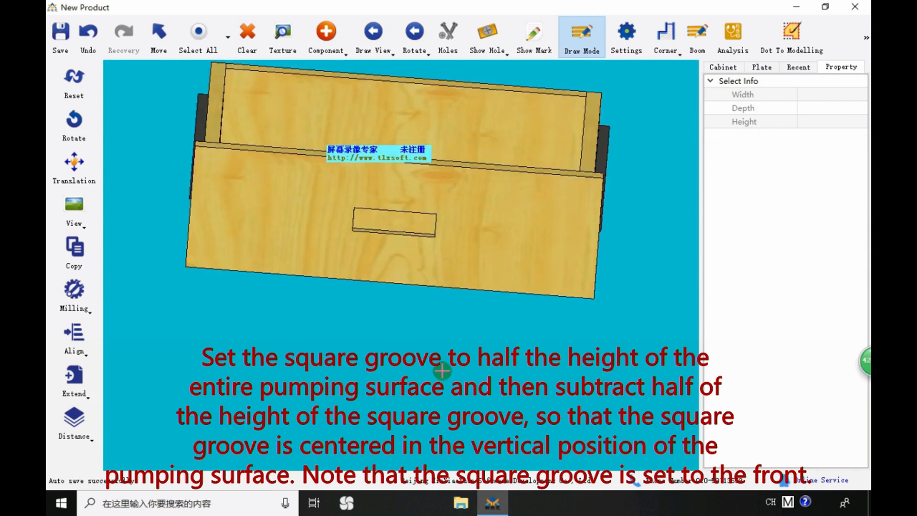
pyautogui.click(432, 243)
pyautogui.scroll(-3, 431, 239)
pyautogui.moveTo(432, 239); pyautogui.dragTo(395, 214, button='middle')
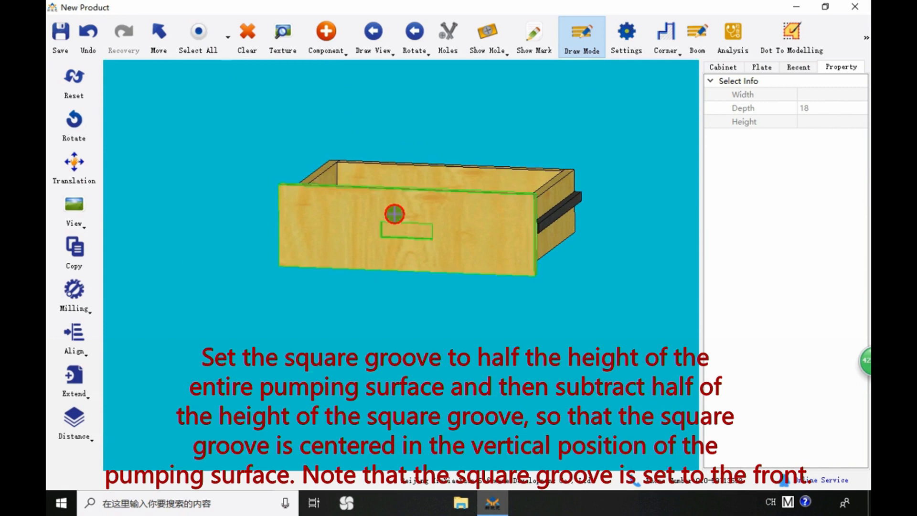
pyautogui.click(394, 214)
pyautogui.scroll(3, 384, 213)
pyautogui.click(89, 299)
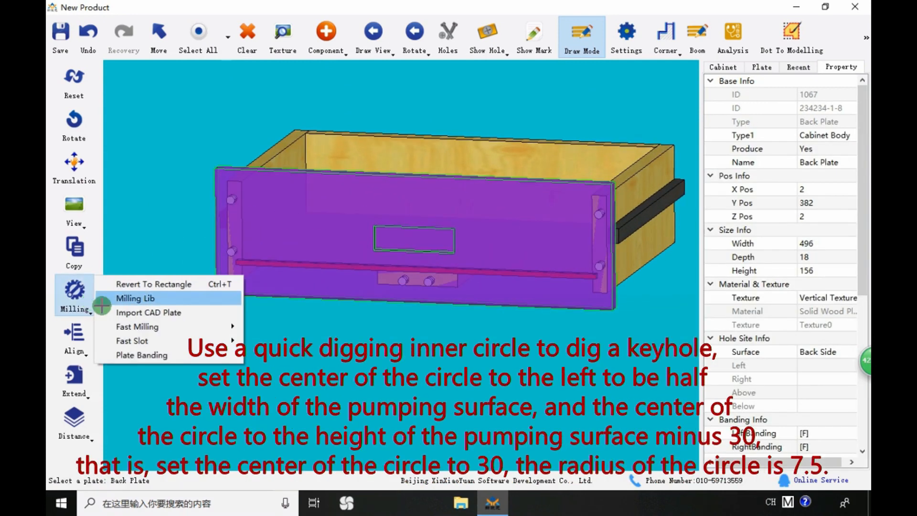
pyautogui.moveTo(195, 327)
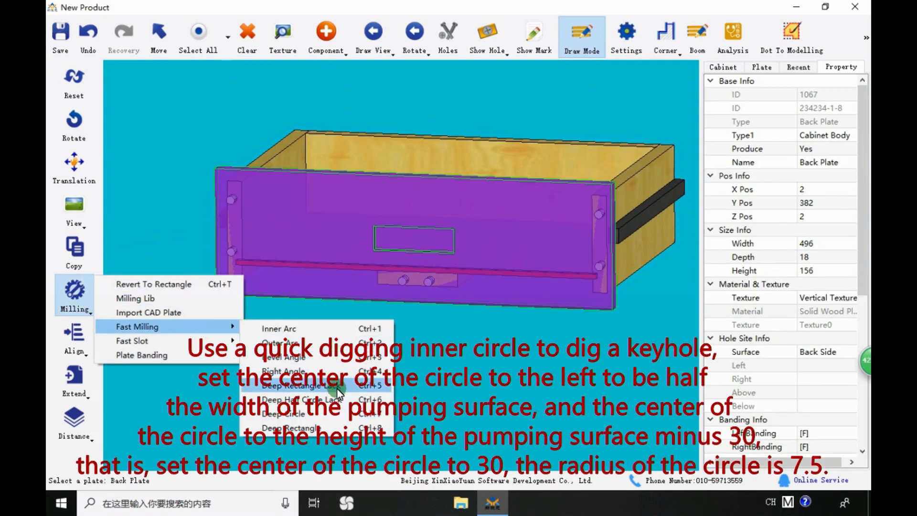
pyautogui.click(341, 416)
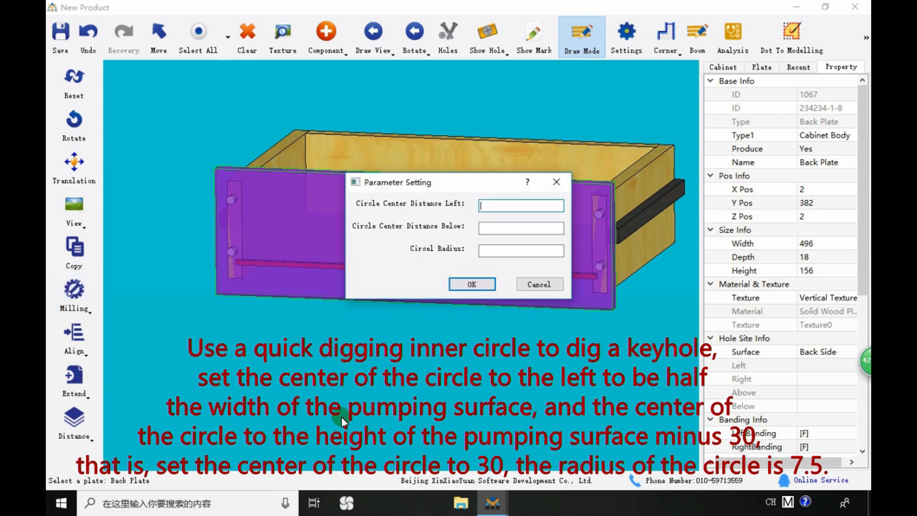
pyautogui.moveTo(467, 183); pyautogui.dragTo(415, 178)
pyautogui.click(457, 201)
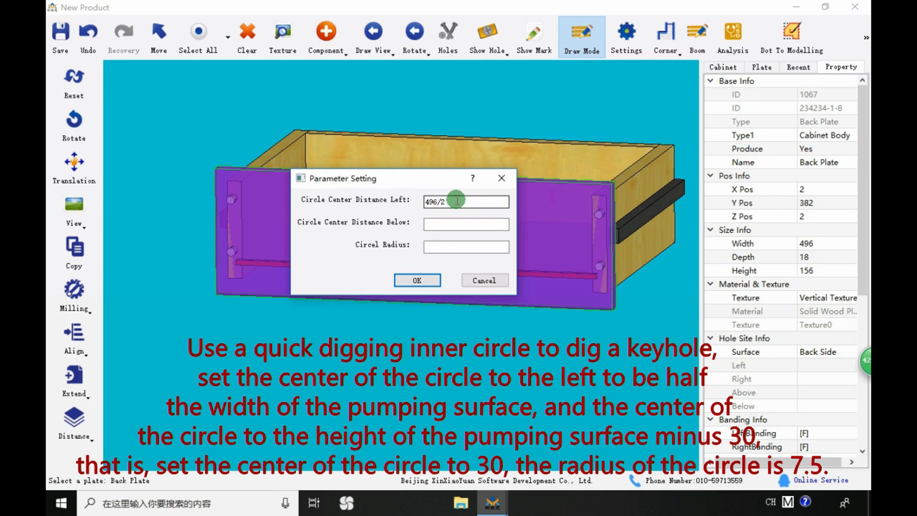
pyautogui.click(465, 223)
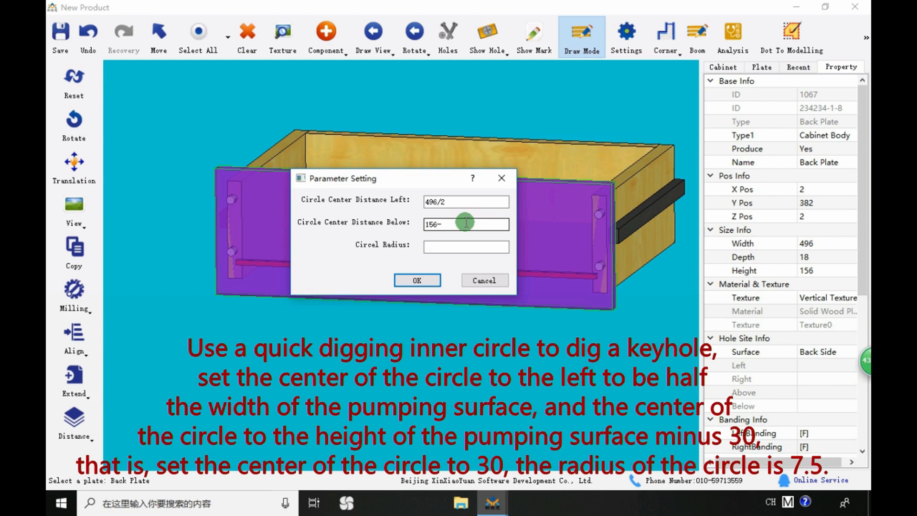
pyautogui.click(462, 247)
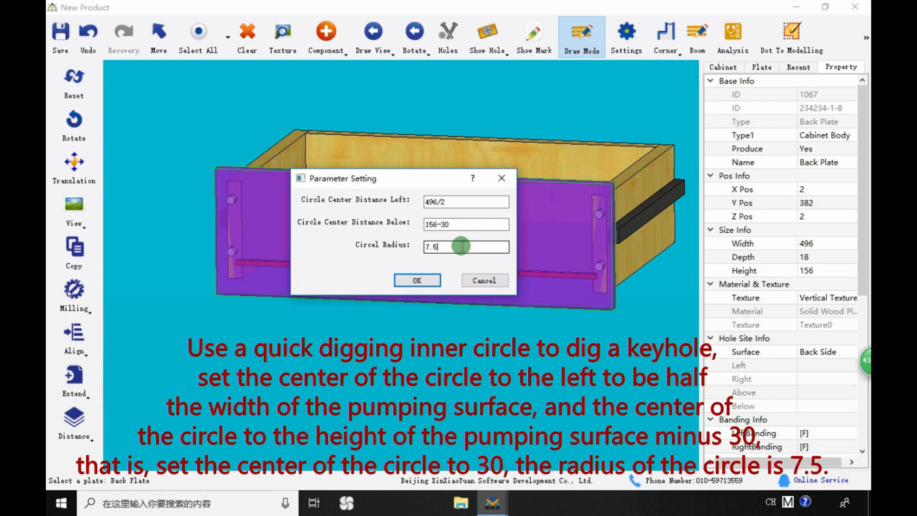
pyautogui.click(429, 276)
# Examine the milled keyhole and handle slot in the drawer front up close and from an angle
pyautogui.scroll(3, 377, 225)
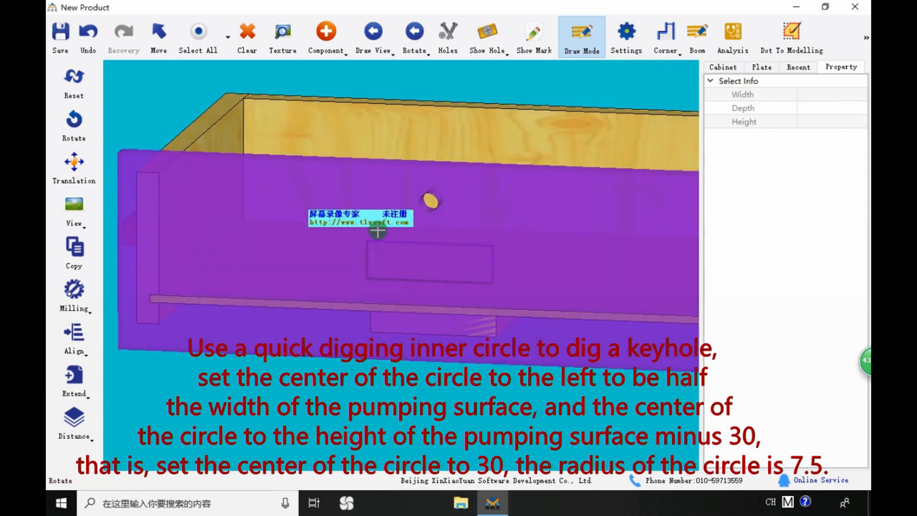
pyautogui.click(448, 216)
pyautogui.moveTo(377, 231); pyautogui.dragTo(321, 188, button='middle')
pyautogui.scroll(-3, 450, 203)
pyautogui.scroll(3, 451, 202)
pyautogui.scroll(-2, 377, 210)
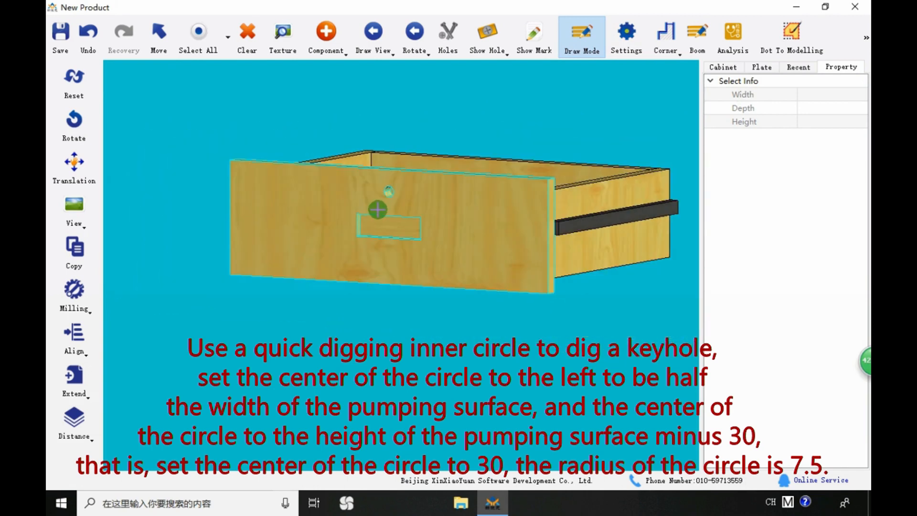
pyautogui.scroll(2, 376, 195)
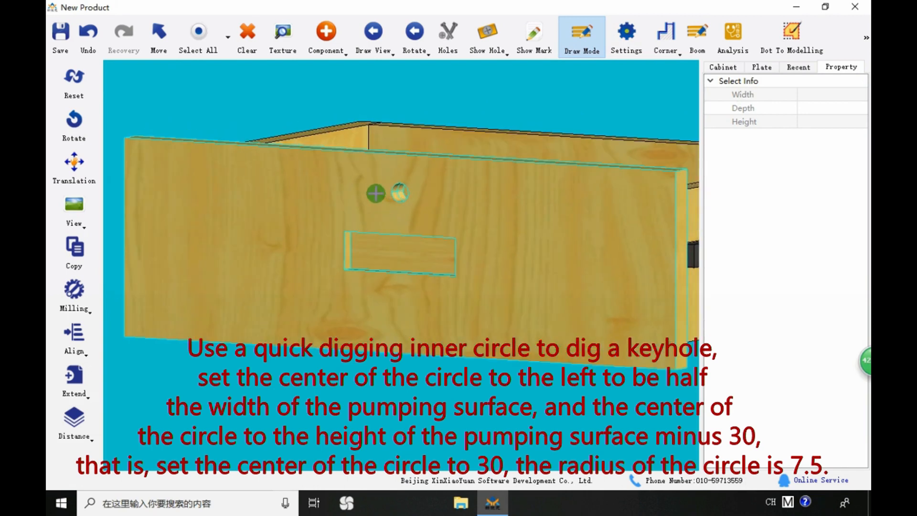
pyautogui.scroll(-3, 376, 194)
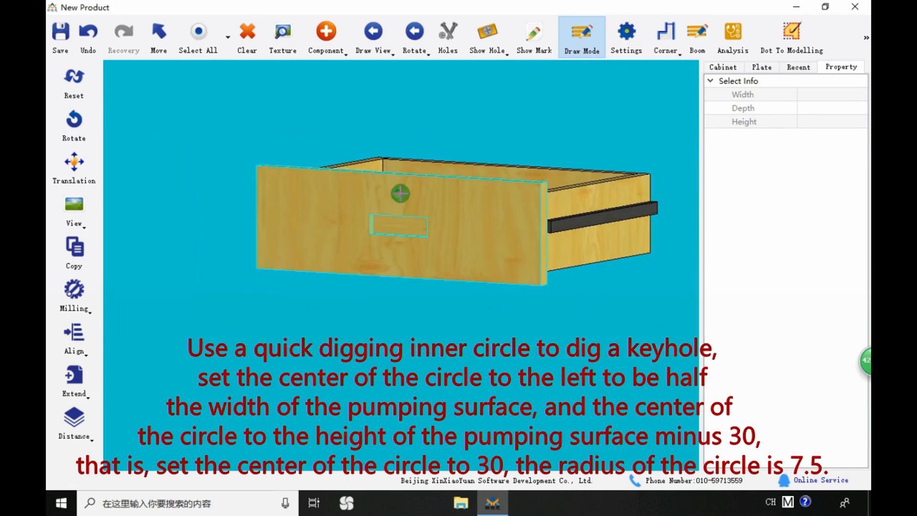
# Clear all plates from the scene and add a Side Bag Top Bottom Wardrobe Frame with its default dimensions
pyautogui.click(247, 33)
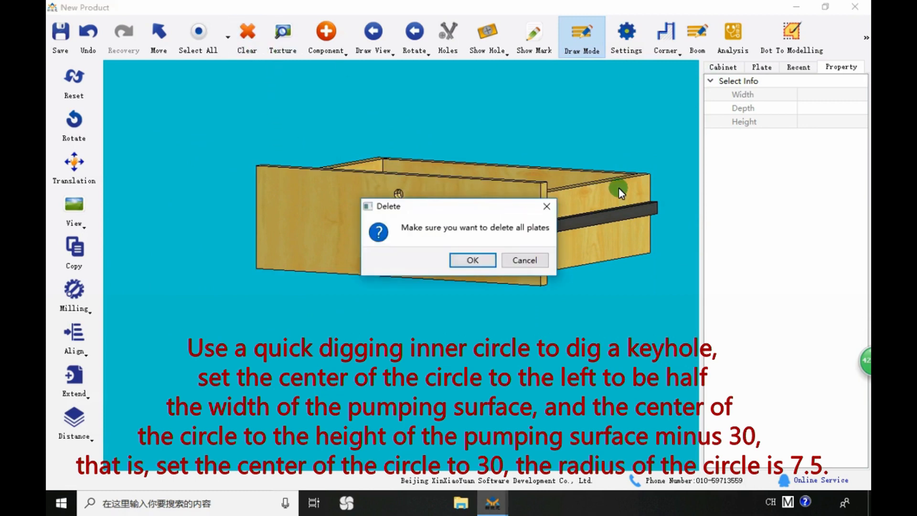
pyautogui.click(471, 262)
pyautogui.click(722, 67)
pyautogui.scroll(1, 754, 193)
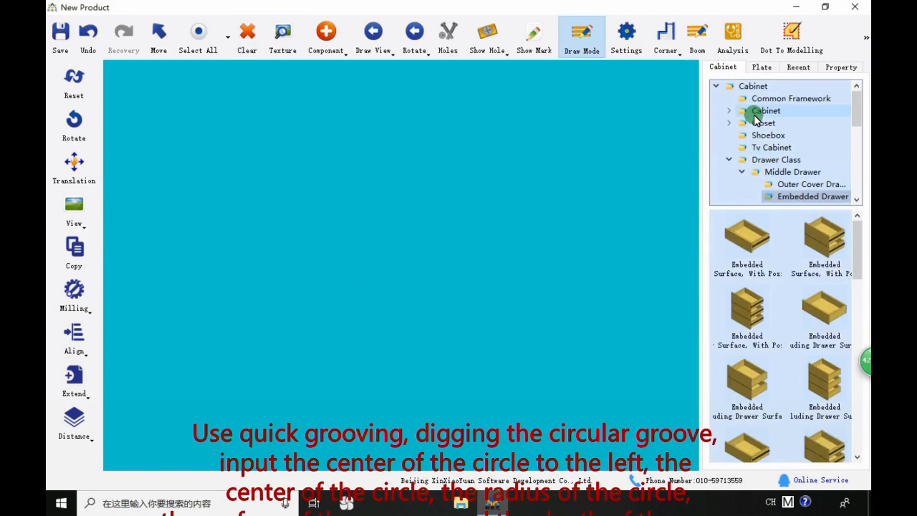
pyautogui.click(759, 100)
pyautogui.click(745, 234)
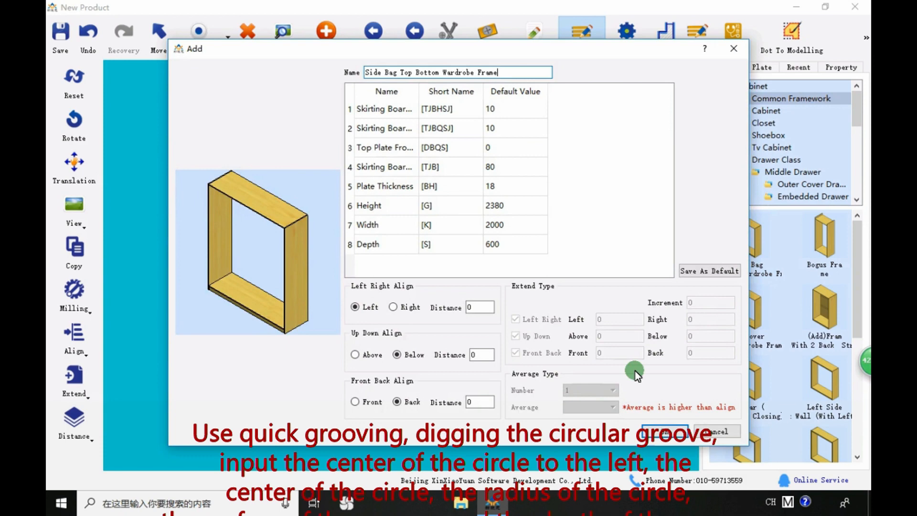
pyautogui.click(648, 429)
# Slot a circular groove in the frame's top plate, centre 600 from left and 200 from back, radius 100, Above Side, cutting depth 10
pyautogui.moveTo(442, 213); pyautogui.dragTo(365, 123)
pyautogui.click(364, 122)
pyautogui.scroll(5, 317, 102)
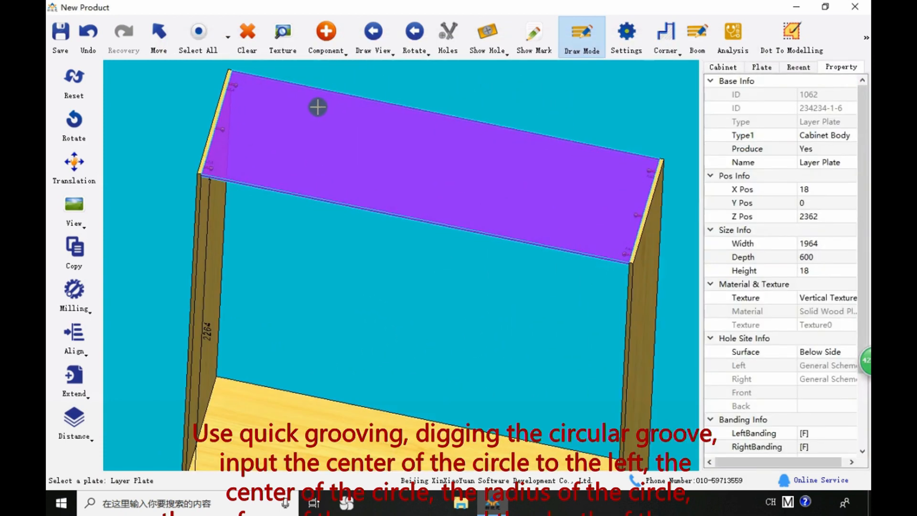
pyautogui.click(74, 292)
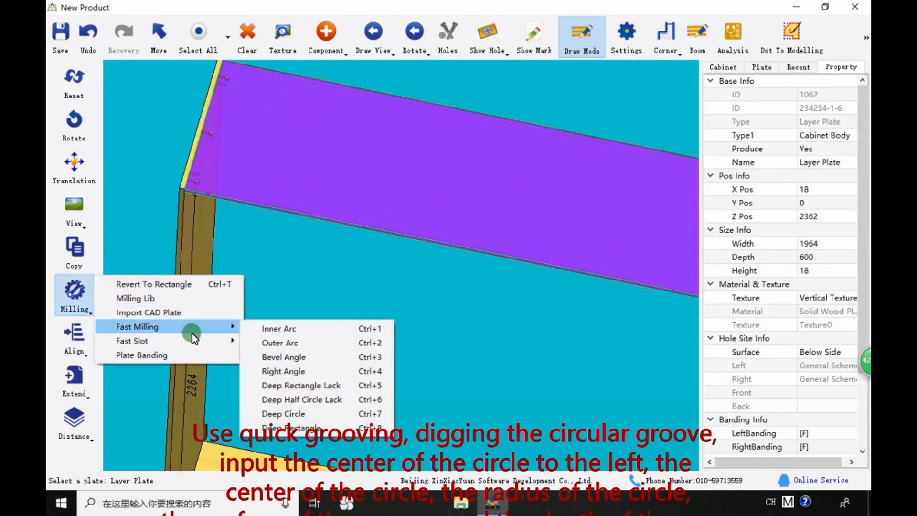
pyautogui.moveTo(191, 340)
pyautogui.click(357, 343)
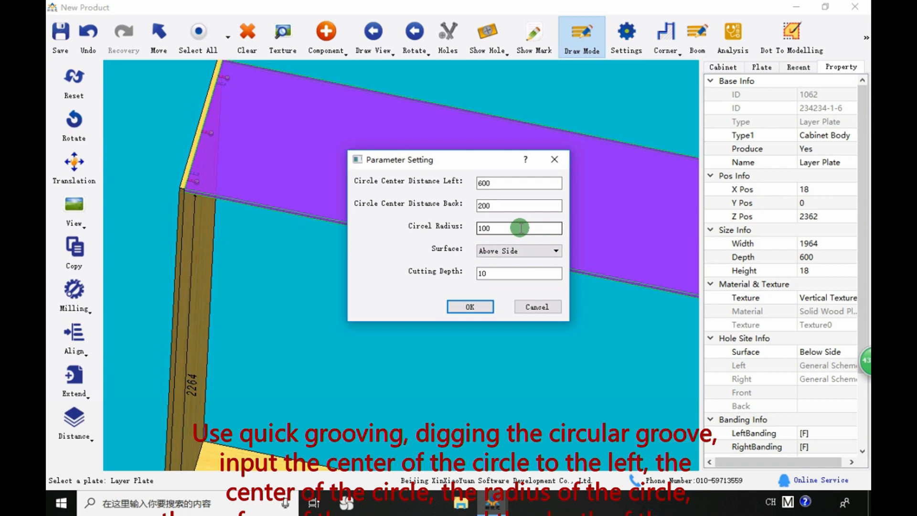
pyautogui.click(475, 306)
# Examine the circular groove in the top plate up close, from below and from above
pyautogui.scroll(4, 376, 154)
pyautogui.moveTo(355, 100); pyautogui.dragTo(467, 128, button='middle')
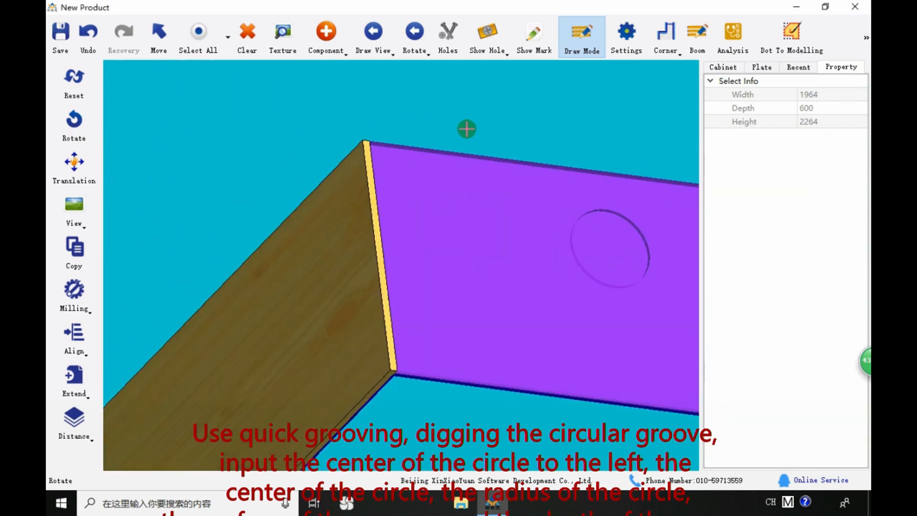
pyautogui.scroll(-3, 320, 151)
pyautogui.scroll(-1, 563, 227)
pyautogui.moveTo(563, 227); pyautogui.dragTo(575, 180, button='middle')
pyautogui.scroll(4, 552, 239)
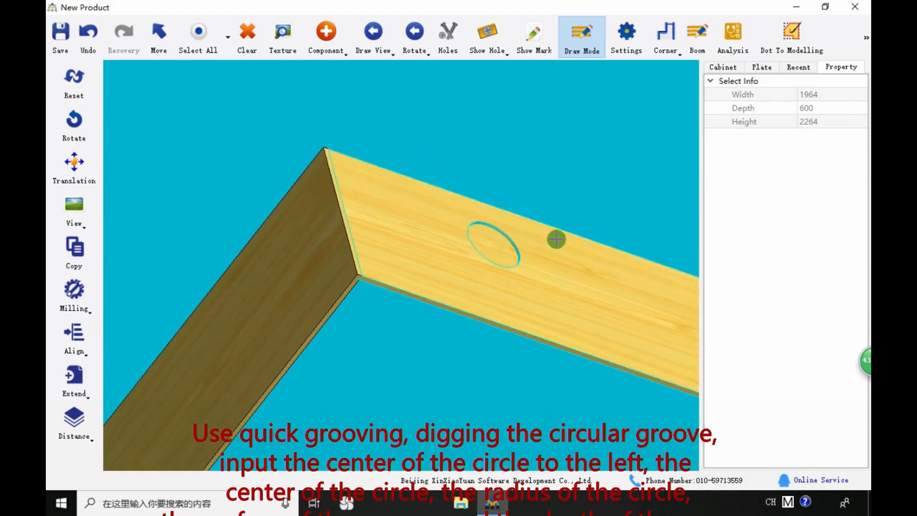
pyautogui.moveTo(442, 254); pyautogui.dragTo(348, 256, button='middle')
pyautogui.scroll(2, 349, 256)
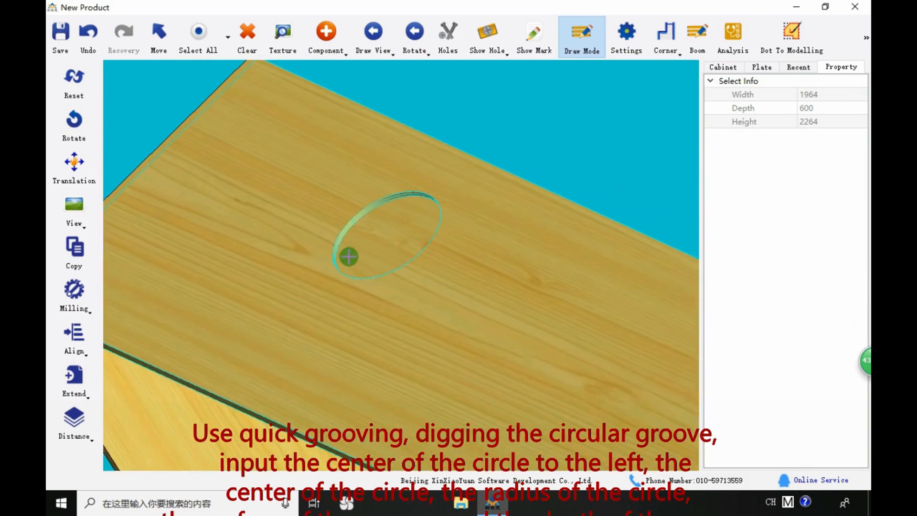
pyautogui.scroll(-1, 352, 289)
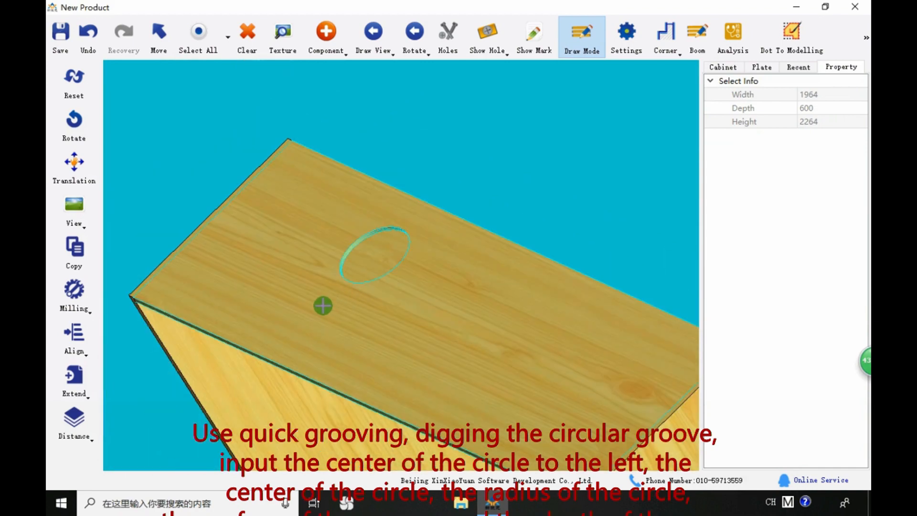
pyautogui.moveTo(321, 305); pyautogui.dragTo(414, 329, button='middle')
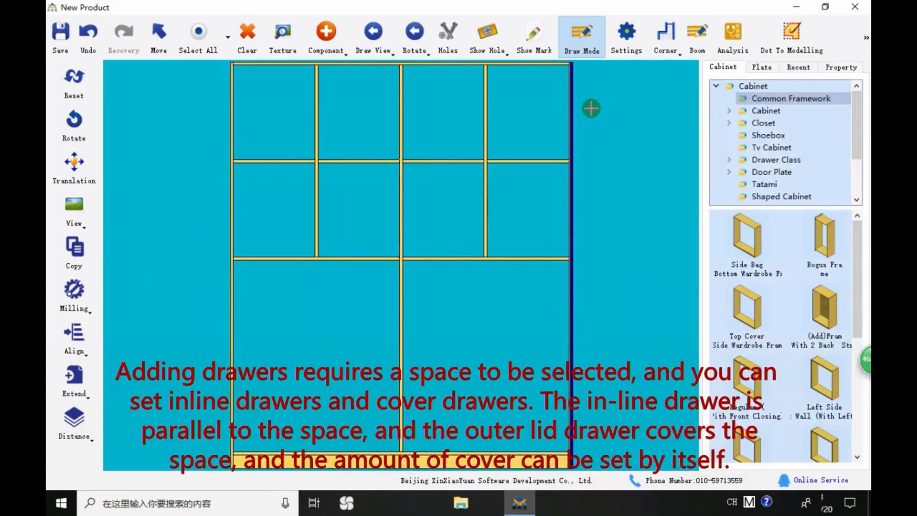
# Add one inside drawer with a fixed height of 200 to the cabinet's top-left compartment
pyautogui.click(293, 125)
pyautogui.click(333, 48)
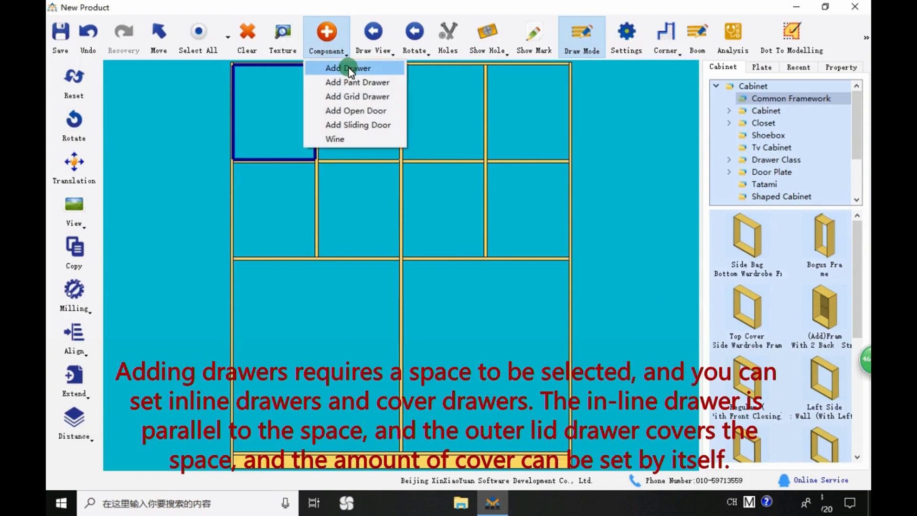
pyautogui.click(349, 67)
pyautogui.click(273, 66)
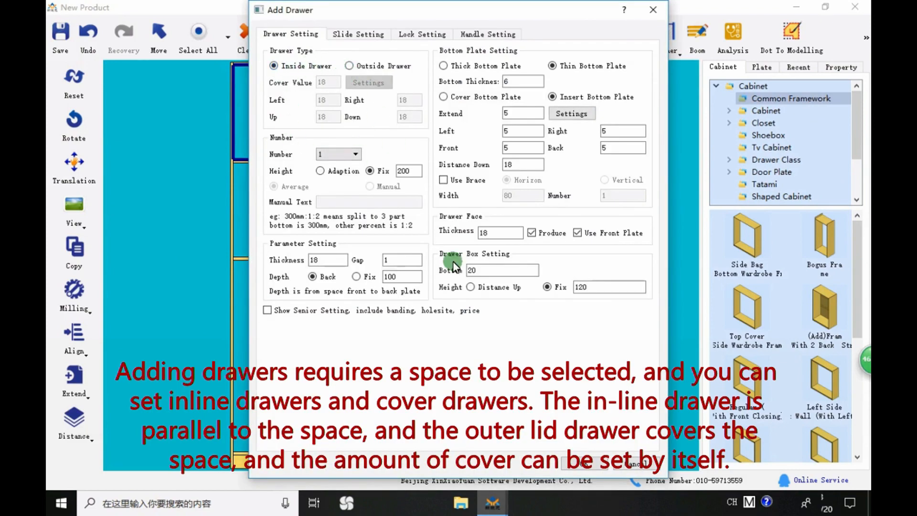
pyautogui.click(591, 462)
# Add one outside drawer with a cover value of 18 and fixed height 200 to the second compartment of the top row
pyautogui.scroll(2, 237, 99)
pyautogui.moveTo(217, 80); pyautogui.dragTo(172, 172, button='middle')
pyautogui.scroll(-5, 172, 172)
pyautogui.scroll(4, 285, 153)
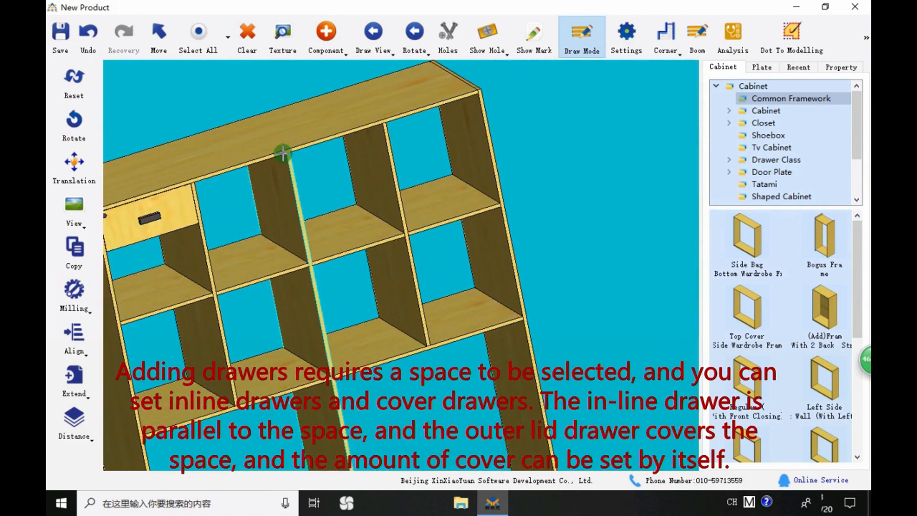
pyautogui.click(205, 193)
pyautogui.click(329, 40)
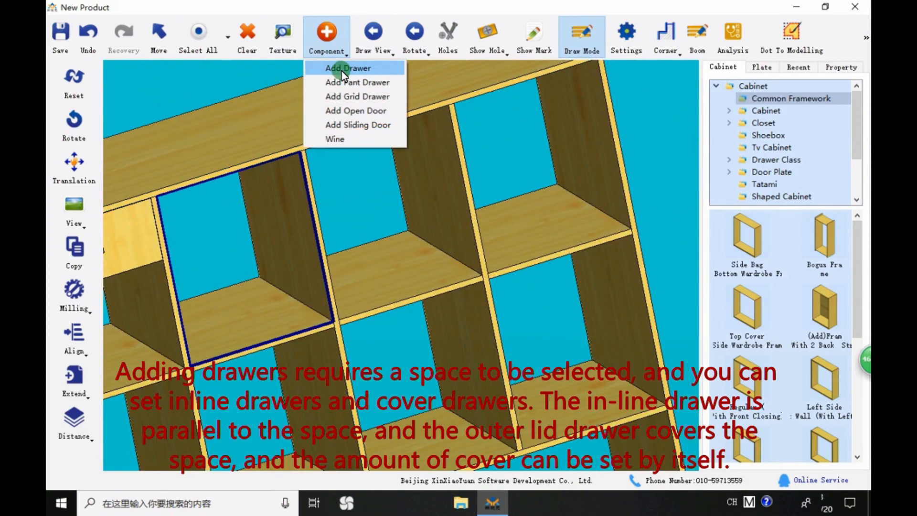
pyautogui.click(347, 67)
pyautogui.click(348, 71)
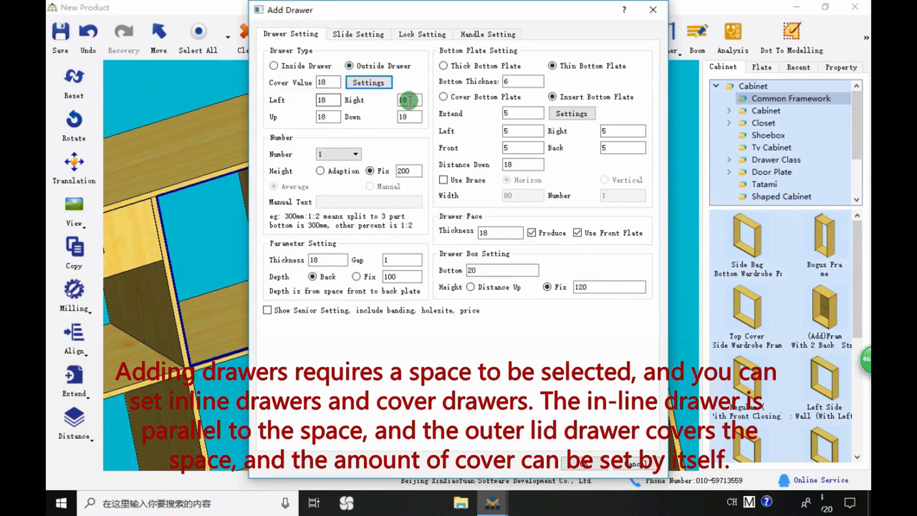
pyautogui.click(585, 463)
# Compare how the inside and outside drawer fronts sit against the cabinet, up close and from different angles
pyautogui.scroll(6, 281, 268)
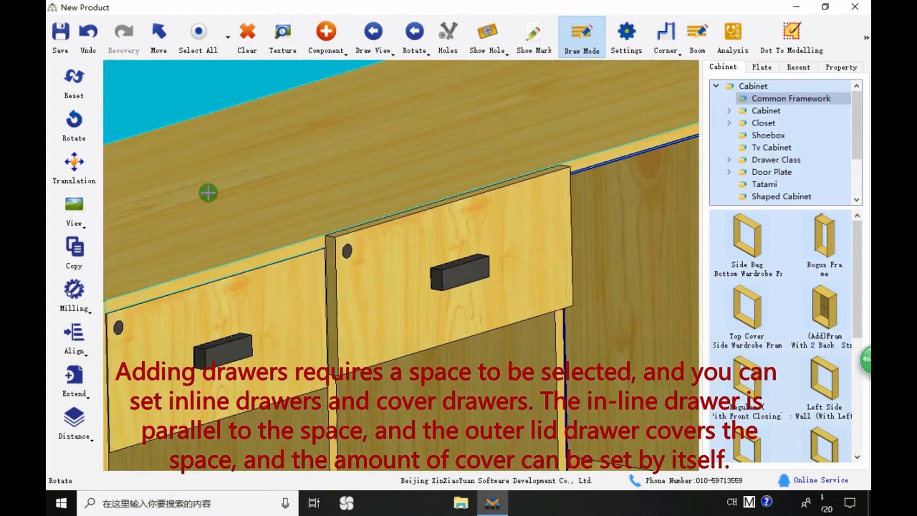
pyautogui.moveTo(208, 192); pyautogui.dragTo(377, 295)
pyautogui.scroll(-8, 377, 296)
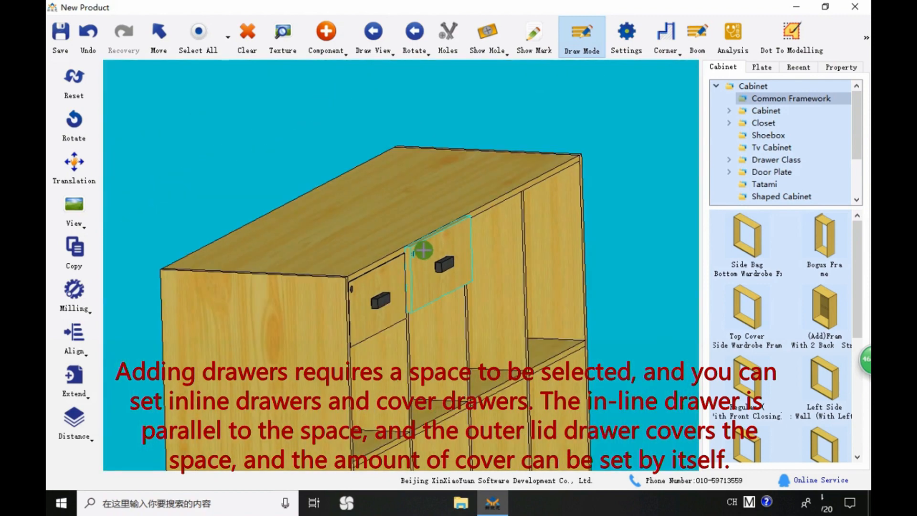
pyautogui.scroll(4, 291, 270)
pyautogui.moveTo(334, 276); pyautogui.dragTo(213, 299)
pyautogui.scroll(-5, 213, 299)
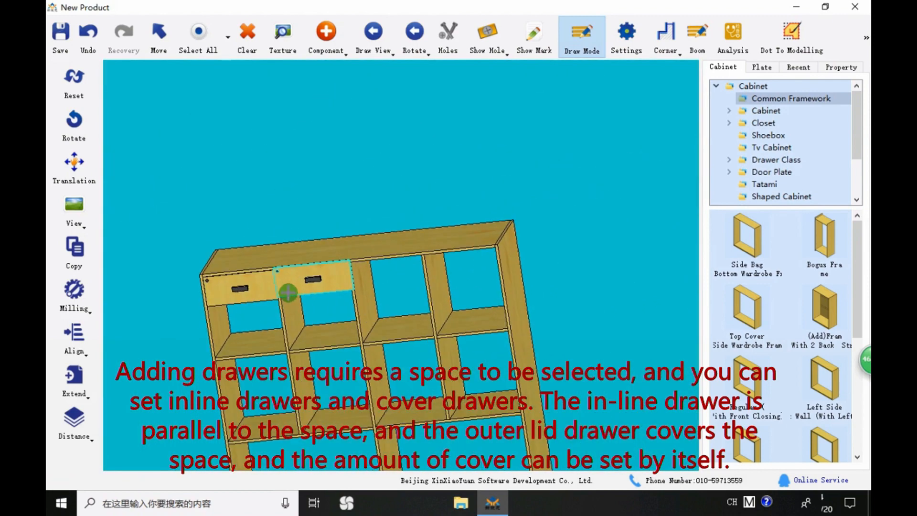
# Delete both drawers with all their parts from the first two compartments of the top row
pyautogui.click(288, 291)
pyautogui.press('Delete')
pyautogui.press('Return')
pyautogui.click(266, 288)
pyautogui.press('Delete')
pyautogui.press('Return')
pyautogui.press('space')
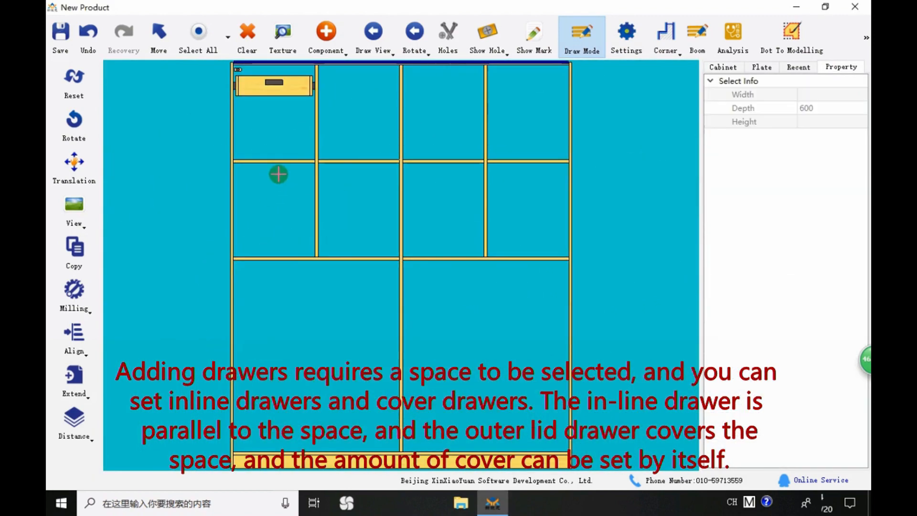
pyautogui.click(288, 94)
pyautogui.press('Delete')
pyautogui.press('Return')
# Add an outside drawer with Adaption height to the top-left compartment and check the height of its face
pyautogui.click(286, 93)
pyautogui.click(326, 34)
pyautogui.click(353, 69)
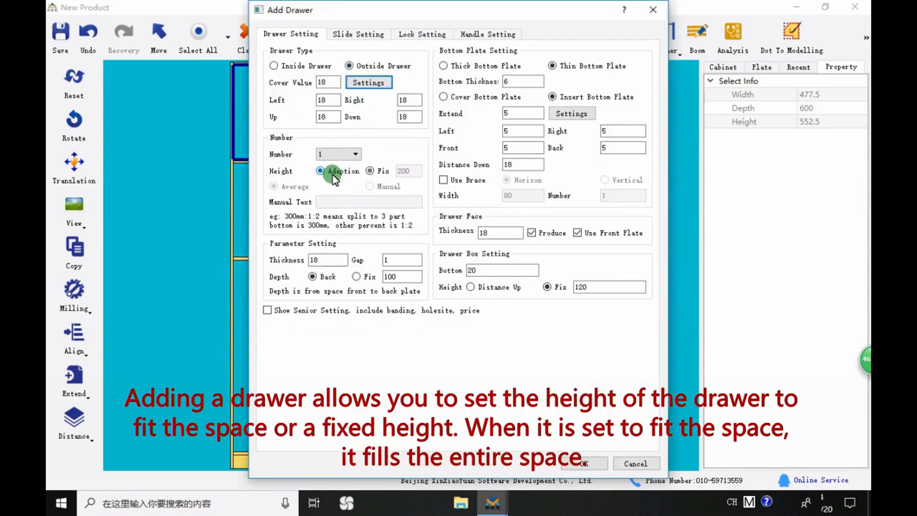
pyautogui.click(585, 463)
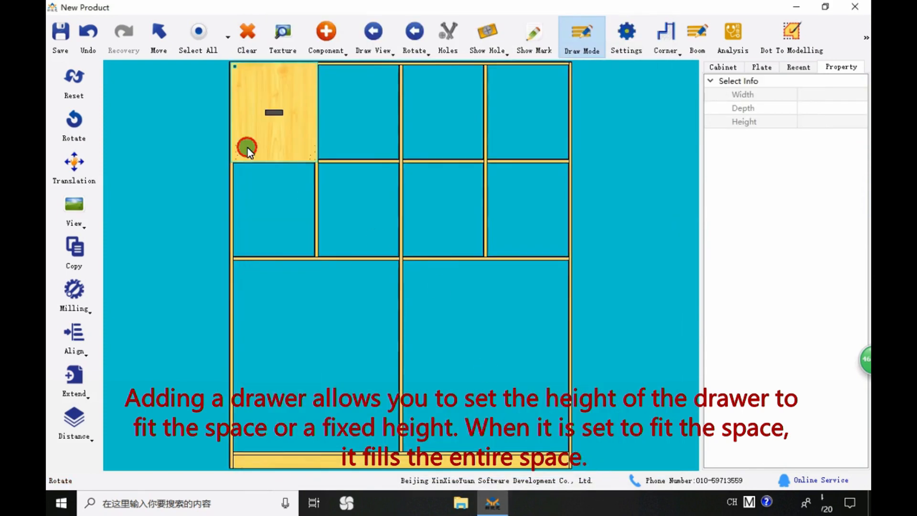
pyautogui.moveTo(247, 148); pyautogui.dragTo(245, 87)
pyautogui.scroll(5, 245, 86)
pyautogui.click(253, 90)
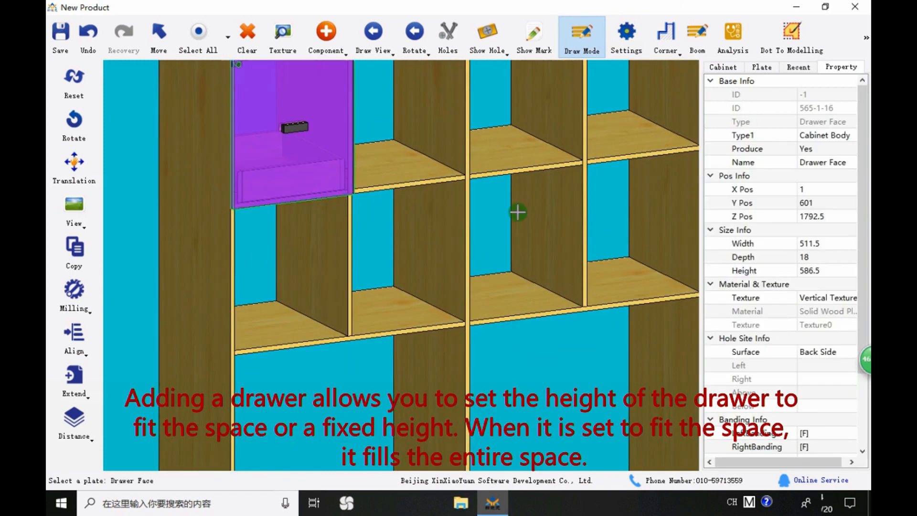
pyautogui.click(808, 270)
# Add an outside drawer with a fixed height of 200 to the top-right compartment and check its face height
pyautogui.scroll(-3, 468, 300)
pyautogui.click(549, 185)
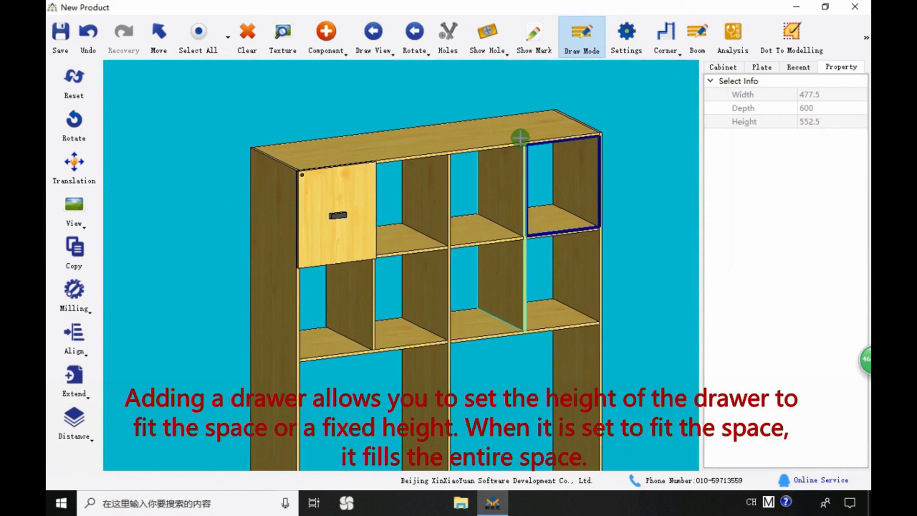
pyautogui.click(325, 34)
pyautogui.click(351, 67)
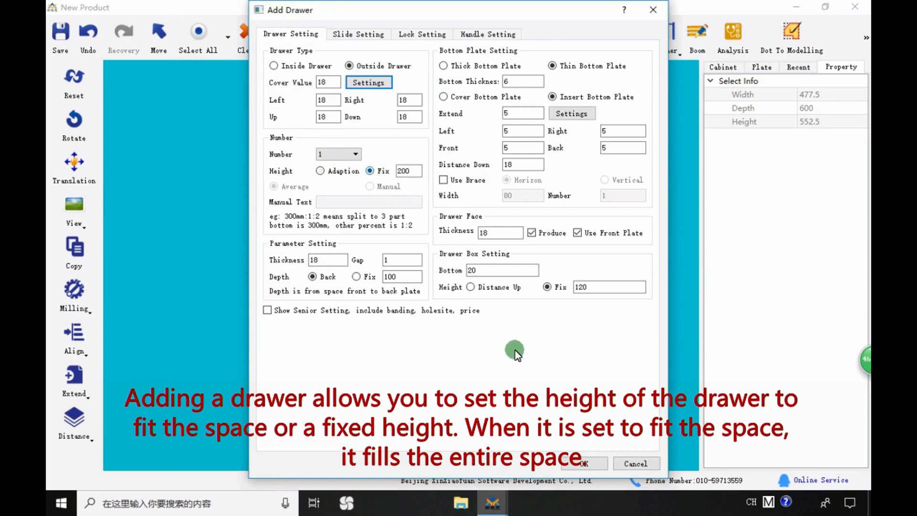
pyautogui.click(586, 463)
pyautogui.scroll(3, 582, 154)
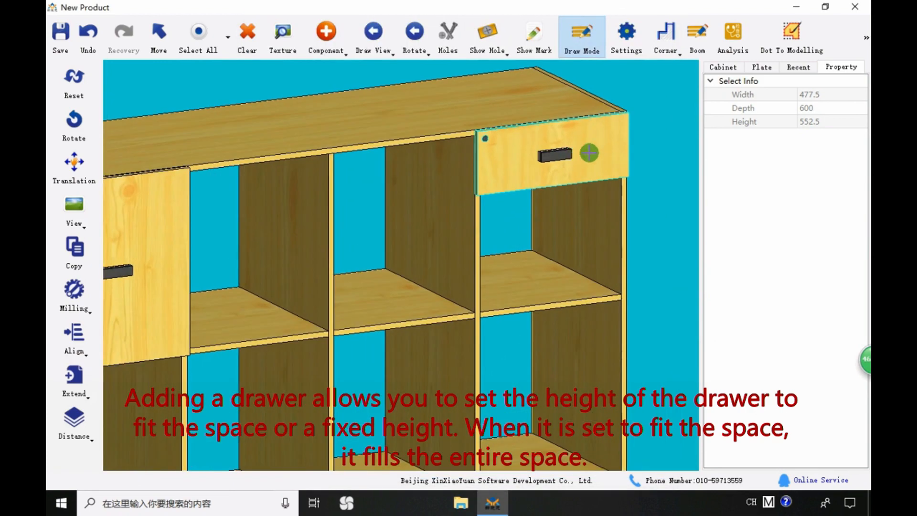
pyautogui.click(590, 152)
pyautogui.click(811, 270)
pyautogui.scroll(-3, 592, 282)
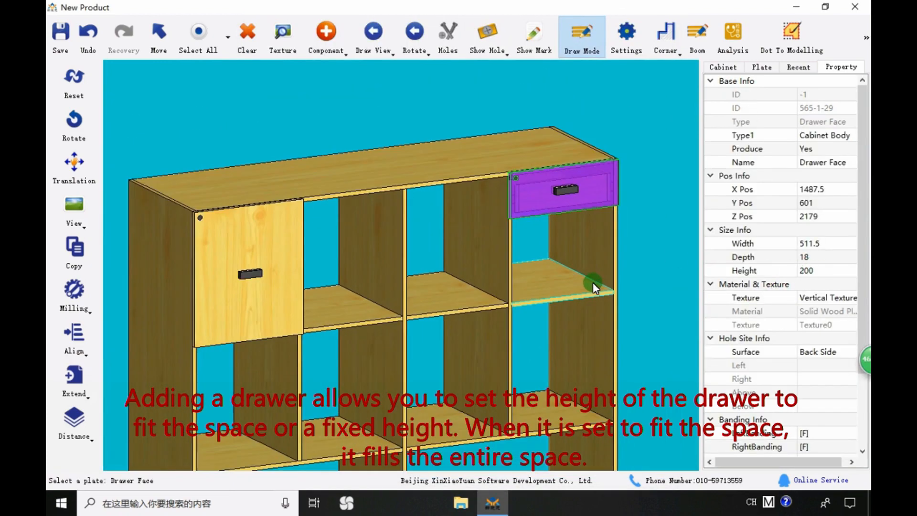
# Undo the adaptive-height and fixed-height drawers so the top row is empty again
pyautogui.moveTo(592, 282); pyautogui.dragTo(378, 248)
pyautogui.click(87, 34)
pyautogui.click(239, 163)
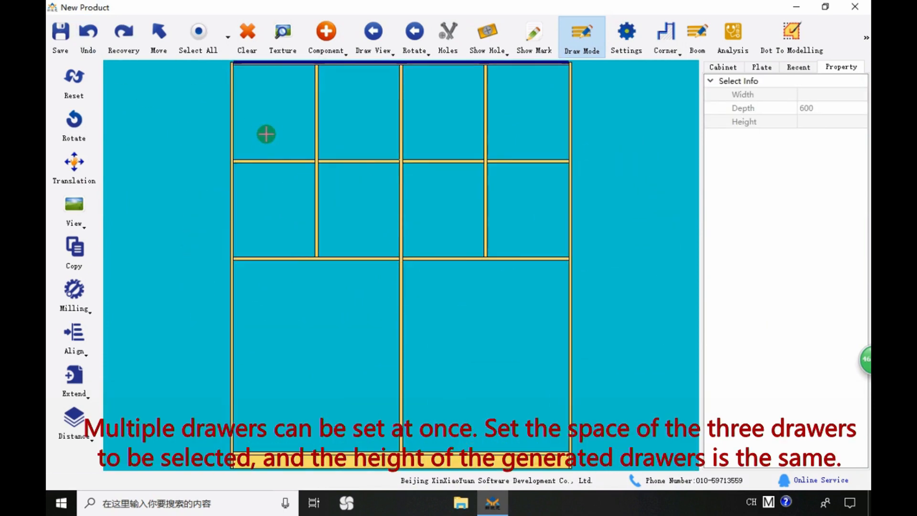
# Add three outside drawers with Average heights and a cover value of 18 to the top-left compartment
pyautogui.click(265, 135)
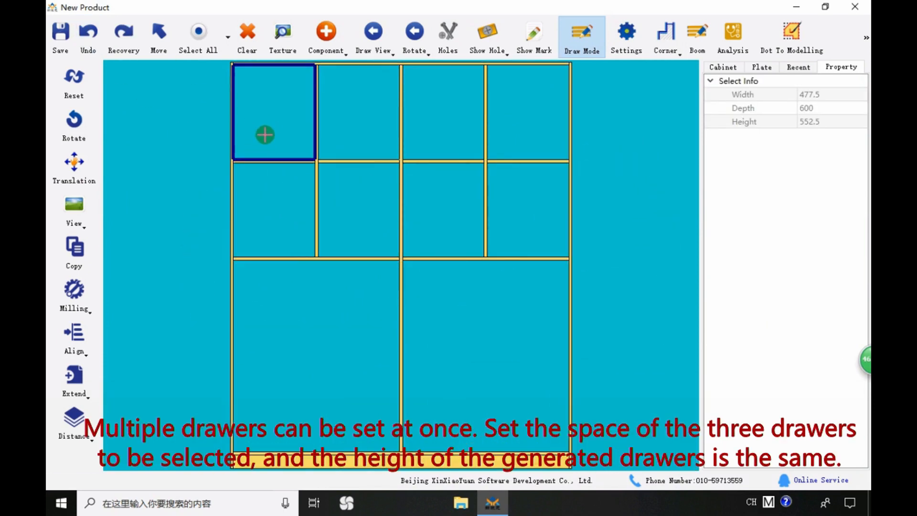
pyautogui.click(326, 38)
pyautogui.click(331, 65)
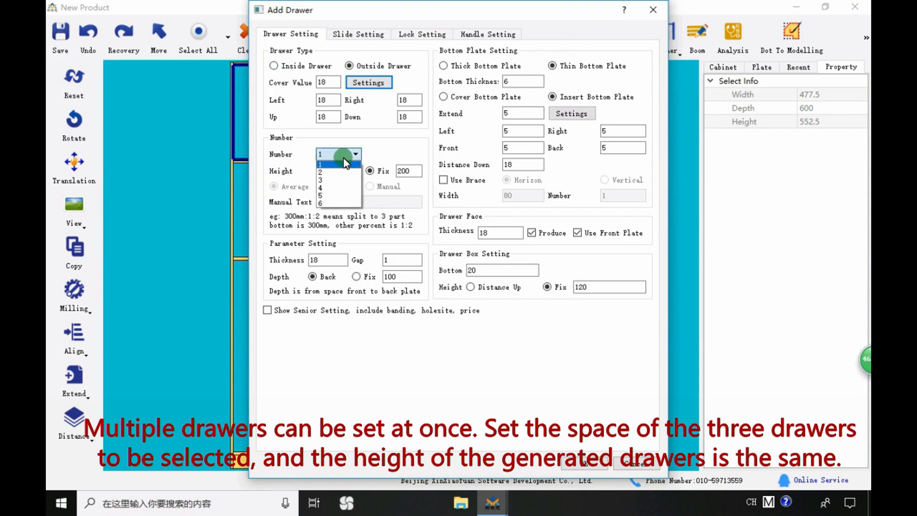
pyautogui.click(323, 179)
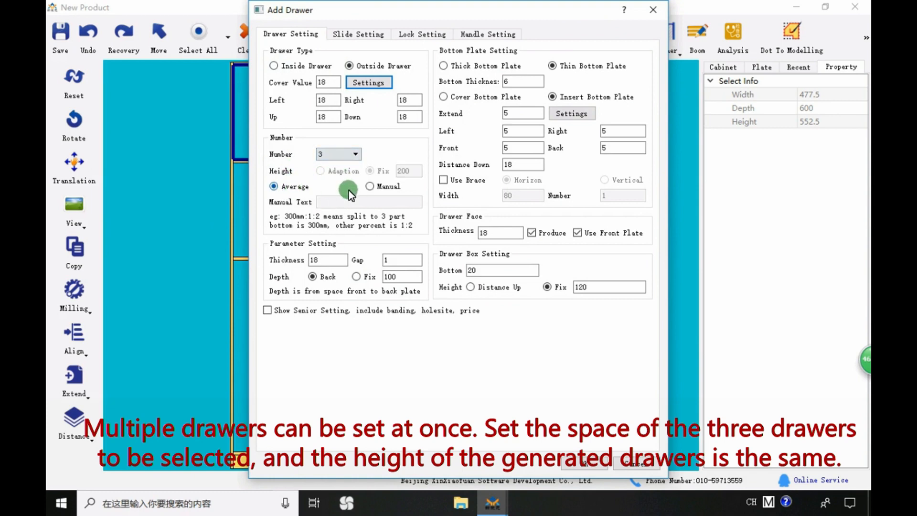
pyautogui.click(582, 464)
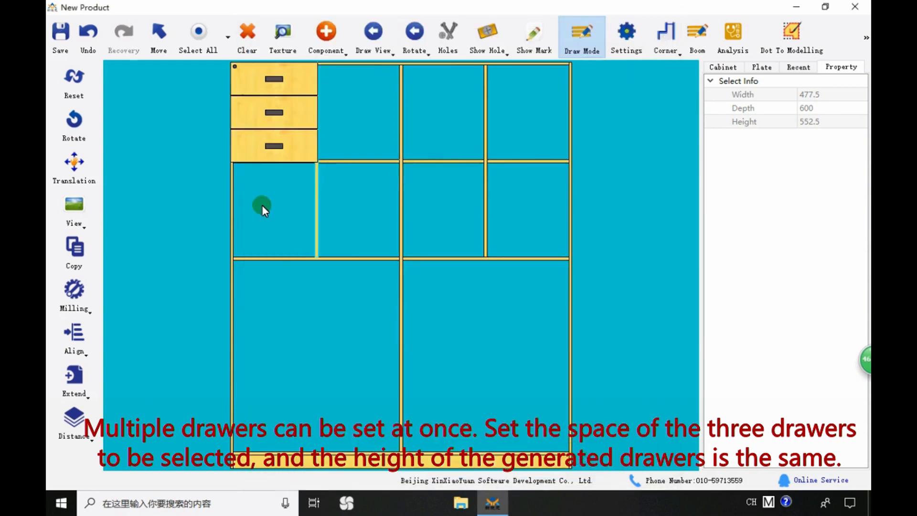
# Inspect the three stacked drawer faces up close and check the height of the bottom one
pyautogui.scroll(3, 191, 115)
pyautogui.moveTo(229, 97); pyautogui.dragTo(349, 177)
pyautogui.scroll(-2, 350, 177)
pyautogui.scroll(5, 324, 123)
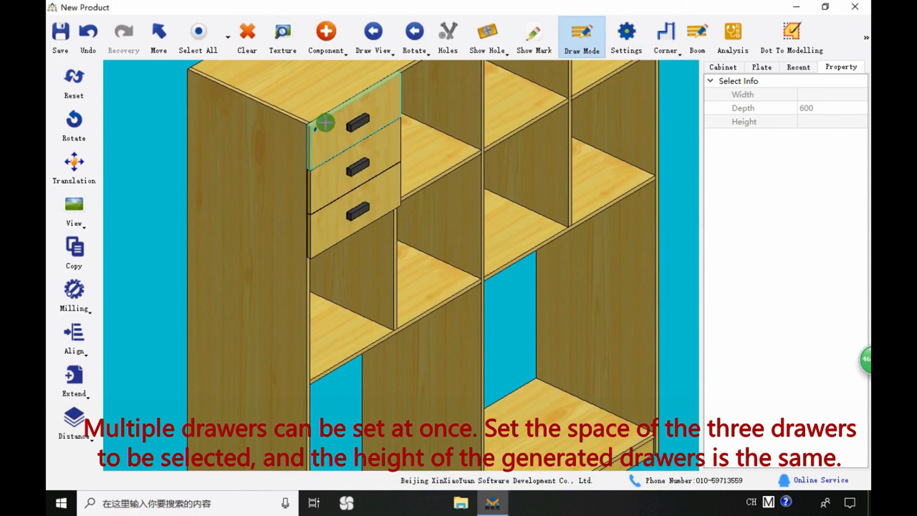
pyautogui.click(328, 127)
pyautogui.click(338, 201)
pyautogui.click(336, 267)
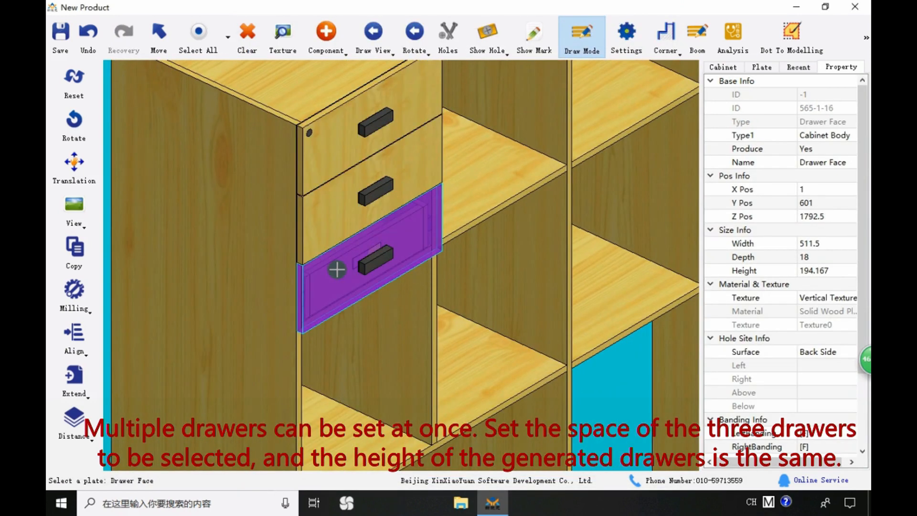
pyautogui.scroll(-2, 336, 268)
pyautogui.click(819, 270)
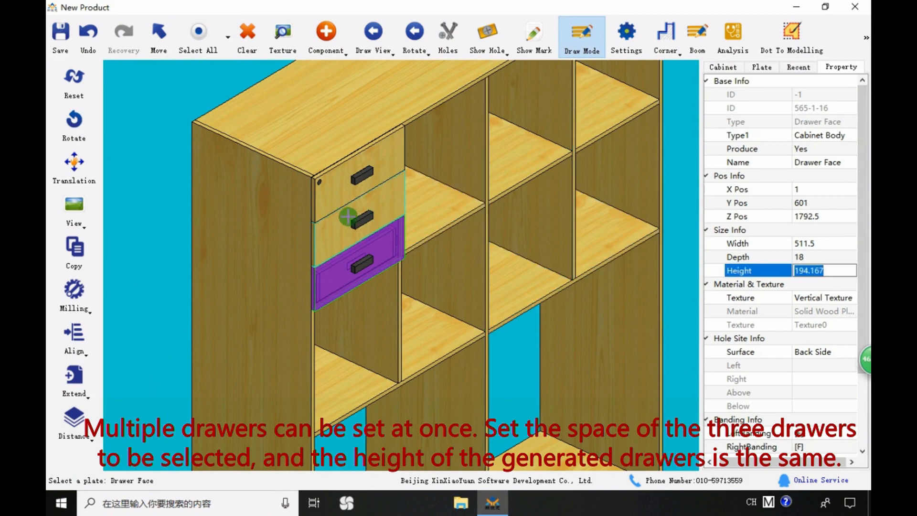
# Check the face heights of the middle and top drawers in the top-left compartment
pyautogui.click(402, 198)
pyautogui.click(393, 154)
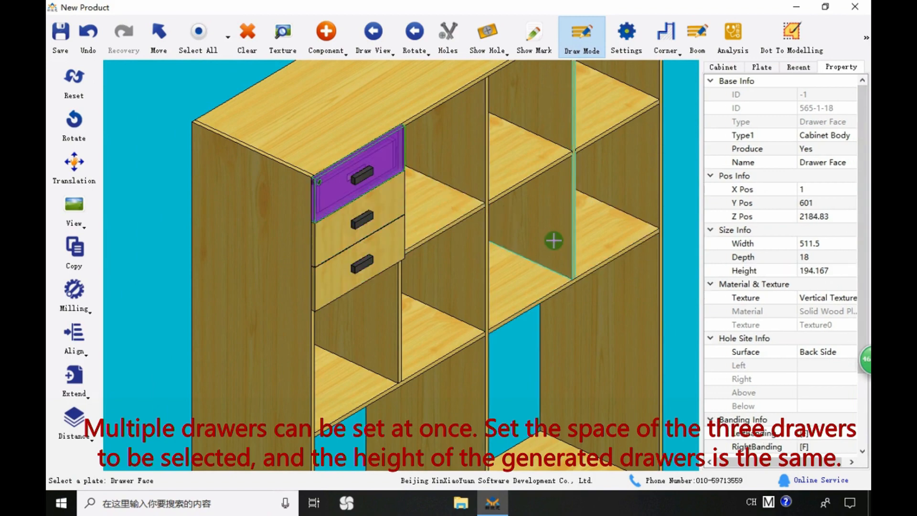
pyautogui.click(824, 271)
# Add three outside drawers to the top-right compartment, split by the Manual ratio 1:1:2 with a cover value of 18
pyautogui.scroll(3, 506, 375)
pyautogui.click(506, 376)
pyautogui.moveTo(506, 374); pyautogui.dragTo(252, 416, button='middle')
pyautogui.scroll(-5, 252, 415)
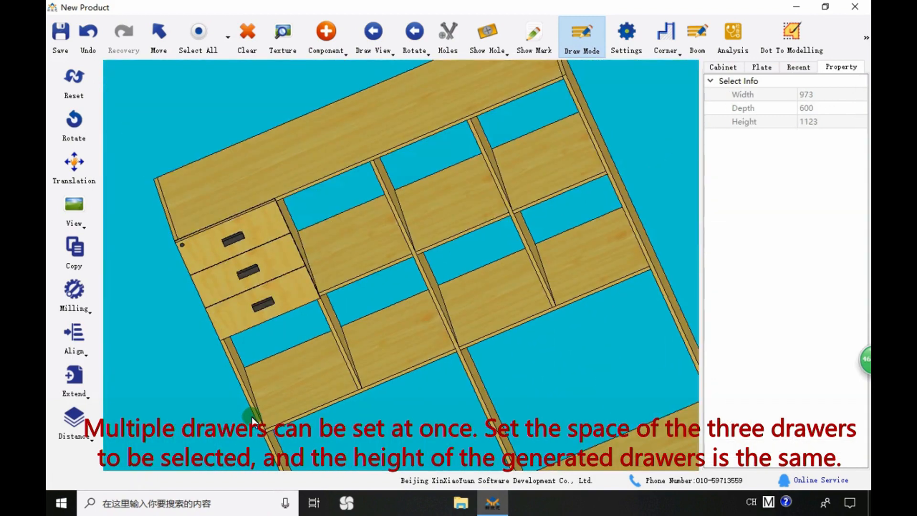
pyautogui.scroll(2, 395, 217)
pyautogui.moveTo(395, 217); pyautogui.dragTo(405, 192, button='middle')
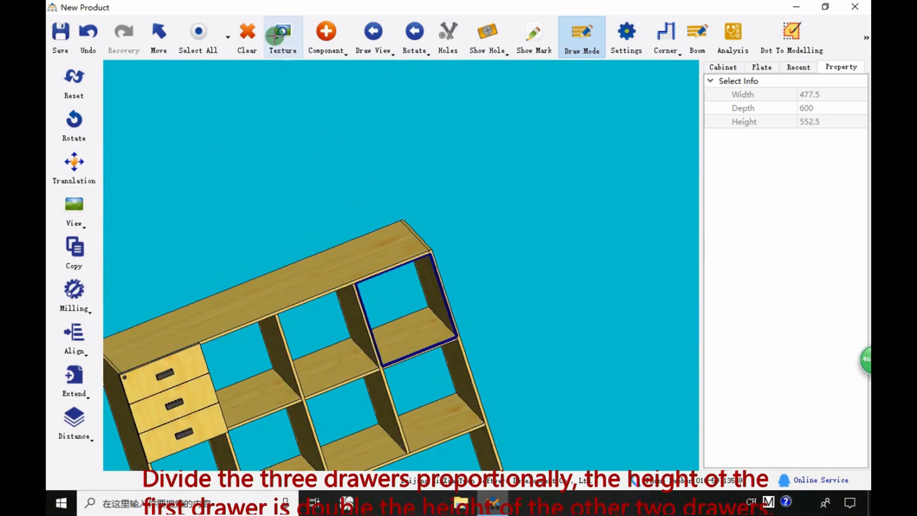
pyautogui.click(326, 34)
pyautogui.click(345, 66)
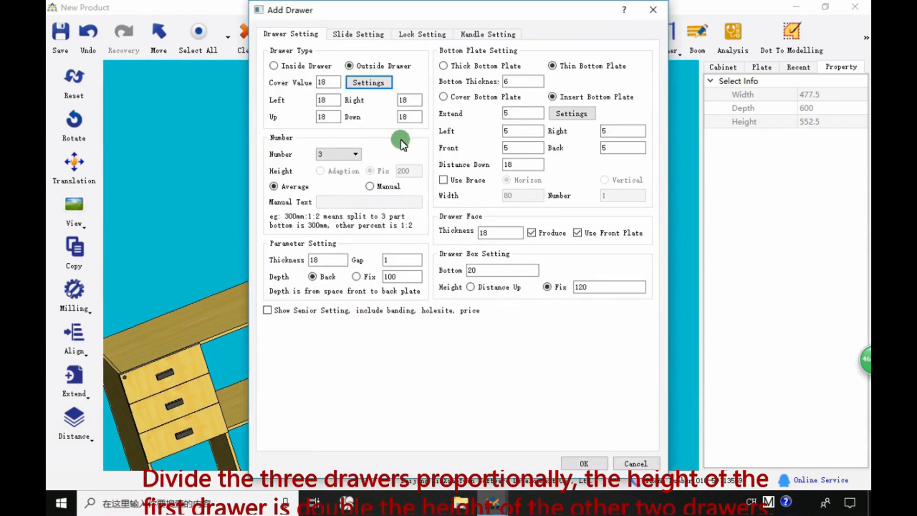
pyautogui.click(375, 187)
pyautogui.click(352, 202)
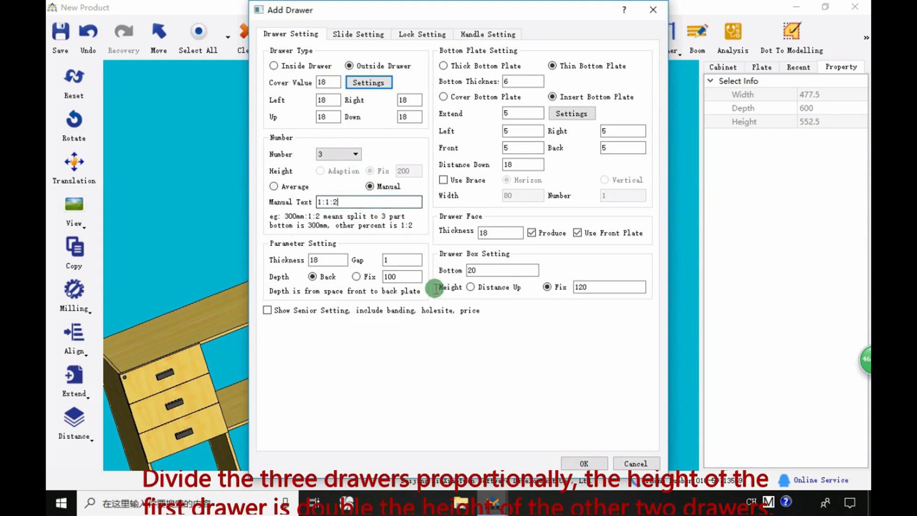
pyautogui.click(585, 462)
# Check the face heights of the three proportional drawers in the top-right compartment, one after another
pyautogui.scroll(5, 492, 317)
pyautogui.click(302, 285)
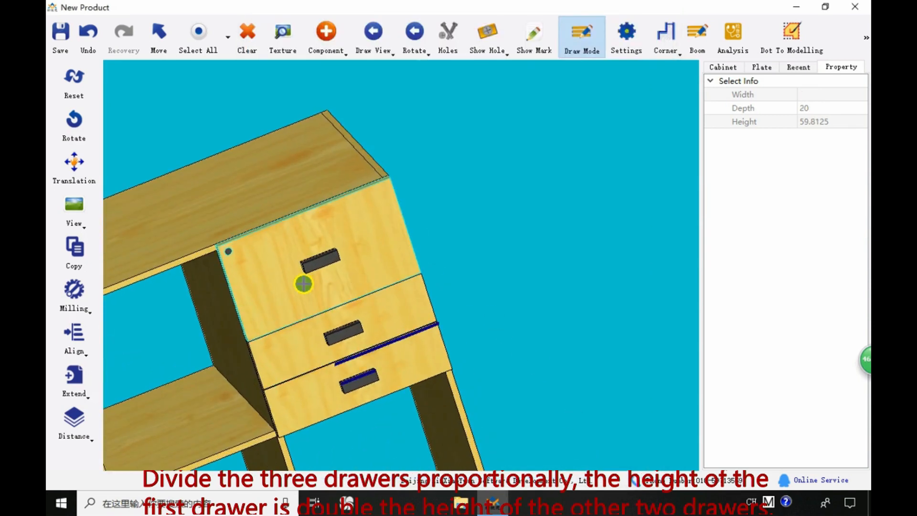
pyautogui.scroll(3, 398, 258)
pyautogui.scroll(-2, 352, 291)
pyautogui.scroll(2, 352, 272)
pyautogui.click(350, 273)
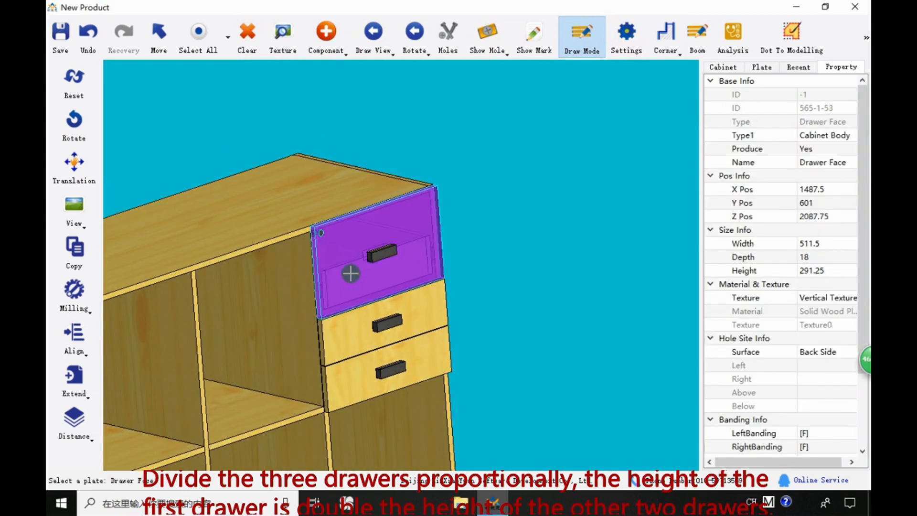
pyautogui.click(821, 271)
pyautogui.click(385, 334)
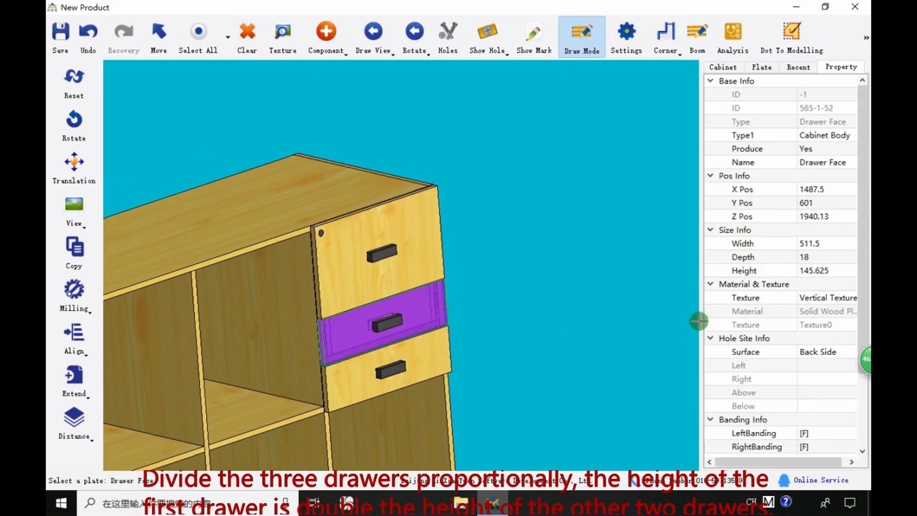
pyautogui.click(817, 272)
pyautogui.click(426, 361)
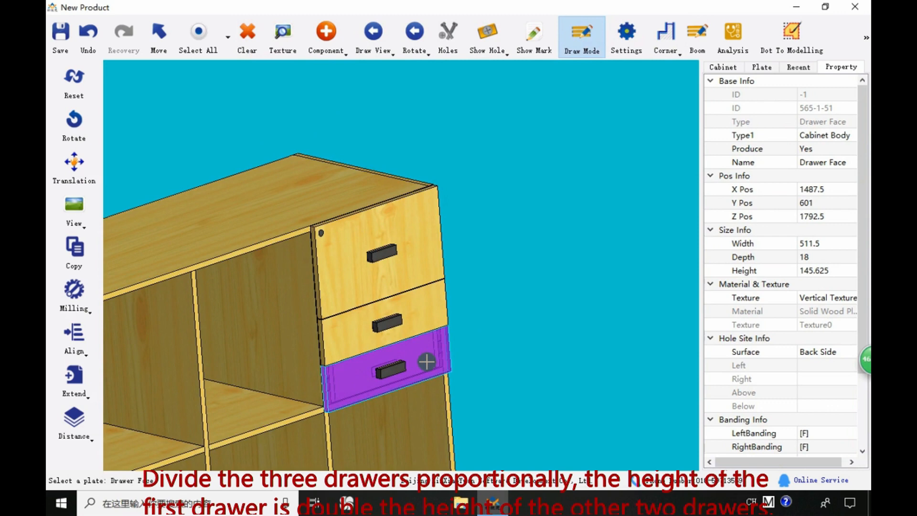
pyautogui.click(812, 273)
# Undo the proportional drawers and the average-height drawers so both top corner compartments are empty
pyautogui.moveTo(669, 282); pyautogui.dragTo(340, 316)
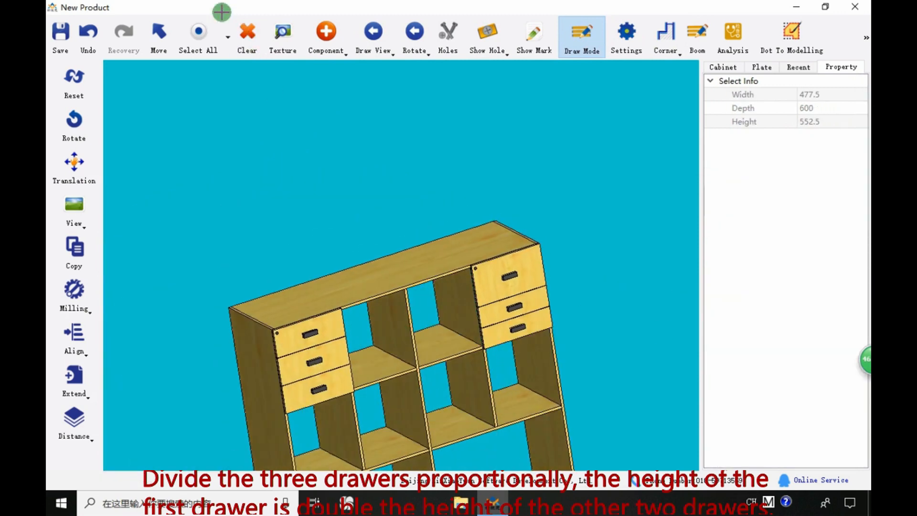
pyautogui.click(91, 34)
pyautogui.click(91, 34)
# Add one inside drawer with a fixed height of 200 and a panel thickness of 15 to the top-left compartment
pyautogui.click(260, 105)
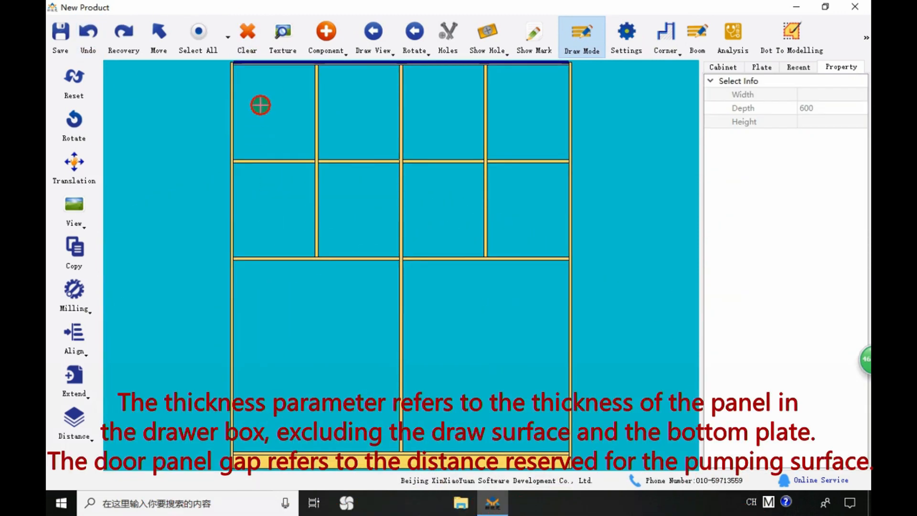
pyautogui.click(326, 36)
pyautogui.click(350, 67)
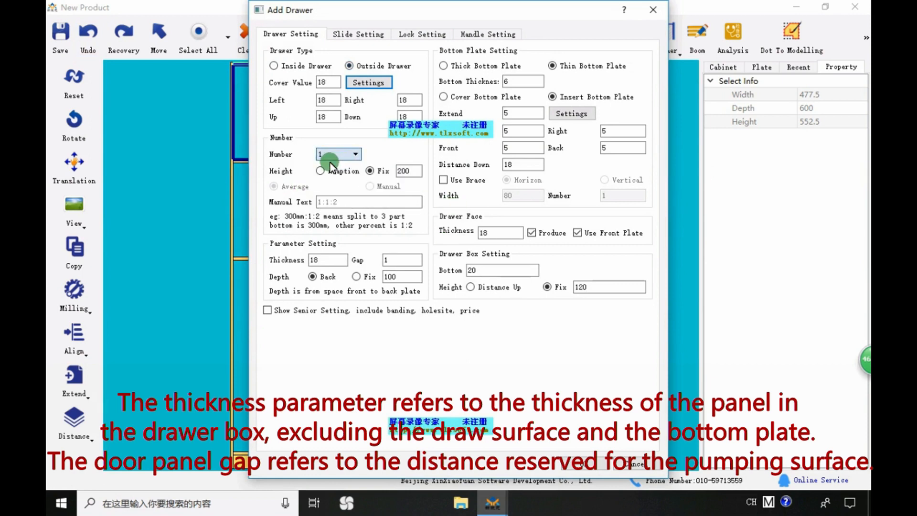
pyautogui.click(388, 258)
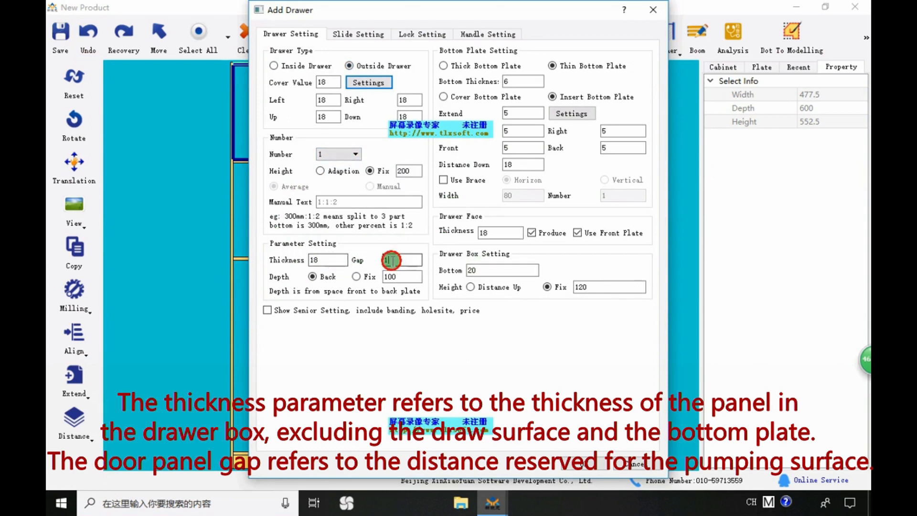
pyautogui.click(313, 259)
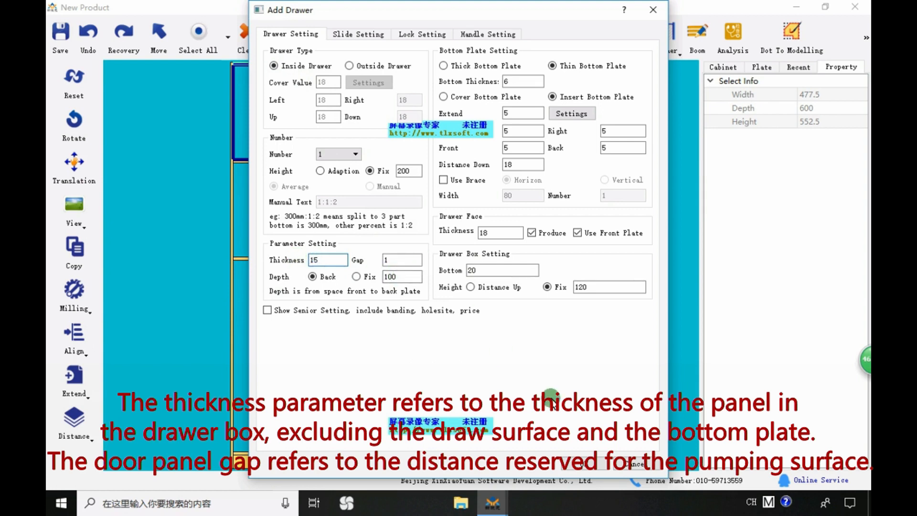
pyautogui.write('15')
pyautogui.press('Return')
# Hide the cabinet's left side plate to expose the drawer box
pyautogui.moveTo(239, 121); pyautogui.dragTo(364, 174, button='middle')
pyautogui.scroll(3, 337, 171)
pyautogui.click(336, 170)
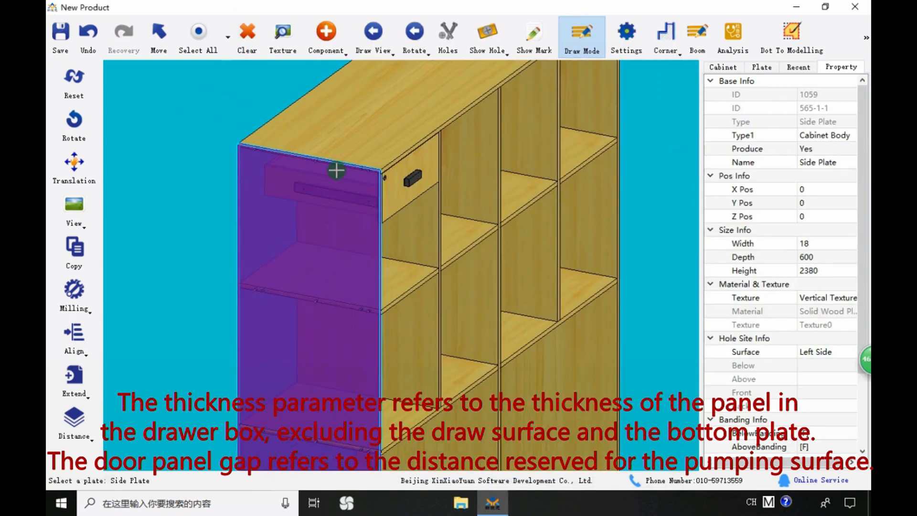
pyautogui.scroll(2, 336, 171)
pyautogui.rightClick(337, 170)
pyautogui.moveTo(458, 270)
pyautogui.click(581, 273)
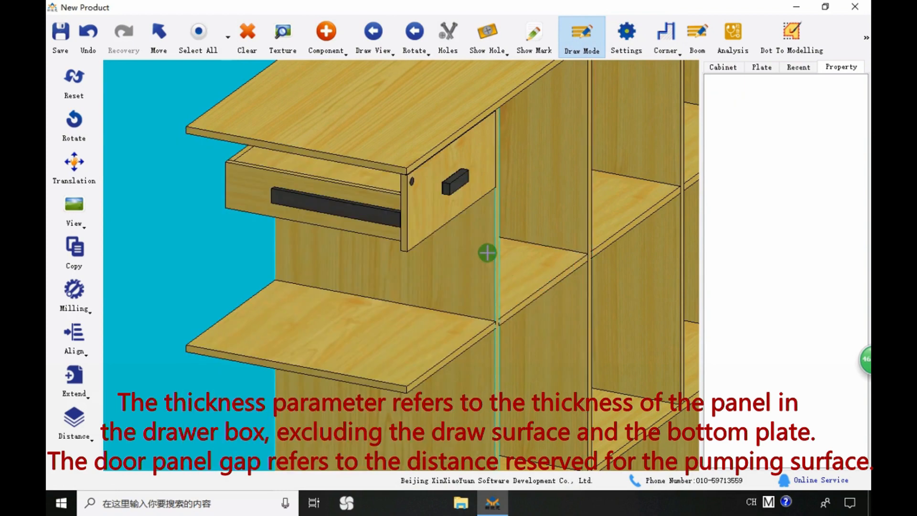
# Check the panel thickness of the drawer box's back plate and its two side plates
pyautogui.scroll(3, 307, 129)
pyautogui.click(307, 129)
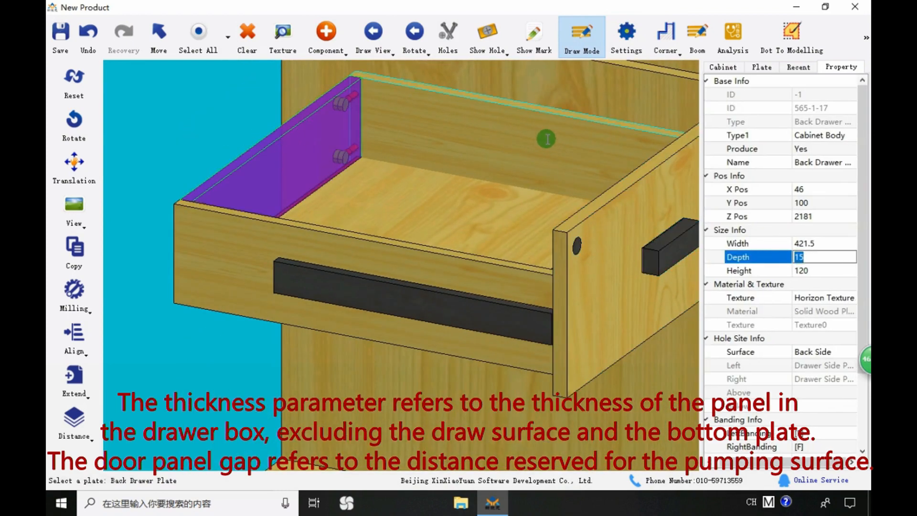
pyautogui.click(543, 137)
pyautogui.click(759, 243)
pyautogui.click(525, 296)
pyautogui.click(771, 245)
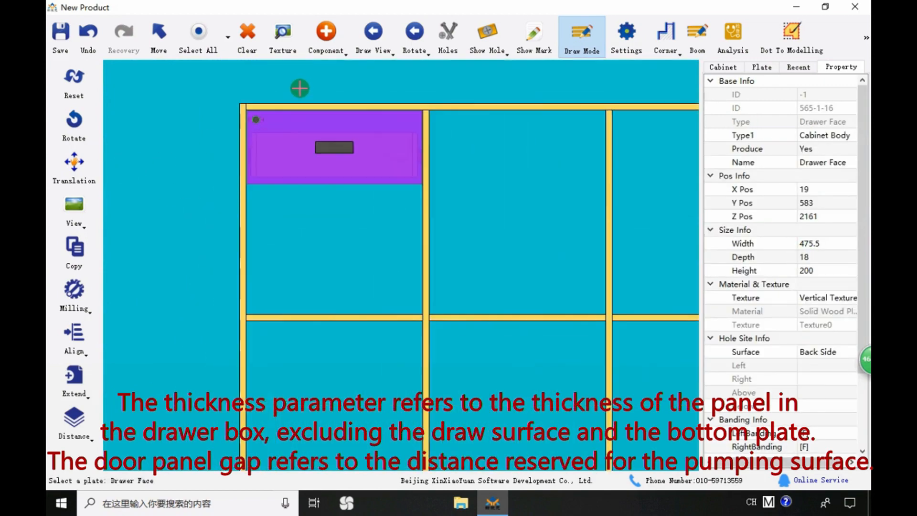
# Undo the inside drawer and add a new one of fixed height 200 with a gap of 3 to the top-left compartment
pyautogui.click(96, 43)
pyautogui.click(327, 36)
pyautogui.click(335, 69)
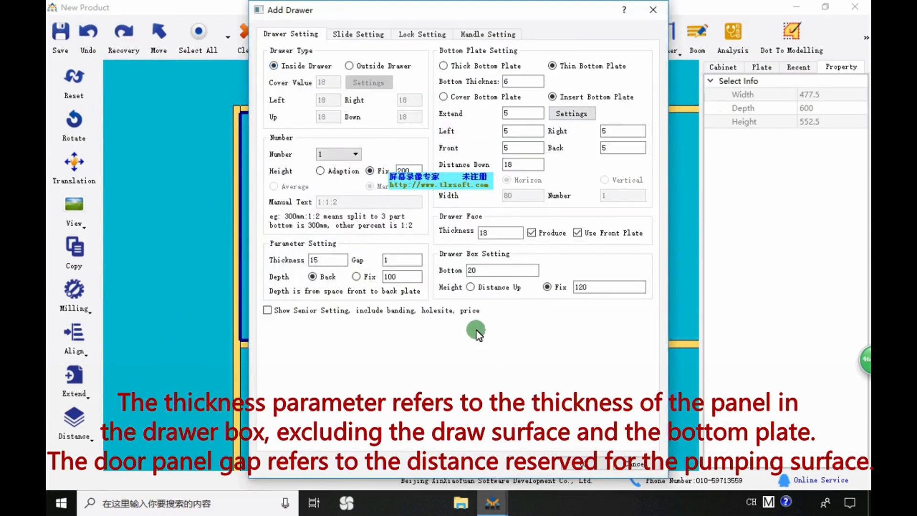
pyautogui.click(385, 259)
pyautogui.click(584, 463)
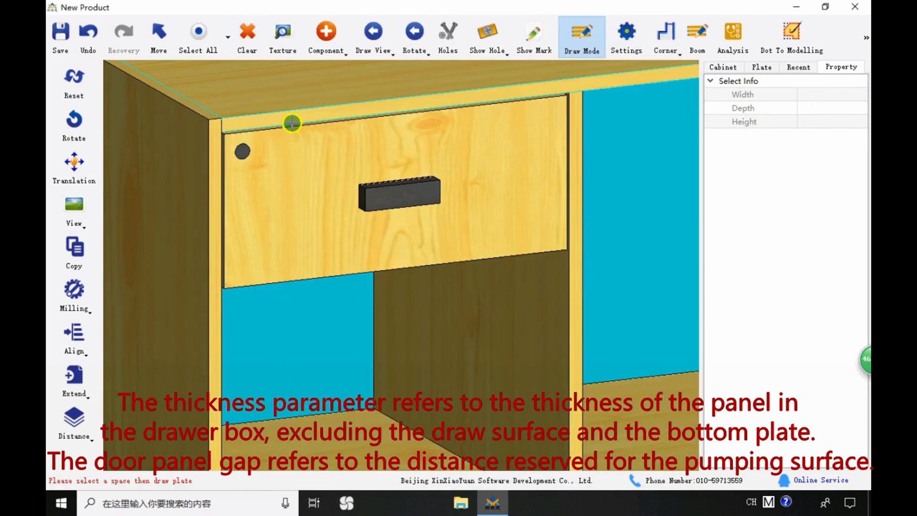
# Measure the minimum distance between the drawer face and the left side plate, and inspect the gap around the face from the front
pyautogui.rightClick(292, 123)
pyautogui.click(338, 211)
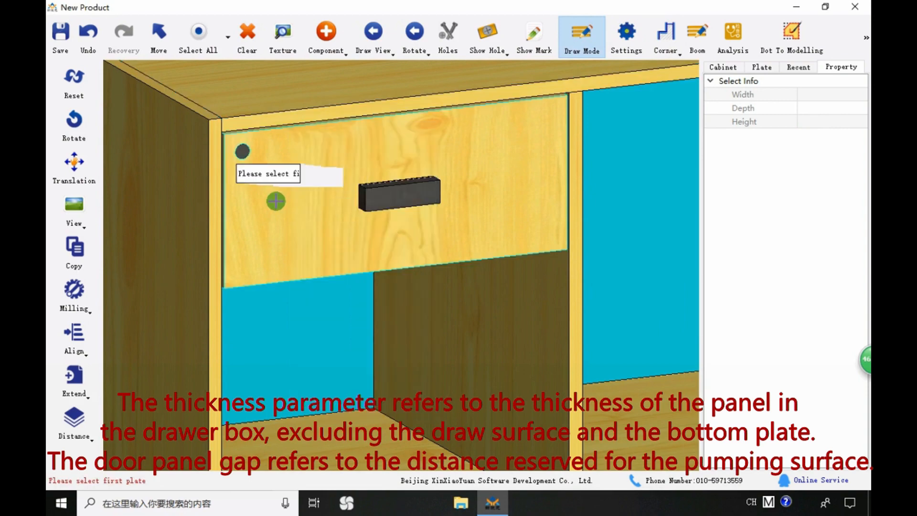
pyautogui.click(255, 199)
pyautogui.click(211, 210)
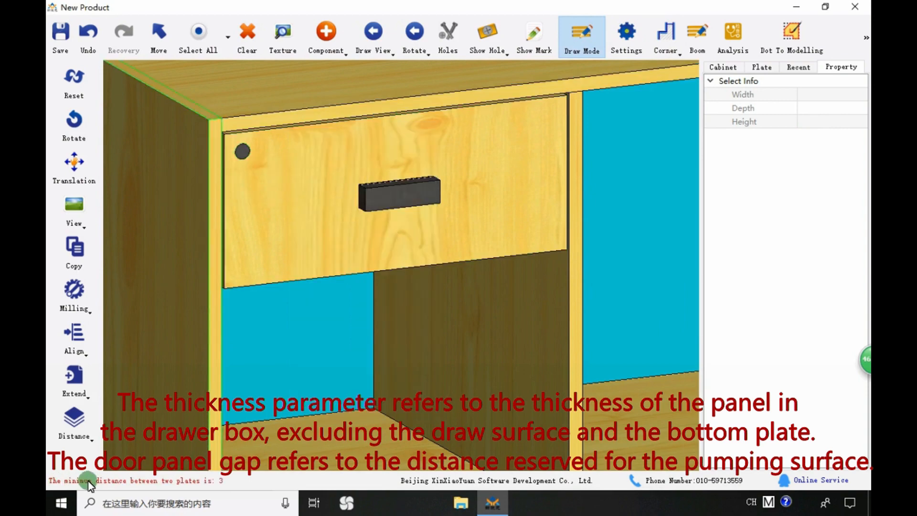
pyautogui.click(74, 77)
pyautogui.scroll(5, 225, 92)
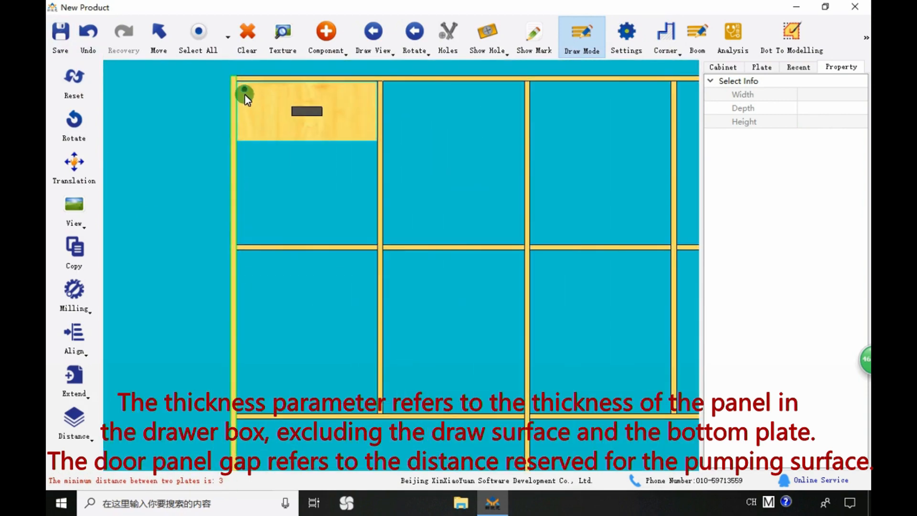
pyautogui.scroll(-2, 262, 72)
pyautogui.scroll(1, 311, 105)
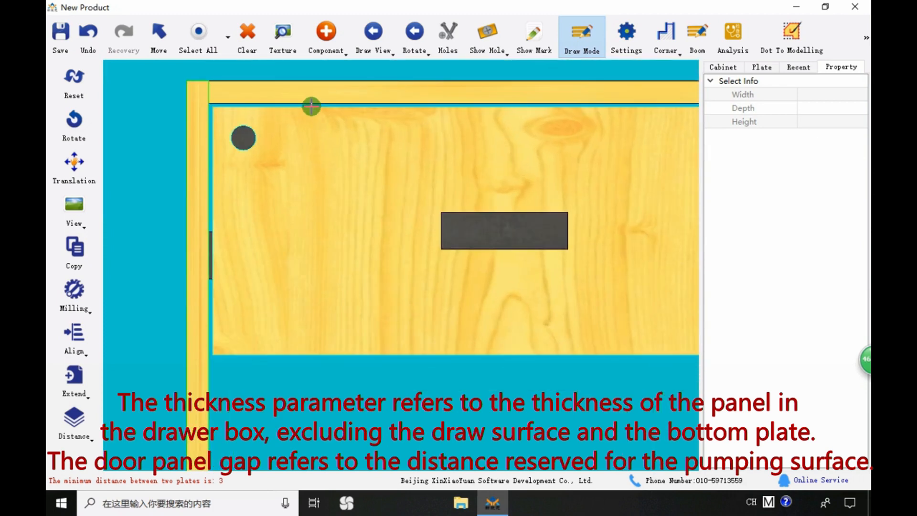
pyautogui.scroll(-2, 327, 132)
pyautogui.moveTo(327, 132); pyautogui.dragTo(334, 215)
# Undo that drawer and add an inside drawer with a gap of 1 and a fixed depth of 400 to the top-left compartment
pyautogui.click(88, 33)
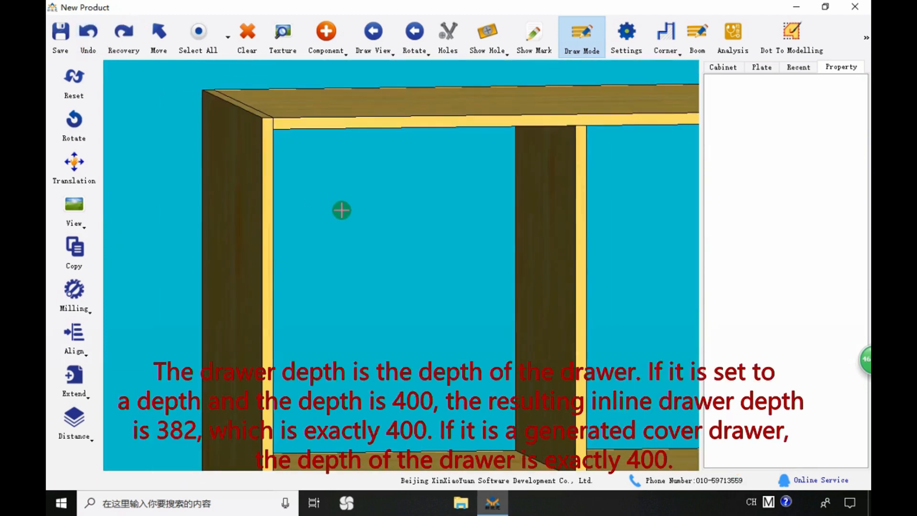
pyautogui.click(321, 47)
pyautogui.click(331, 67)
pyautogui.click(388, 263)
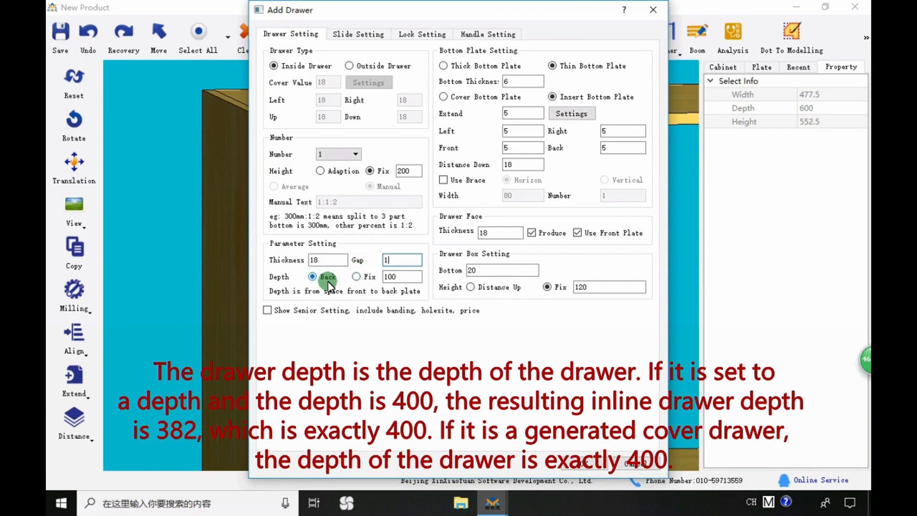
pyautogui.click(375, 274)
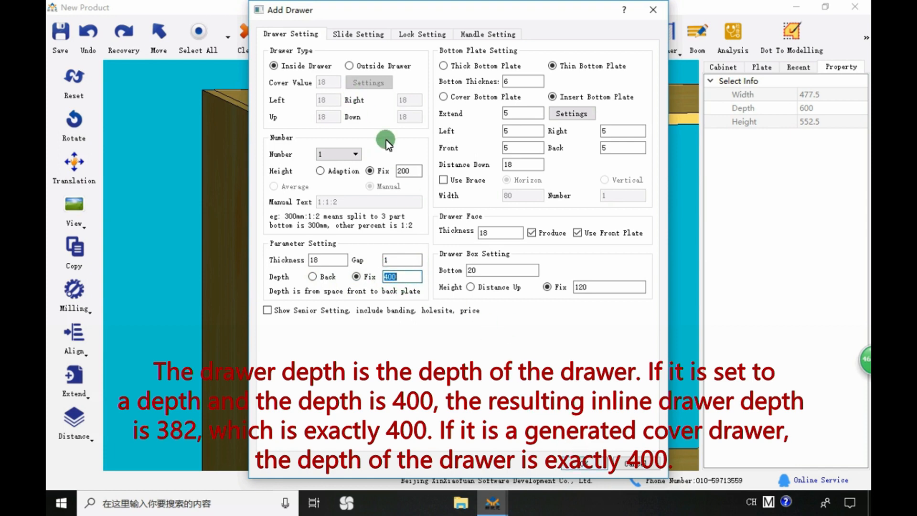
pyautogui.click(592, 465)
# Hide the left side plate and check the depths of the left drawer plate, the drawer face and the whole drawer
pyautogui.scroll(3, 287, 267)
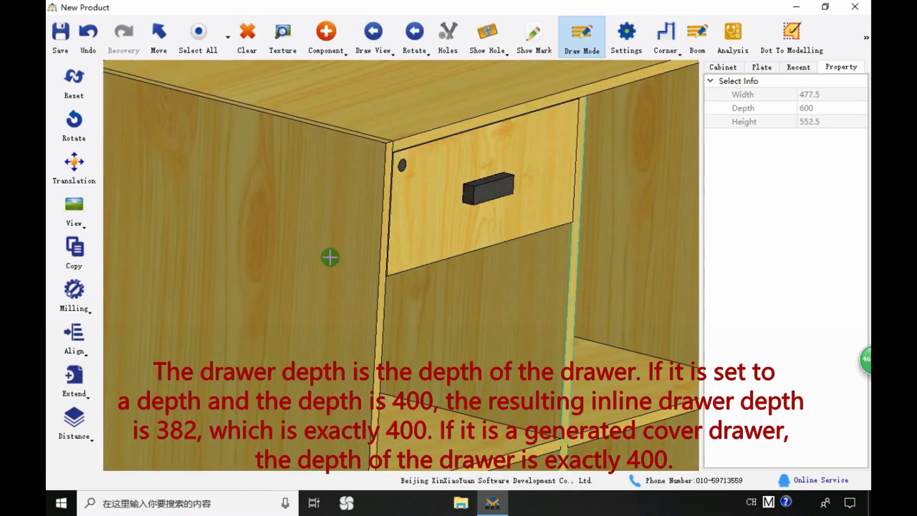
pyautogui.click(326, 252)
pyautogui.click(327, 252)
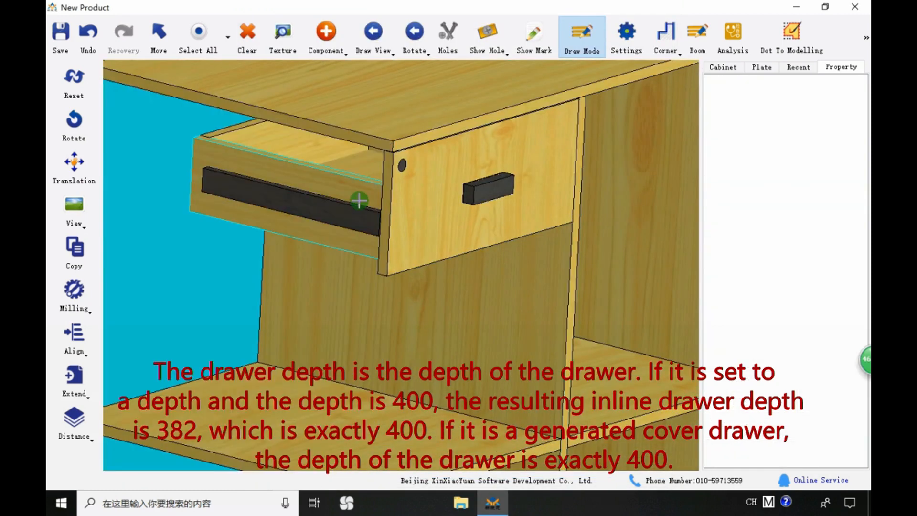
pyautogui.click(348, 180)
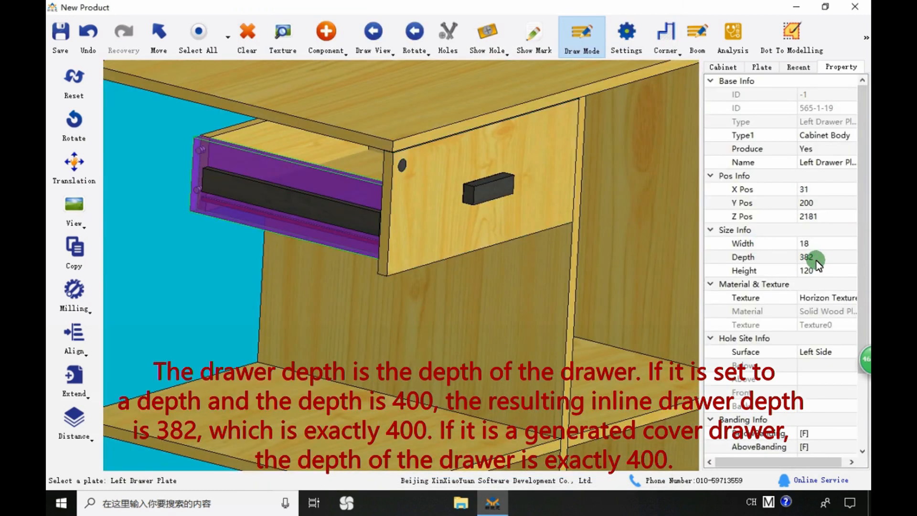
pyautogui.click(444, 201)
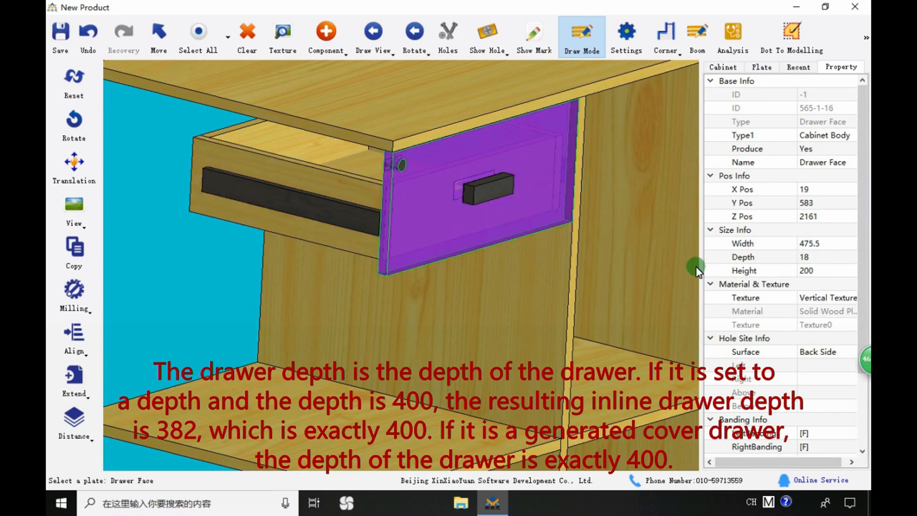
pyautogui.moveTo(298, 202); pyautogui.dragTo(371, 202)
pyautogui.doubleClick(378, 202)
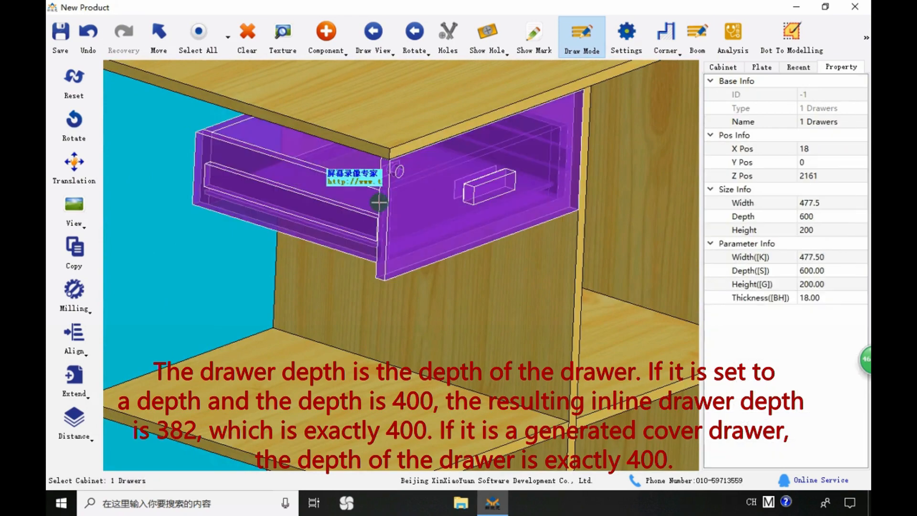
# Undo the fixed-depth drawer and add a thin back plate to the top-left compartment
pyautogui.click(89, 34)
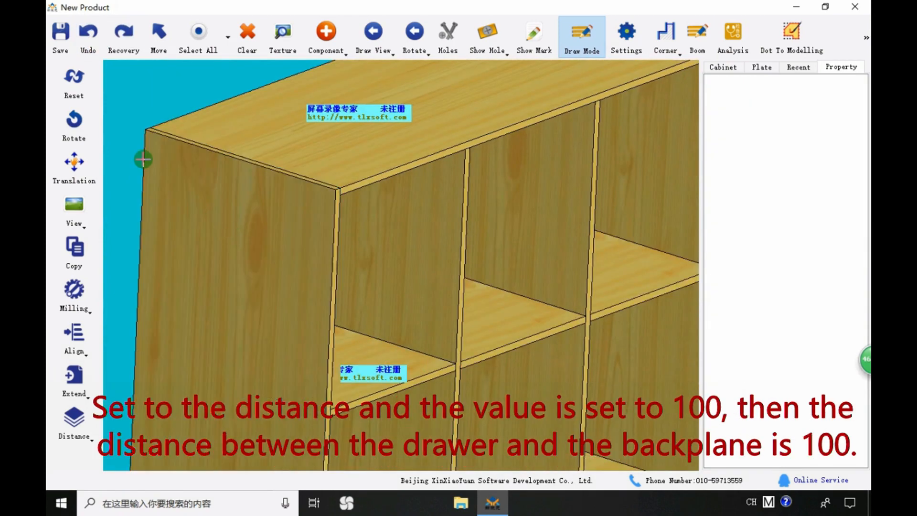
pyautogui.click(143, 158)
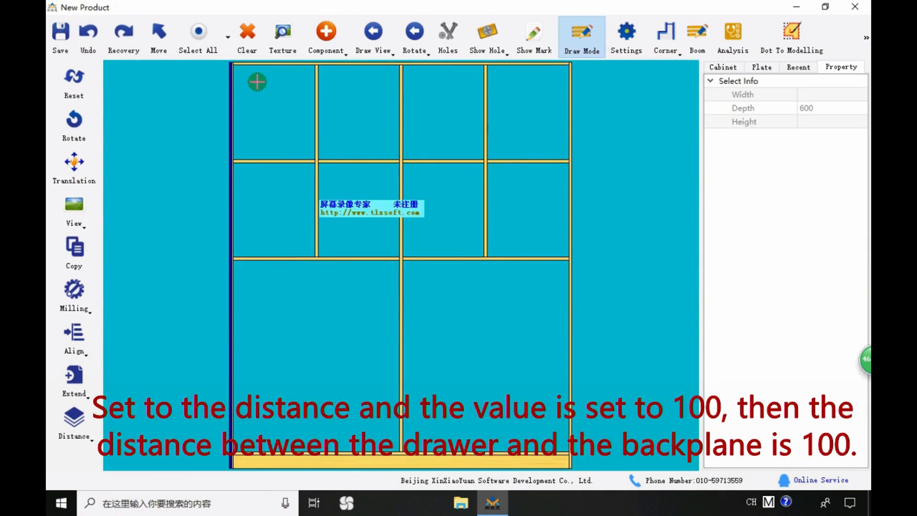
pyautogui.click(272, 106)
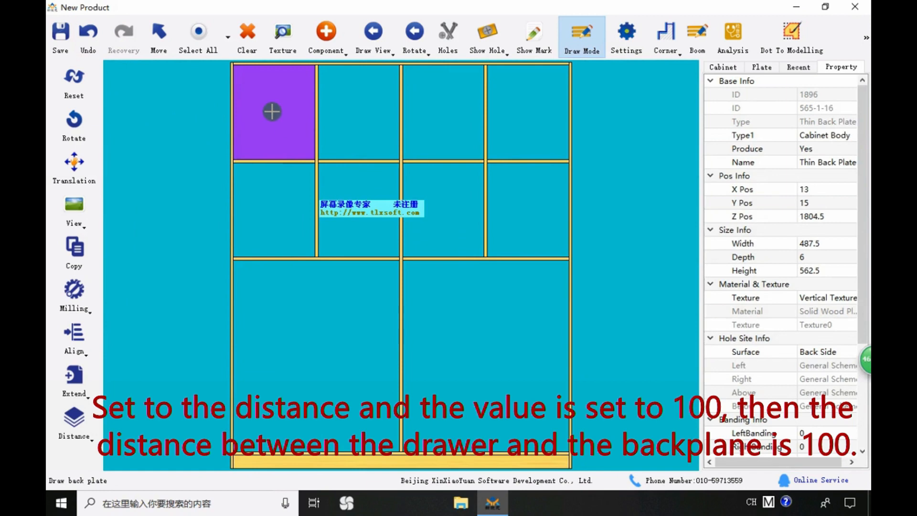
# Add an inside drawer to the top-left compartment with its depth ending 100 from the back plate
pyautogui.click(312, 43)
pyautogui.click(339, 64)
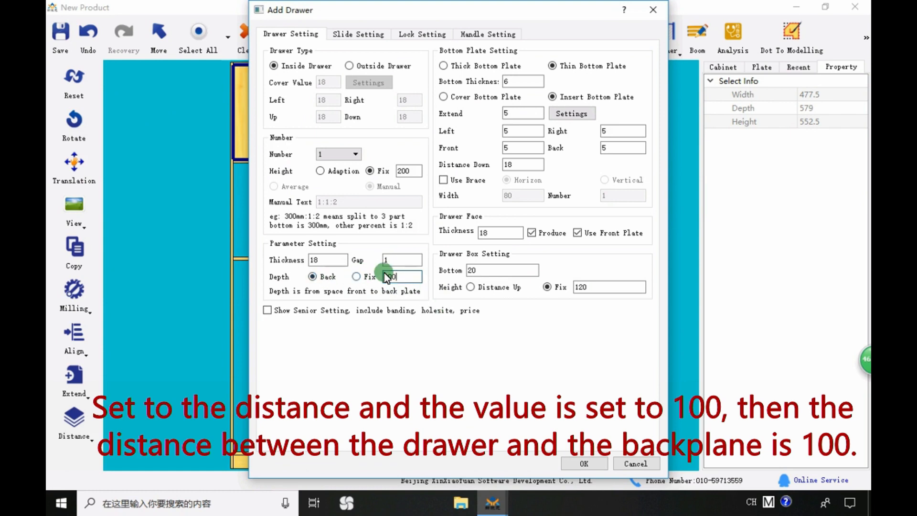
pyautogui.click(579, 463)
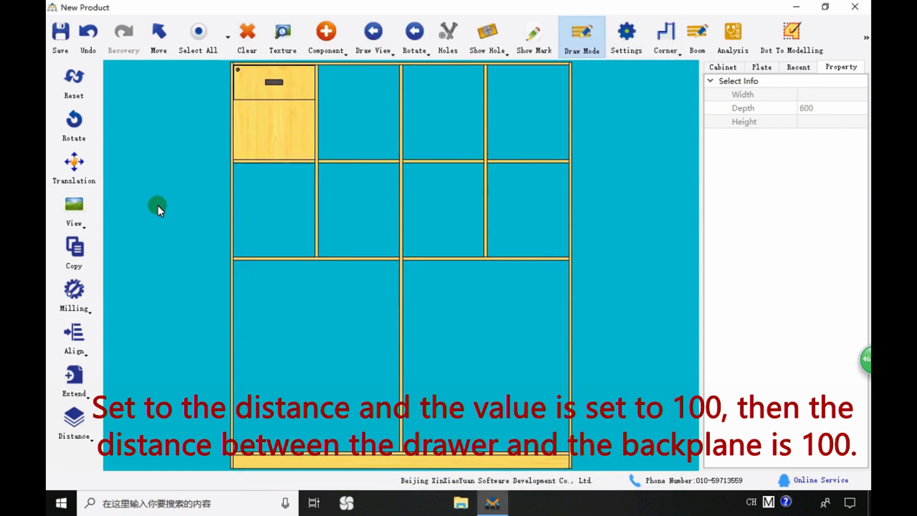
# Hide the left side plate and measure the minimum distance between the left drawer plate and the thin back plate
pyautogui.moveTo(156, 204); pyautogui.dragTo(444, 236)
pyautogui.click(337, 129)
pyautogui.moveTo(338, 129); pyautogui.dragTo(289, 98)
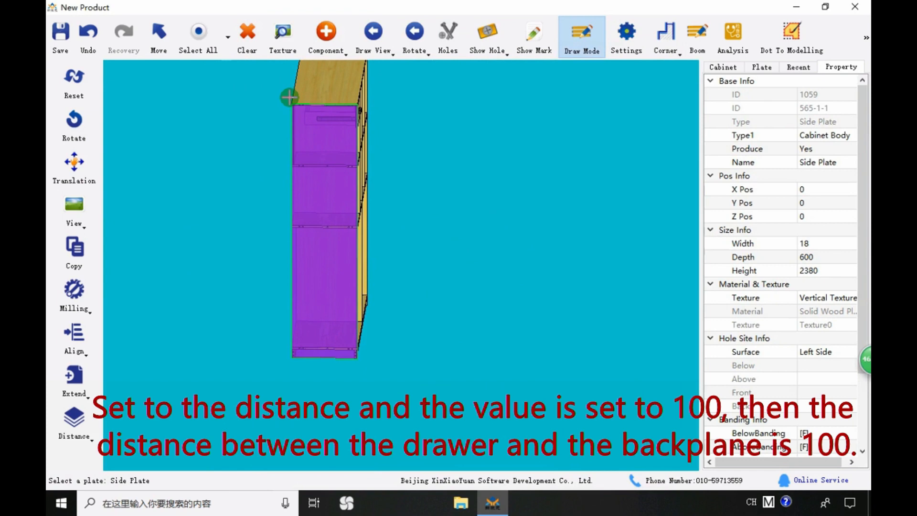
pyautogui.click(266, 67)
pyautogui.moveTo(266, 67); pyautogui.dragTo(325, 210)
pyautogui.scroll(5, 329, 208)
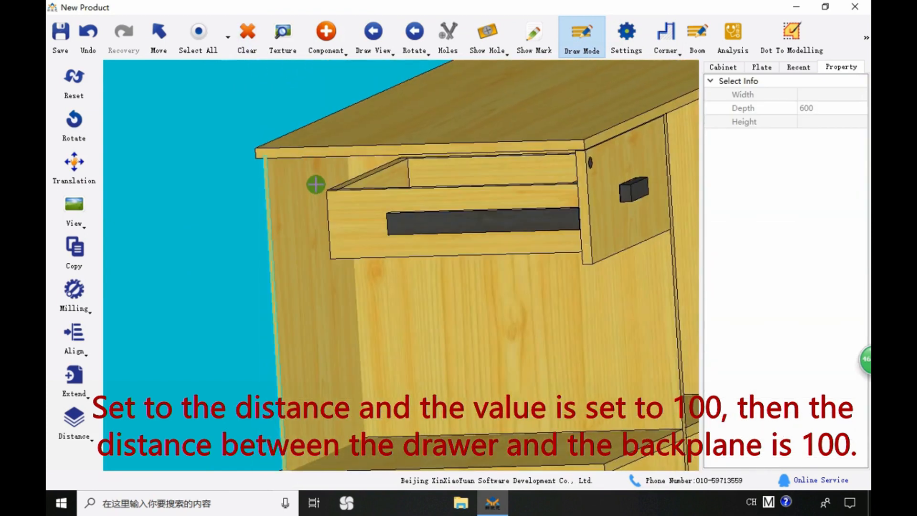
pyautogui.rightClick(316, 184)
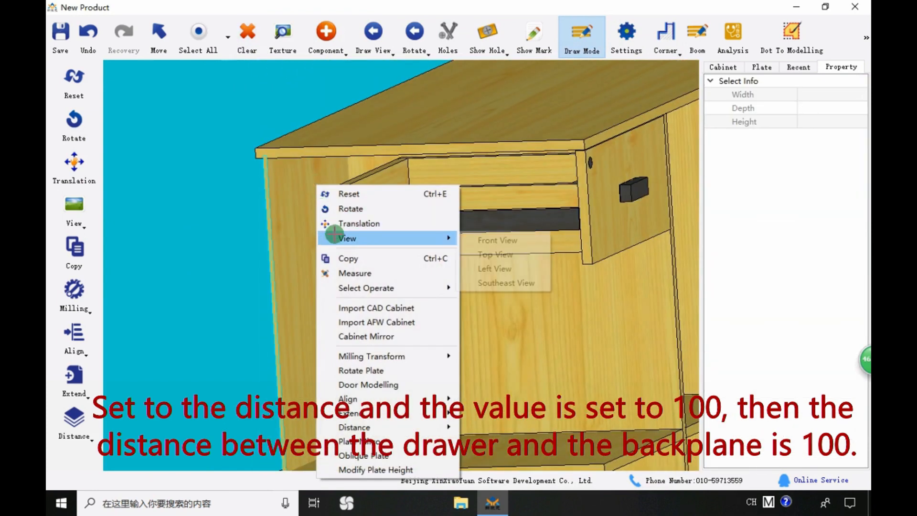
pyautogui.click(351, 272)
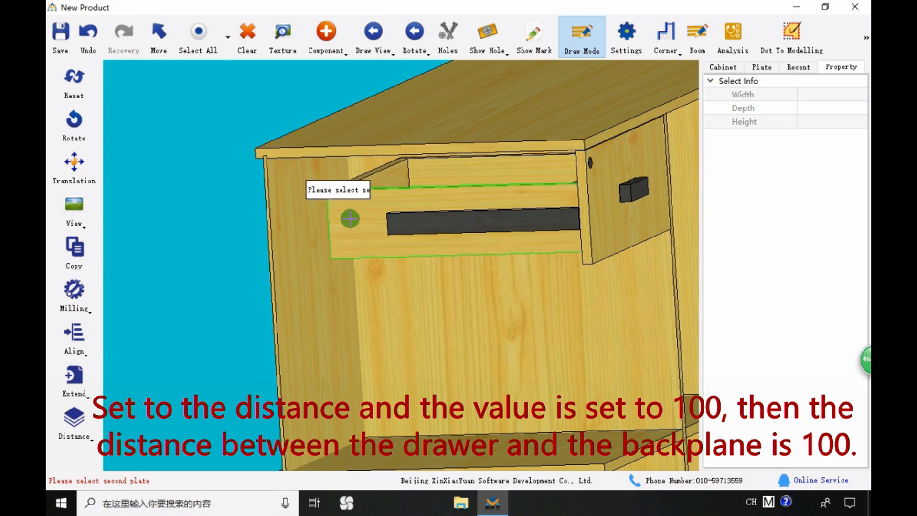
pyautogui.click(292, 259)
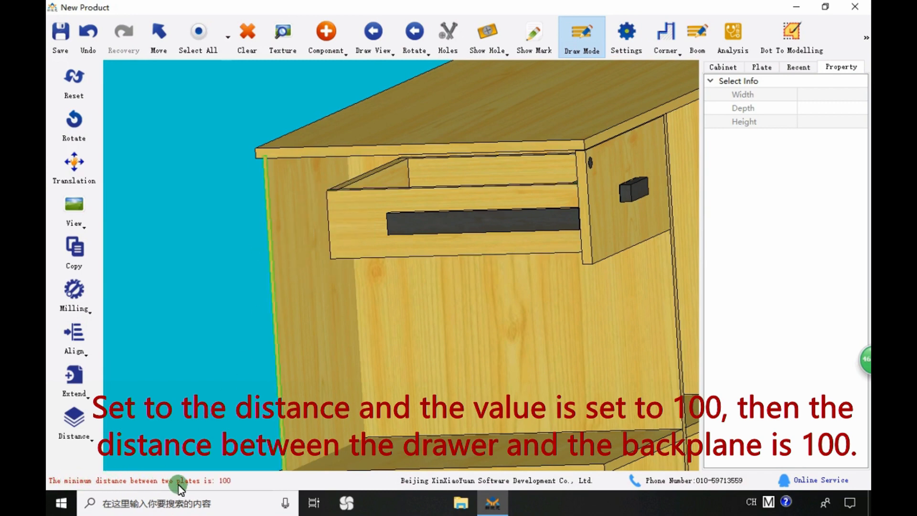
# Select the left drawer plate and the thin back plate and inspect the space between them from different angles
pyautogui.moveTo(297, 289); pyautogui.dragTo(372, 267)
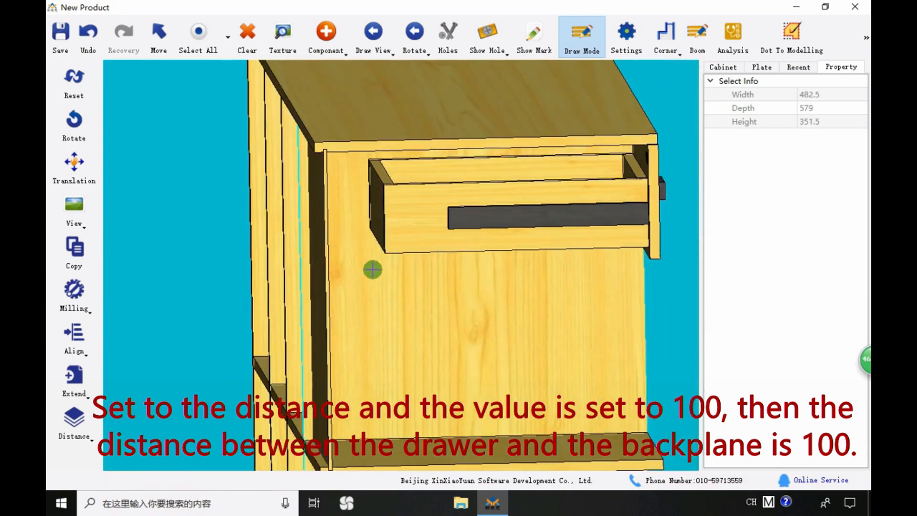
pyautogui.click(385, 215)
pyautogui.click(325, 231)
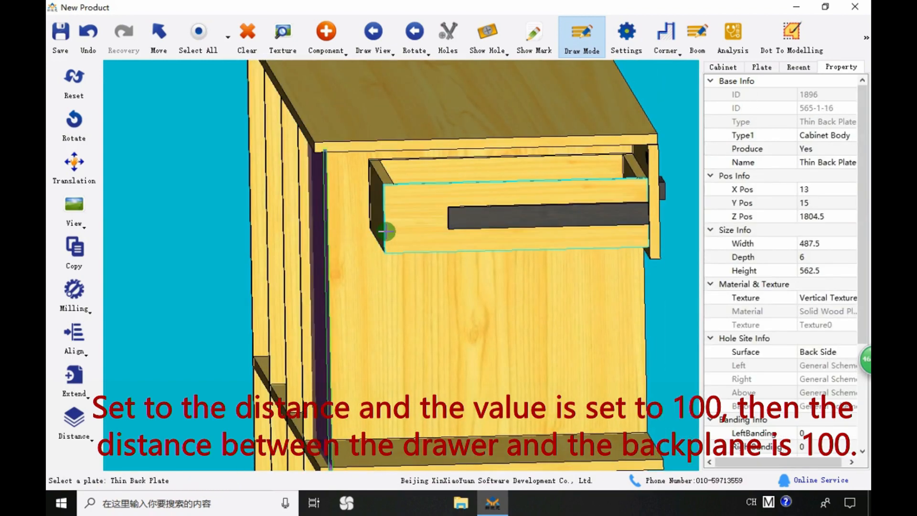
pyautogui.moveTo(383, 231); pyautogui.dragTo(337, 233)
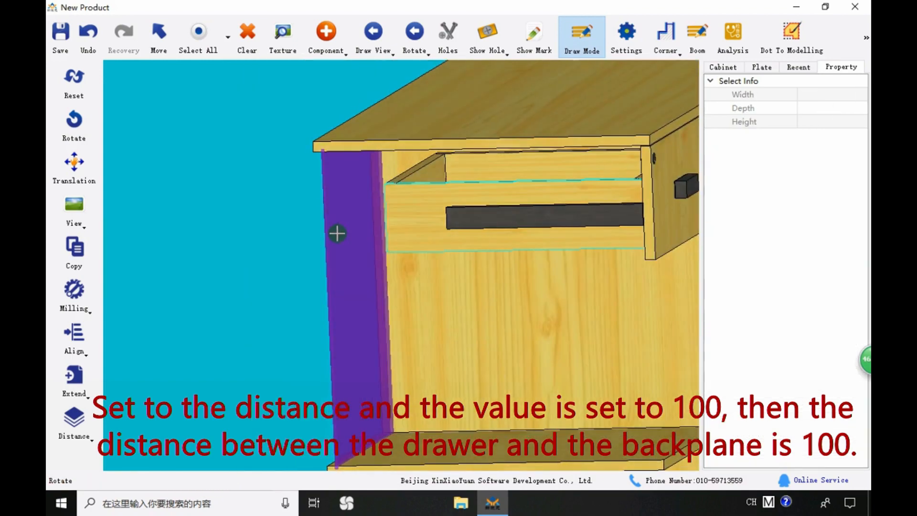
# Undo that drawer and add an inside drawer to the top-left compartment with its depth ending 400 from the back plate
pyautogui.click(87, 34)
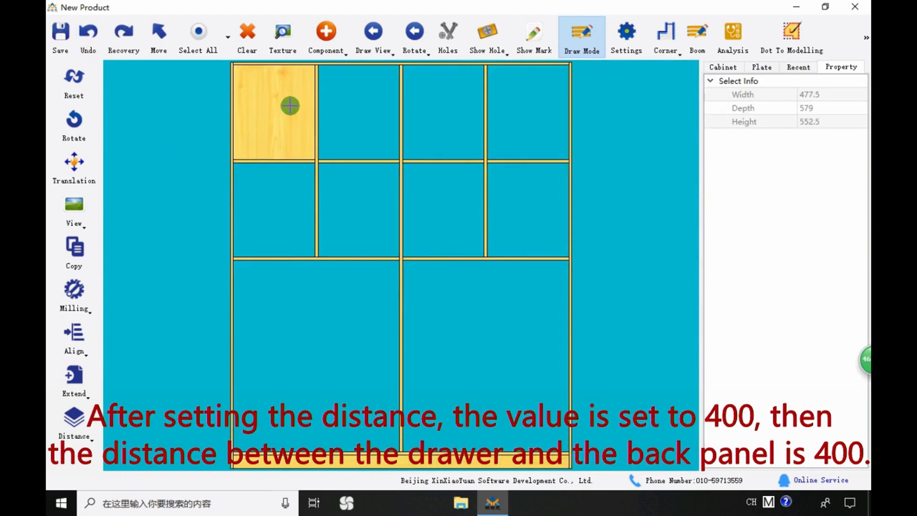
pyautogui.click(290, 106)
pyautogui.click(330, 37)
pyautogui.click(339, 71)
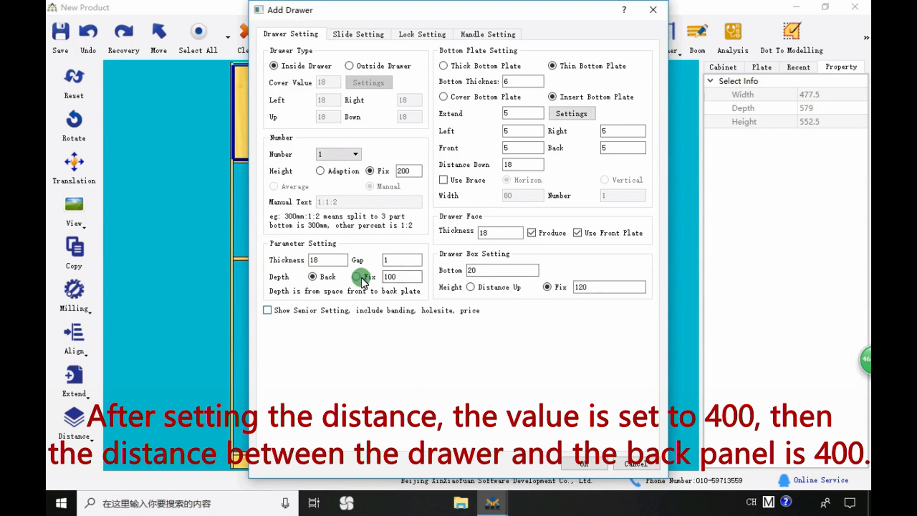
pyautogui.click(584, 464)
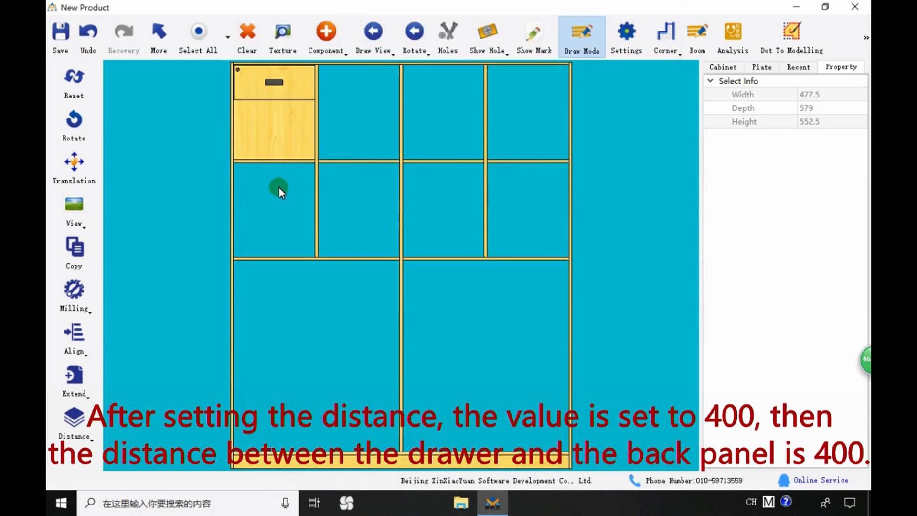
# Hide the left side plate, check the left drawer plate's properties and measure its minimum distance to the thin back plate
pyautogui.moveTo(279, 187); pyautogui.dragTo(392, 121)
pyautogui.click(293, 124)
pyautogui.scroll(5, 305, 119)
pyautogui.click(525, 139)
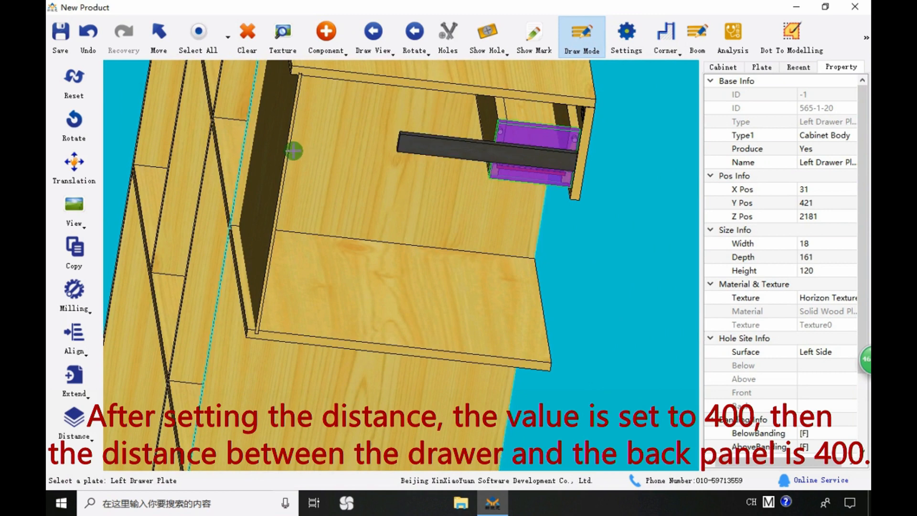
pyautogui.click(435, 117)
pyautogui.rightClick(436, 118)
pyautogui.click(470, 358)
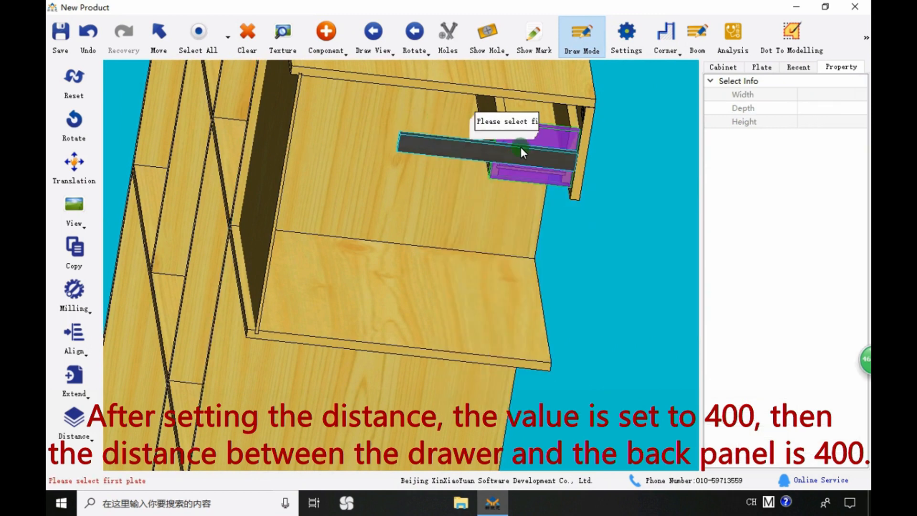
pyautogui.click(526, 135)
pyautogui.click(282, 143)
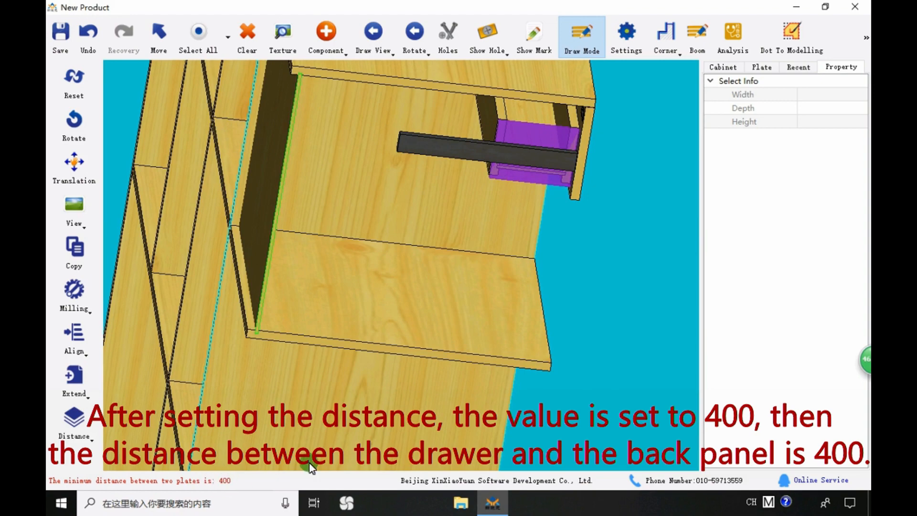
pyautogui.moveTo(310, 467); pyautogui.dragTo(354, 287, button='middle')
# Undo that drawer and add one 100 from the back plate with a 6 thick thin bottom plate of the insert type
pyautogui.click(89, 38)
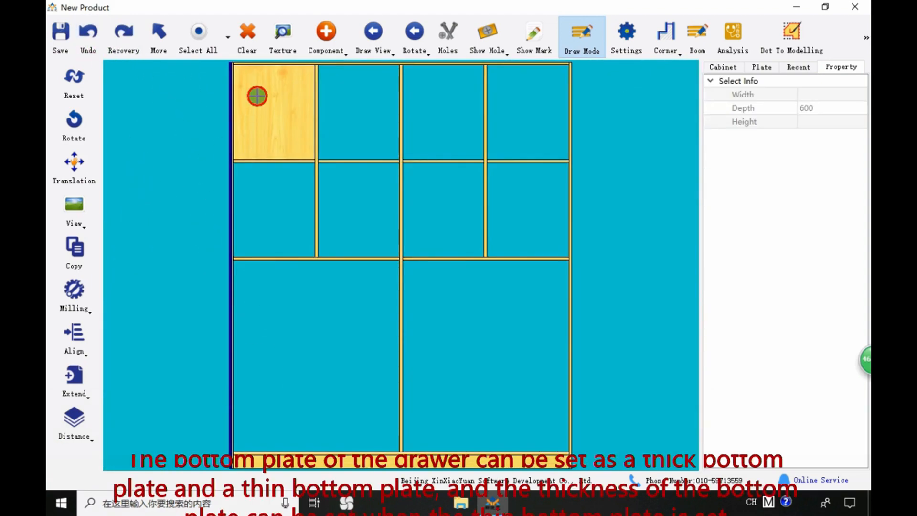
pyautogui.click(326, 36)
pyautogui.click(348, 71)
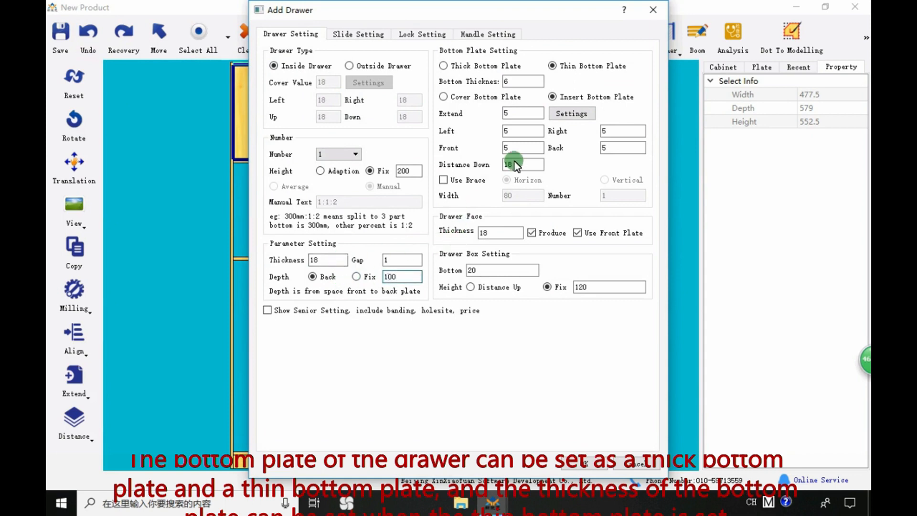
pyautogui.click(580, 462)
# Hide the cabinet's top plate and check the thickness of the drawer's thin bottom plate
pyautogui.moveTo(566, 431); pyautogui.dragTo(356, 178)
pyautogui.scroll(3, 310, 134)
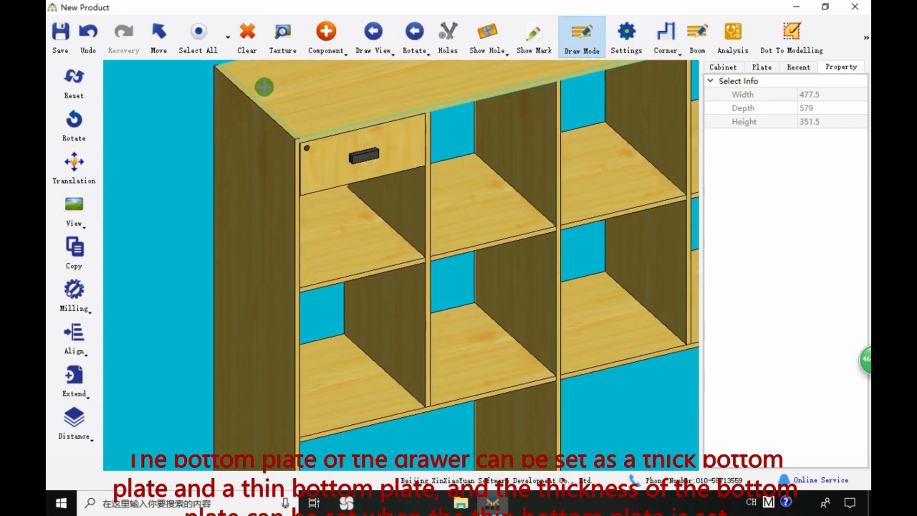
pyautogui.click(274, 87)
pyautogui.press('h')
pyautogui.click(359, 101)
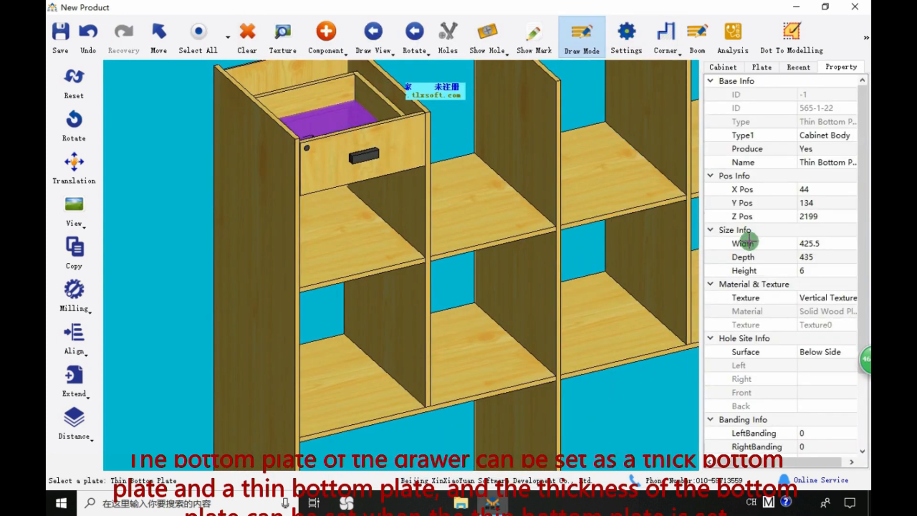
# Add an inside drawer with a thick bottom plate to the top-right compartment
pyautogui.scroll(-3, 286, 301)
pyautogui.moveTo(286, 301); pyautogui.dragTo(368, 148)
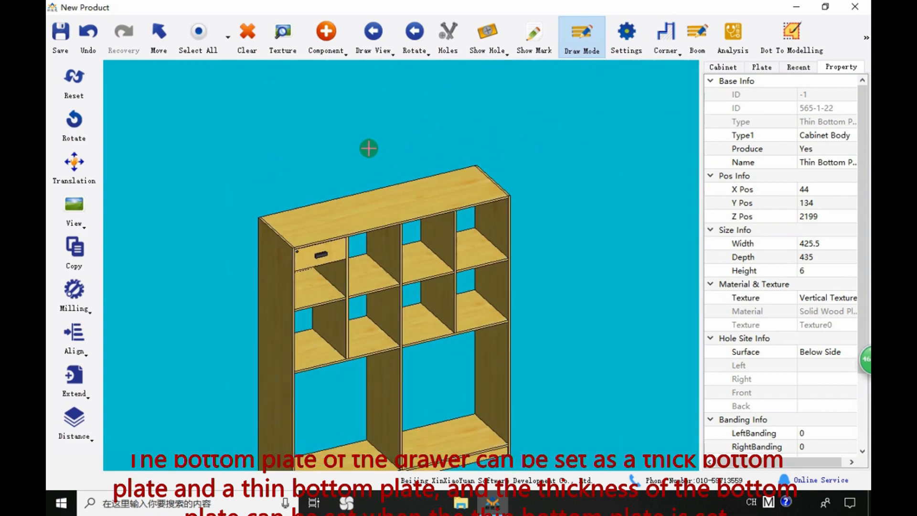
pyautogui.scroll(5, 376, 147)
pyautogui.click(604, 297)
pyautogui.moveTo(603, 297); pyautogui.dragTo(494, 221)
pyautogui.click(565, 274)
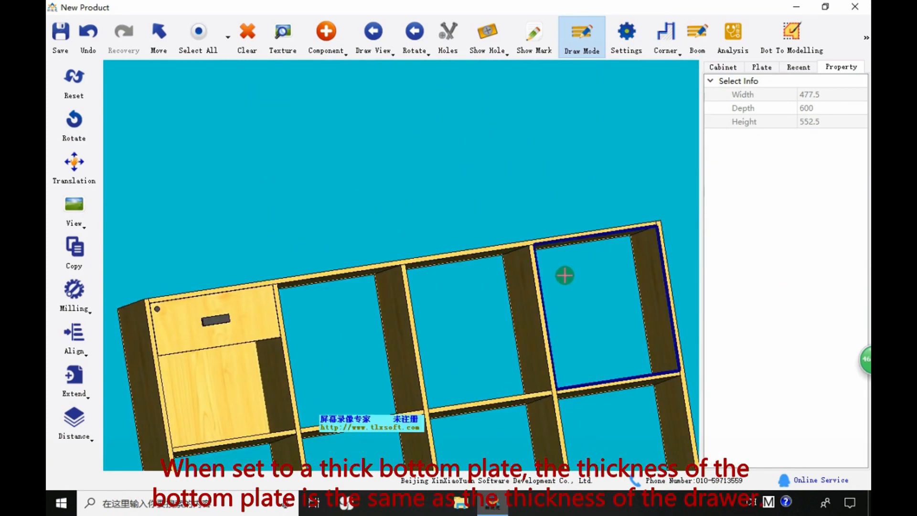
pyautogui.click(326, 32)
pyautogui.click(346, 67)
pyautogui.click(491, 66)
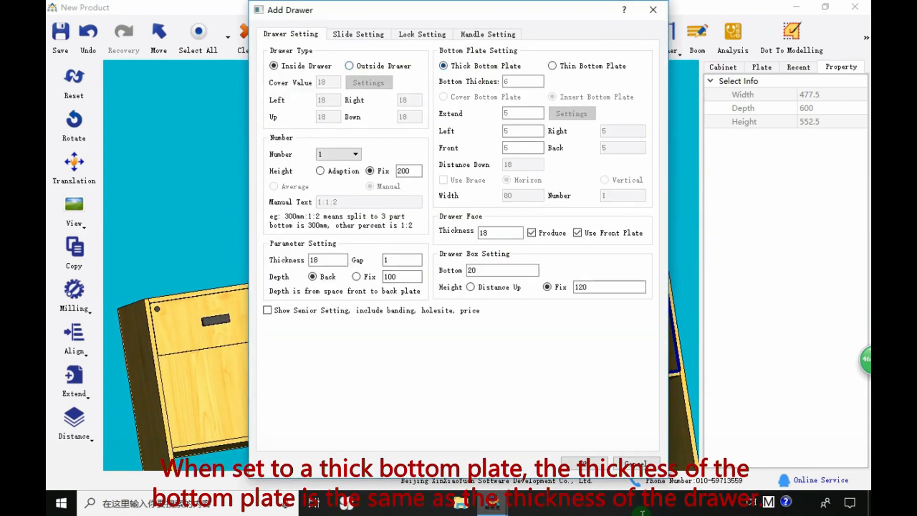
pyautogui.click(584, 462)
# Check the thickness of the top-right drawer's thick bottom plate and compare it with the left drawer's bottom plate
pyautogui.moveTo(419, 311); pyautogui.dragTo(497, 190)
pyautogui.click(582, 193)
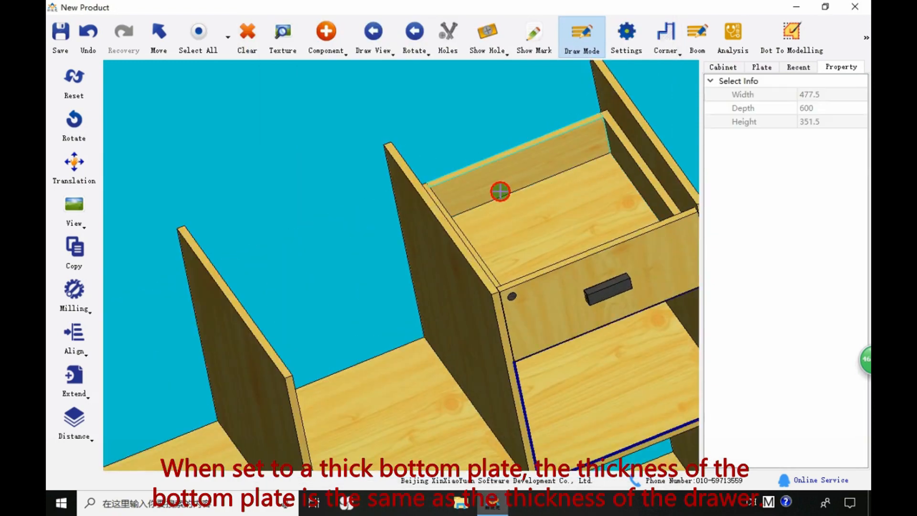
pyautogui.click(574, 215)
pyautogui.click(808, 274)
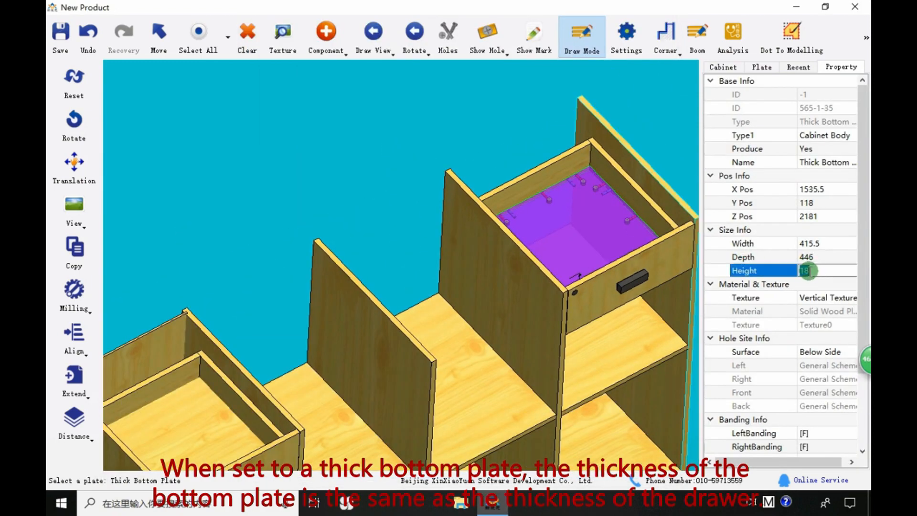
pyautogui.click(225, 410)
pyautogui.click(810, 269)
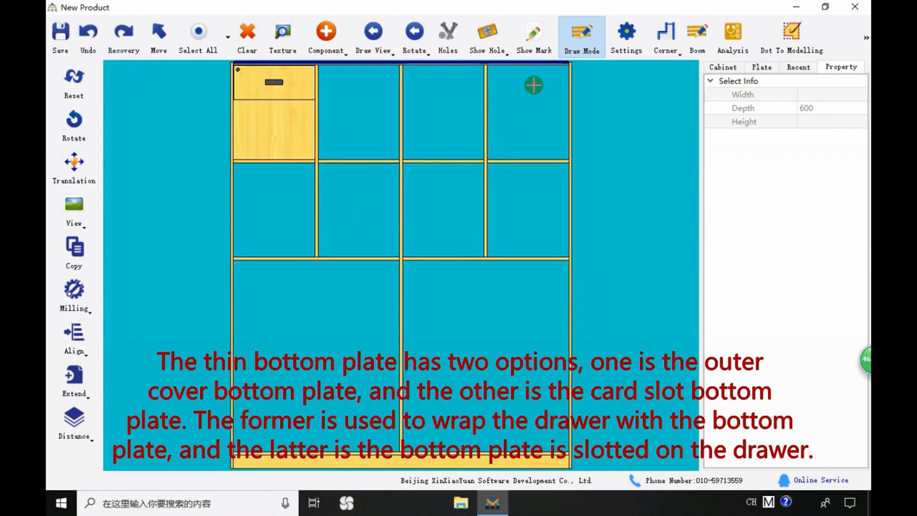
# Add an inside drawer with a 6 thick thin bottom plate of the cover type to the top-right compartment
pyautogui.click(533, 84)
pyautogui.click(326, 38)
pyautogui.click(349, 68)
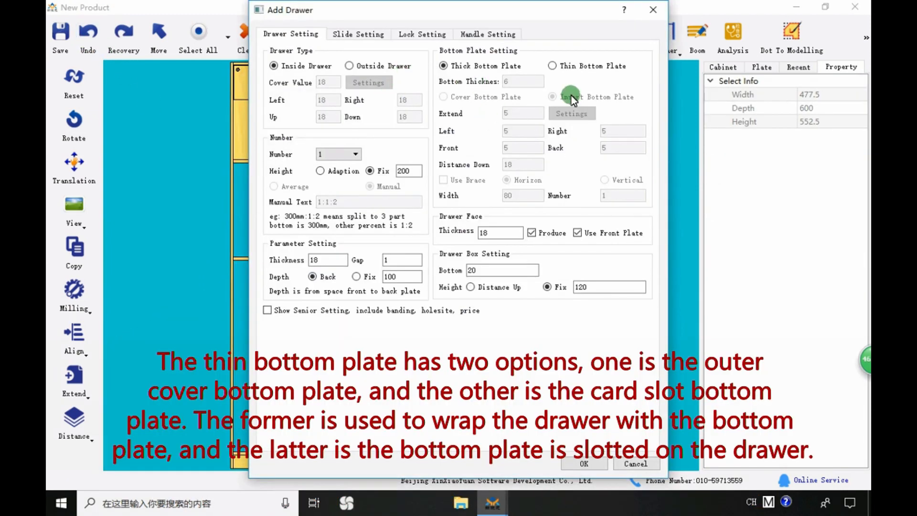
pyautogui.click(552, 66)
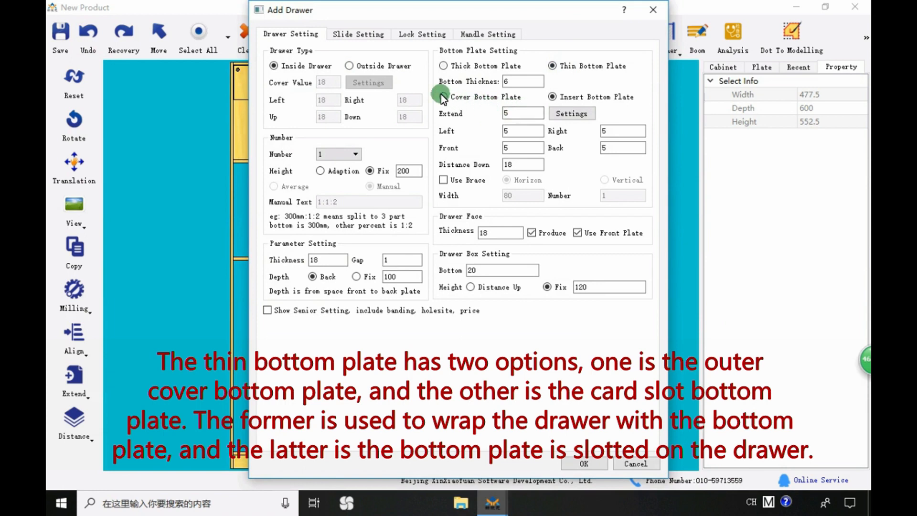
pyautogui.click(583, 463)
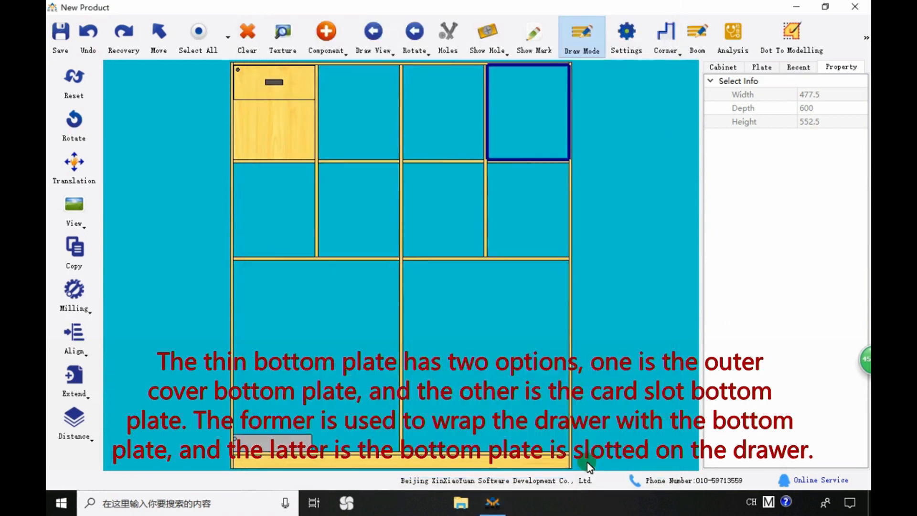
# Delete the drawer and the thin back plate from the top-left compartment
pyautogui.click(295, 94)
pyautogui.press('Delete')
pyautogui.press('Return')
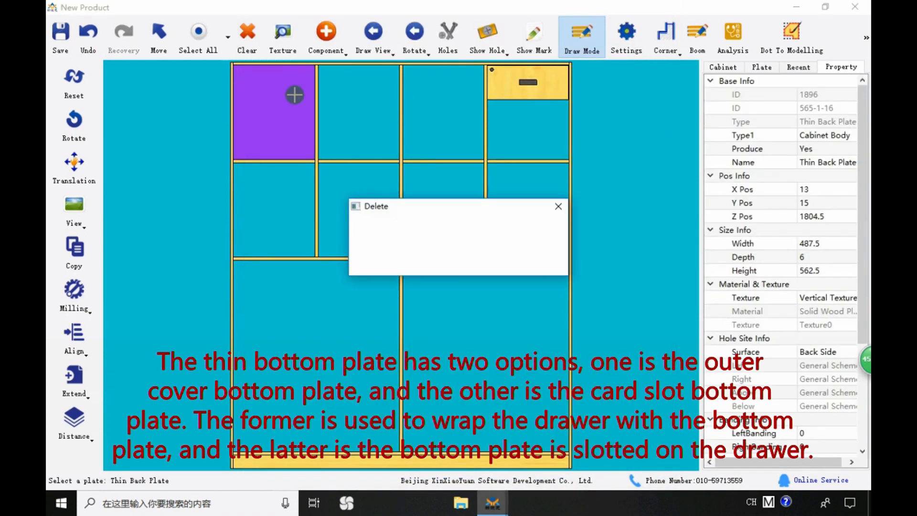
# Add an inside drawer with a thin bottom plate of the insert type to the second-row compartment below the top-right drawer
pyautogui.click(497, 172)
pyautogui.click(326, 40)
pyautogui.click(339, 70)
pyautogui.click(464, 105)
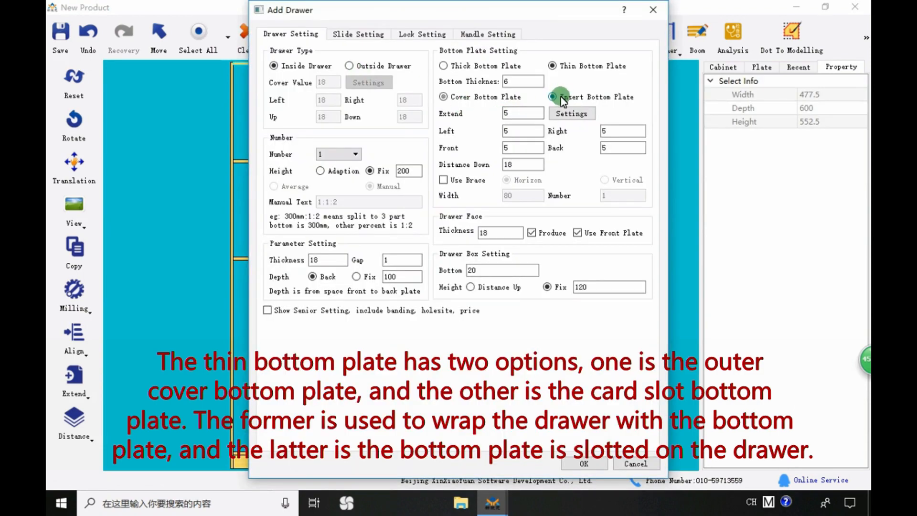
pyautogui.click(584, 463)
# Hide the right side plate and compare the cover and insert bottom plates of the two drawers from below
pyautogui.scroll(3, 508, 205)
pyautogui.click(510, 206)
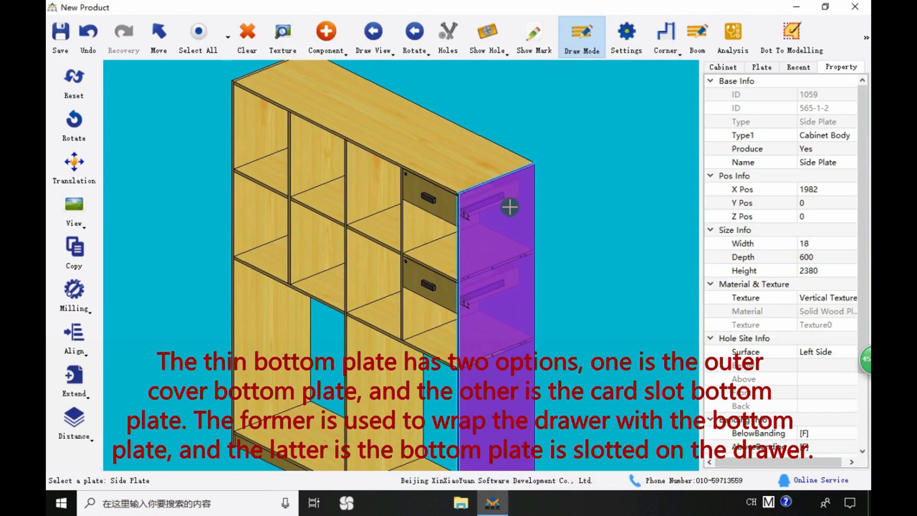
pyautogui.click(484, 180)
pyautogui.scroll(5, 485, 180)
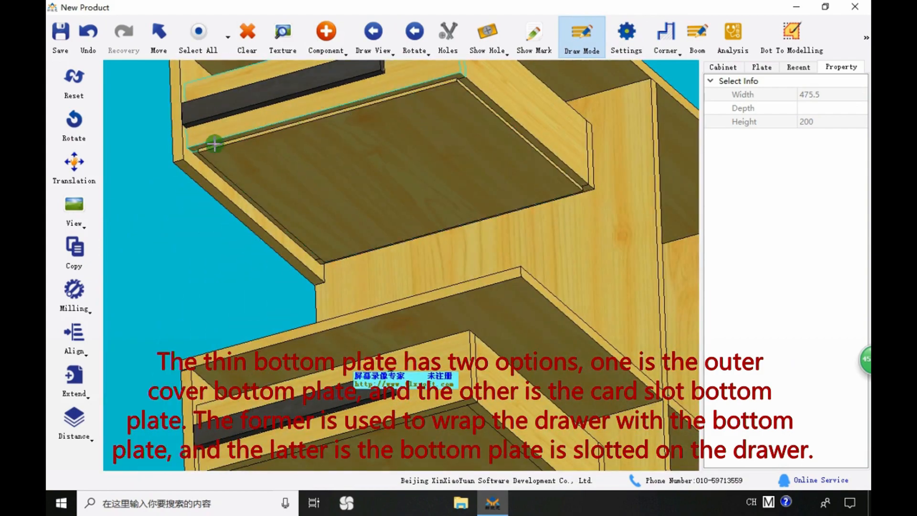
pyautogui.scroll(4, 196, 148)
pyautogui.scroll(-6, 208, 144)
pyautogui.scroll(3, 289, 364)
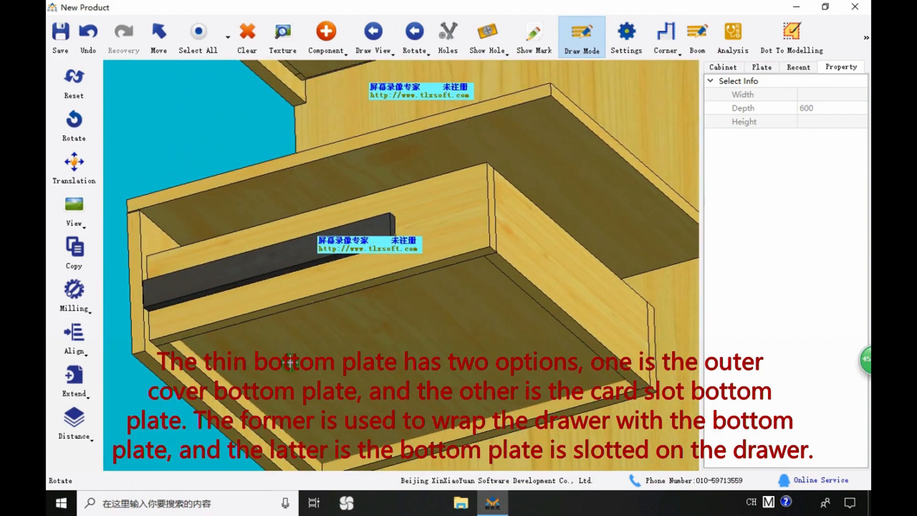
pyautogui.scroll(3, 290, 363)
pyautogui.scroll(4, 235, 331)
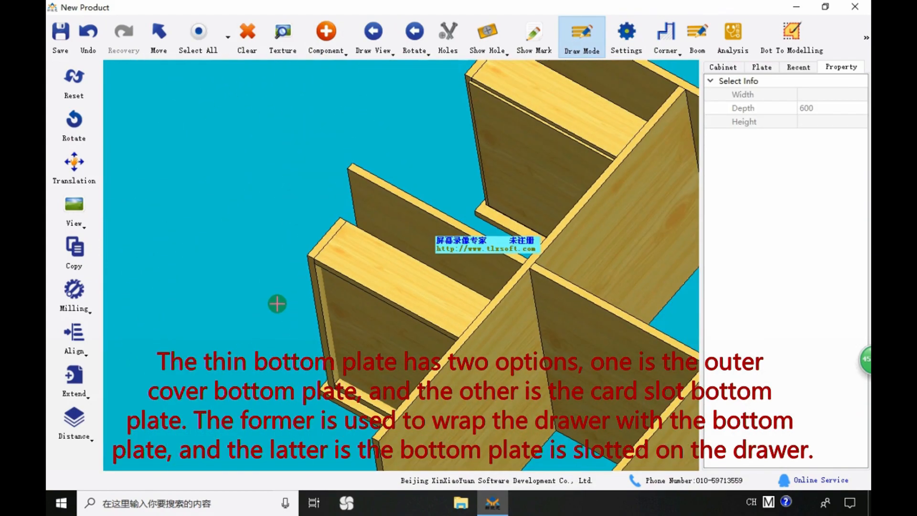
# Add an inside drawer with a 6 thick cover bottom plate and an extend value of 18 to the second top-row compartment
pyautogui.moveTo(277, 304); pyautogui.dragTo(526, 122, button='middle')
pyautogui.scroll(-5, 496, 227)
pyautogui.scroll(3, 451, 219)
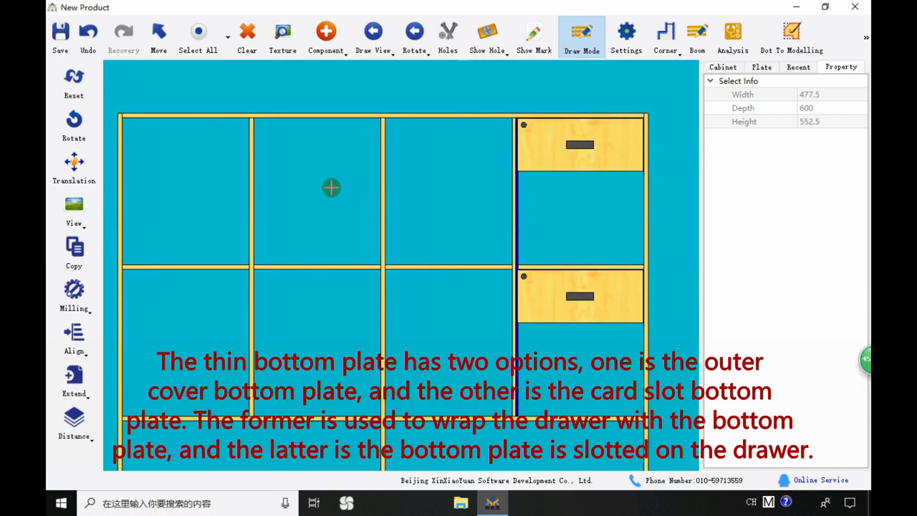
pyautogui.click(332, 187)
pyautogui.click(326, 36)
pyautogui.click(329, 64)
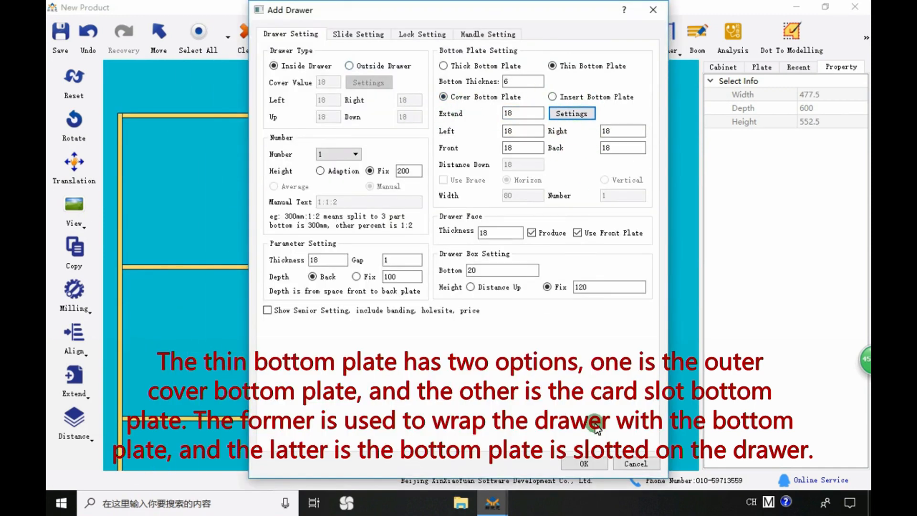
pyautogui.click(584, 464)
# Hide the divider beside the new drawer and inspect its thin bottom plate from below and from the side
pyautogui.moveTo(394, 237); pyautogui.dragTo(432, 186, button='middle')
pyautogui.scroll(3, 382, 167)
pyautogui.moveTo(383, 167); pyautogui.dragTo(373, 119, button='middle')
pyautogui.click(330, 152)
pyautogui.press('Delete')
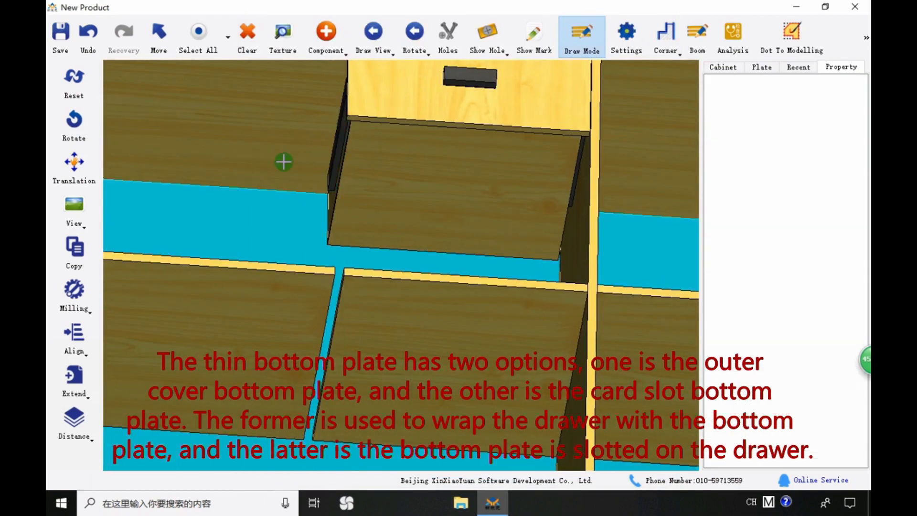
pyautogui.moveTo(284, 162); pyautogui.dragTo(342, 270, button='right')
pyautogui.click(342, 270)
pyautogui.press('Delete')
pyautogui.rightClick(504, 294)
pyautogui.moveTo(485, 242); pyautogui.dragTo(432, 229, button='right')
pyautogui.click(432, 229)
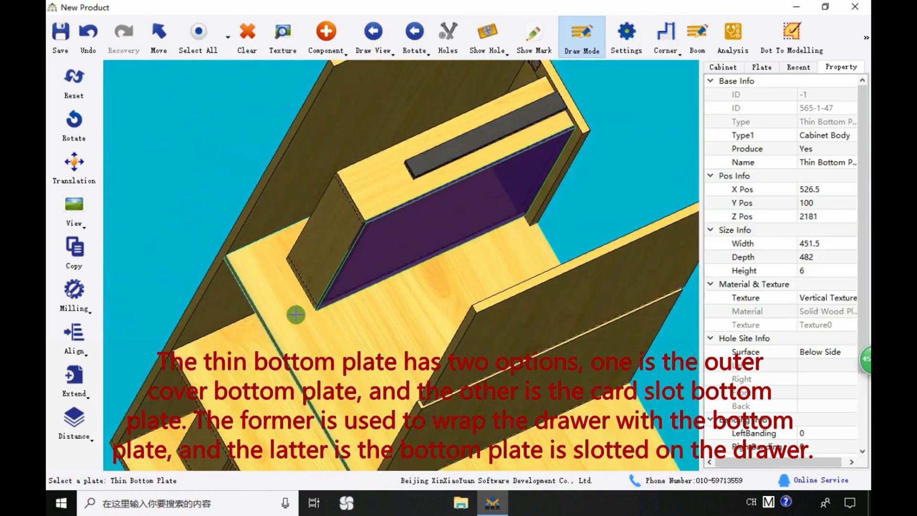
pyautogui.moveTo(509, 143); pyautogui.dragTo(405, 306, button='right')
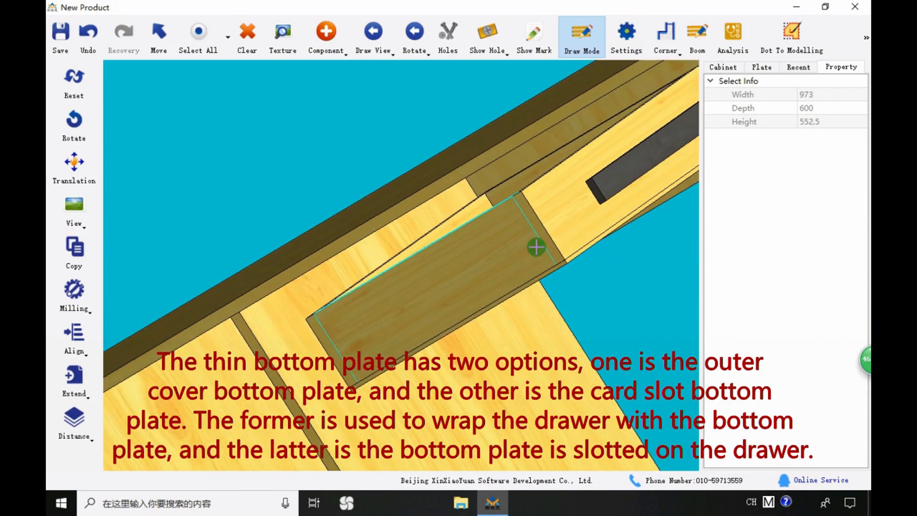
pyautogui.scroll(-5, 536, 247)
pyautogui.moveTo(536, 247); pyautogui.dragTo(280, 403, button='right')
pyautogui.click(74, 84)
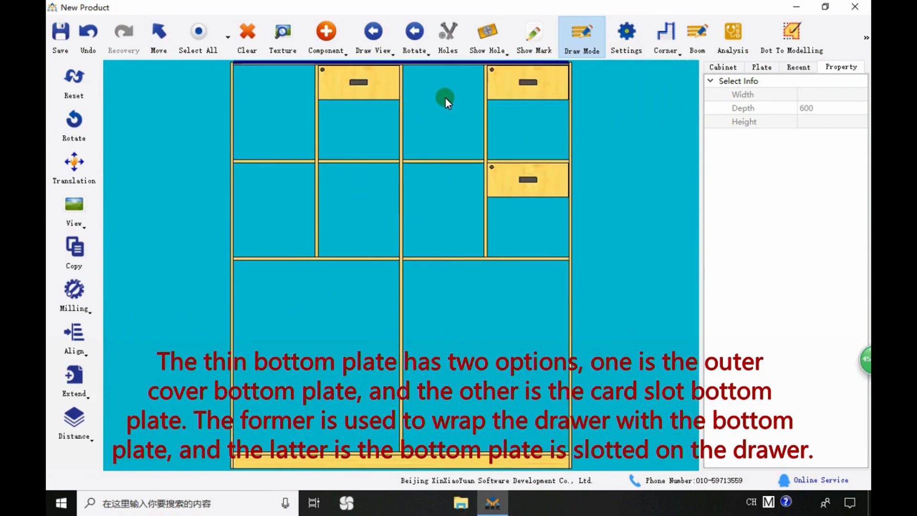
# Add an inside drawer with an insert bottom plate, extend 5 and distance down 18, to the top-left compartment and check its bottom plate
pyautogui.click(287, 126)
pyautogui.click(327, 40)
pyautogui.click(341, 98)
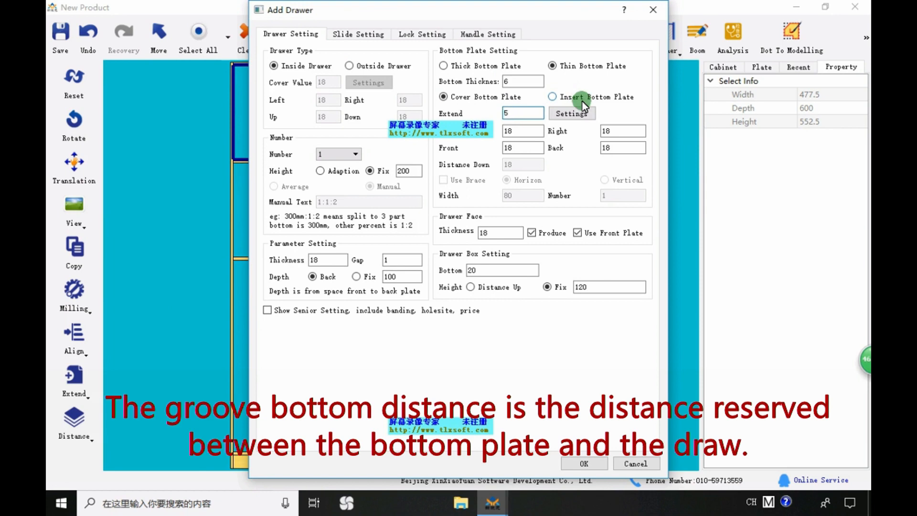
pyautogui.click(584, 98)
pyautogui.click(509, 165)
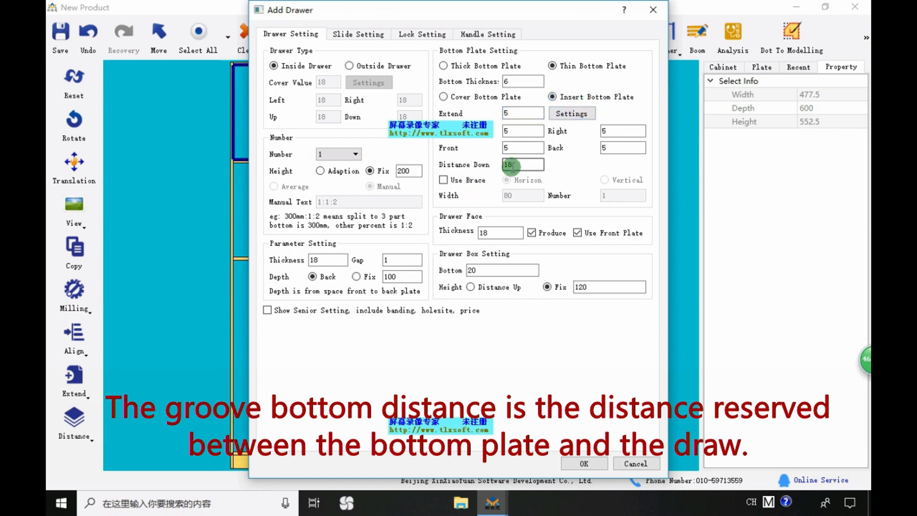
pyautogui.click(583, 462)
pyautogui.moveTo(296, 121); pyautogui.dragTo(195, 76)
pyautogui.scroll(9, 317, 200)
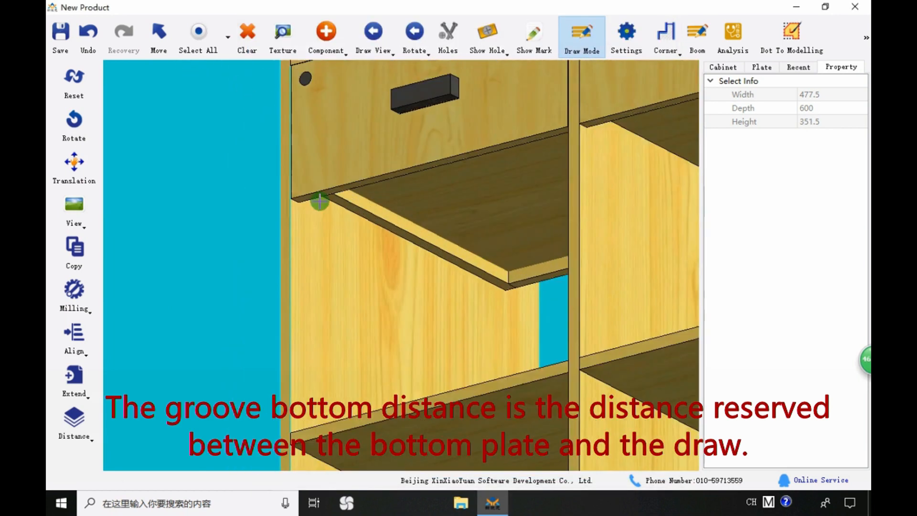
pyautogui.click(399, 185)
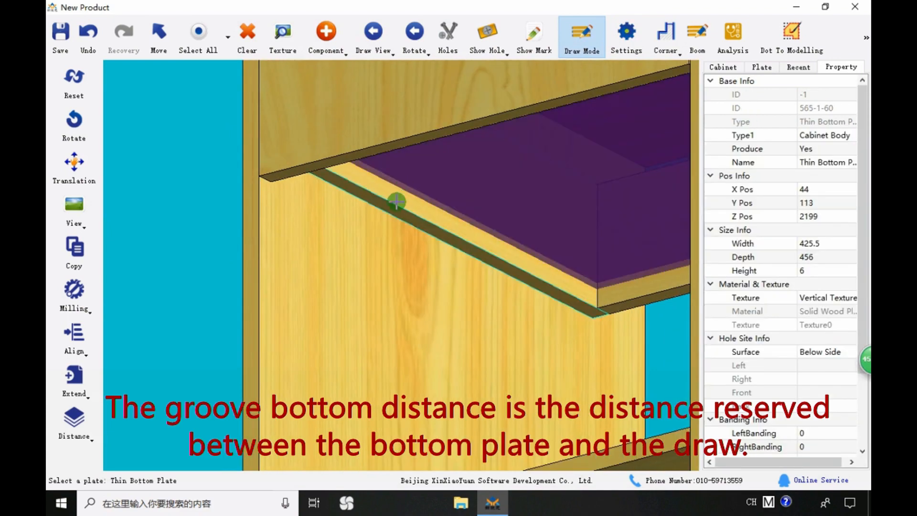
pyautogui.click(399, 206)
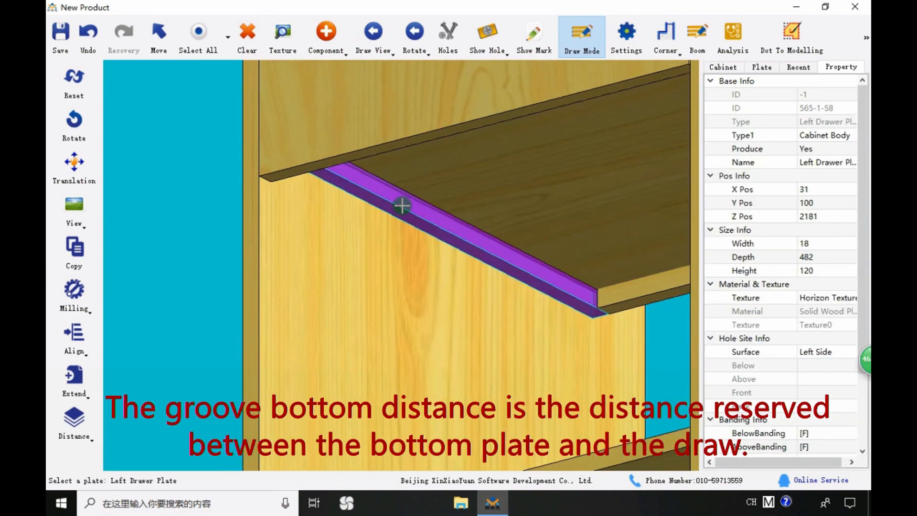
# Add an inside drawer with one horizontal brace 80 wide to the leftmost second-row compartment and check the brace
pyautogui.moveTo(351, 165); pyautogui.dragTo(379, 328)
pyautogui.scroll(-8, 321, 262)
pyautogui.click(378, 328)
pyautogui.click(326, 36)
pyautogui.click(357, 64)
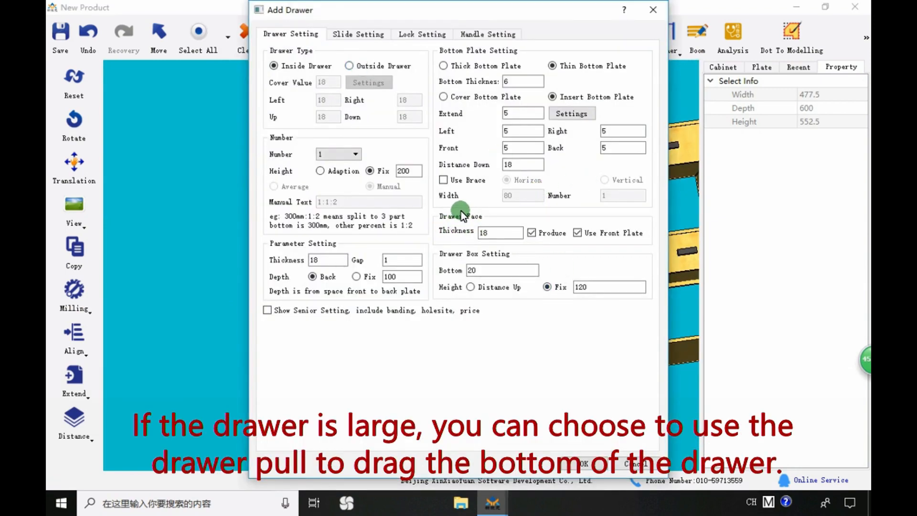
pyautogui.click(452, 181)
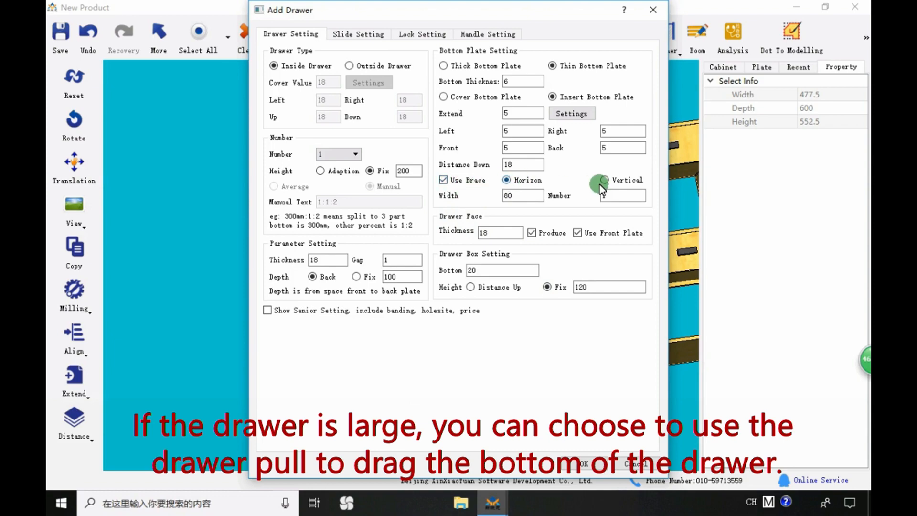
pyautogui.click(585, 462)
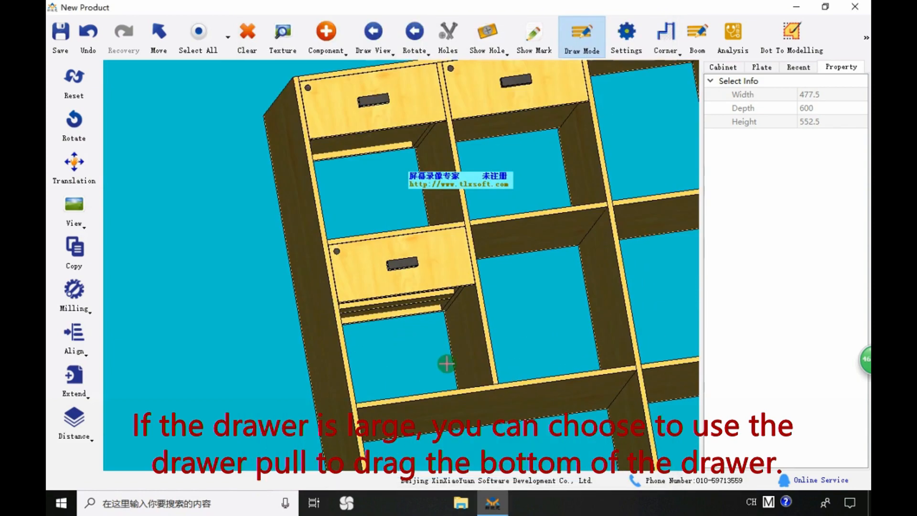
pyautogui.scroll(5, 322, 272)
pyautogui.click(313, 285)
pyautogui.scroll(-5, 377, 278)
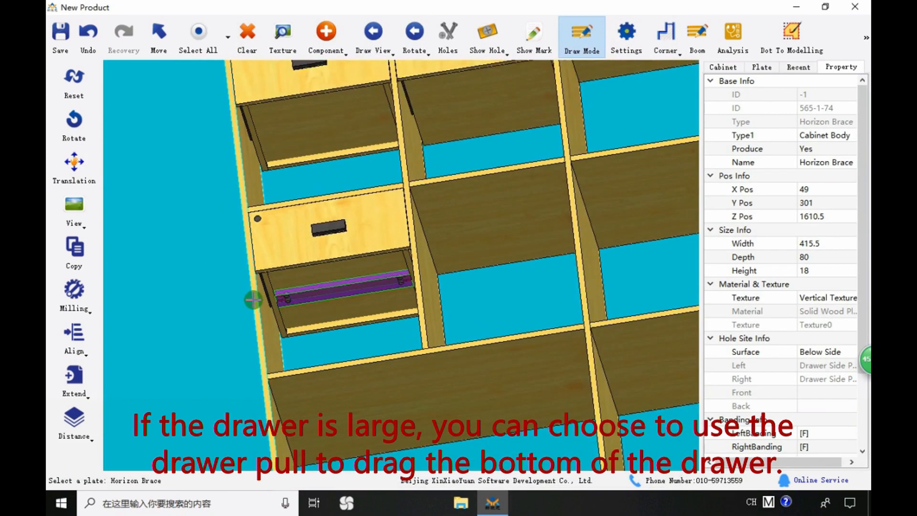
# Add an inside drawer with one vertical brace 80 wide to the second compartment of the second row and check the brace
pyautogui.click(422, 260)
pyautogui.click(326, 36)
pyautogui.click(353, 69)
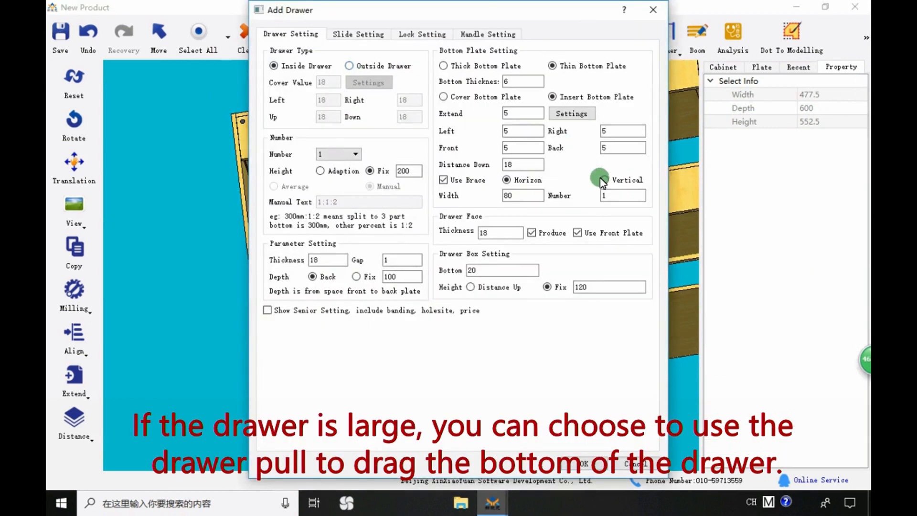
pyautogui.click(585, 462)
pyautogui.scroll(5, 449, 308)
pyautogui.click(449, 315)
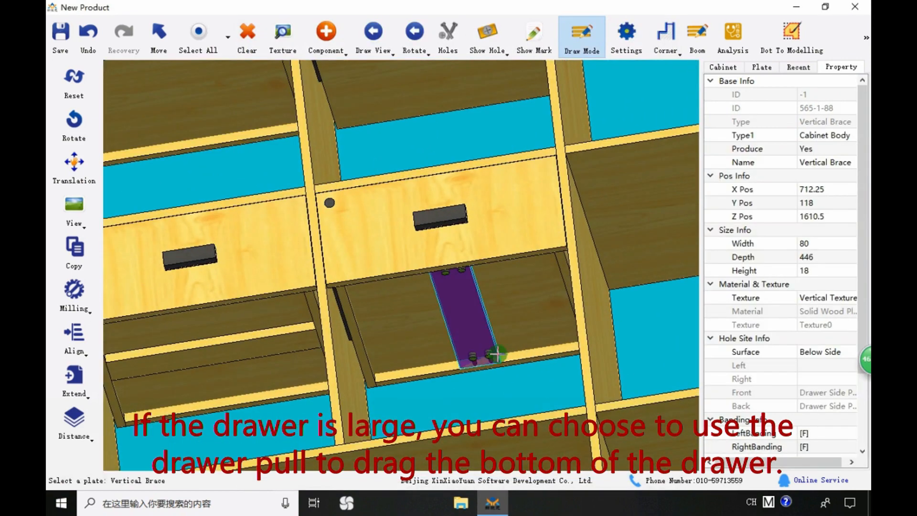
# Add an inside drawer with two vertical braces 80 wide to the third compartment of the second row
pyautogui.scroll(-3, 474, 273)
pyautogui.scroll(-3, 474, 273)
pyautogui.scroll(2, 415, 273)
pyautogui.click(415, 272)
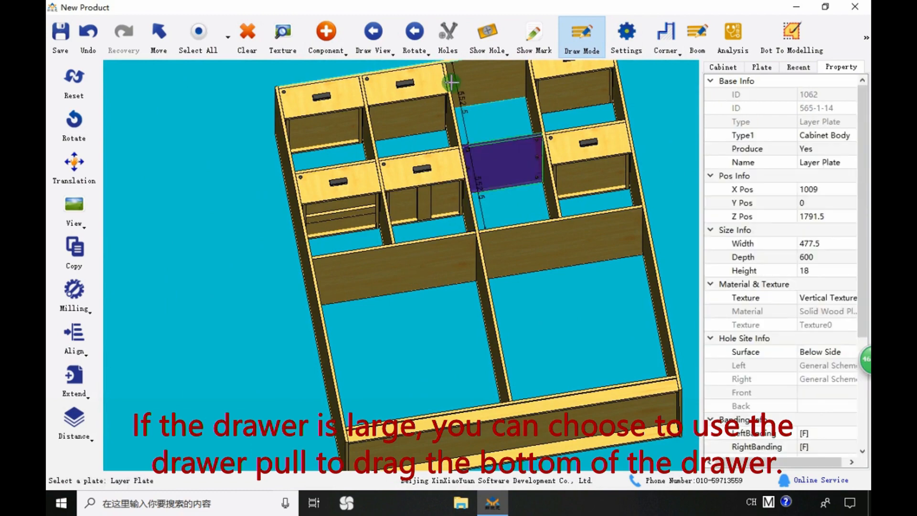
pyautogui.click(508, 191)
pyautogui.click(326, 33)
pyautogui.click(346, 68)
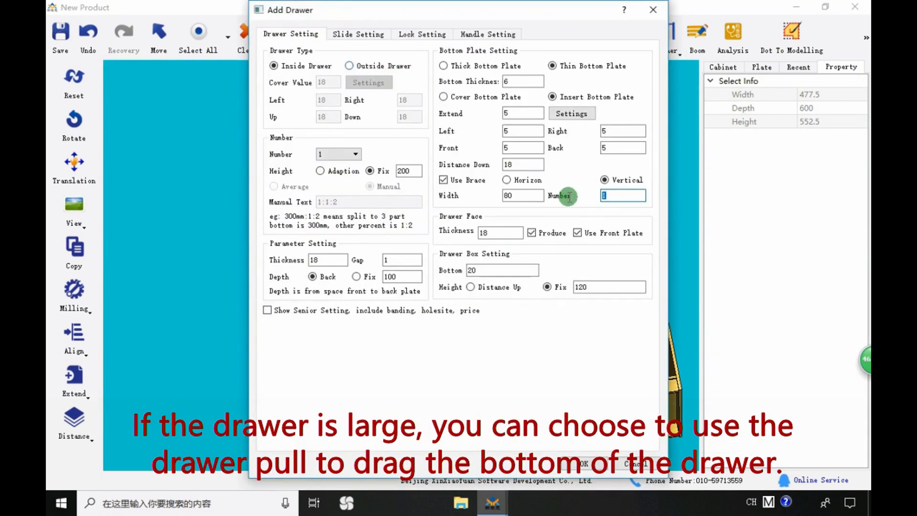
pyautogui.click(584, 462)
pyautogui.scroll(5, 525, 201)
pyautogui.click(543, 211)
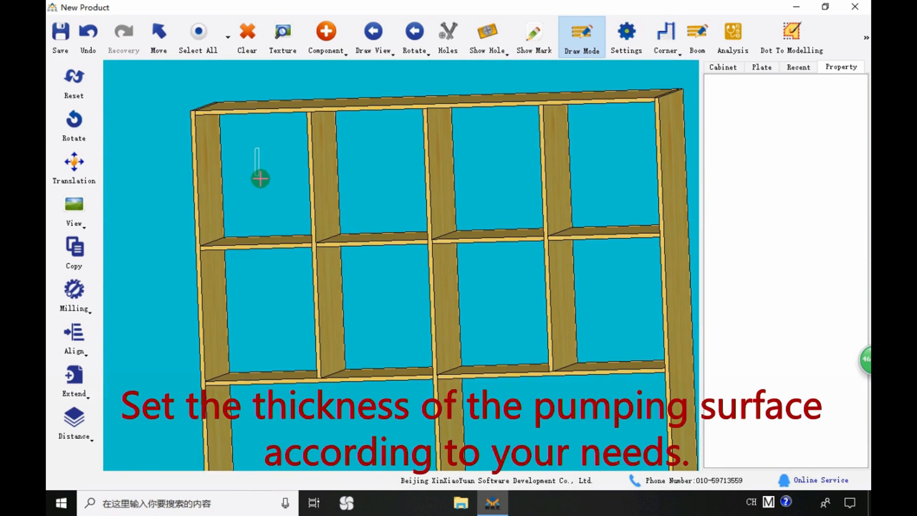
# Add an inside drawer without braces and with a drawer face thickness of 10 to the top-left compartment
pyautogui.click(260, 186)
pyautogui.click(326, 33)
pyautogui.click(343, 67)
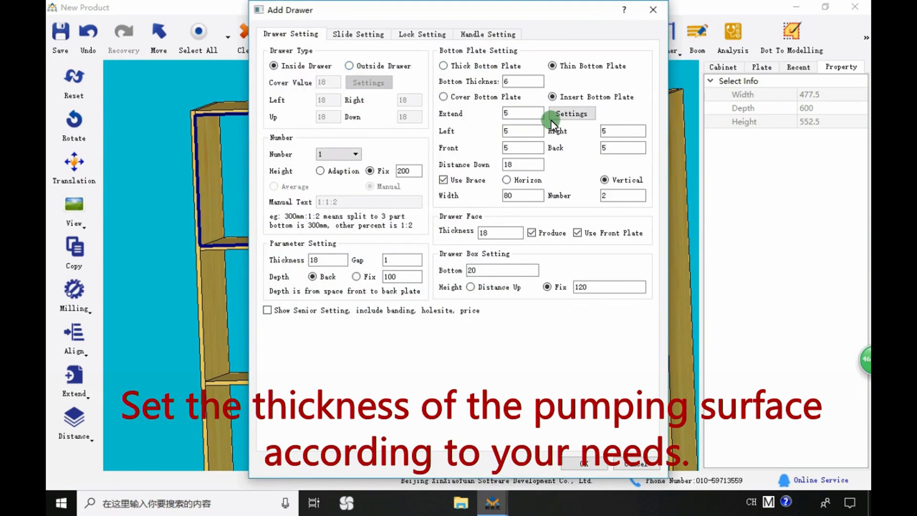
pyautogui.click(460, 179)
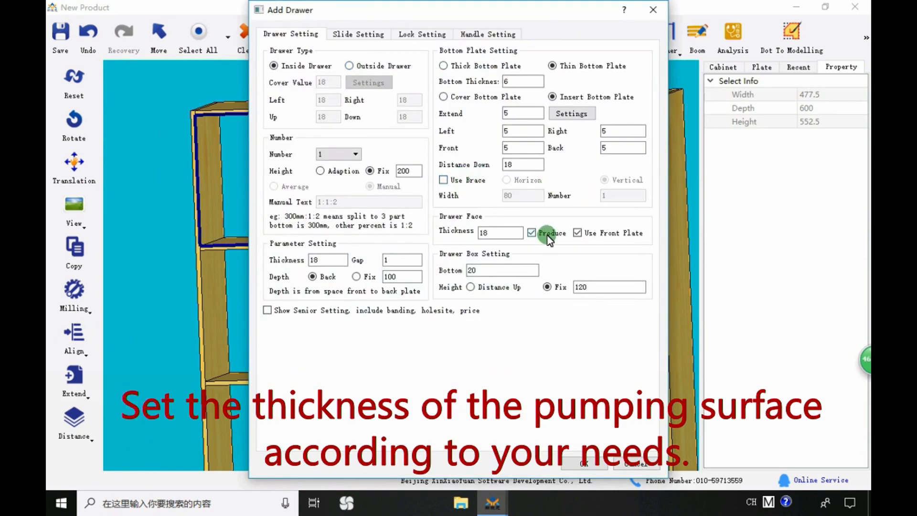
pyautogui.click(512, 230)
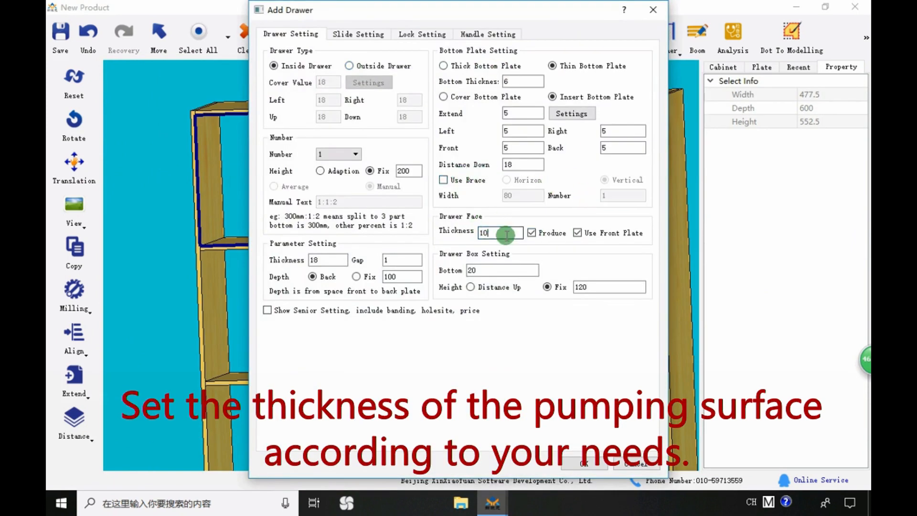
pyautogui.write('10')
pyautogui.click(508, 232)
pyautogui.click(583, 463)
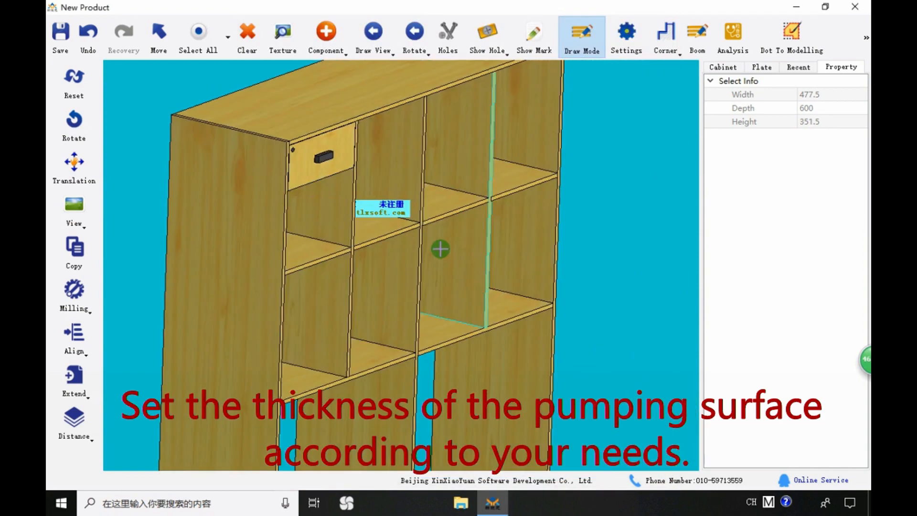
# Hide the left side plate and check the thickness of the top-left drawer's face in its properties
pyautogui.click(206, 157)
pyautogui.scroll(5, 207, 157)
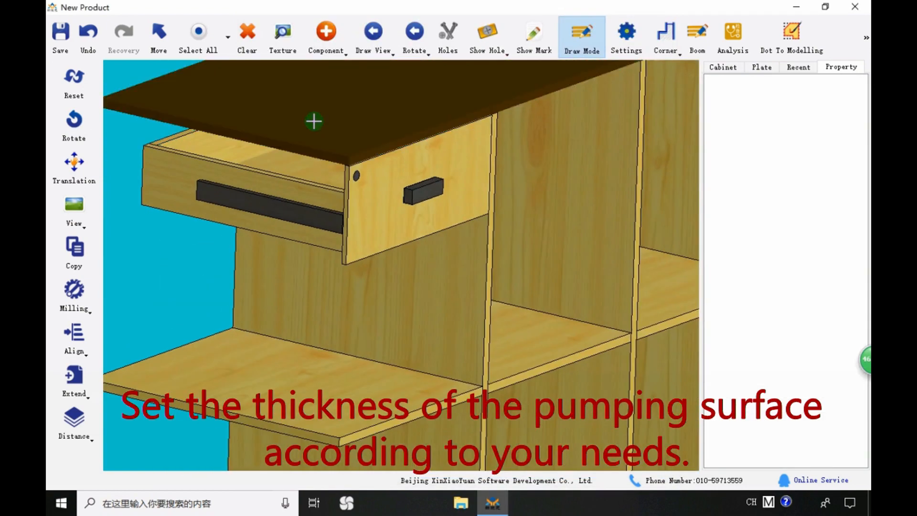
pyautogui.click(431, 187)
pyautogui.click(431, 187)
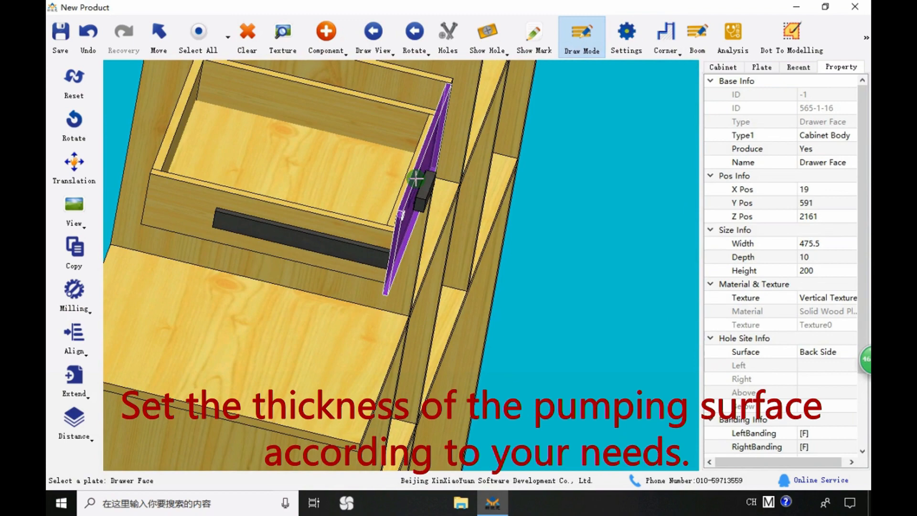
pyautogui.click(802, 256)
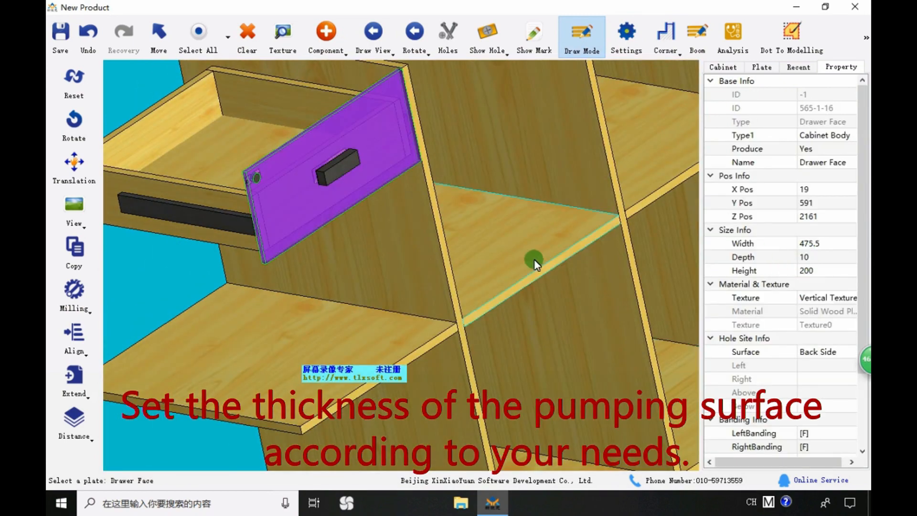
pyautogui.moveTo(535, 260); pyautogui.dragTo(319, 212)
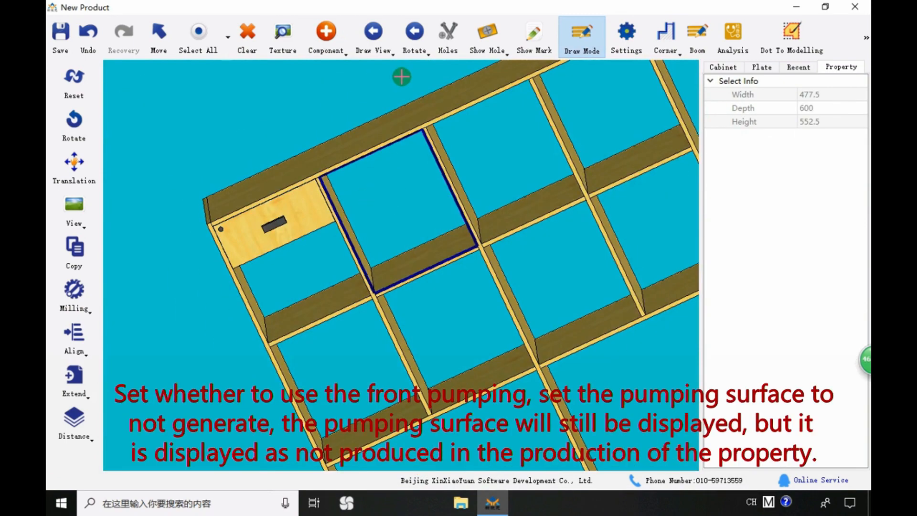
# Add an inside drawer with an 18 thick face and no front plate to the second top-row compartment and view it from above
pyautogui.click(400, 93)
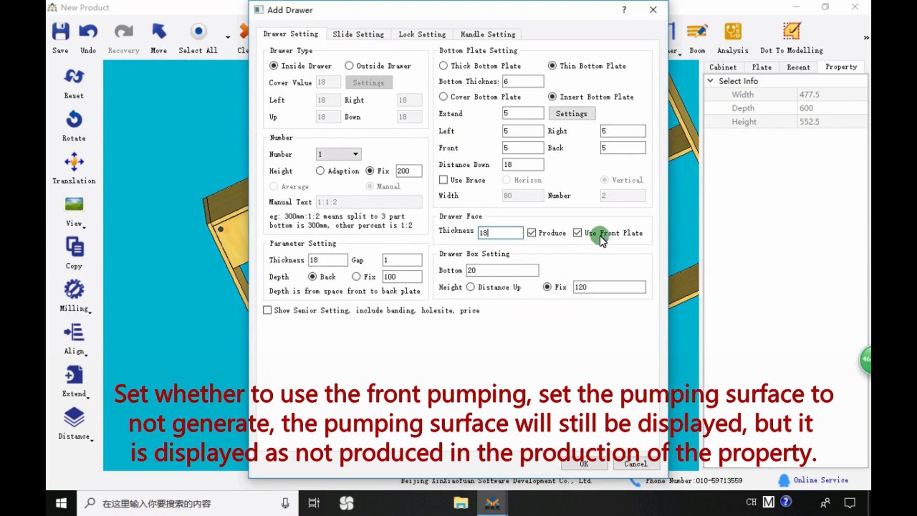
pyautogui.click(585, 463)
pyautogui.click(369, 130)
pyautogui.click(360, 164)
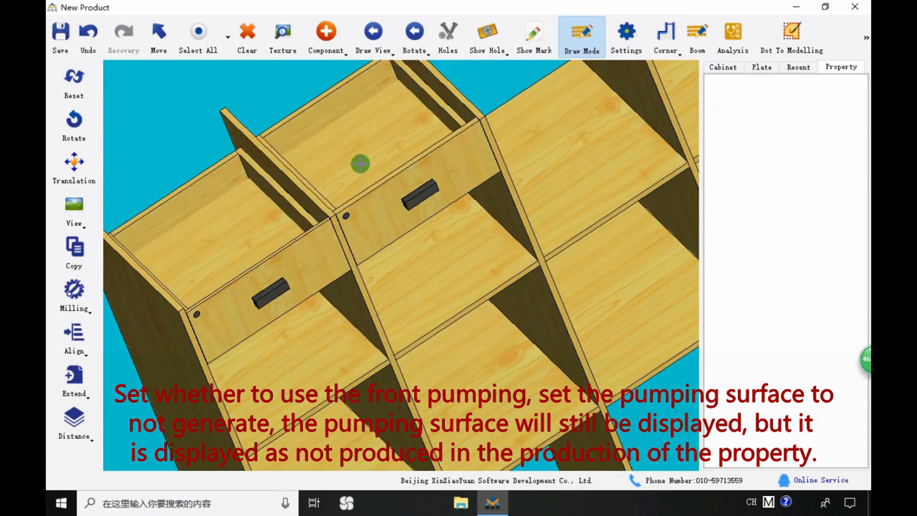
pyautogui.moveTo(361, 164); pyautogui.dragTo(508, 227)
pyautogui.click(422, 317)
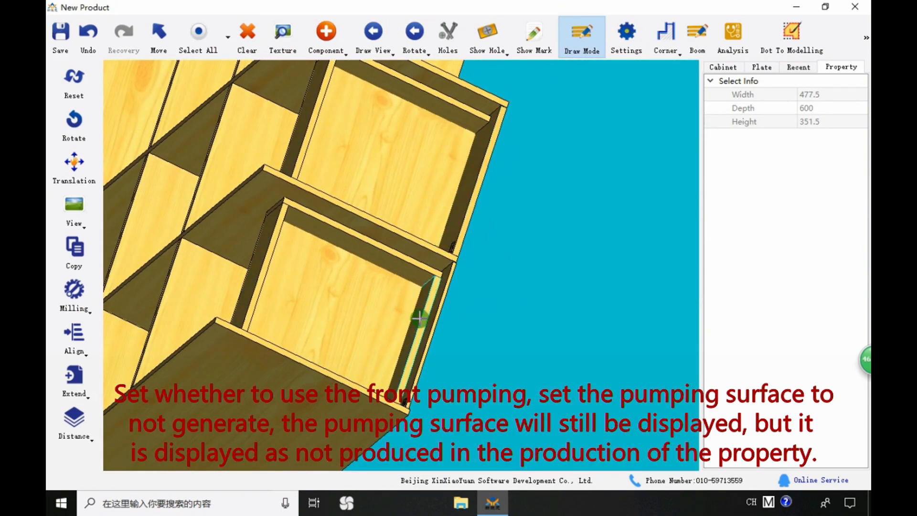
# Add an inside drawer to the top-right compartment with face production and the front plate turned off
pyautogui.moveTo(467, 179); pyautogui.dragTo(544, 187)
pyautogui.doubleClick(543, 187)
pyautogui.click(523, 143)
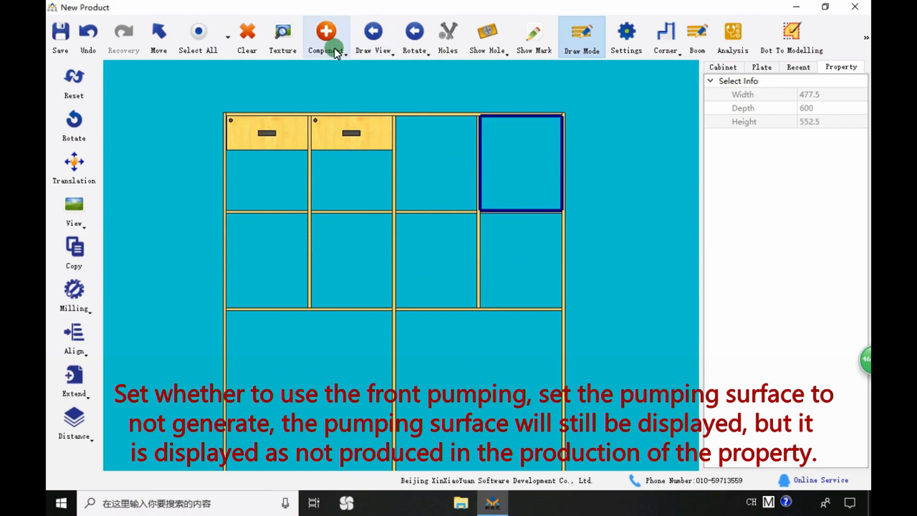
pyautogui.click(333, 47)
pyautogui.click(345, 96)
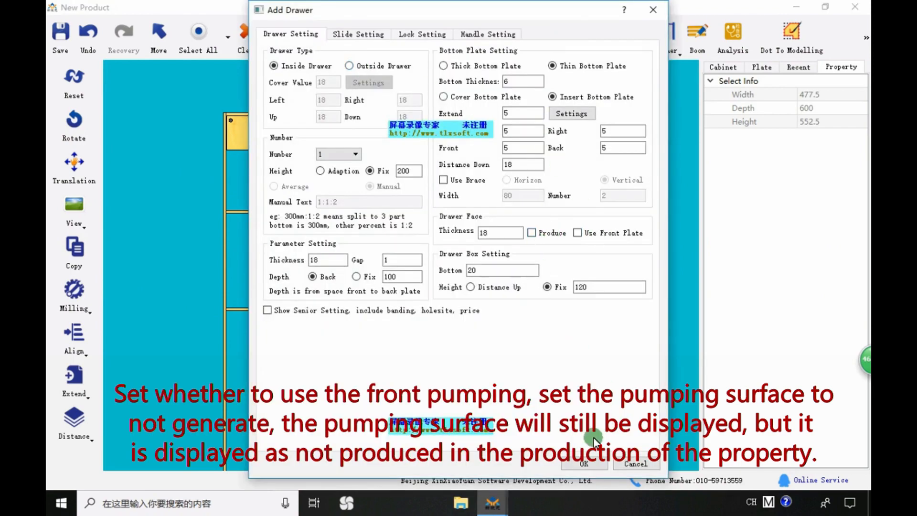
pyautogui.click(584, 463)
# Check the production setting of the second top-row drawer's face in its properties
pyautogui.moveTo(503, 188); pyautogui.dragTo(554, 167)
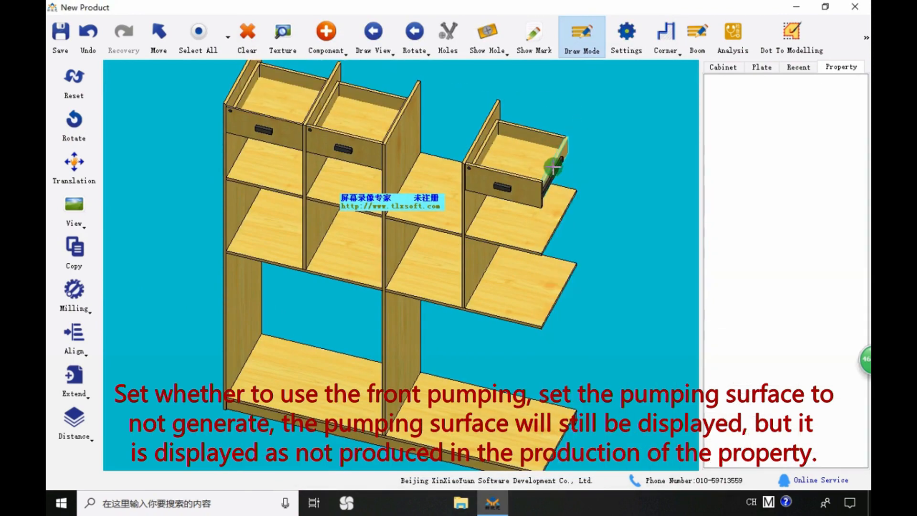
pyautogui.scroll(5, 554, 167)
pyautogui.click(451, 190)
pyautogui.scroll(-1, 808, 301)
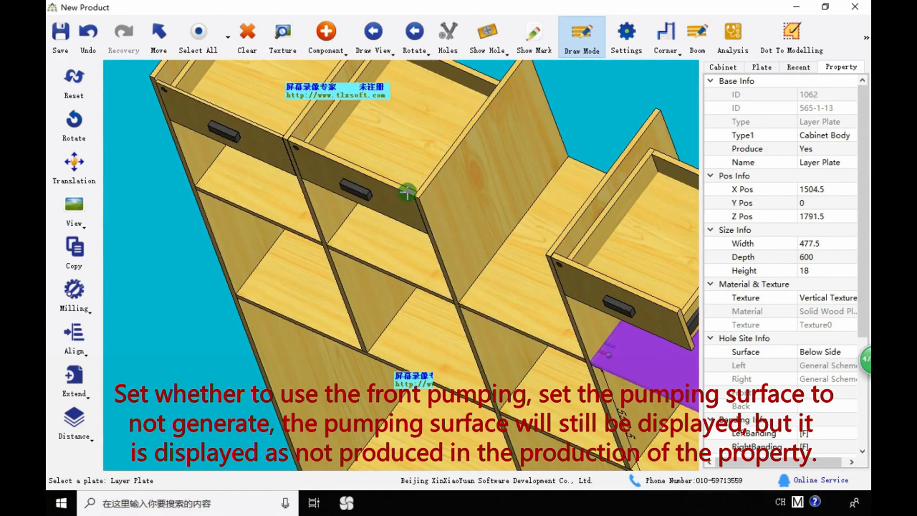
pyautogui.click(407, 194)
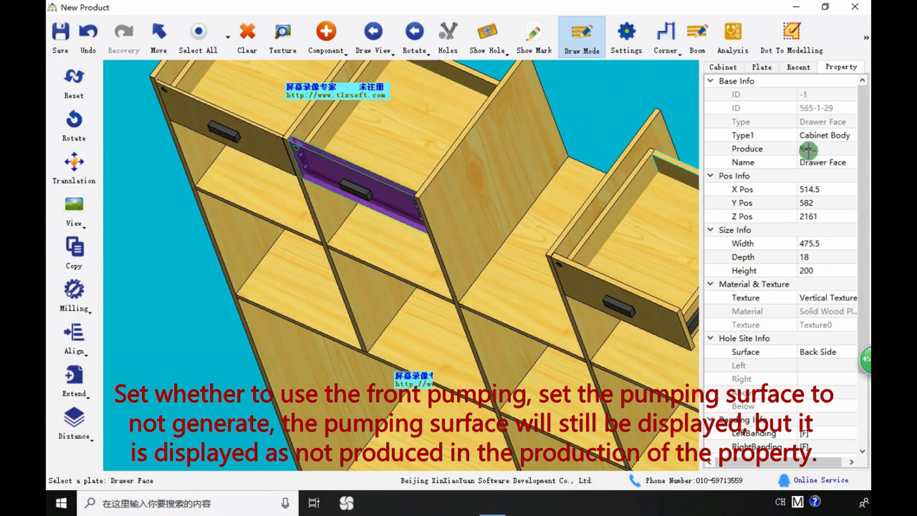
pyautogui.click(289, 161)
pyautogui.click(611, 117)
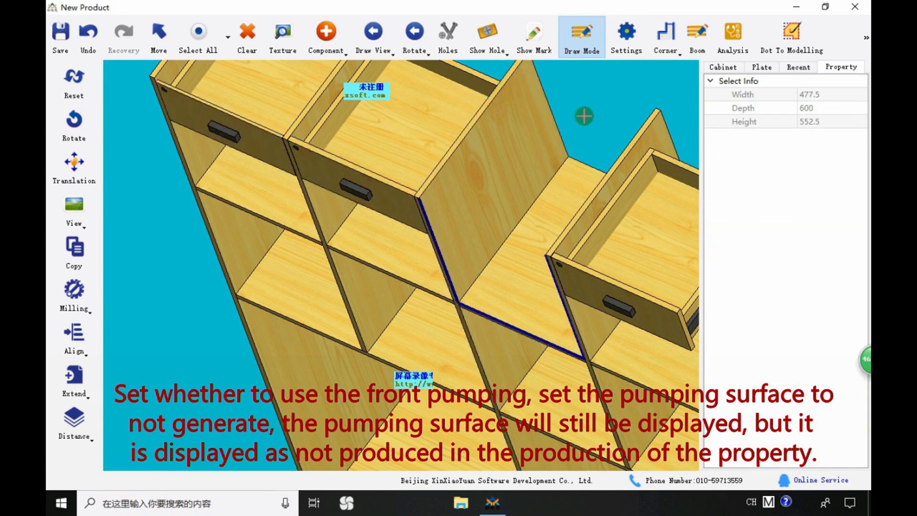
# Undo the drawers most recently added to the top-row compartments
pyautogui.rightClick(583, 117)
pyautogui.click(93, 39)
pyautogui.click(92, 40)
pyautogui.click(92, 41)
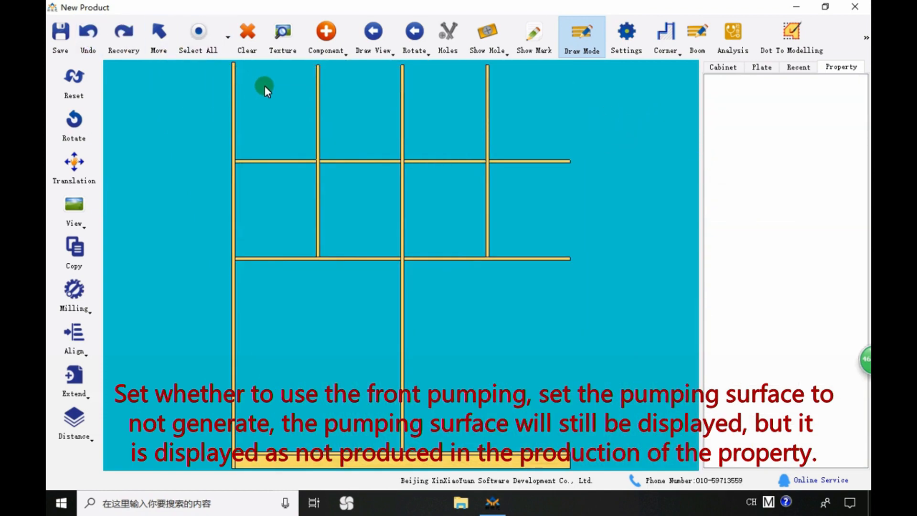
# Add an inside drawer with a drawer box height fixed at 120 to the third top-row compartment
pyautogui.click(454, 128)
pyautogui.click(322, 41)
pyautogui.click(351, 71)
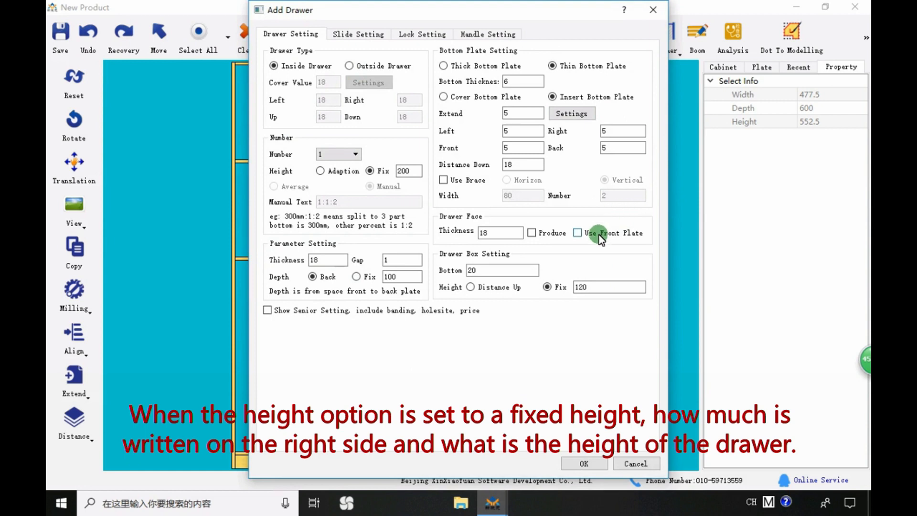
pyautogui.doubleClick(587, 286)
pyautogui.click(583, 462)
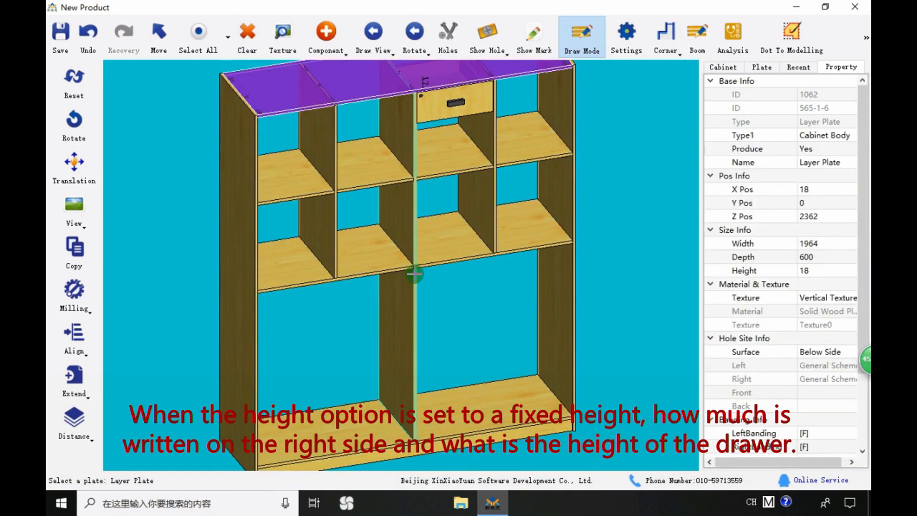
# Check the height of the third top-row drawer's left side plate in its properties
pyautogui.scroll(5, 411, 296)
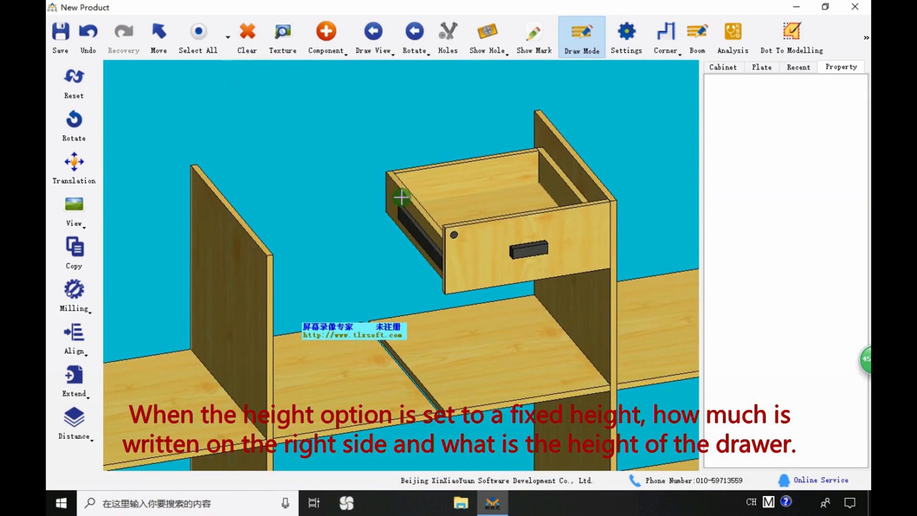
pyautogui.click(401, 198)
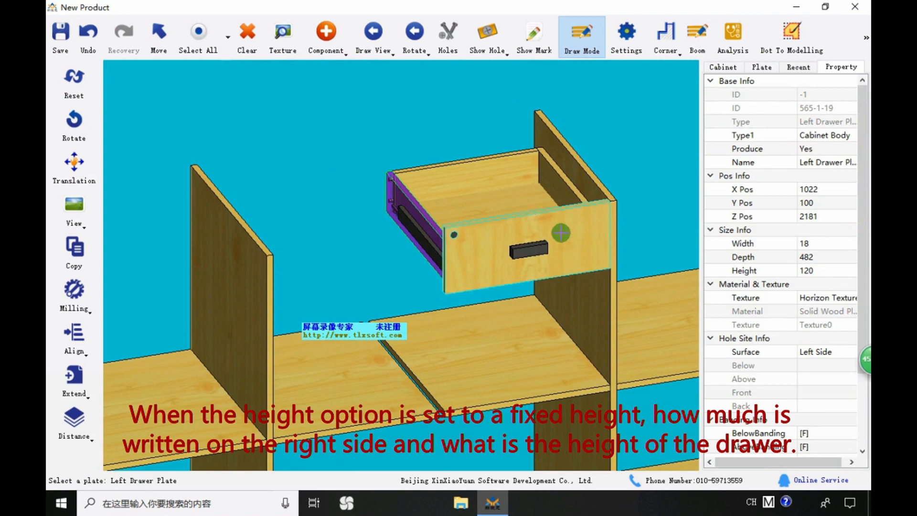
pyautogui.click(813, 269)
pyautogui.scroll(-8, 334, 281)
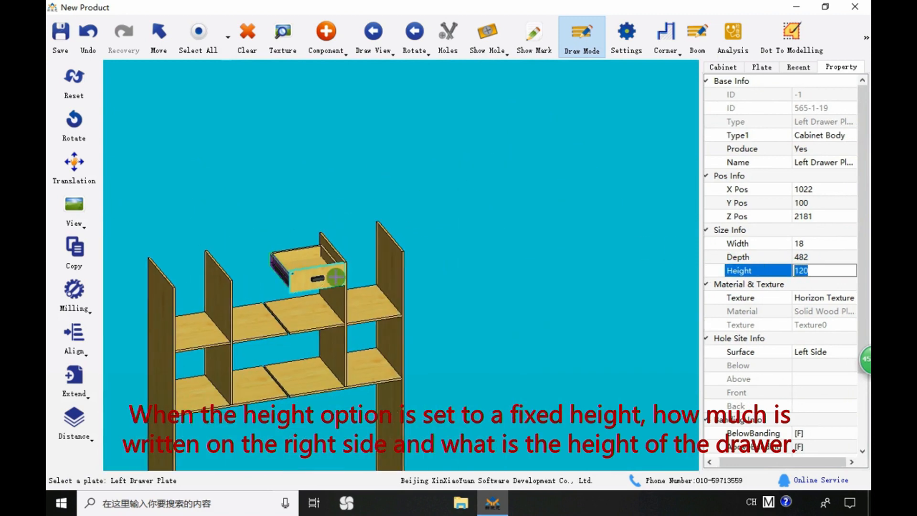
# Add an inside drawer with a box bottom distance of 20 and a fixed box height of 120 to the top-left compartment
pyautogui.scroll(3, 257, 297)
pyautogui.click(266, 284)
pyautogui.moveTo(266, 285); pyautogui.dragTo(255, 267, button='middle')
pyautogui.click(255, 282)
pyautogui.click(326, 36)
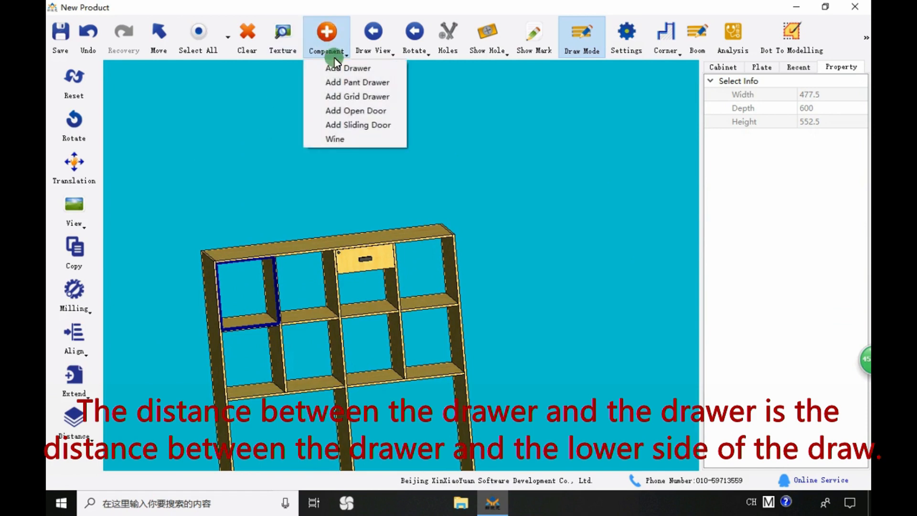
pyautogui.click(347, 65)
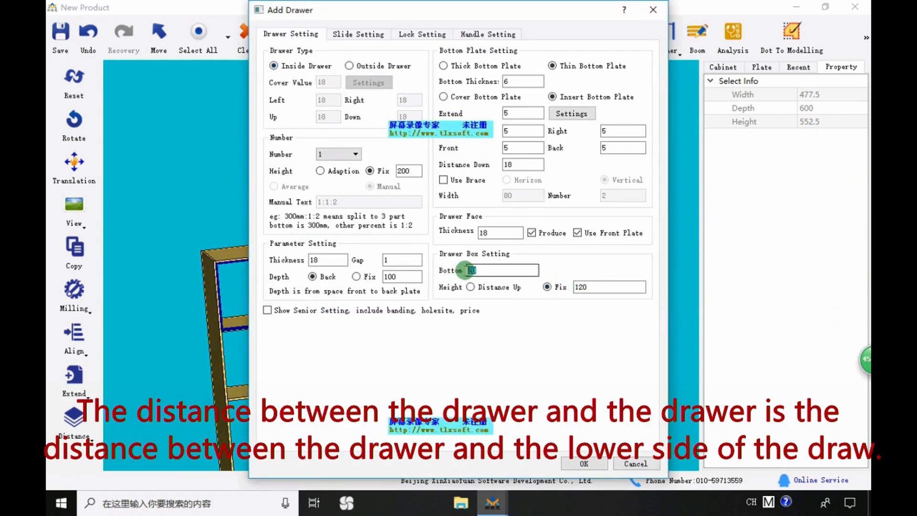
pyautogui.click(588, 460)
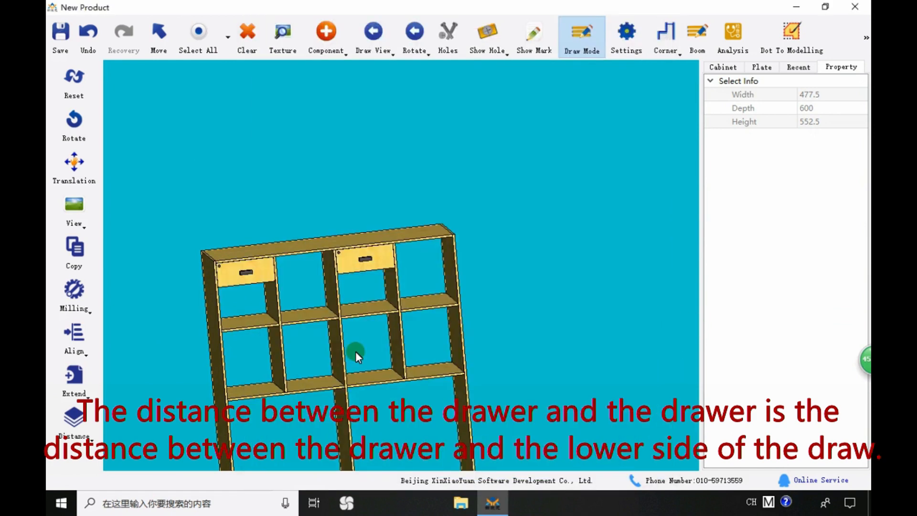
# Hide the cabinet's side plate and examine the gap between the top-left drawer box's underside and its face's lower edge
pyautogui.moveTo(143, 256); pyautogui.dragTo(276, 293, button='middle')
pyautogui.click(275, 292)
pyautogui.scroll(3, 272, 290)
pyautogui.click(273, 291)
pyautogui.press('h')
pyautogui.scroll(3, 273, 290)
pyautogui.moveTo(272, 290); pyautogui.dragTo(360, 313)
pyautogui.scroll(5, 311, 290)
pyautogui.scroll(6, 366, 273)
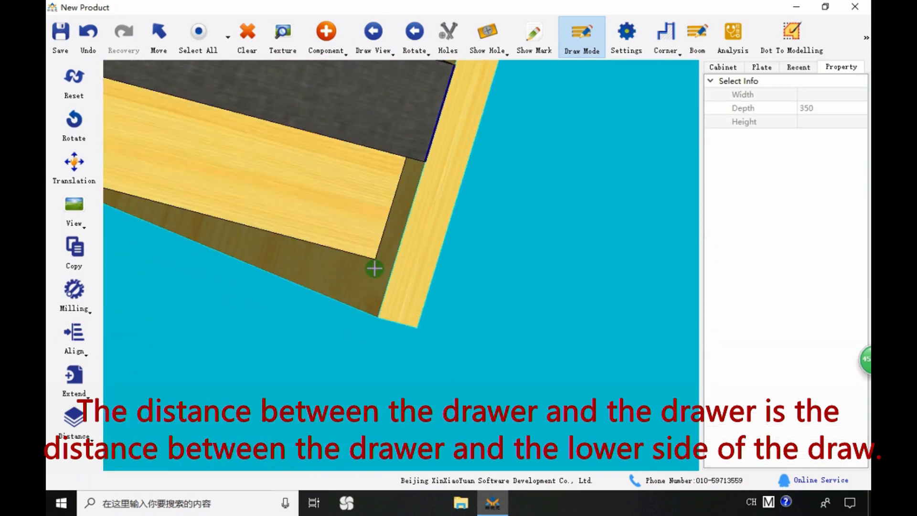
pyautogui.moveTo(373, 256); pyautogui.dragTo(355, 315)
pyautogui.moveTo(372, 260); pyautogui.dragTo(338, 311)
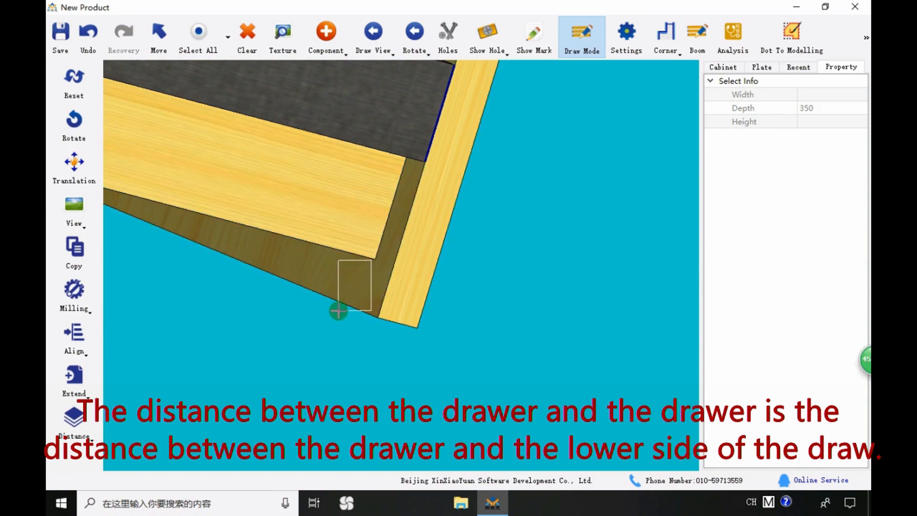
pyautogui.scroll(-5, 445, 313)
pyautogui.moveTo(527, 304); pyautogui.dragTo(357, 279, button='middle')
pyautogui.scroll(-6, 357, 278)
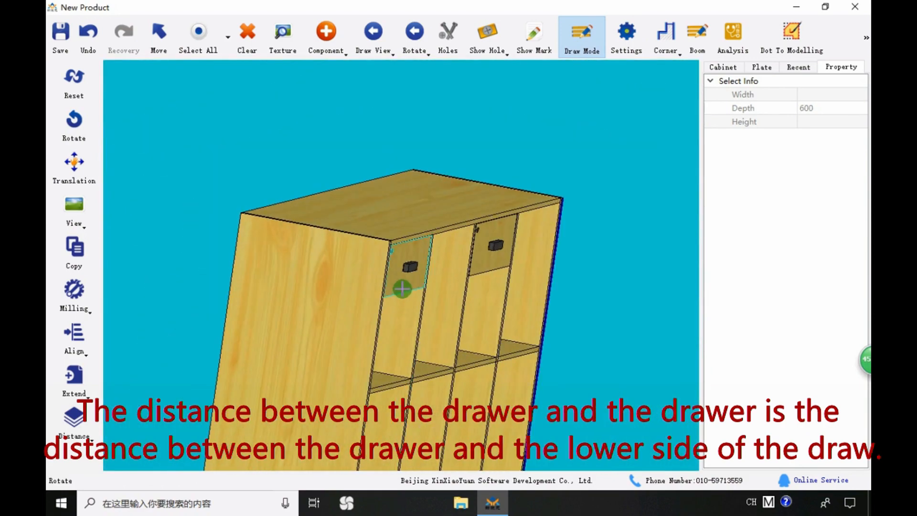
# Undo the last drawer addition in the top-left compartment and reset the view
pyautogui.hotkey('ctrl', 'z')
pyautogui.hotkey('ctrl', 'z')
pyautogui.click(378, 307)
pyautogui.moveTo(378, 295); pyautogui.dragTo(255, 237, button='middle')
pyautogui.click(74, 83)
# Add an inside drawer to the top-left compartment with its box height set by a distance up of 20
pyautogui.click(256, 98)
pyautogui.click(341, 44)
pyautogui.click(348, 67)
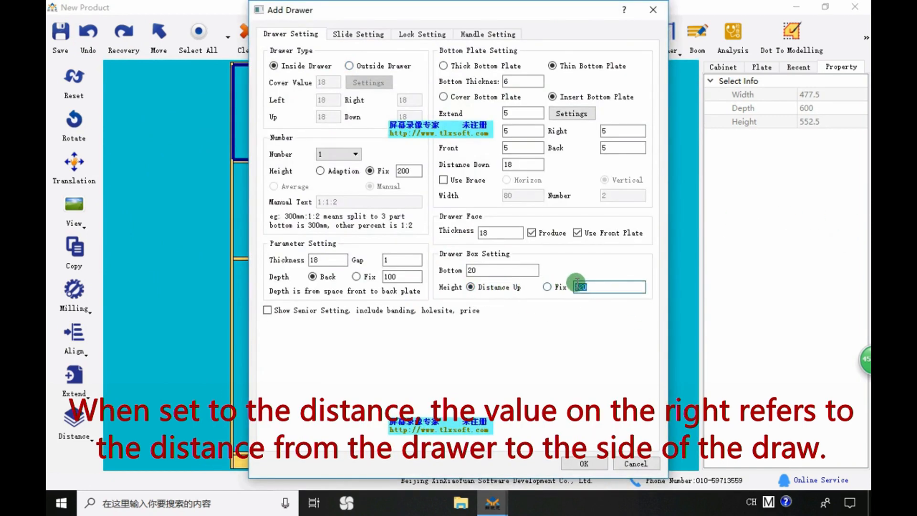
pyautogui.click(583, 463)
# Hide the obstructing plates and compare the heights of the two drawers' left side plates in their properties
pyautogui.moveTo(196, 255); pyautogui.dragTo(375, 164, button='middle')
pyautogui.moveTo(384, 228); pyautogui.dragTo(393, 231, button='middle')
pyautogui.scroll(3, 393, 231)
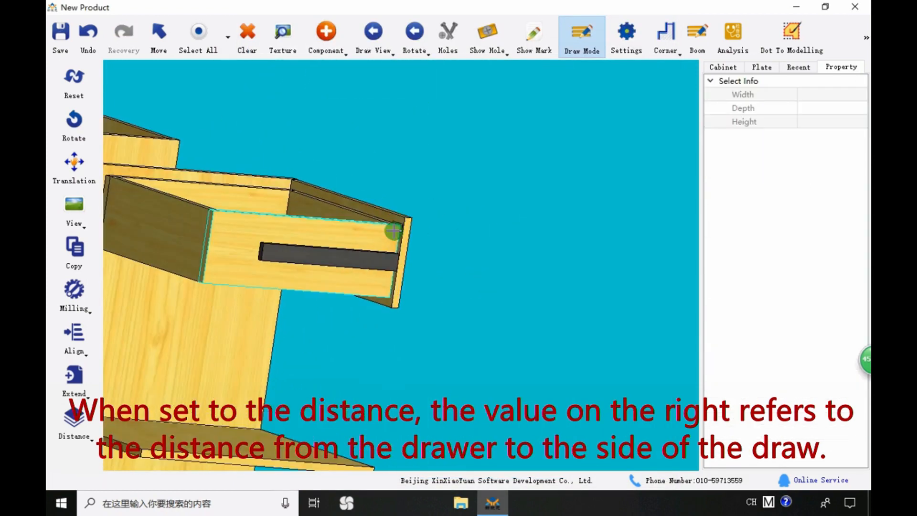
pyautogui.scroll(-3, 421, 291)
pyautogui.moveTo(421, 291); pyautogui.dragTo(458, 287, button='middle')
pyautogui.doubleClick(273, 246)
pyautogui.click(304, 268)
pyautogui.doubleClick(304, 267)
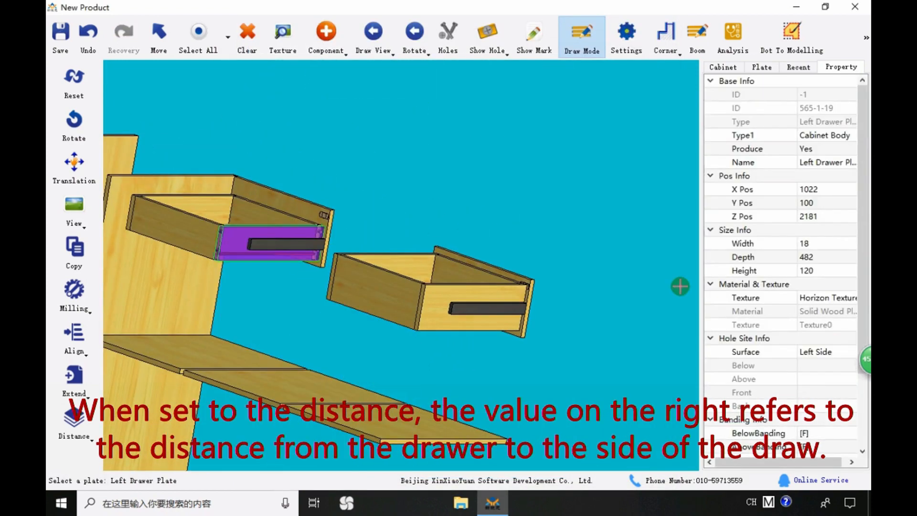
pyautogui.click(506, 293)
pyautogui.scroll(2, 525, 305)
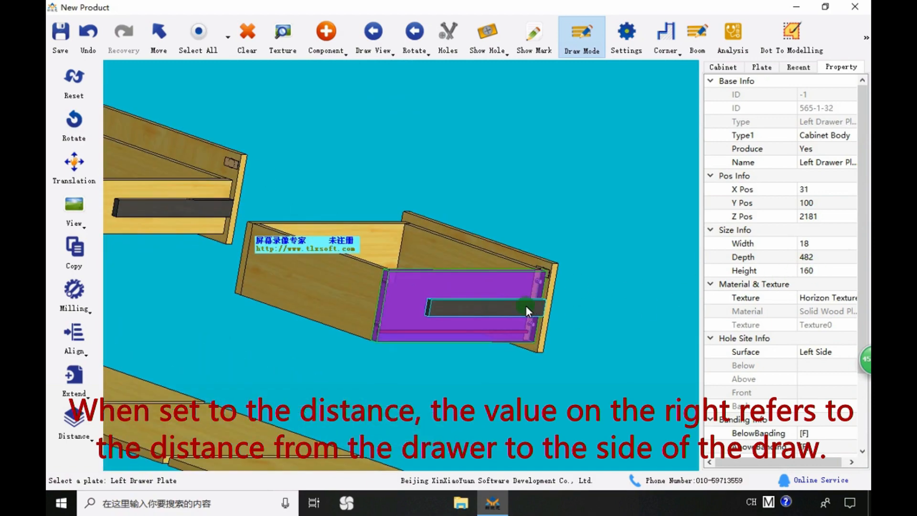
# Examine the gap between the upper edges of the top-left drawer's side plate and its face
pyautogui.click(525, 305)
pyautogui.moveTo(525, 306); pyautogui.dragTo(563, 280, button='middle')
pyautogui.scroll(4, 563, 280)
pyautogui.click(546, 295)
pyautogui.moveTo(562, 244); pyautogui.dragTo(550, 270)
pyautogui.moveTo(561, 240); pyautogui.dragTo(543, 276)
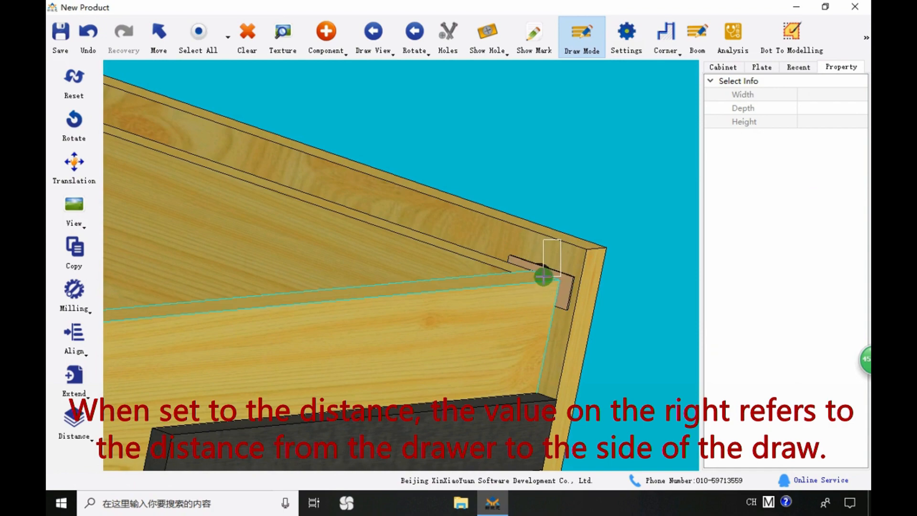
pyautogui.scroll(-5, 545, 294)
# Add an inside drawer with a three-section rail, 350 long, 38 high and 13 thick, to the second middle-row compartment
pyautogui.click(74, 83)
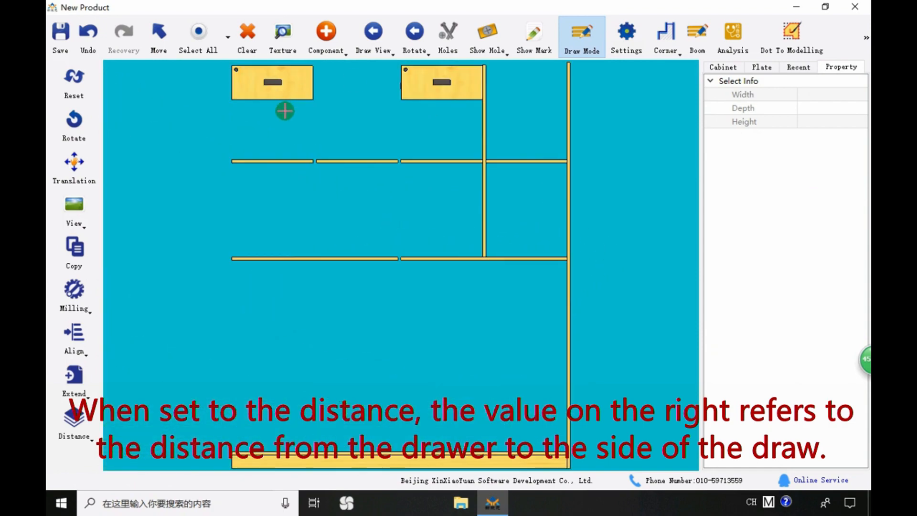
pyautogui.click(350, 211)
pyautogui.click(326, 33)
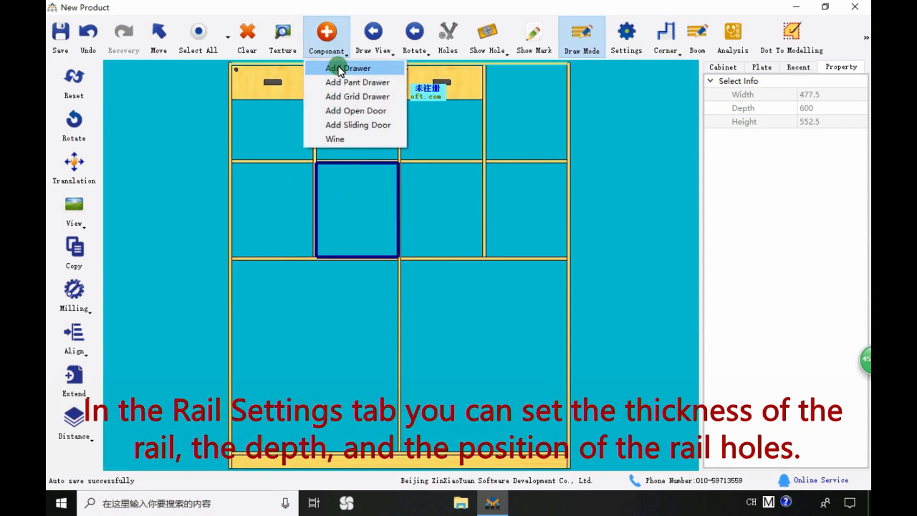
pyautogui.click(337, 65)
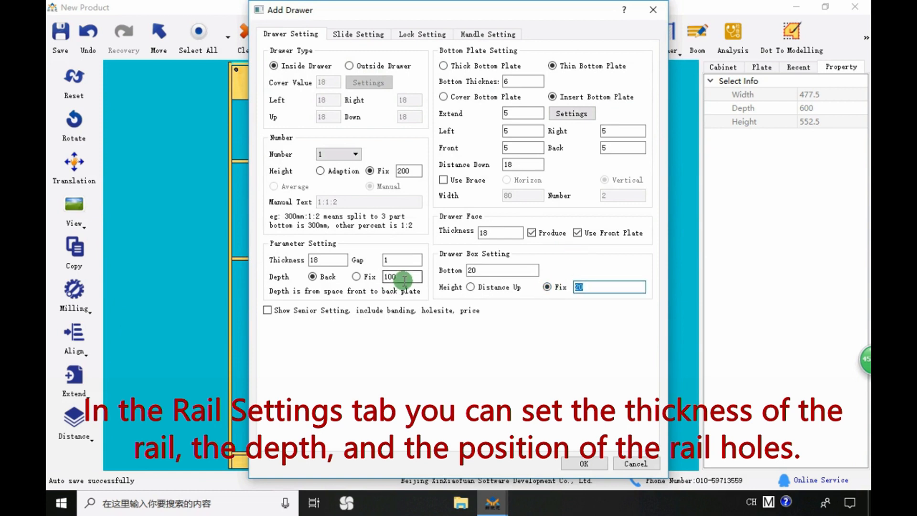
pyautogui.click(342, 34)
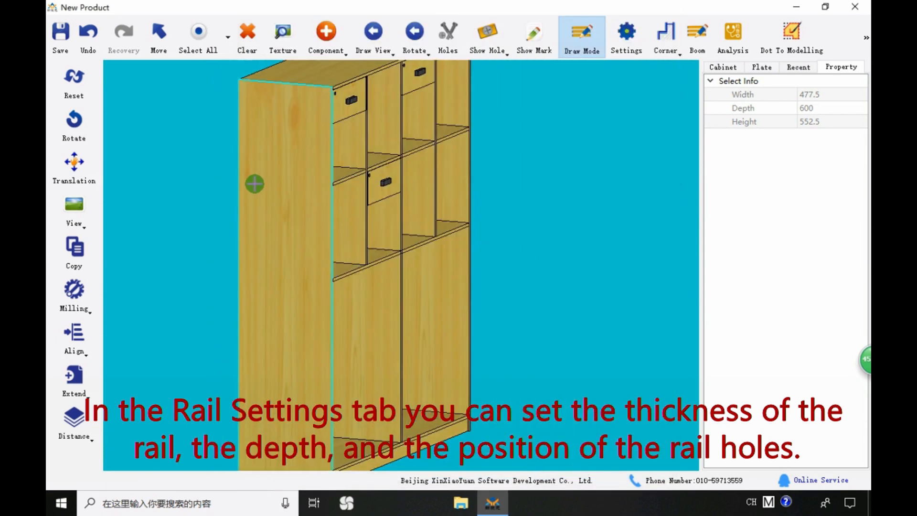
# Hide the plates beside the middle-row drawer and check its rail's name and depth in the properties
pyautogui.click(284, 190)
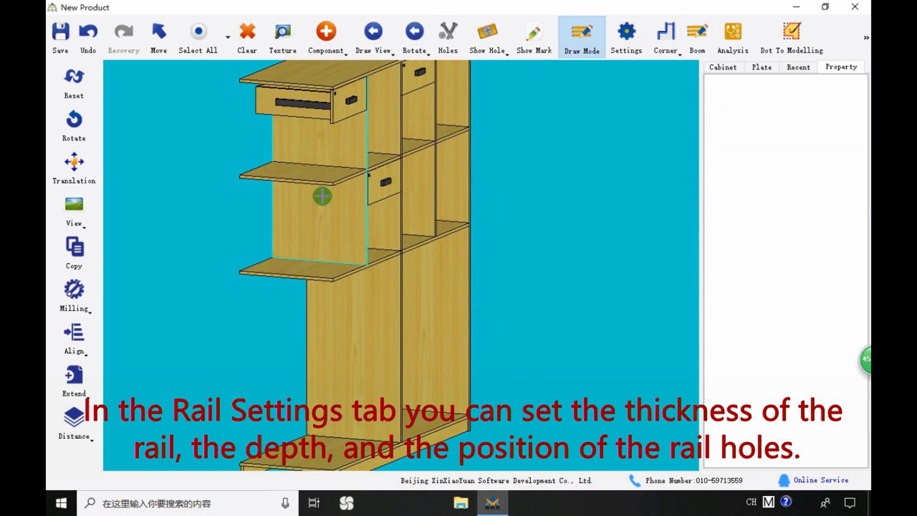
pyautogui.click(337, 204)
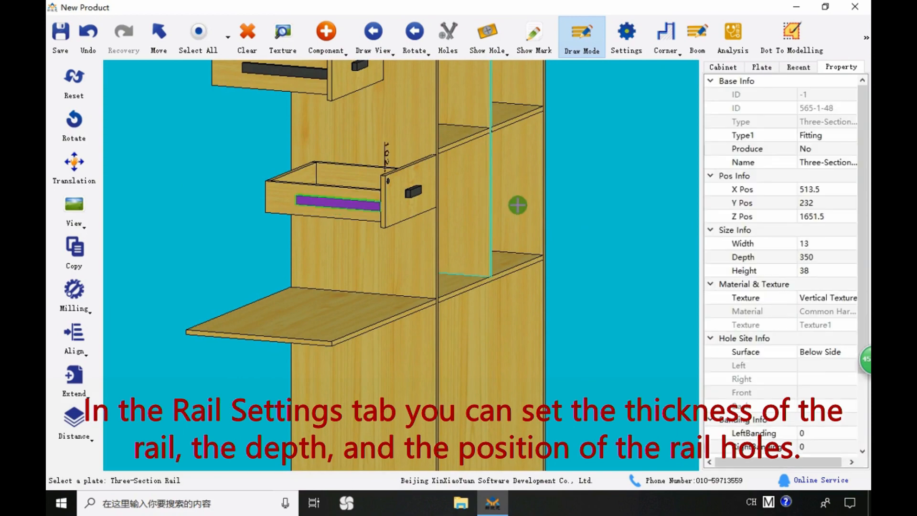
pyautogui.click(804, 164)
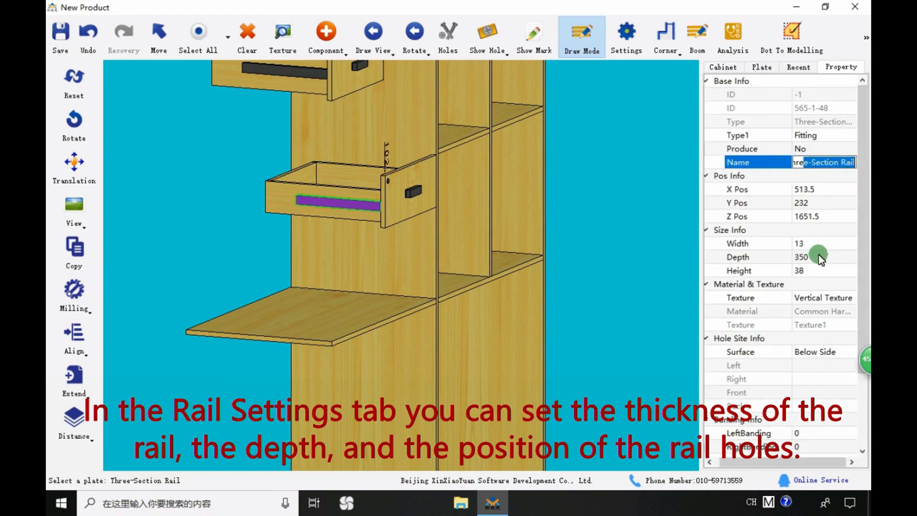
pyautogui.click(802, 257)
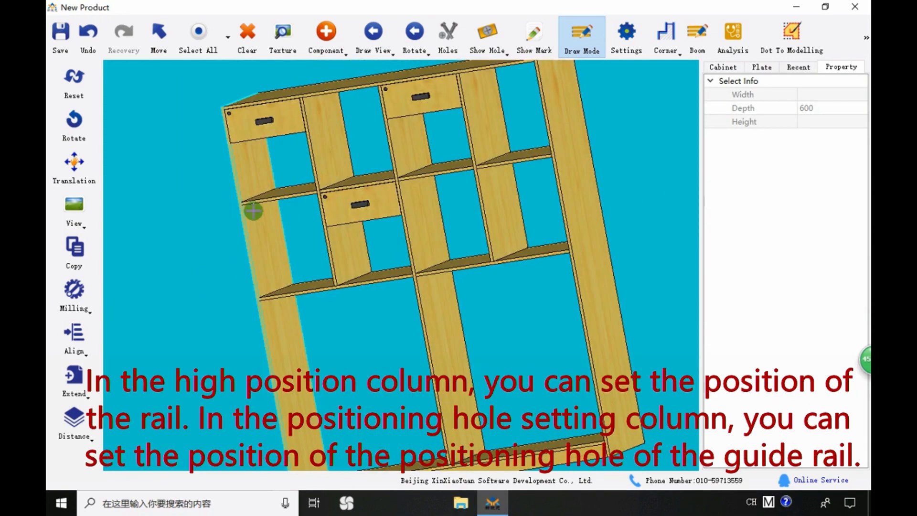
# Add a drawer to the third middle-row compartment with a centred rail and positioning holes of diameter 5, depth 2 and back distance 40
pyautogui.scroll(-3, 340, 245)
pyautogui.scroll(5, 403, 190)
pyautogui.click(403, 190)
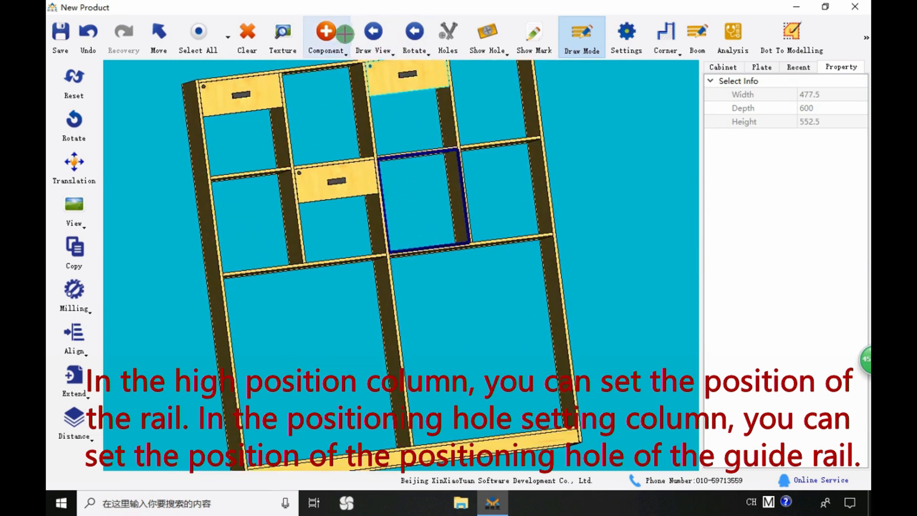
pyautogui.click(326, 34)
pyautogui.click(334, 66)
pyautogui.click(357, 34)
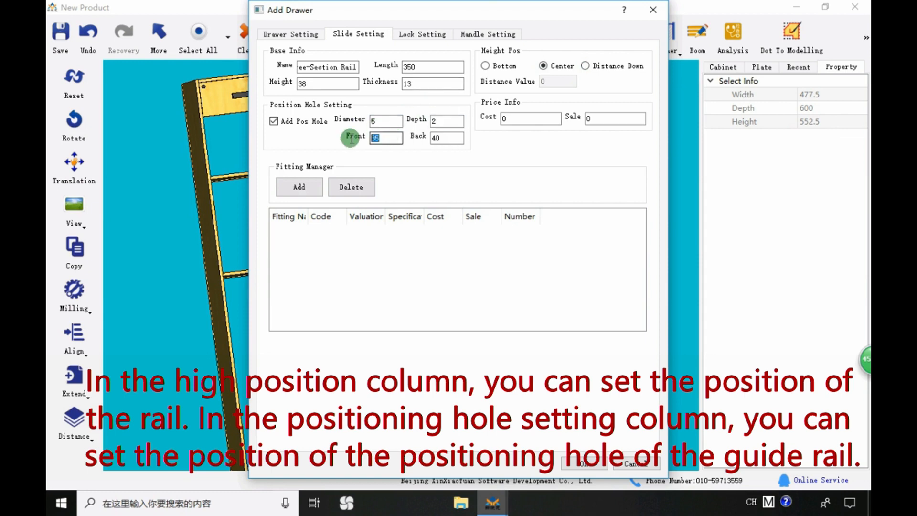
pyautogui.click(597, 462)
# Show the holes in the cabinet and examine the positioning holes on the middle-row drawers' rails
pyautogui.scroll(3, 431, 208)
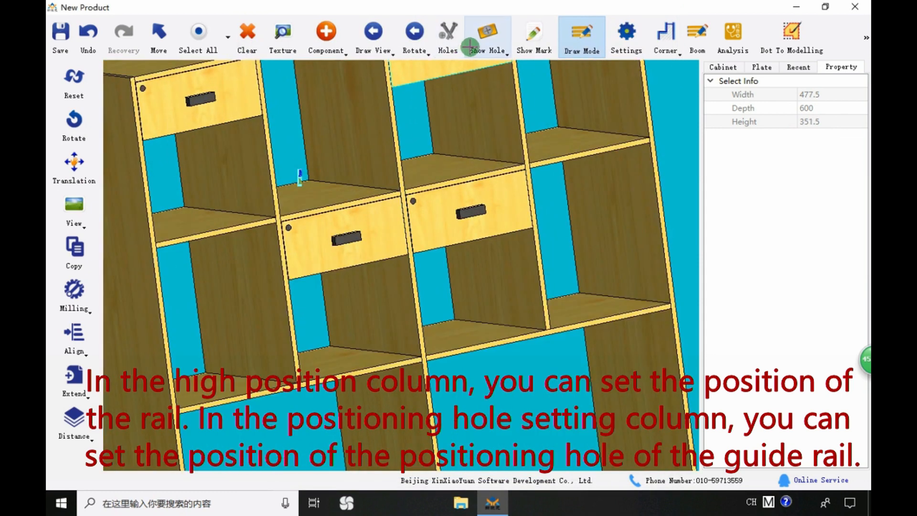
pyautogui.click(487, 38)
pyautogui.click(512, 67)
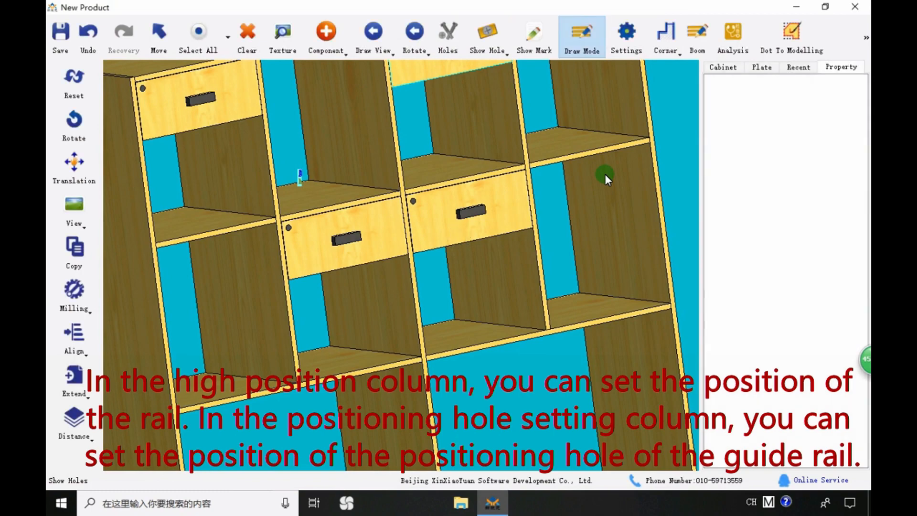
pyautogui.scroll(6, 387, 215)
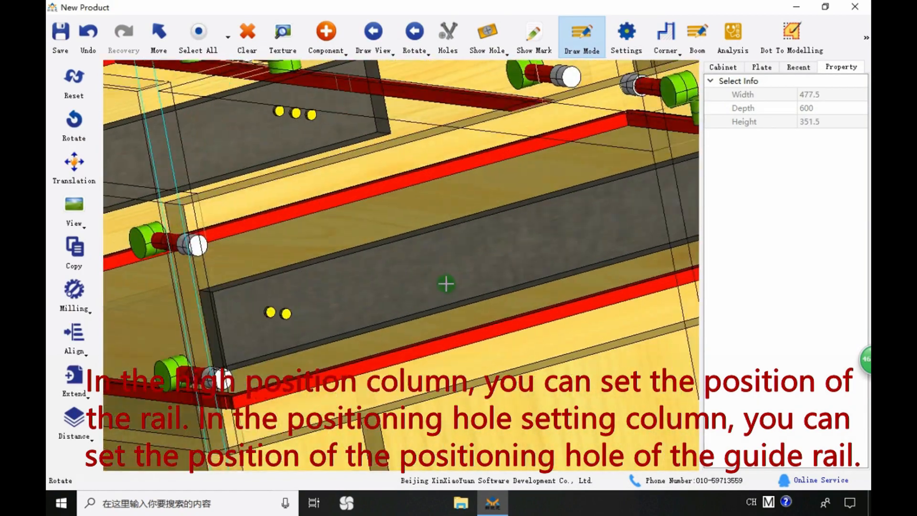
pyautogui.scroll(-3, 270, 305)
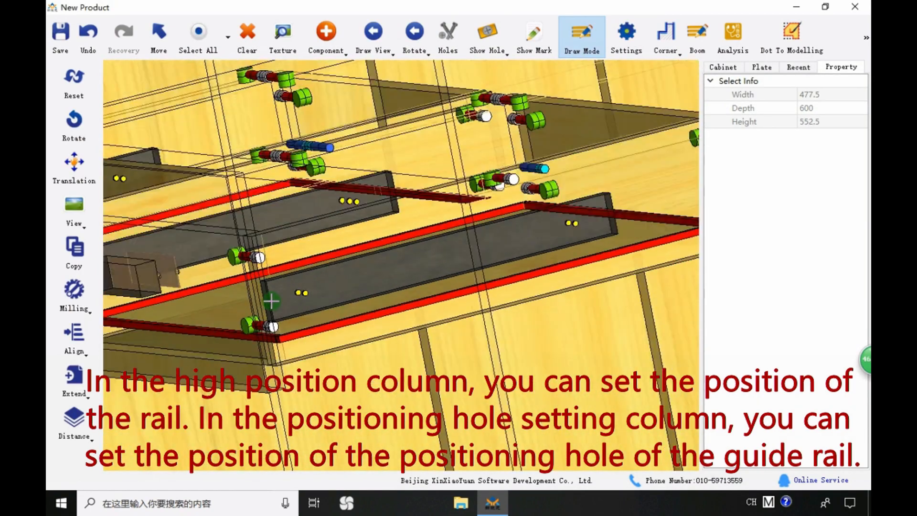
# Hide the hole display in the cabinet
pyautogui.moveTo(625, 206); pyautogui.dragTo(430, 256, button='middle')
pyautogui.scroll(-5, 430, 257)
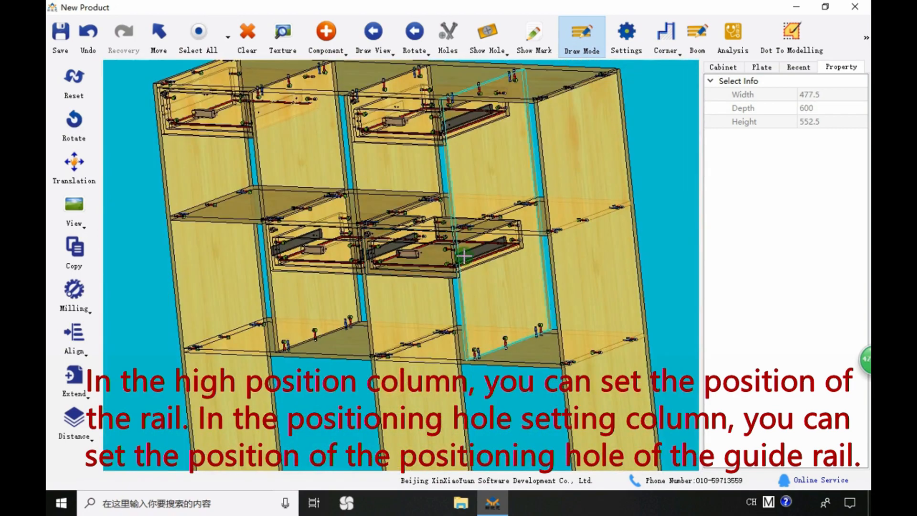
pyautogui.click(503, 41)
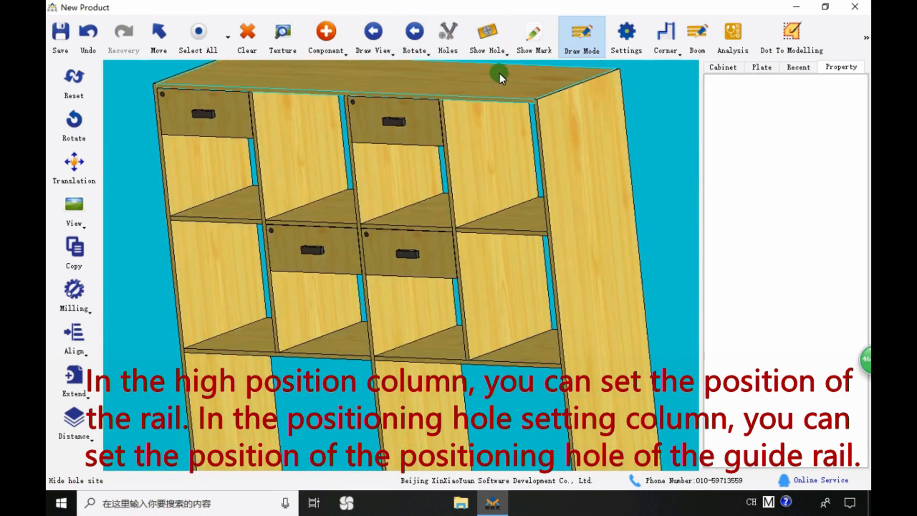
# Undo the recently added drawers in the top and middle rows of the cabinet
pyautogui.click(634, 219)
pyautogui.click(90, 39)
pyautogui.click(90, 38)
pyautogui.click(90, 38)
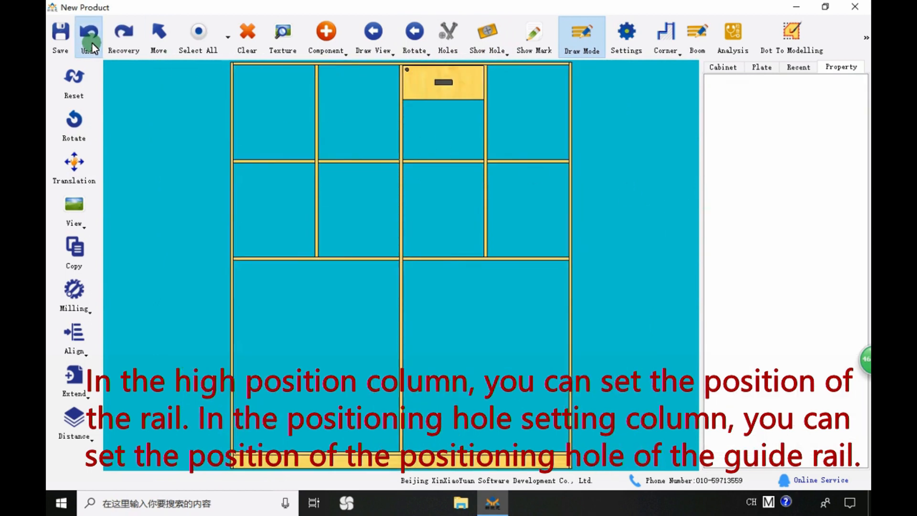
pyautogui.click(90, 38)
# Add a drawer to the second top-row compartment with a circle lock of diameter 20, placed left up at distances 25 and 25
pyautogui.click(358, 108)
pyautogui.click(326, 36)
pyautogui.click(347, 70)
pyautogui.click(384, 34)
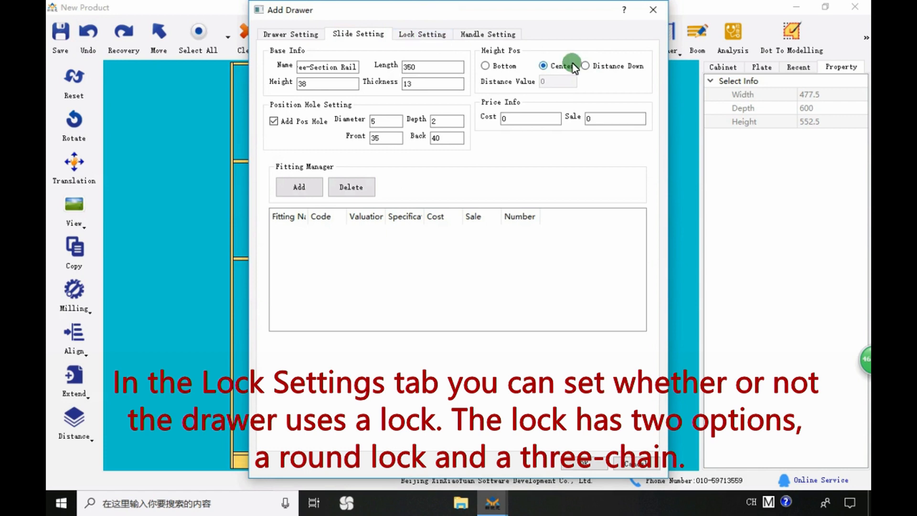
pyautogui.click(423, 33)
pyautogui.click(268, 51)
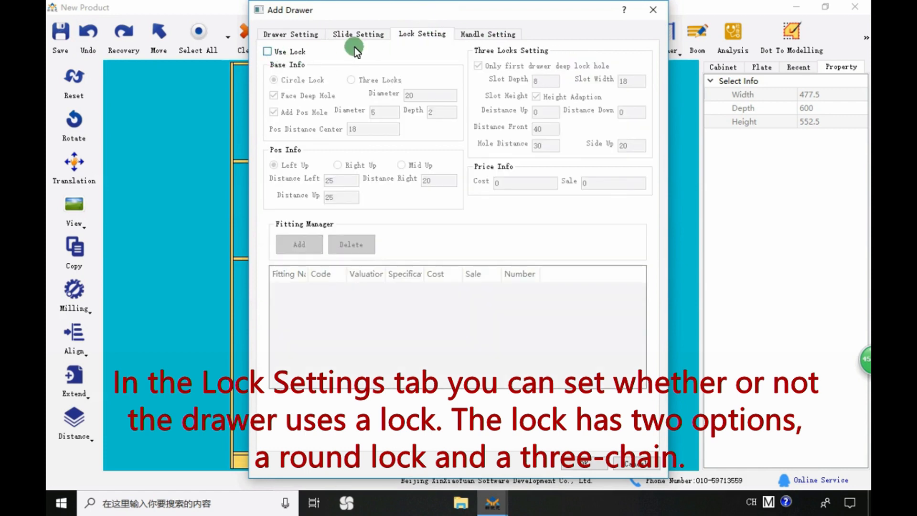
pyautogui.click(294, 50)
pyautogui.click(329, 80)
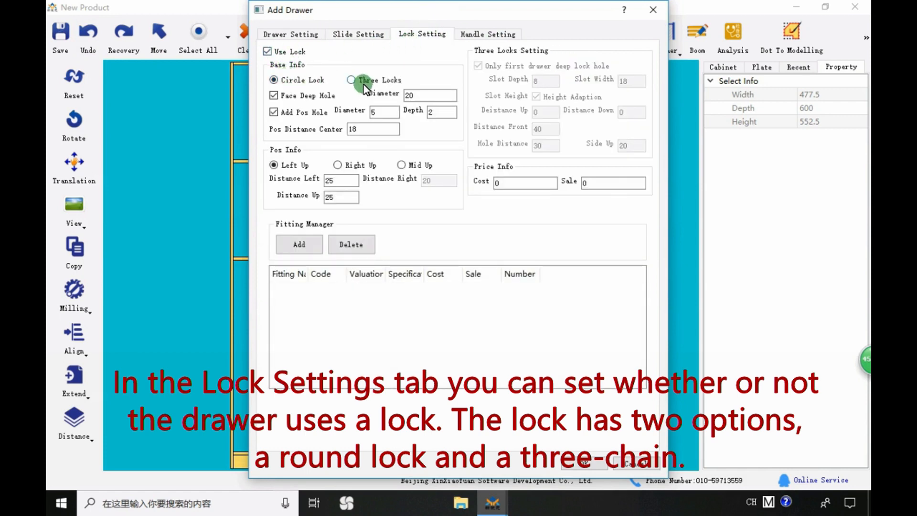
pyautogui.click(580, 463)
# Select the lock on the second top-row drawer's face and check its name in the properties
pyautogui.scroll(5, 341, 133)
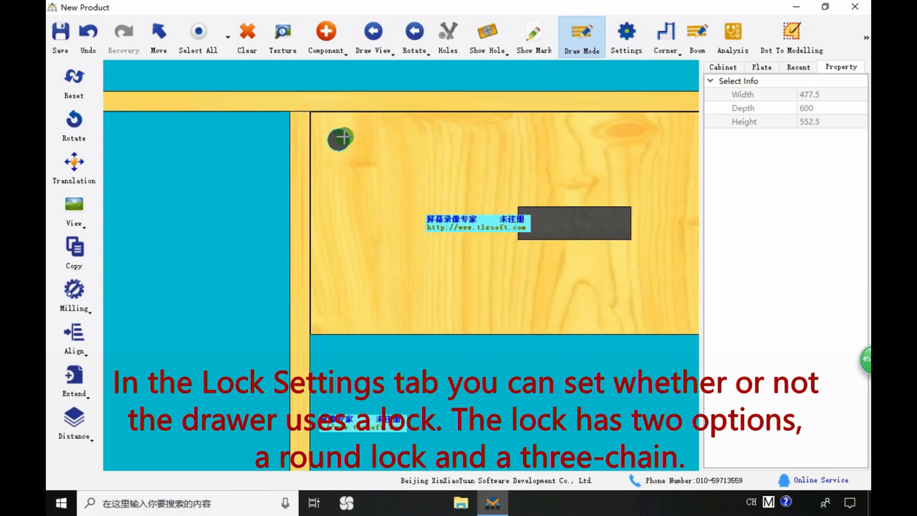
pyautogui.click(347, 144)
pyautogui.click(814, 170)
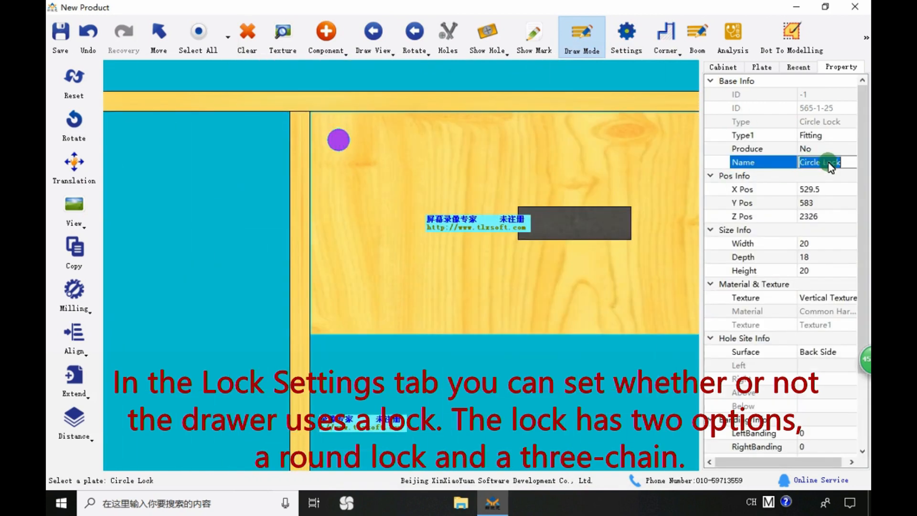
# Add a drawer to the fourth top-row compartment using Three Locks with slot depth 8, slot width 18 and front distance 40
pyautogui.scroll(-5, 312, 149)
pyautogui.click(487, 168)
pyautogui.click(326, 36)
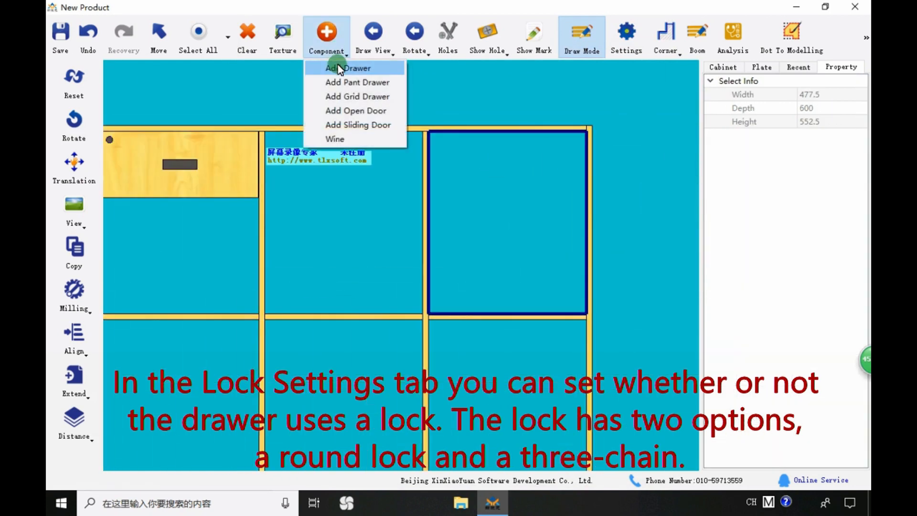
pyautogui.click(338, 68)
pyautogui.click(437, 36)
pyautogui.click(359, 82)
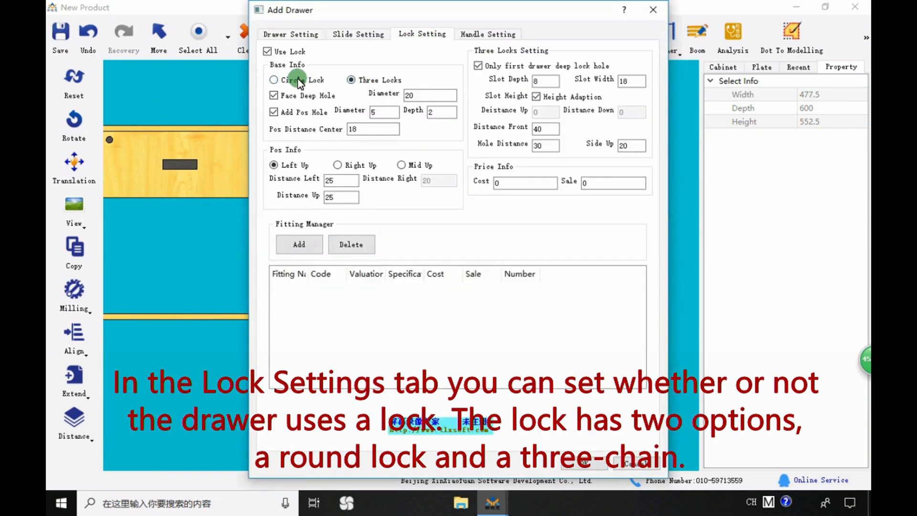
pyautogui.click(584, 462)
# Examine the three-lock slot in the side plate beside the fourth top-row drawer
pyautogui.scroll(4, 459, 152)
pyautogui.moveTo(492, 146); pyautogui.dragTo(284, 172, button='middle')
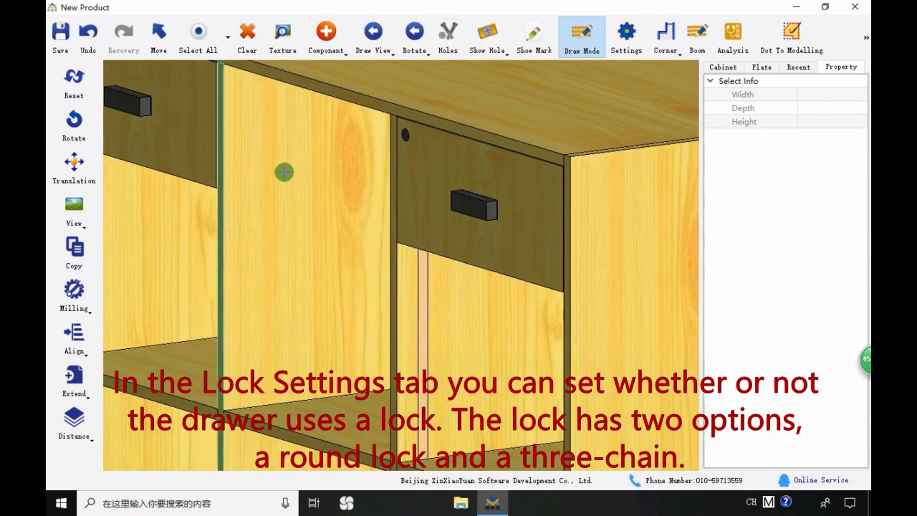
pyautogui.scroll(-2, 284, 172)
pyautogui.moveTo(402, 228); pyautogui.dragTo(477, 195, button='middle')
pyautogui.scroll(-3, 478, 195)
pyautogui.scroll(6, 471, 242)
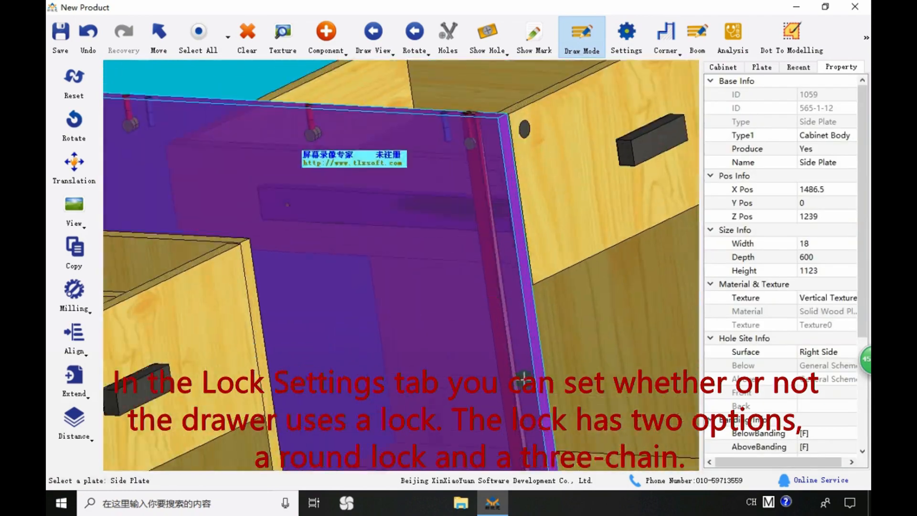
pyautogui.scroll(-4, 523, 376)
pyautogui.moveTo(523, 376); pyautogui.dragTo(653, 248, button='middle')
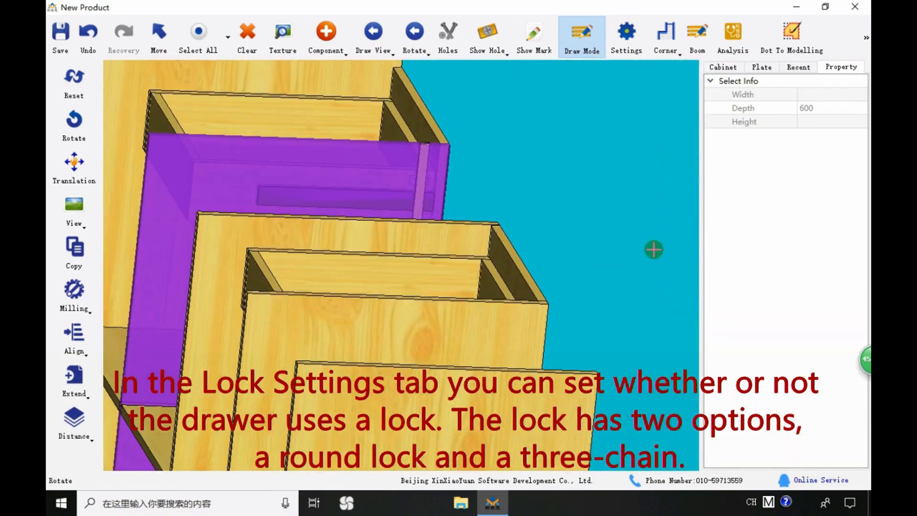
pyautogui.scroll(4, 473, 146)
pyautogui.click(474, 146)
pyautogui.scroll(-5, 473, 146)
# Add a drawer without a lock to the first middle-row compartment, with a centred hole handle and double horizontal positioning holes 96 apart
pyautogui.click(74, 81)
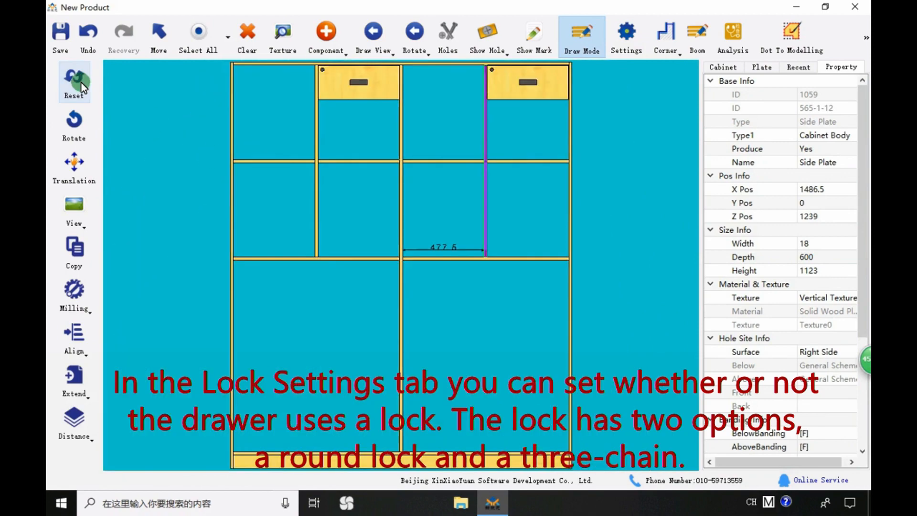
pyautogui.click(279, 174)
pyautogui.click(325, 34)
pyautogui.click(343, 65)
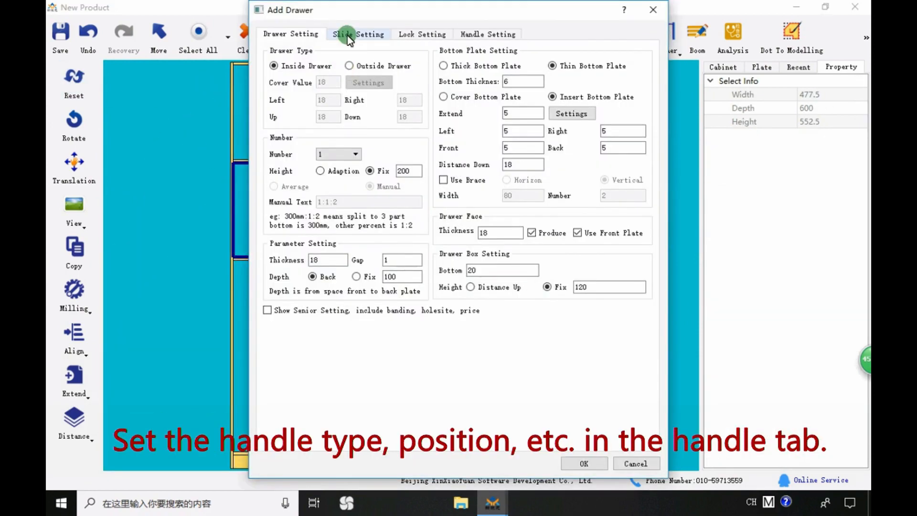
pyautogui.click(402, 35)
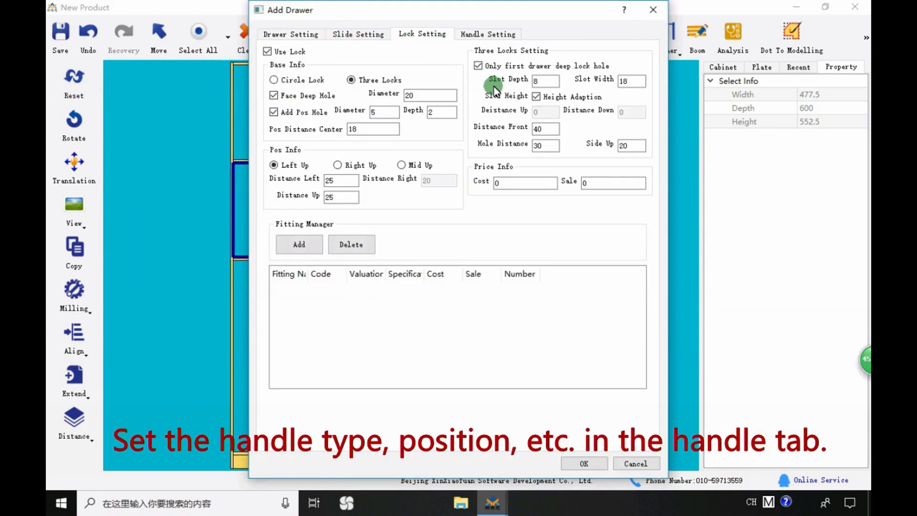
pyautogui.click(311, 80)
pyautogui.click(267, 51)
pyautogui.click(483, 34)
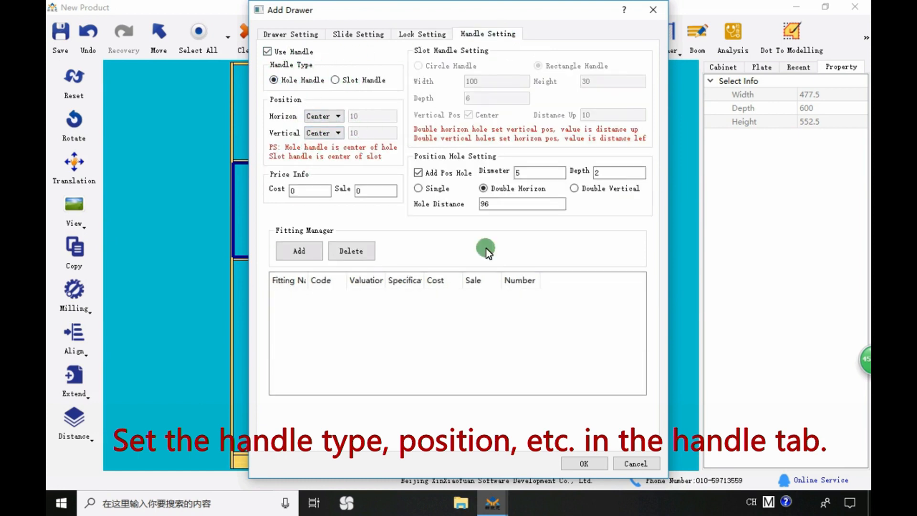
pyautogui.click(584, 464)
# Show the holes and examine the handle's positioning holes on the first middle-row drawer
pyautogui.scroll(3, 236, 155)
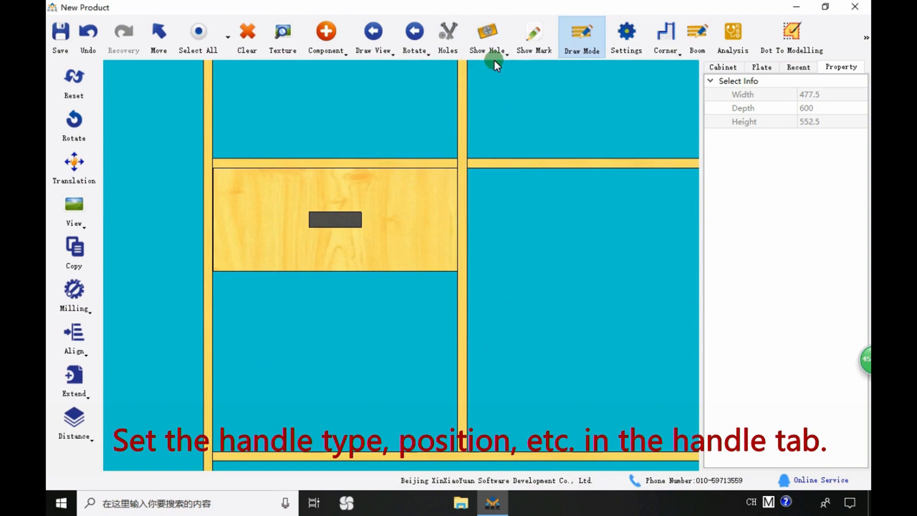
pyautogui.click(493, 59)
pyautogui.click(502, 68)
pyautogui.click(316, 237)
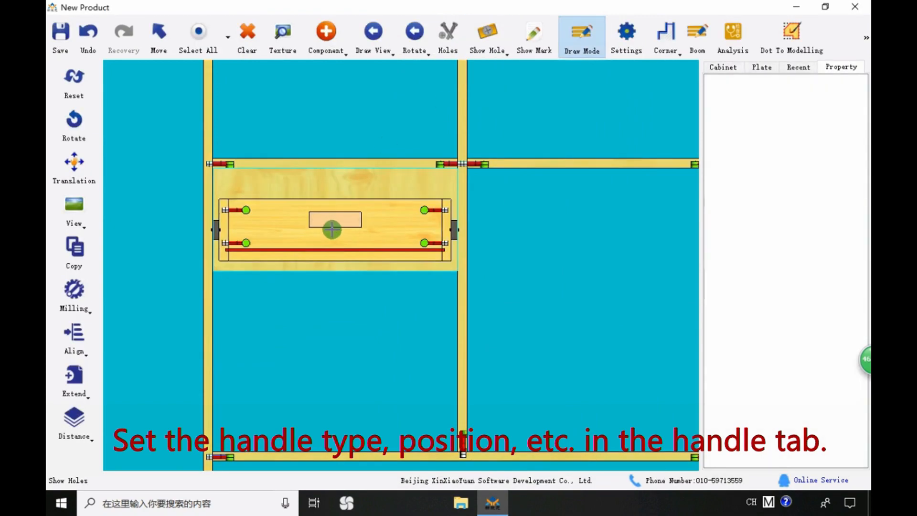
pyautogui.scroll(3, 459, 165)
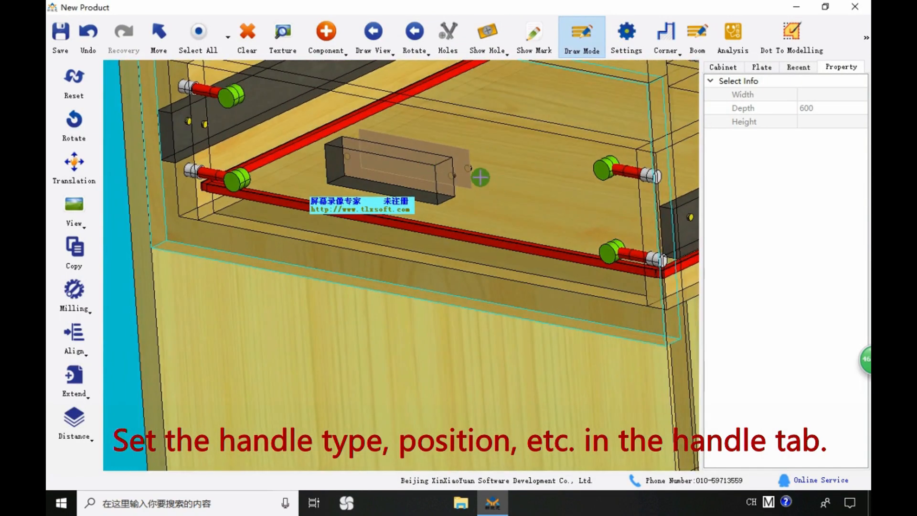
pyautogui.click(457, 164)
pyautogui.click(294, 139)
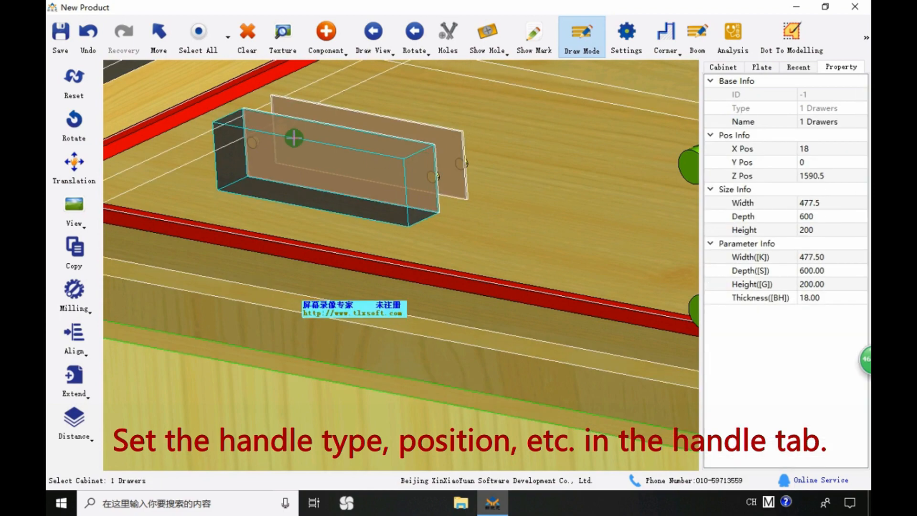
pyautogui.scroll(-5, 300, 232)
pyautogui.moveTo(330, 246); pyautogui.dragTo(391, 216)
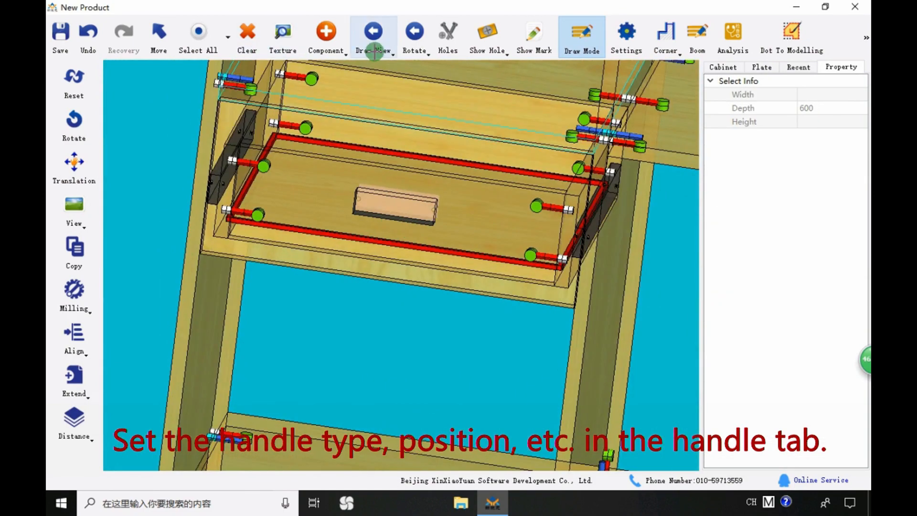
# Delete the drawer in the first middle-row compartment
pyautogui.click(74, 82)
pyautogui.click(282, 176)
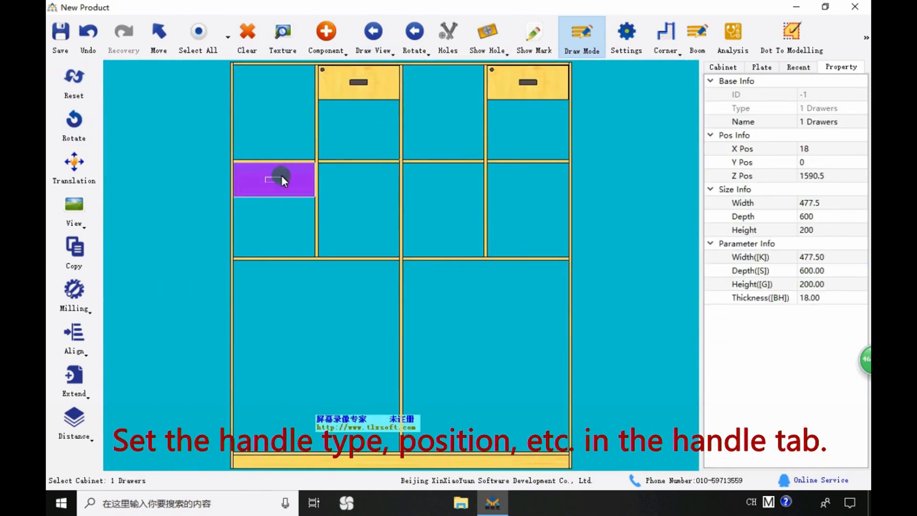
pyautogui.press('Delete')
# Add a drawer to the first middle-row compartment with a centred rectangular slot handle 100 wide, 30 high and 10 deep
pyautogui.click(246, 202)
pyautogui.click(330, 47)
pyautogui.click(345, 91)
pyautogui.click(422, 35)
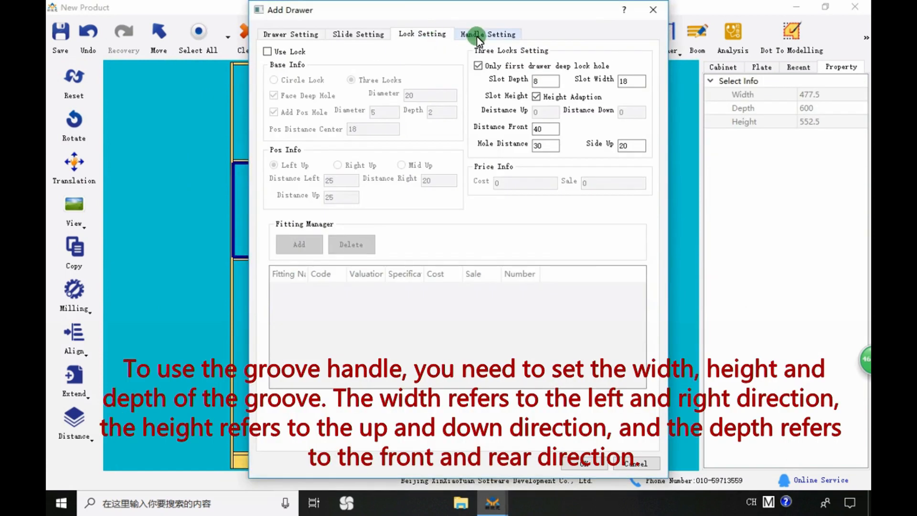
pyautogui.click(477, 36)
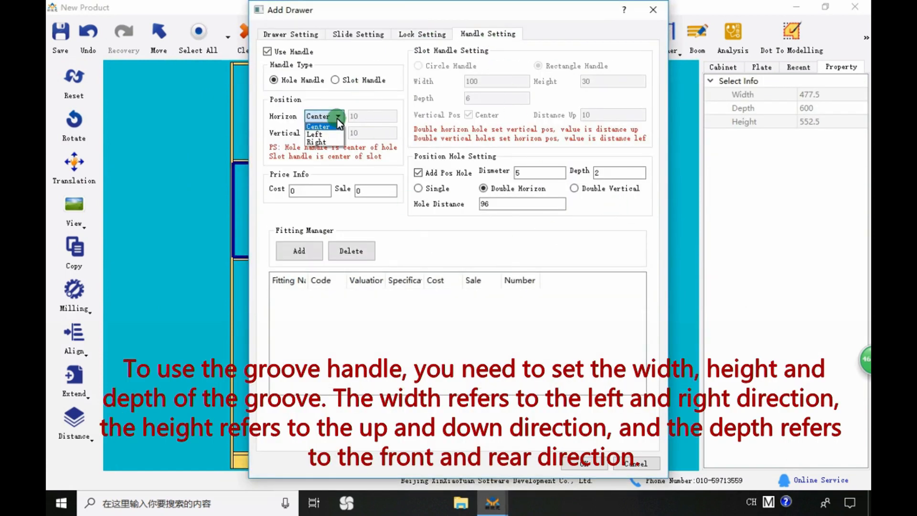
pyautogui.click(337, 126)
pyautogui.click(358, 80)
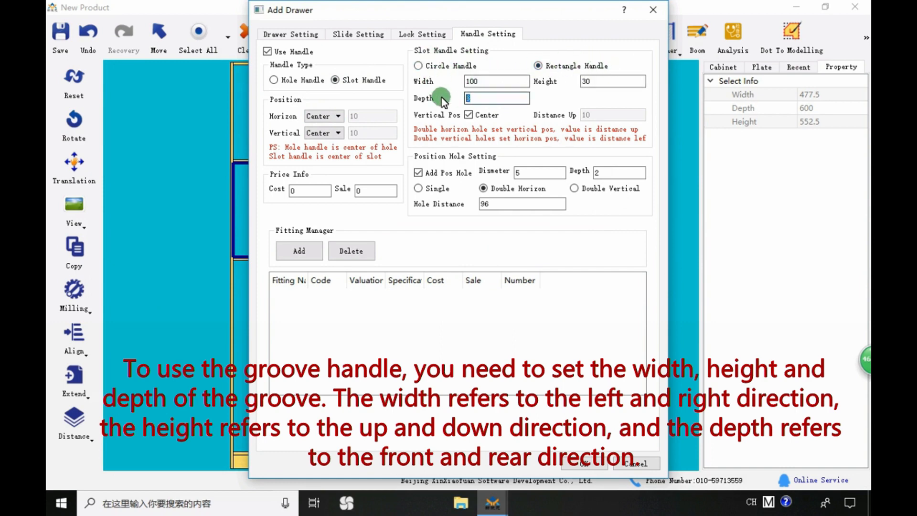
pyautogui.click(585, 458)
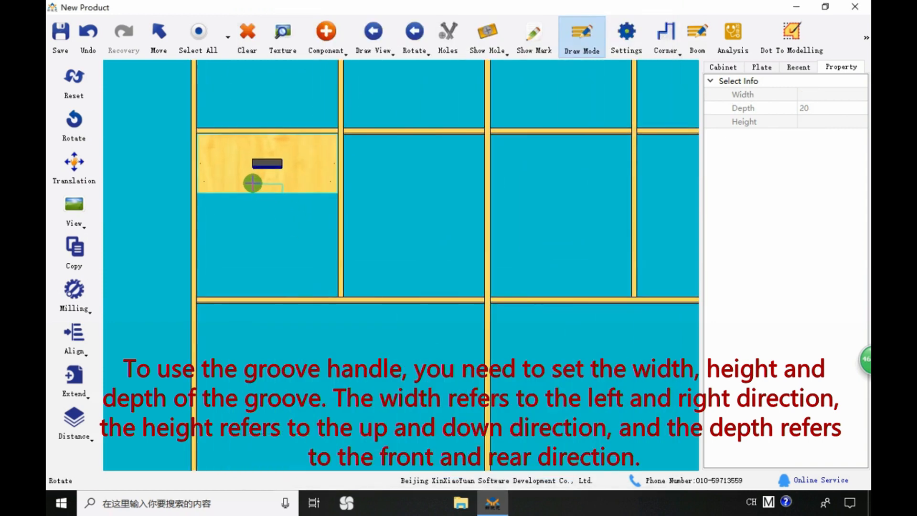
# Add a drawer with a rectangular slot handle and positioning holes turned off to the second middle-row compartment, and select its handle
pyautogui.click(411, 70)
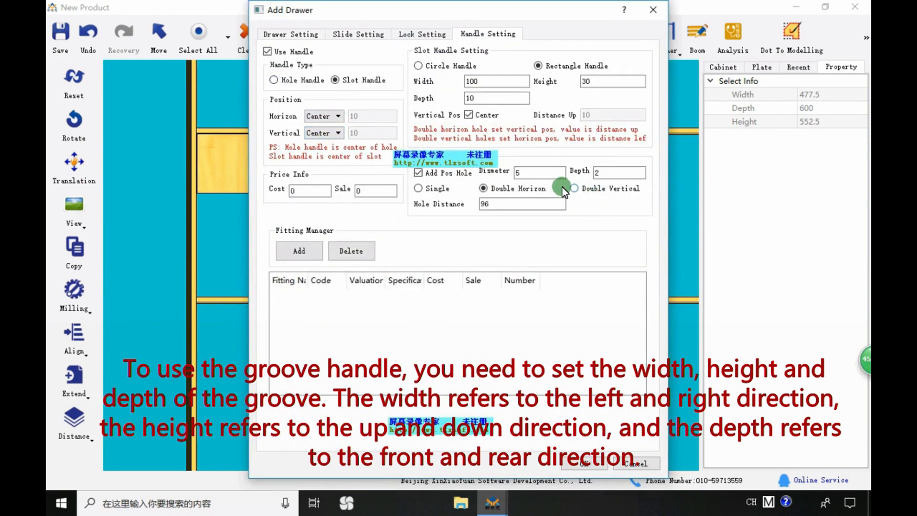
pyautogui.click(419, 173)
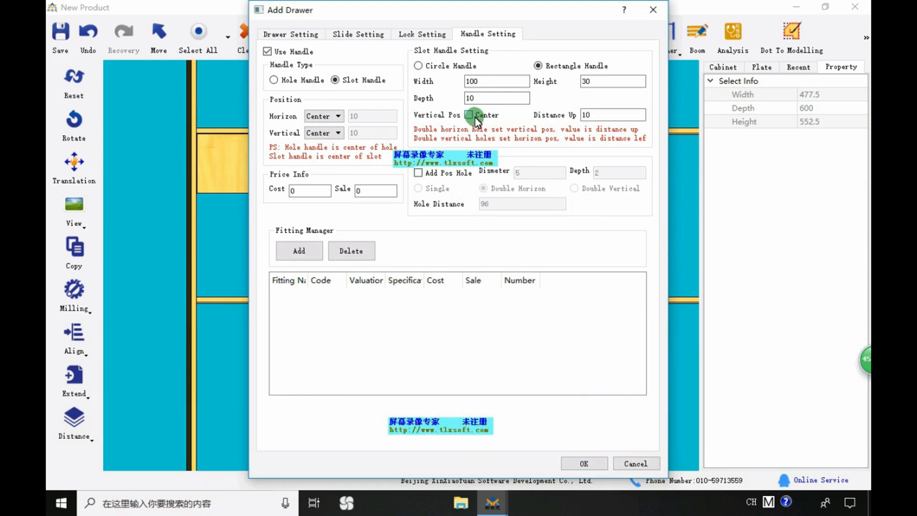
pyautogui.click(584, 462)
pyautogui.scroll(3, 368, 215)
pyautogui.click(417, 154)
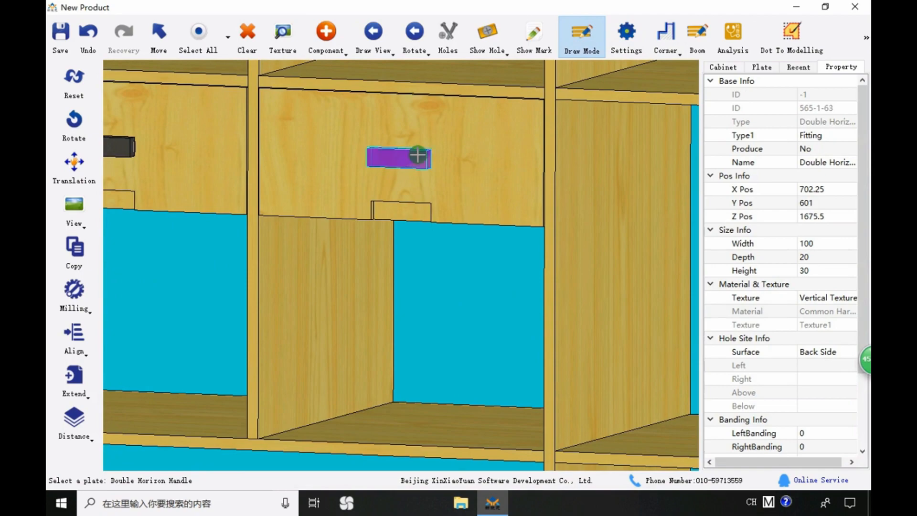